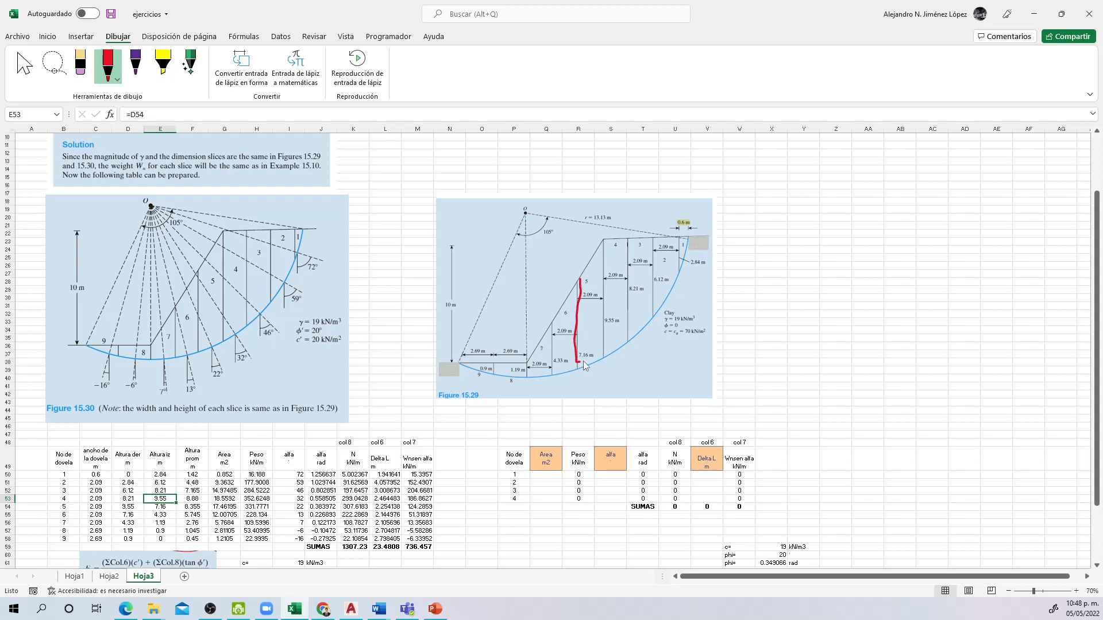
Step: Outline slice 5 of Figure 15.29 in red ink, circle the 46° angle in Figure 15.30 and draw a line to it from point O
{"action": "mouse_move", "coordinate": [602, 358]}
{"action": "left_mouse_down"}
{"action": "mouse_move", "coordinate": [602, 241]}
{"action": "mouse_move", "coordinate": [574, 286]}
{"action": "left_mouse_up"}
{"action": "mouse_move", "coordinate": [271, 318]}
{"action": "left_mouse_down"}
{"action": "mouse_move", "coordinate": [254, 340]}
{"action": "mouse_move", "coordinate": [277, 343]}
{"action": "mouse_move", "coordinate": [283, 329]}
{"action": "mouse_move", "coordinate": [265, 316]}
{"action": "left_mouse_up"}
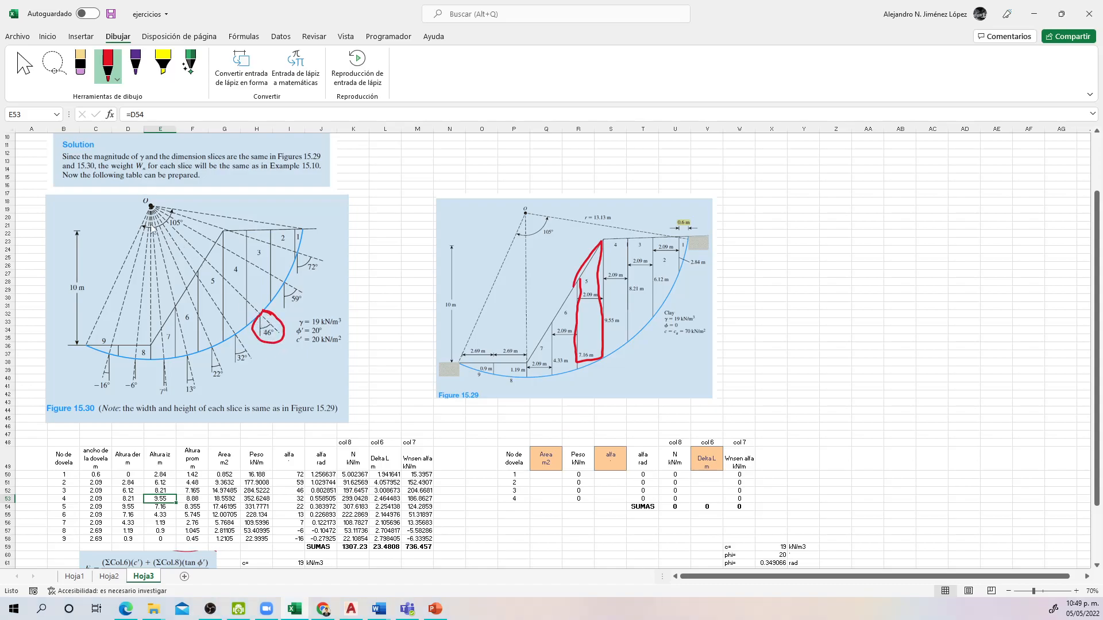
{"action": "left_click_drag", "start_coordinate": [151, 205], "coordinate": [288, 344]}
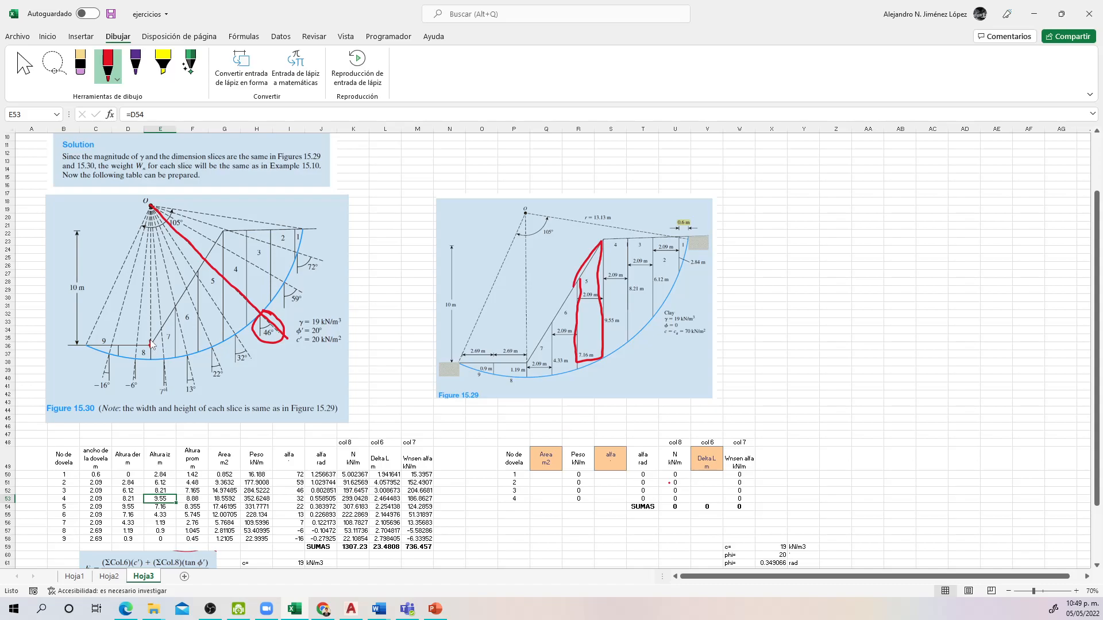
Step: In Figure 15.30, circle the −16° and −6° angles in red and draw arrows toward slice 8 and from slice 5 toward slice 7
{"action": "mouse_move", "coordinate": [150, 340]}
{"action": "left_mouse_down"}
{"action": "mouse_move", "coordinate": [116, 384]}
{"action": "mouse_move", "coordinate": [137, 397]}
{"action": "mouse_move", "coordinate": [132, 364]}
{"action": "mouse_move", "coordinate": [91, 395]}
{"action": "mouse_move", "coordinate": [113, 397]}
{"action": "mouse_move", "coordinate": [96, 369]}
{"action": "mouse_move", "coordinate": [139, 356]}
{"action": "mouse_move", "coordinate": [130, 351]}
{"action": "left_mouse_up"}
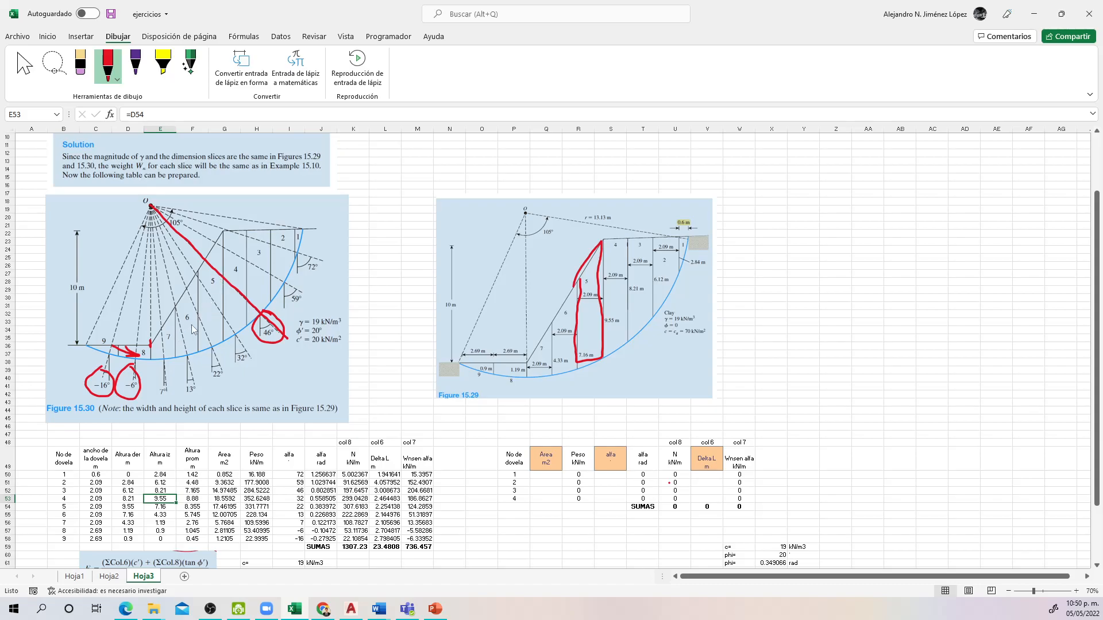
{"action": "mouse_move", "coordinate": [221, 292]}
{"action": "left_mouse_down"}
{"action": "mouse_move", "coordinate": [174, 325]}
{"action": "mouse_move", "coordinate": [187, 322]}
{"action": "left_mouse_up"}
{"action": "key", "text": "Escape"}
Step: Examine the Delta L sum formula in L59 and the factor of safety formula in I66
{"action": "left_click", "coordinate": [643, 532]}
{"action": "scroll", "coordinate": [641, 532], "scroll_direction": "down", "scroll_amount": 2}
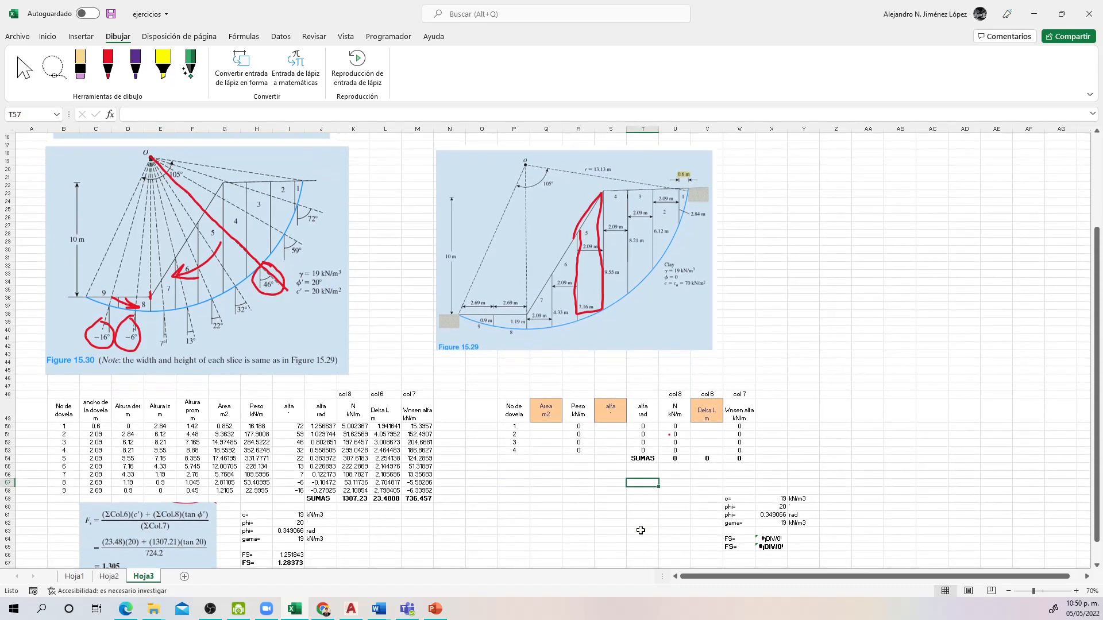
{"action": "scroll", "coordinate": [641, 531], "scroll_direction": "down", "scroll_amount": 3}
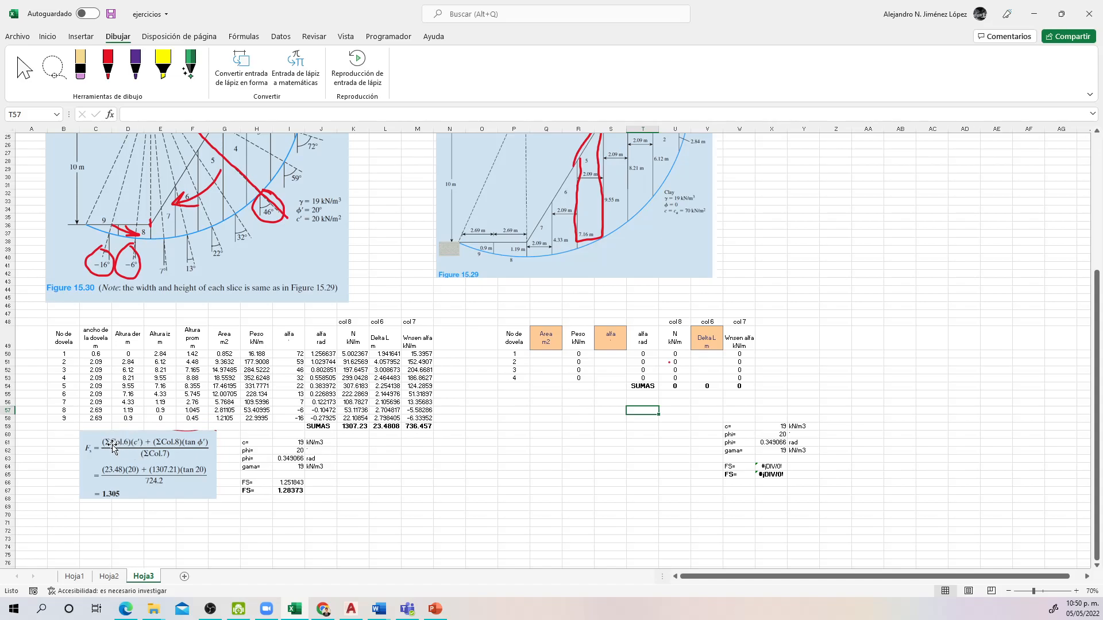
{"action": "double_click", "coordinate": [380, 426]}
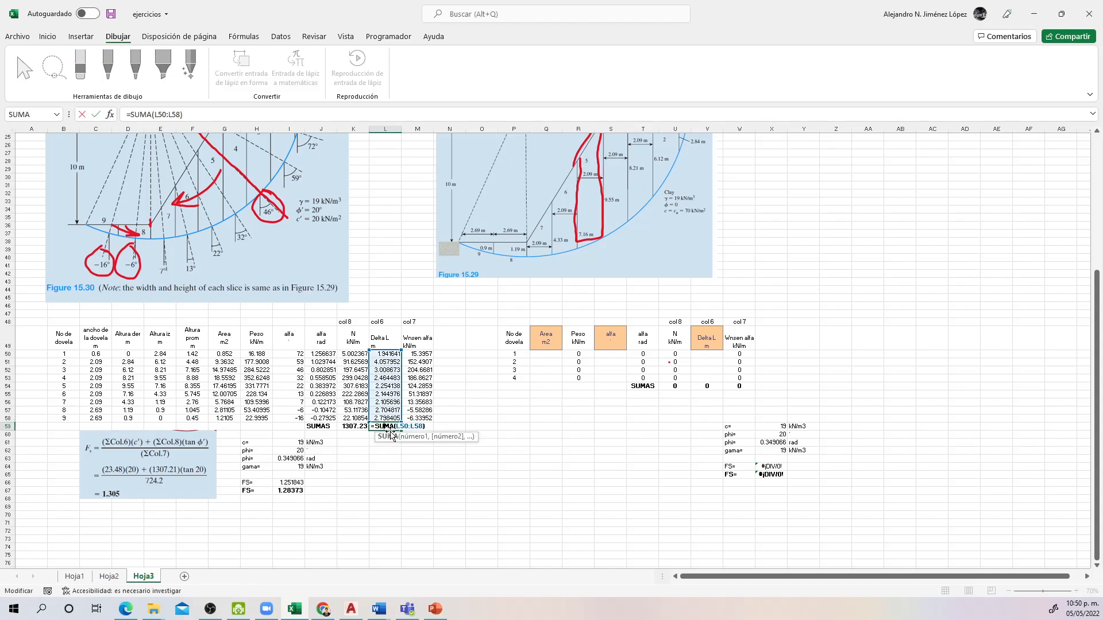
{"action": "scroll", "coordinate": [390, 436], "scroll_direction": "up", "scroll_amount": 3}
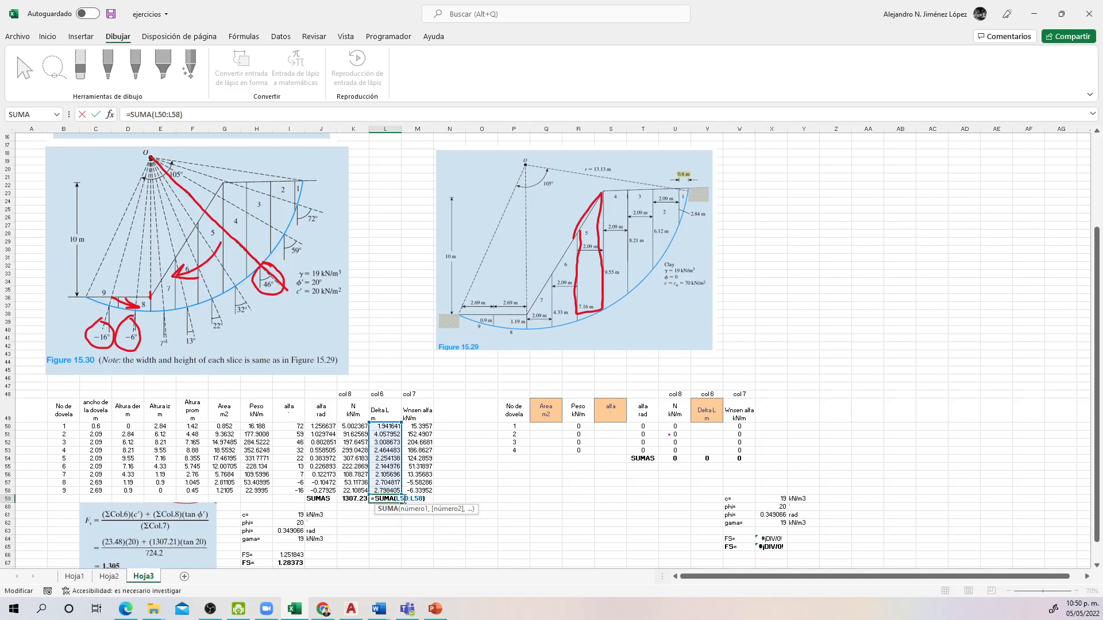
{"action": "key", "text": "ctrl+Return"}
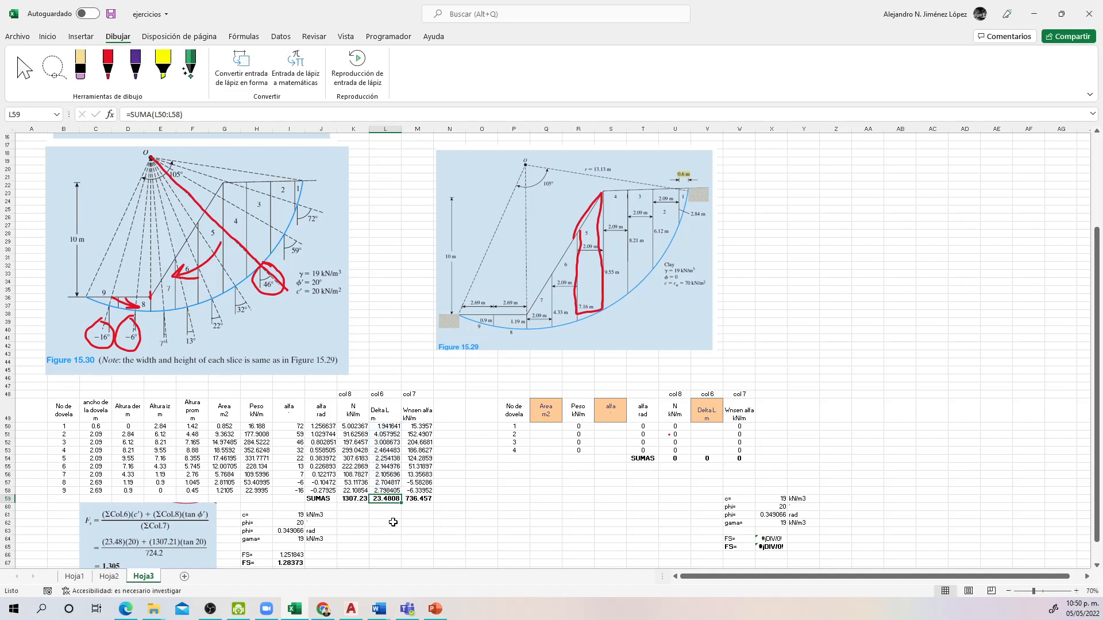
{"action": "scroll", "coordinate": [307, 503], "scroll_direction": "down", "scroll_amount": 1}
{"action": "double_click", "coordinate": [285, 531]}
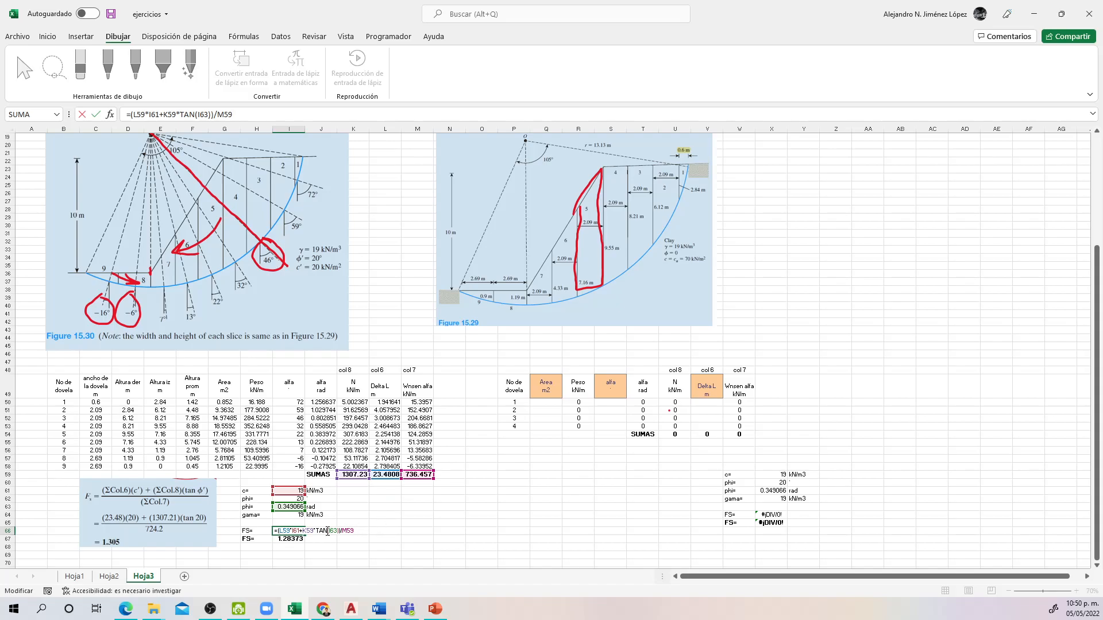
{"action": "key", "text": "Return"}
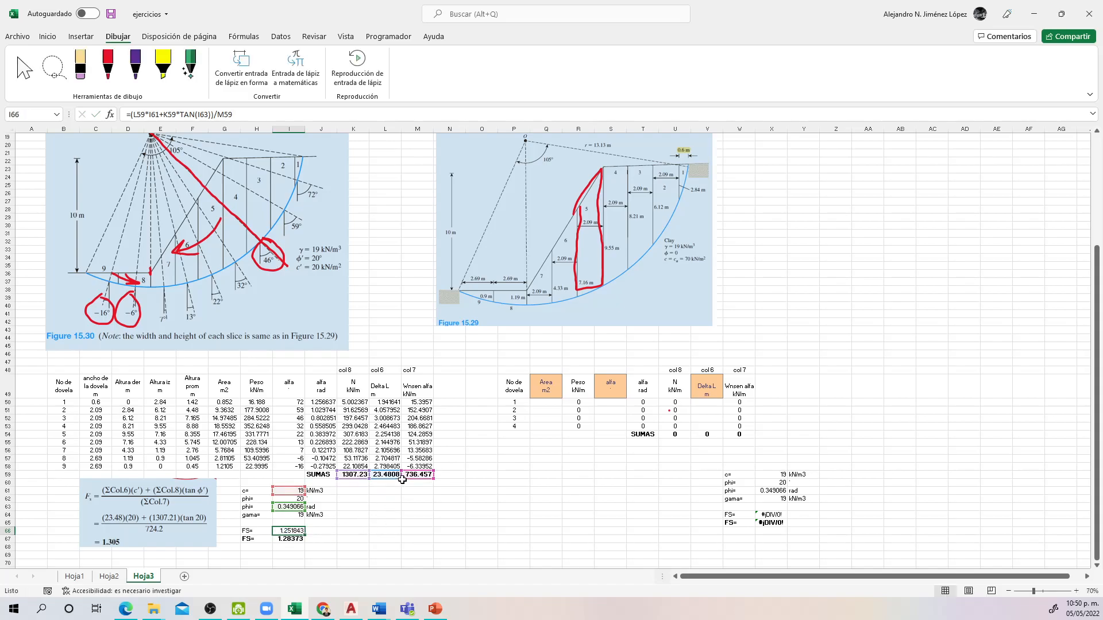
Step: Check the Wnsen alfa and N sum formulas in M59 and K59 against the factor of safety formula in I66
{"action": "double_click", "coordinate": [418, 474]}
{"action": "key", "text": "Escape"}
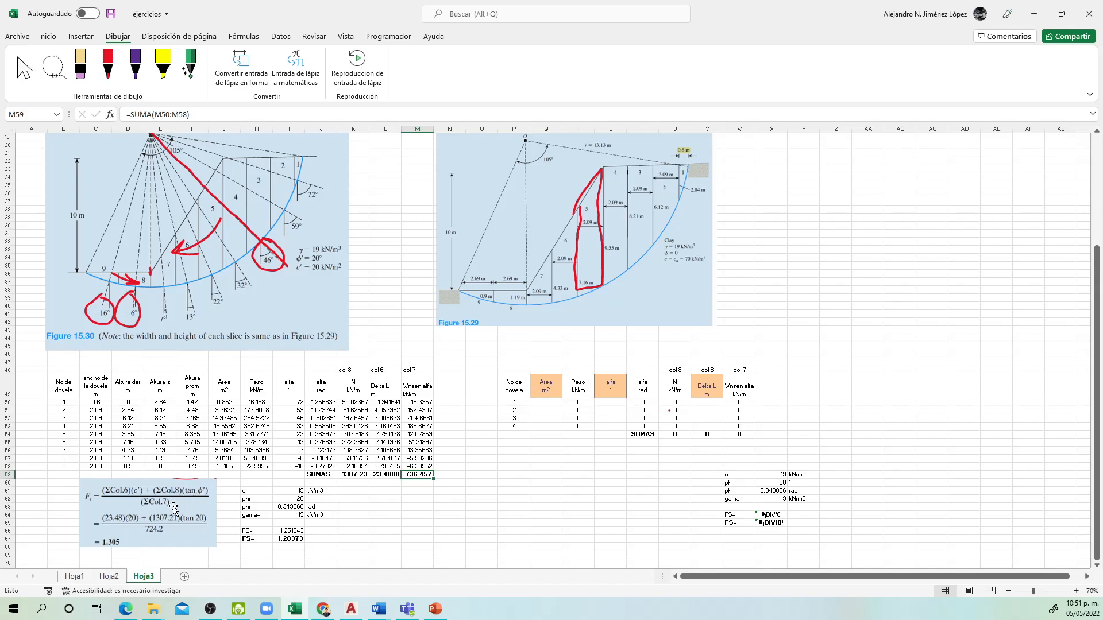
{"action": "double_click", "coordinate": [287, 531]}
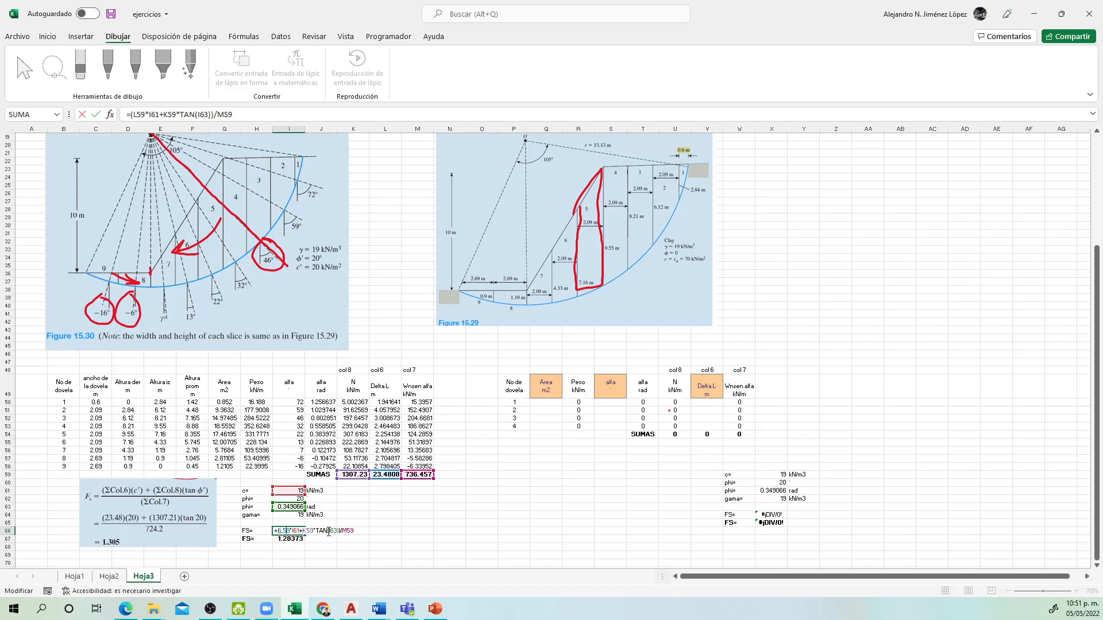
{"action": "key", "text": "Return"}
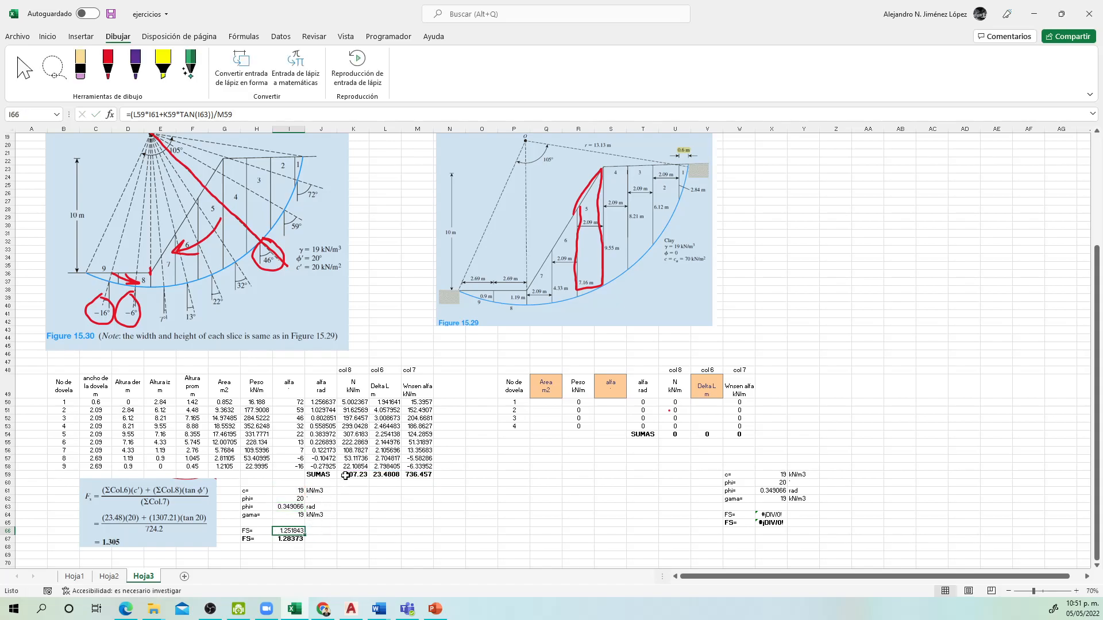
{"action": "double_click", "coordinate": [348, 475]}
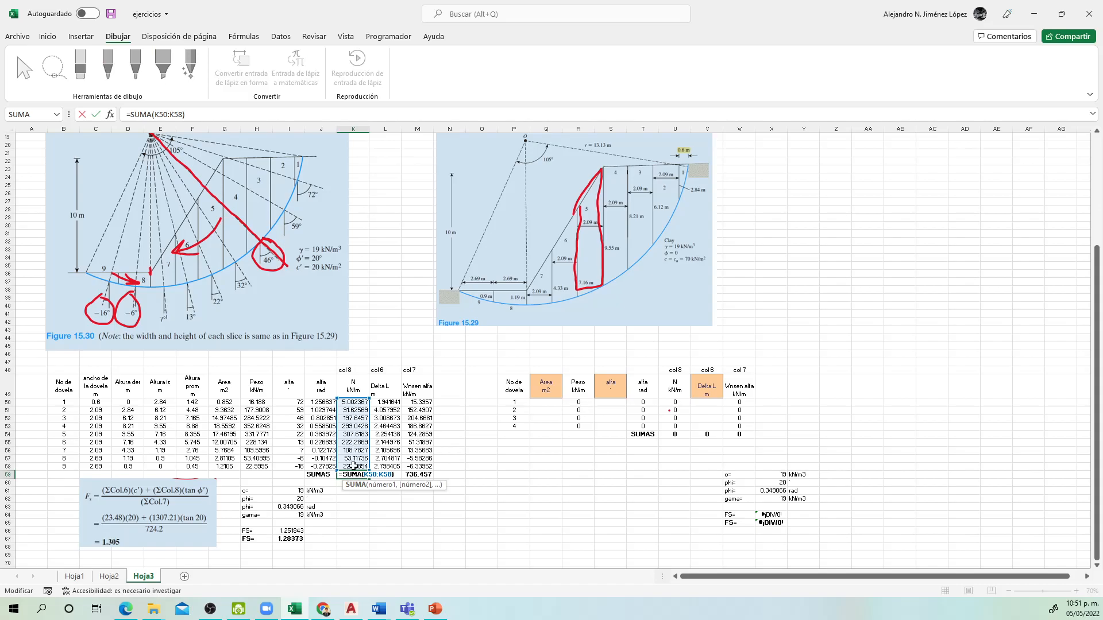
{"action": "key", "text": "Escape"}
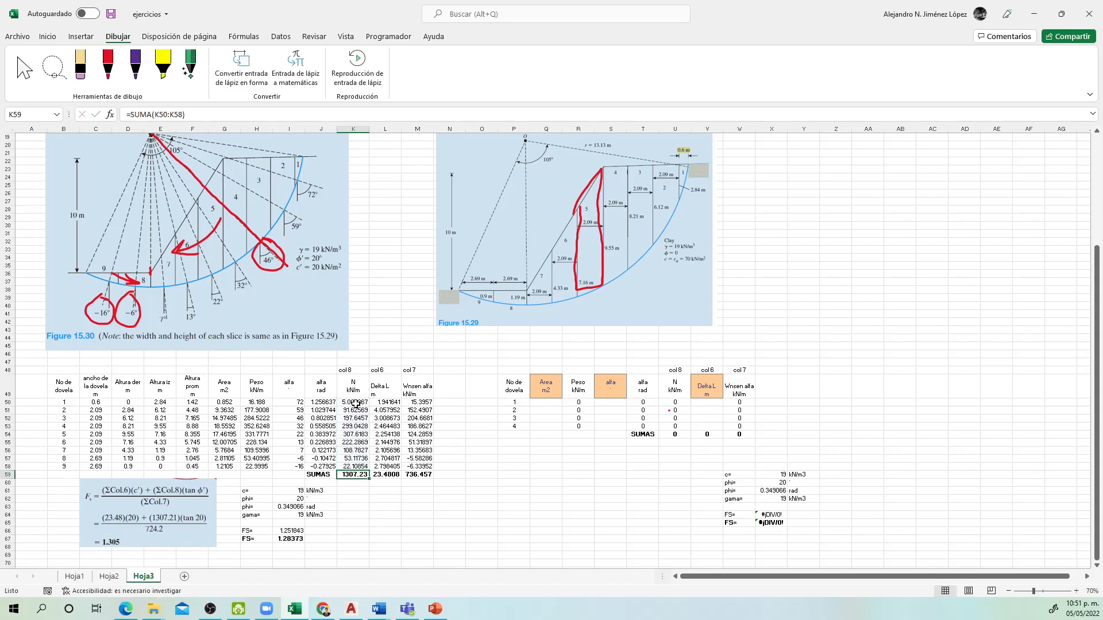
{"action": "left_click", "coordinate": [411, 476]}
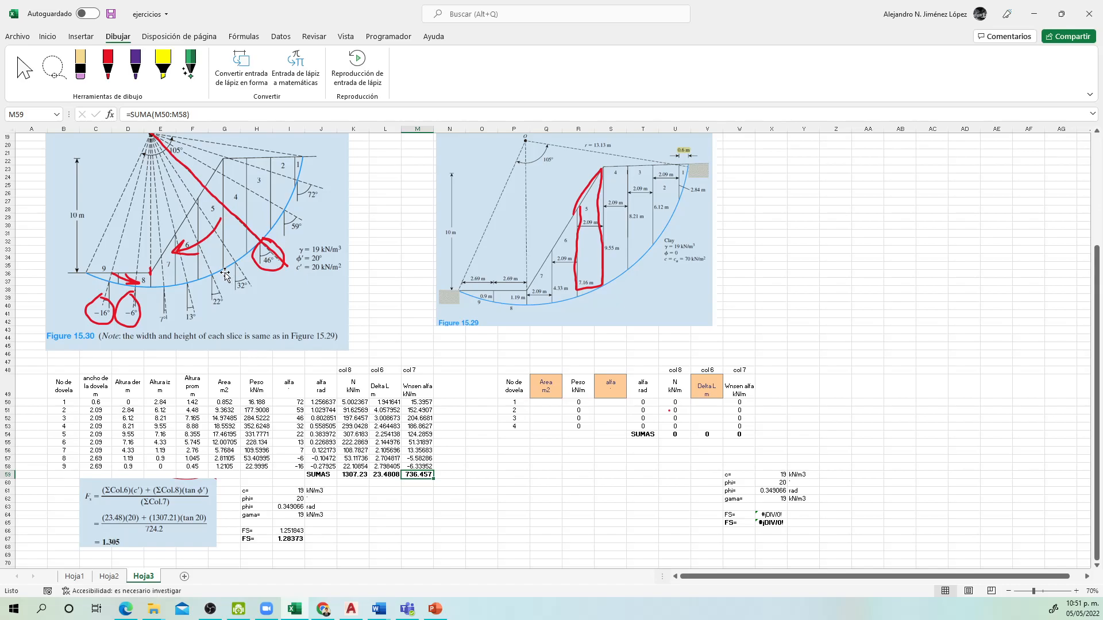
Step: Set the pen colour to yellow (Amarillo) and draw arrows running down the slip arc below slices 1 to 5 in Figure 15.30
{"action": "left_click", "coordinate": [109, 69]}
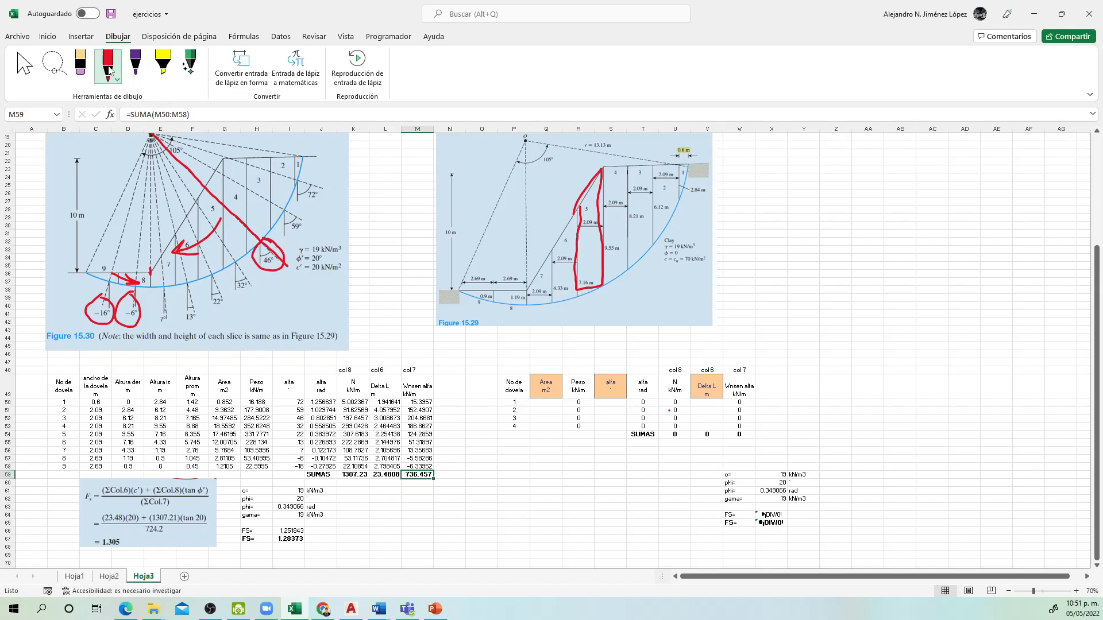
{"action": "left_click", "coordinate": [109, 70]}
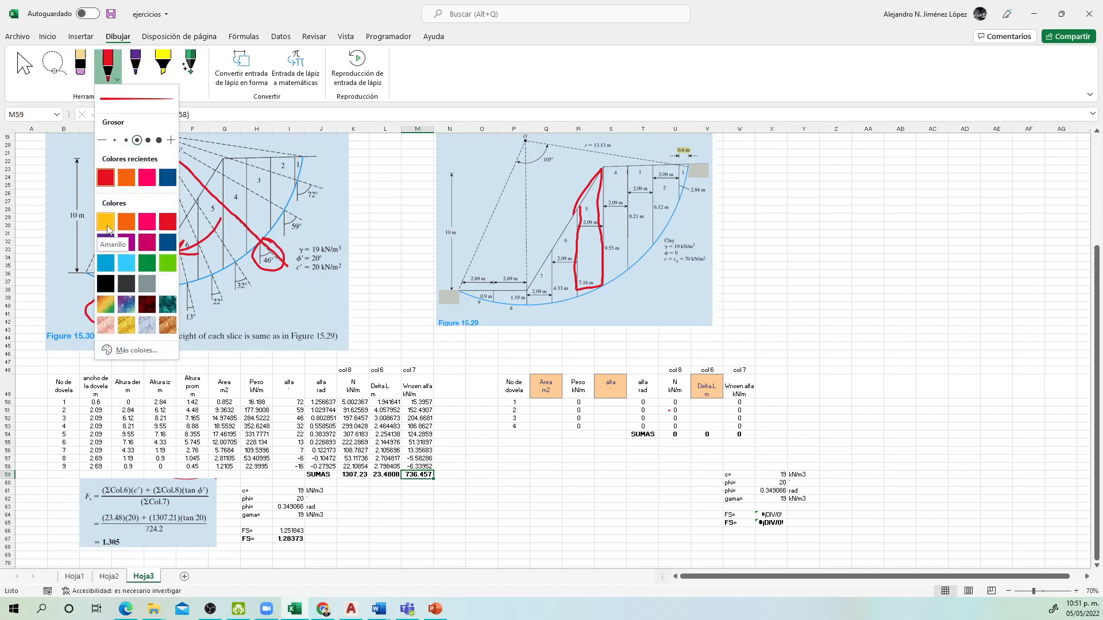
{"action": "left_click", "coordinate": [108, 228]}
{"action": "left_click", "coordinate": [245, 257]}
{"action": "mouse_move", "coordinate": [245, 255]}
{"action": "left_mouse_down"}
{"action": "mouse_move", "coordinate": [223, 269]}
{"action": "mouse_move", "coordinate": [235, 267]}
{"action": "left_mouse_up"}
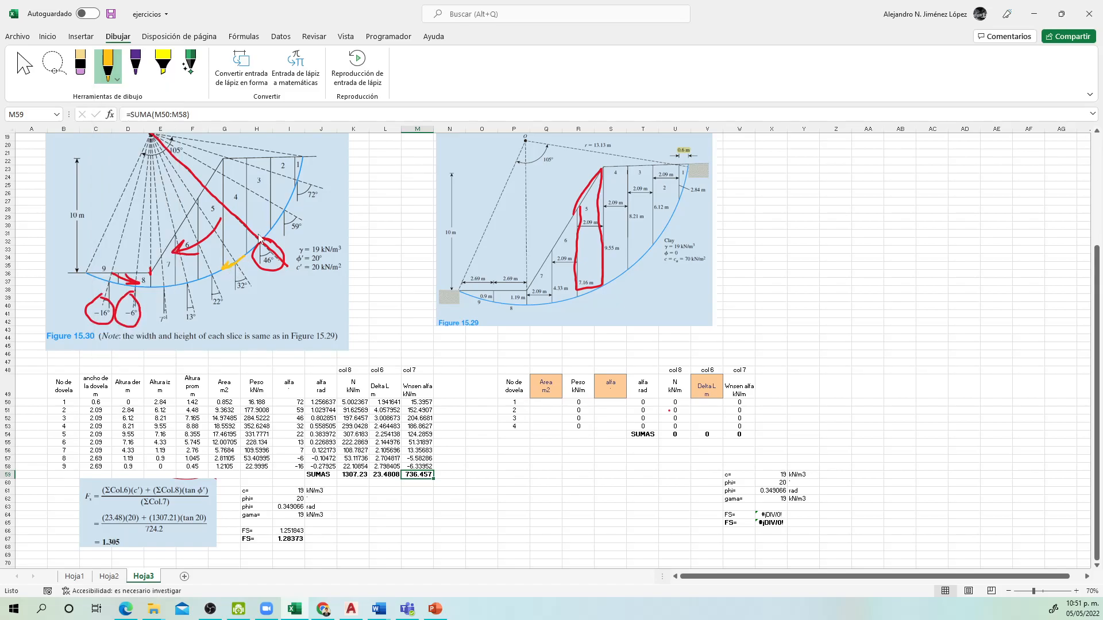
{"action": "left_click_drag", "start_coordinate": [264, 233], "coordinate": [253, 256]}
{"action": "left_click_drag", "start_coordinate": [286, 208], "coordinate": [282, 227]}
{"action": "left_click_drag", "start_coordinate": [300, 171], "coordinate": [297, 176]}
{"action": "mouse_move", "coordinate": [211, 278]}
{"action": "left_mouse_down"}
{"action": "mouse_move", "coordinate": [199, 280]}
{"action": "mouse_move", "coordinate": [210, 266]}
{"action": "left_mouse_up"}
Step: Review the alfa entry of slice 8 and the Altura der and Altura iz entries in the nine-slice table
{"action": "left_click", "coordinate": [277, 456]}
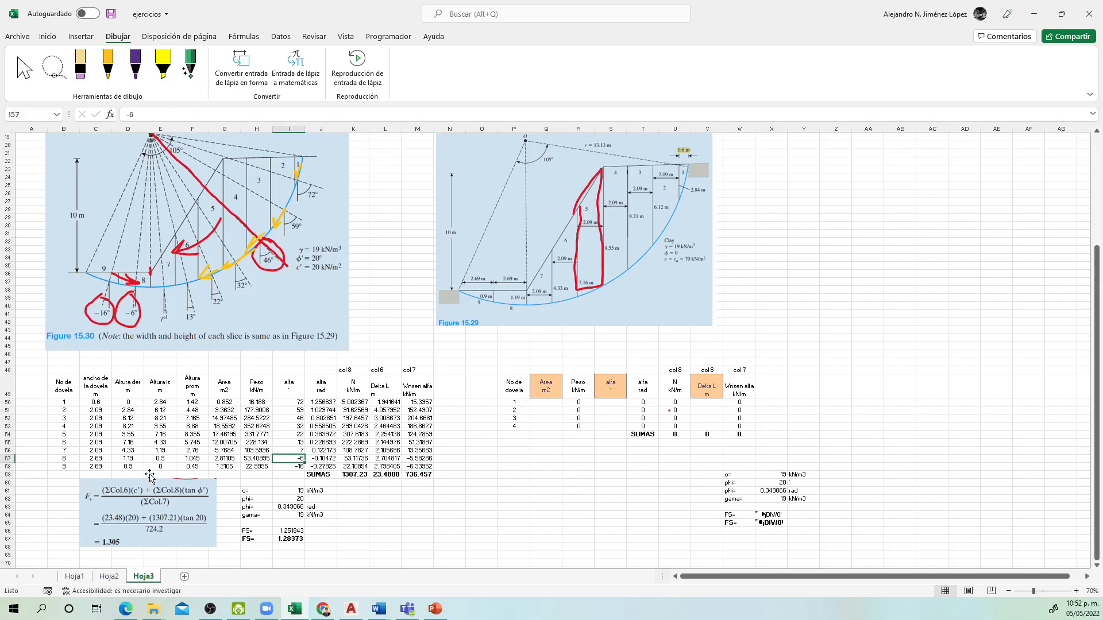
{"action": "left_click", "coordinate": [131, 451]}
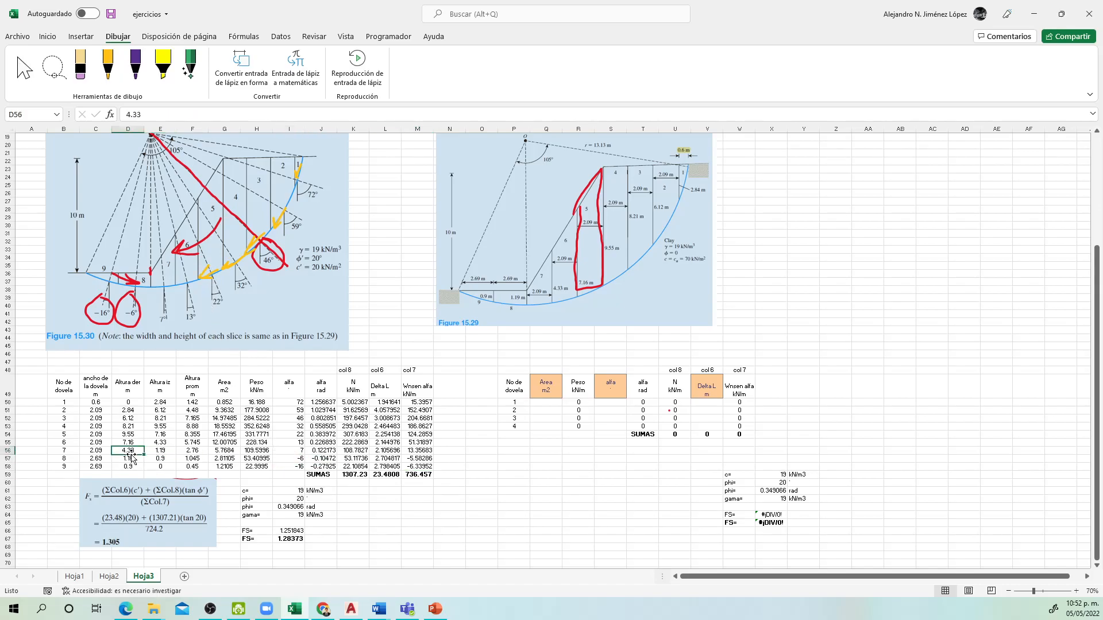
{"action": "left_click", "coordinate": [211, 435]}
{"action": "left_click", "coordinate": [147, 403]}
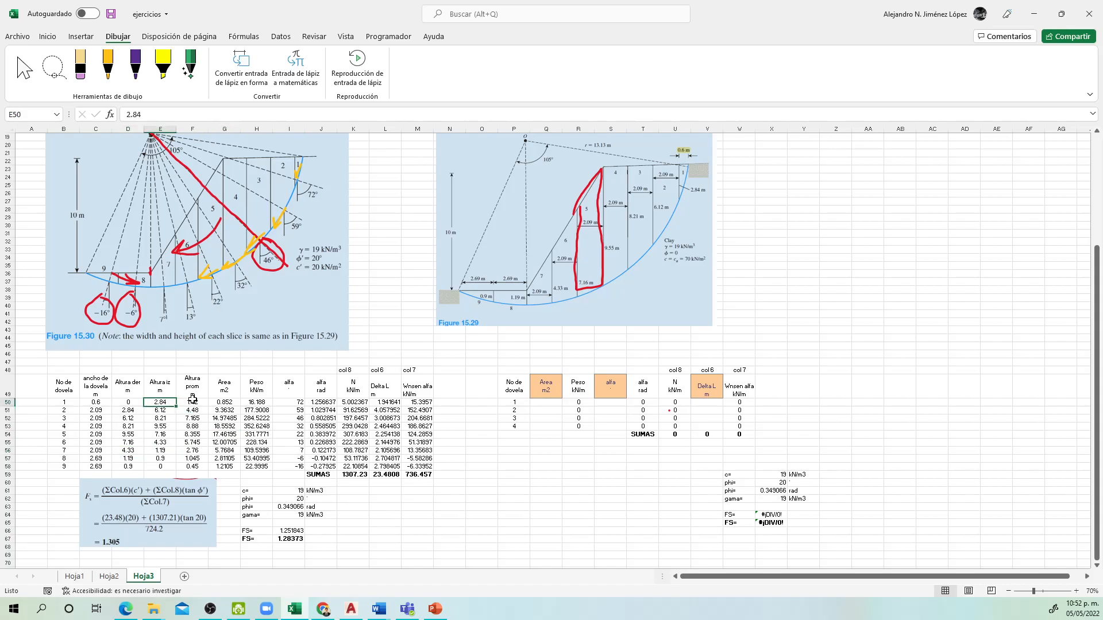
{"action": "left_click", "coordinate": [125, 410]}
{"action": "double_click", "coordinate": [135, 425]}
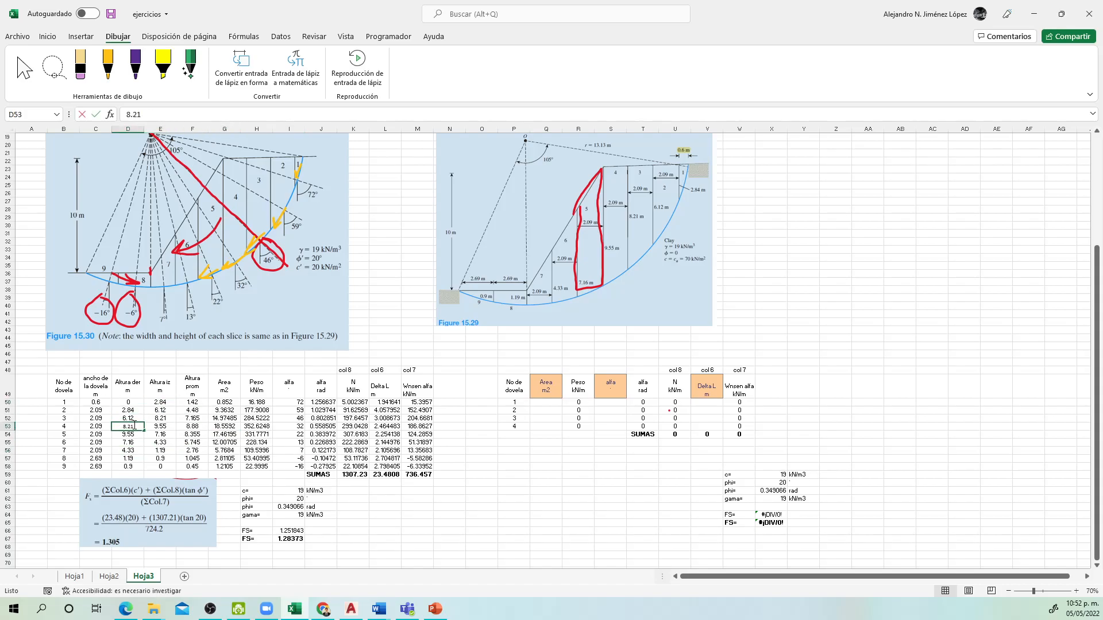
{"action": "key", "text": "Escape"}
Step: Examine slice 4's formulas for left height, average height, area and weight in E53:H53
{"action": "double_click", "coordinate": [162, 426]}
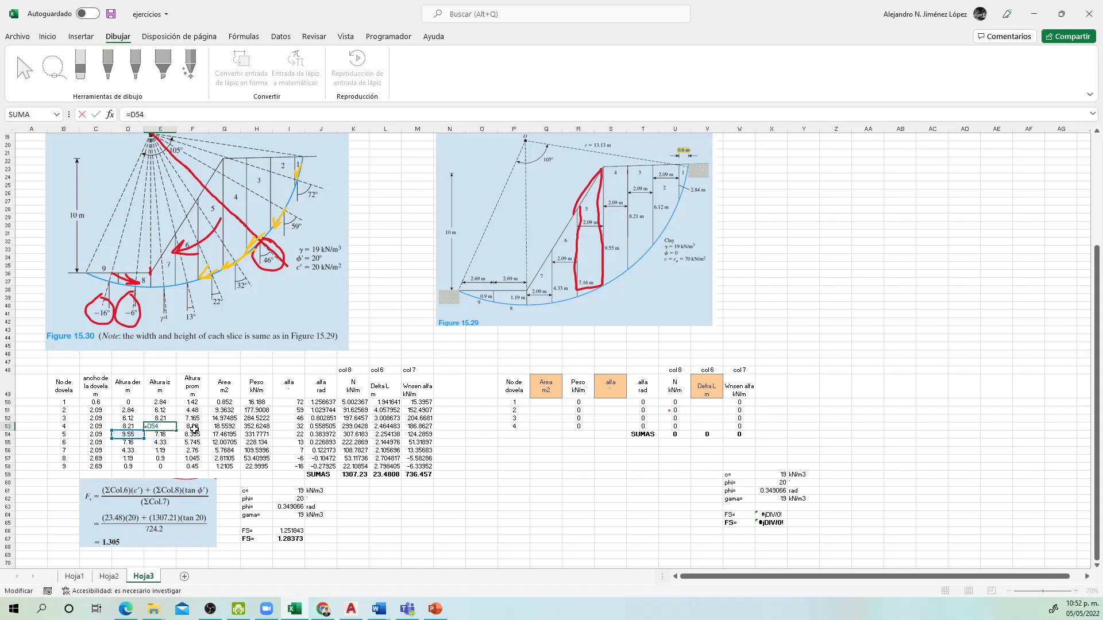
{"action": "key", "text": "Escape"}
{"action": "left_click", "coordinate": [194, 430]}
{"action": "double_click", "coordinate": [193, 426]}
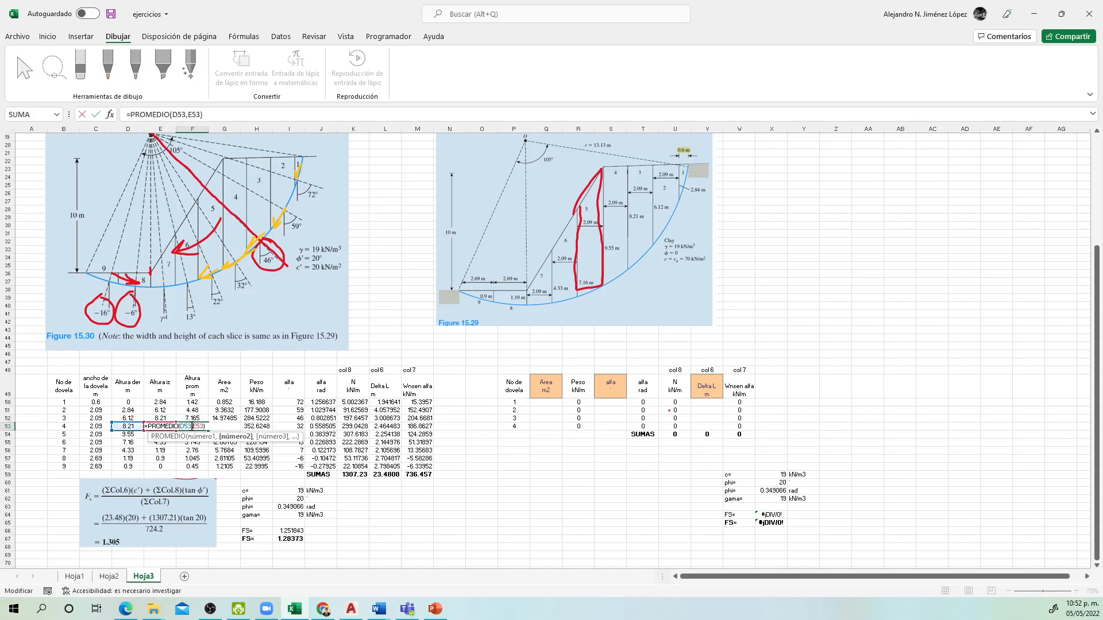
{"action": "key", "text": "Escape"}
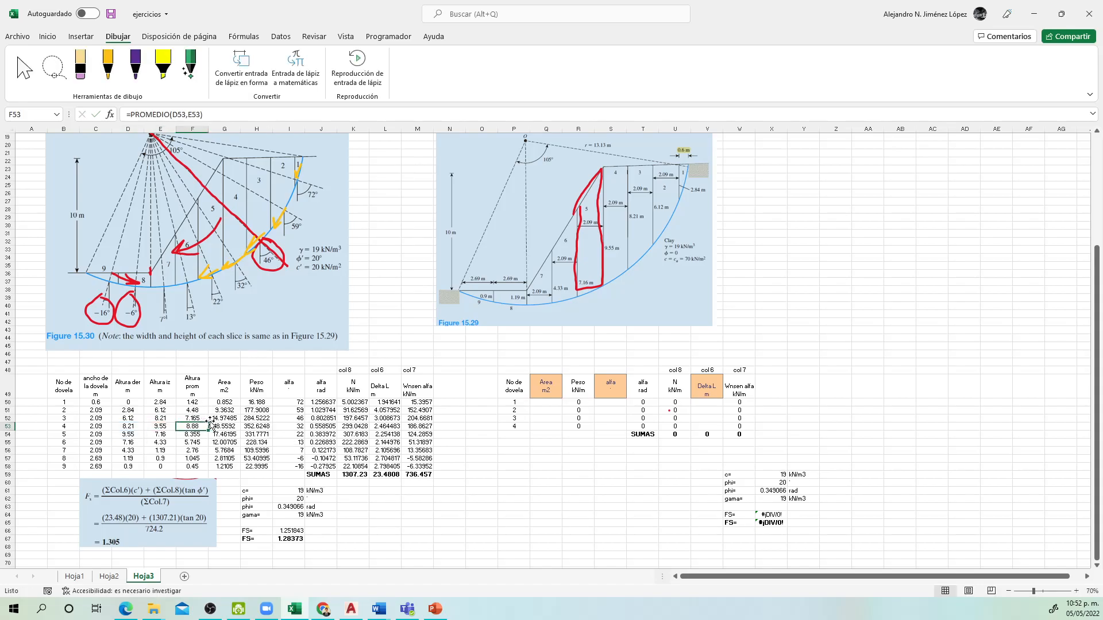
{"action": "double_click", "coordinate": [228, 427]}
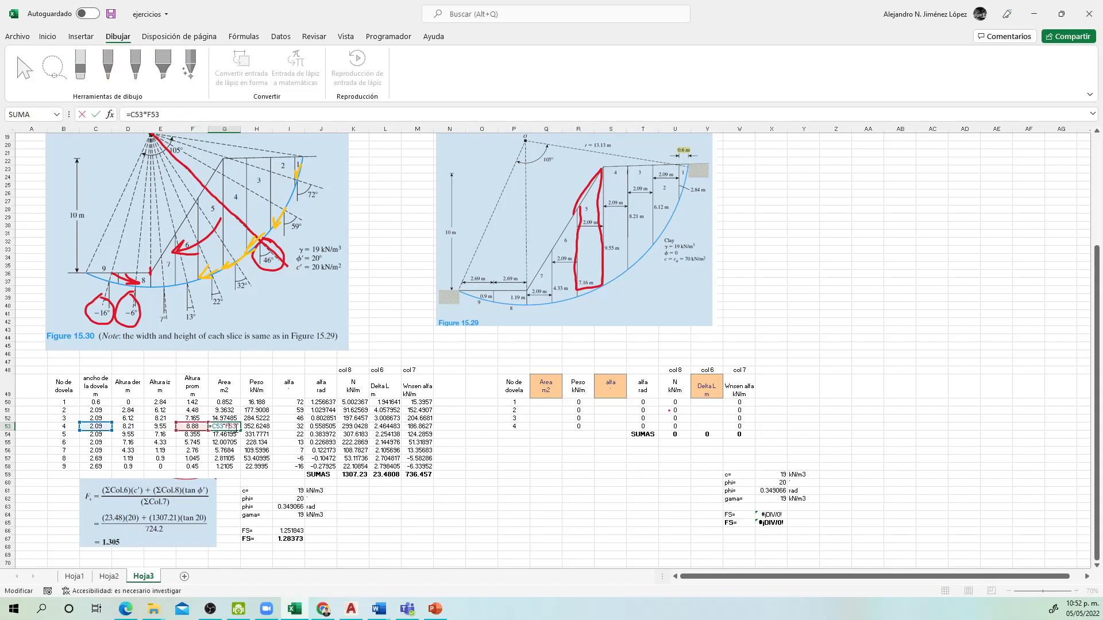
{"action": "key", "text": "Tab"}
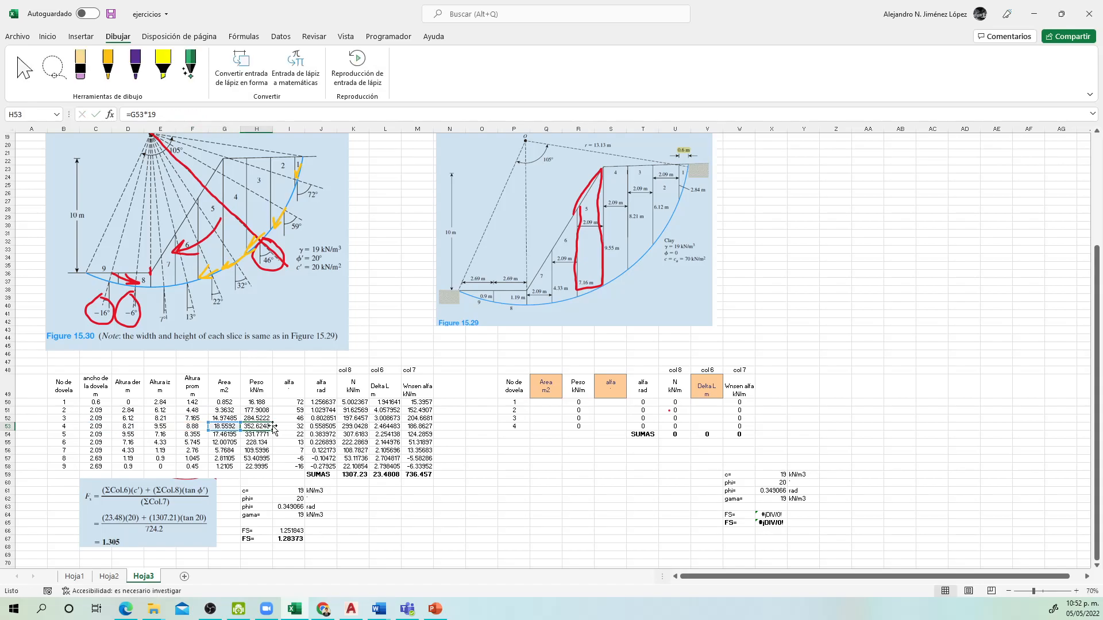
Step: Examine the alfa angles in degrees, their conversion to radians and the Delta L formulas in L51 and L52
{"action": "left_click_drag", "start_coordinate": [290, 403], "coordinate": [298, 469]}
{"action": "left_click_drag", "start_coordinate": [321, 418], "coordinate": [321, 451]}
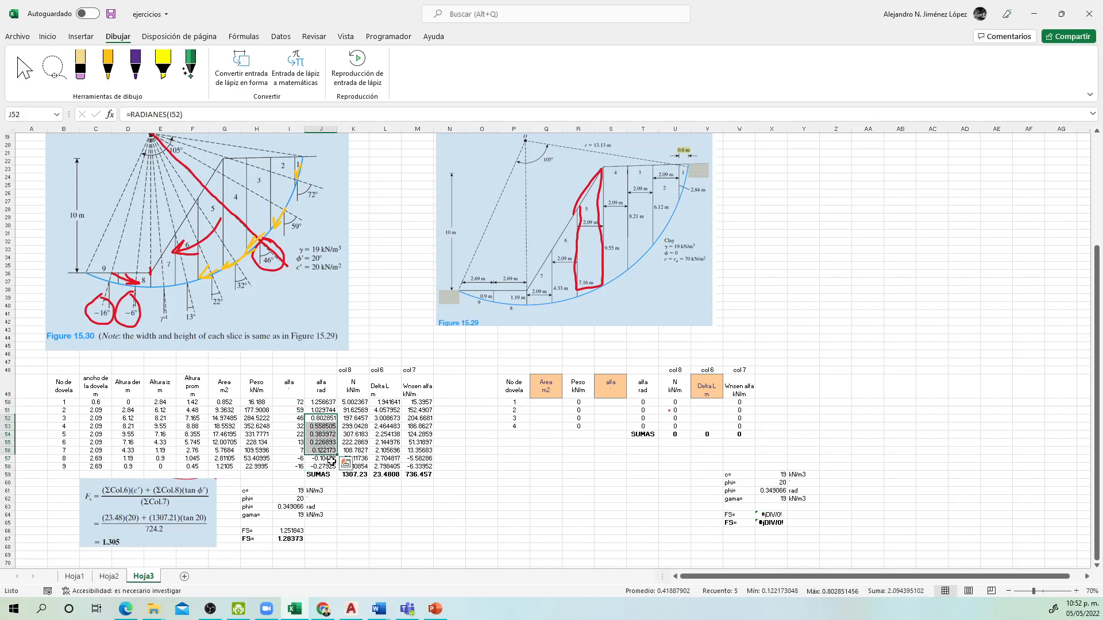
{"action": "left_click", "coordinate": [383, 412]}
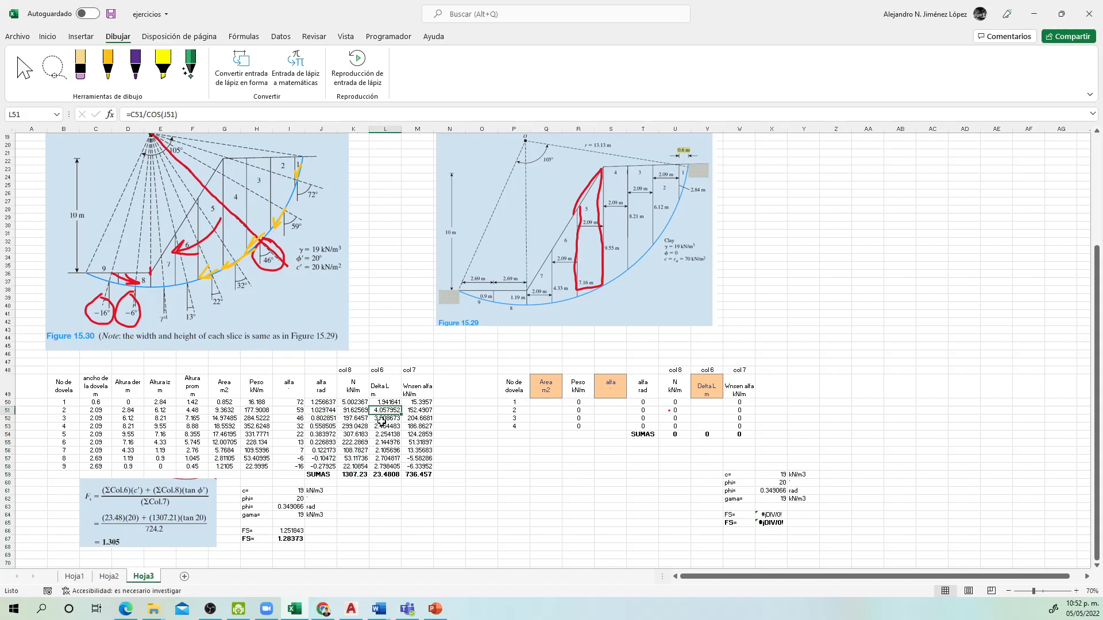
{"action": "double_click", "coordinate": [383, 420]}
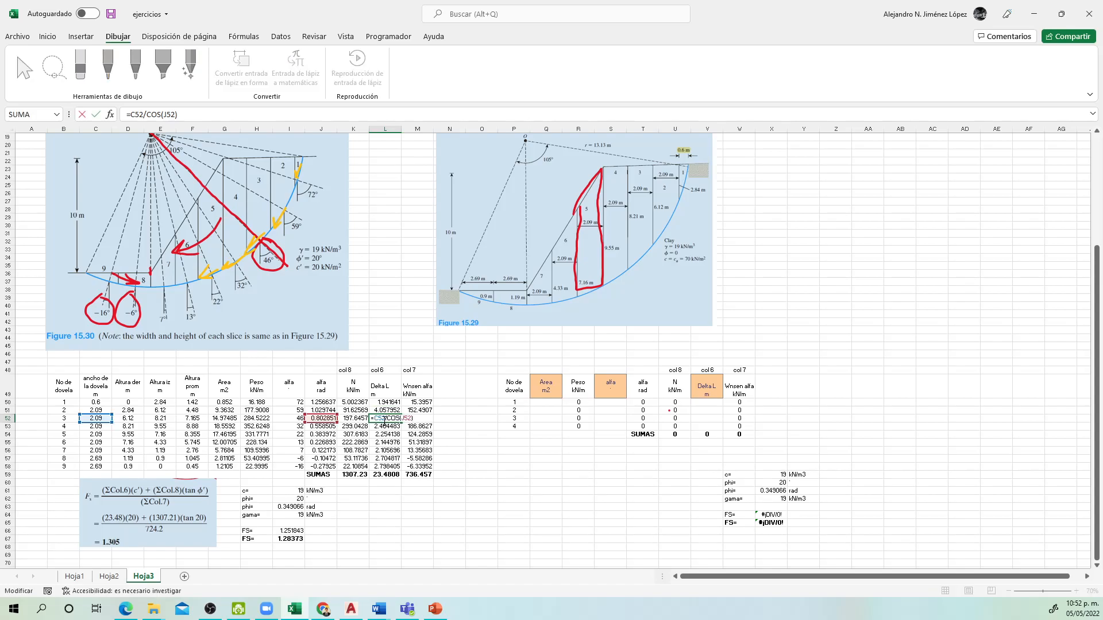
{"action": "key", "text": "ctrl+Return"}
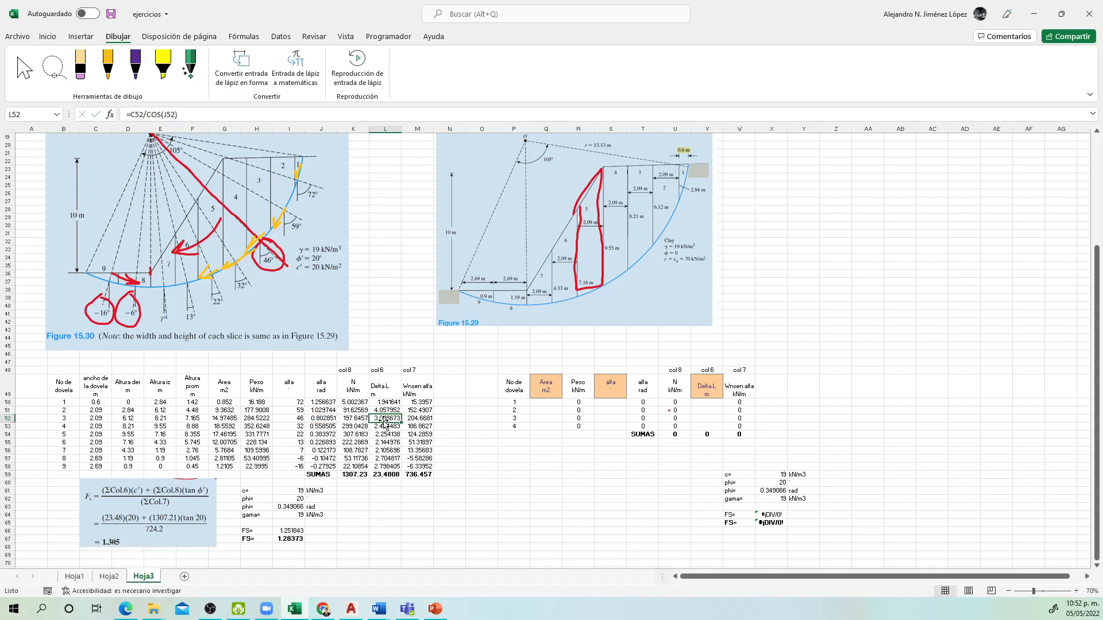
Step: Draw a small yellow triangle on the slip arc beside the 59° angle in Figure 15.30, and select slice 3's Wnsen alfa cell
{"action": "left_click", "coordinate": [107, 64]}
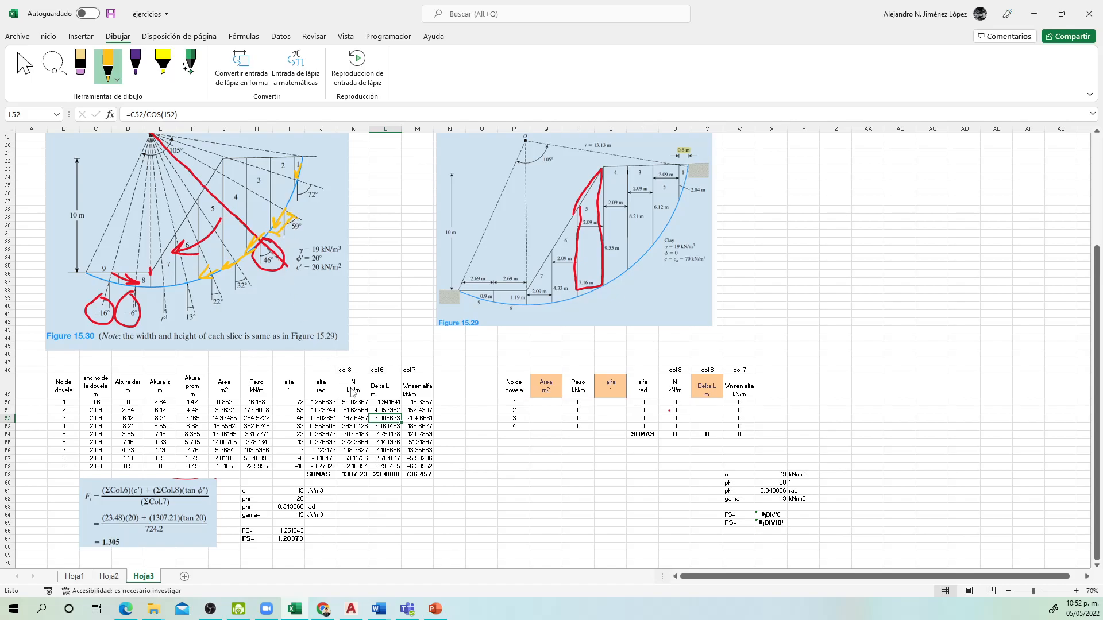
{"action": "key", "text": "Escape"}
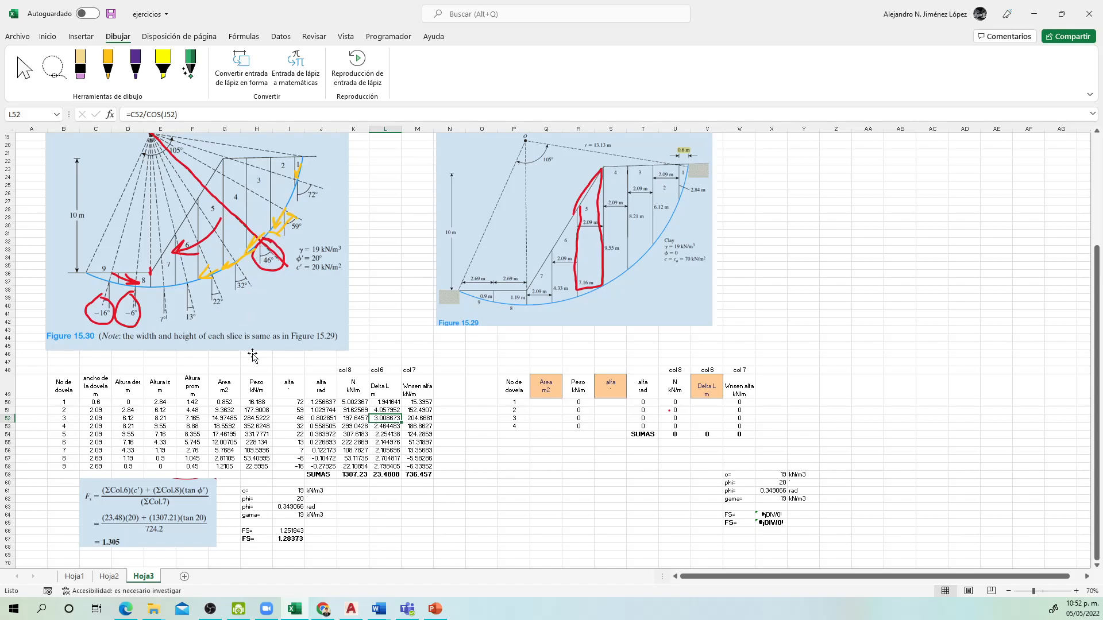
{"action": "left_click", "coordinate": [420, 418]}
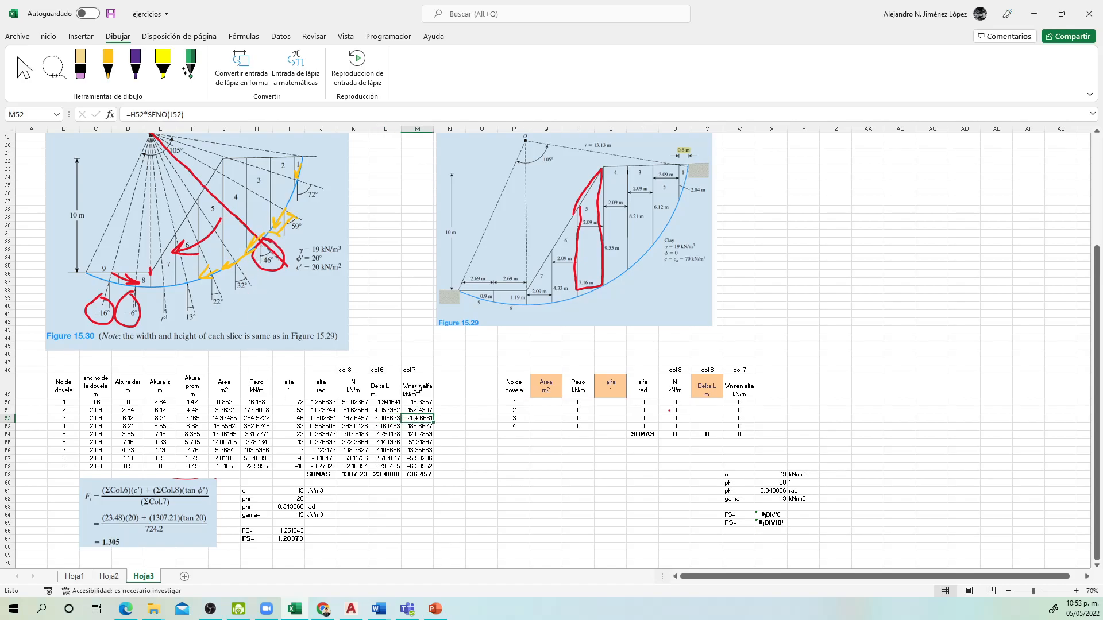
Step: Examine slice 3's Wnsen alfa formula in M52 and the Delta L sum in V54 of the four-slice table
{"action": "double_click", "coordinate": [414, 419]}
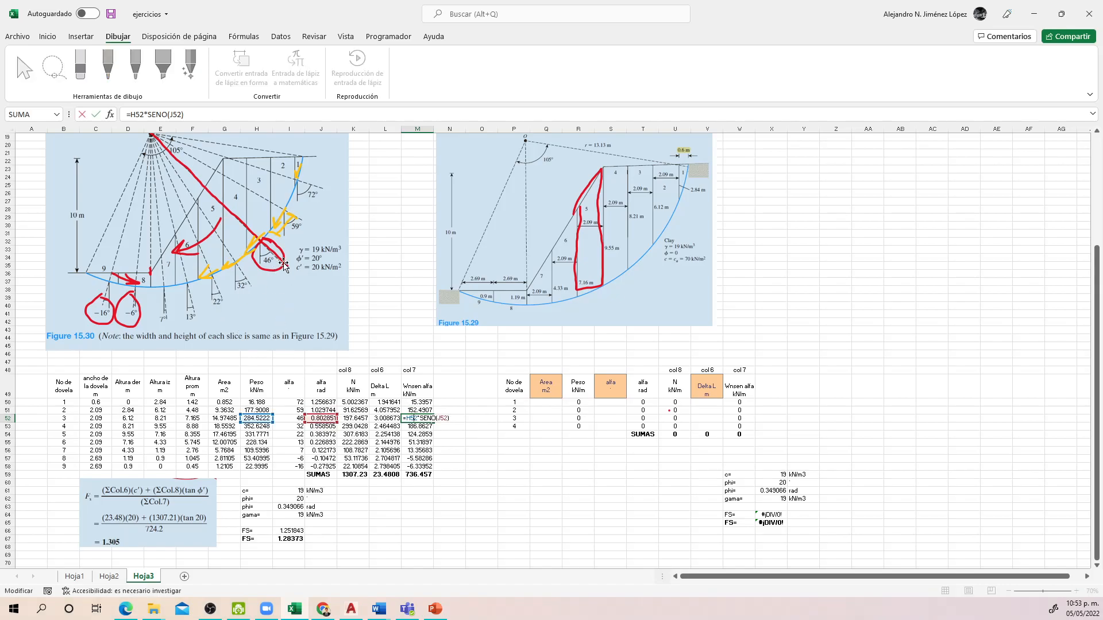
{"action": "key", "text": "Escape"}
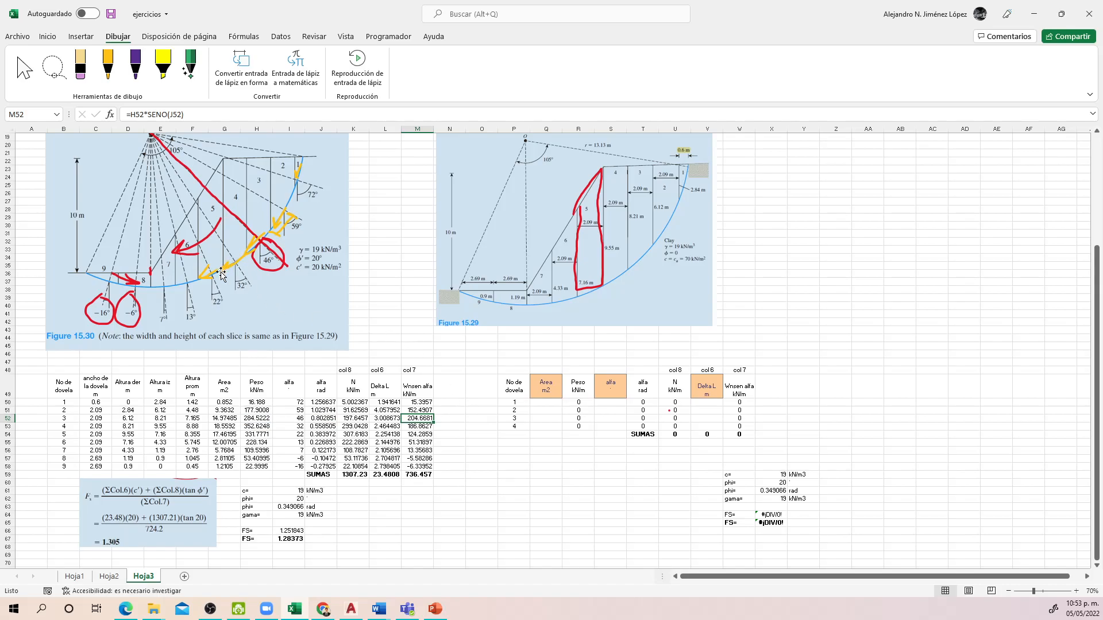
{"action": "left_click", "coordinate": [709, 434]}
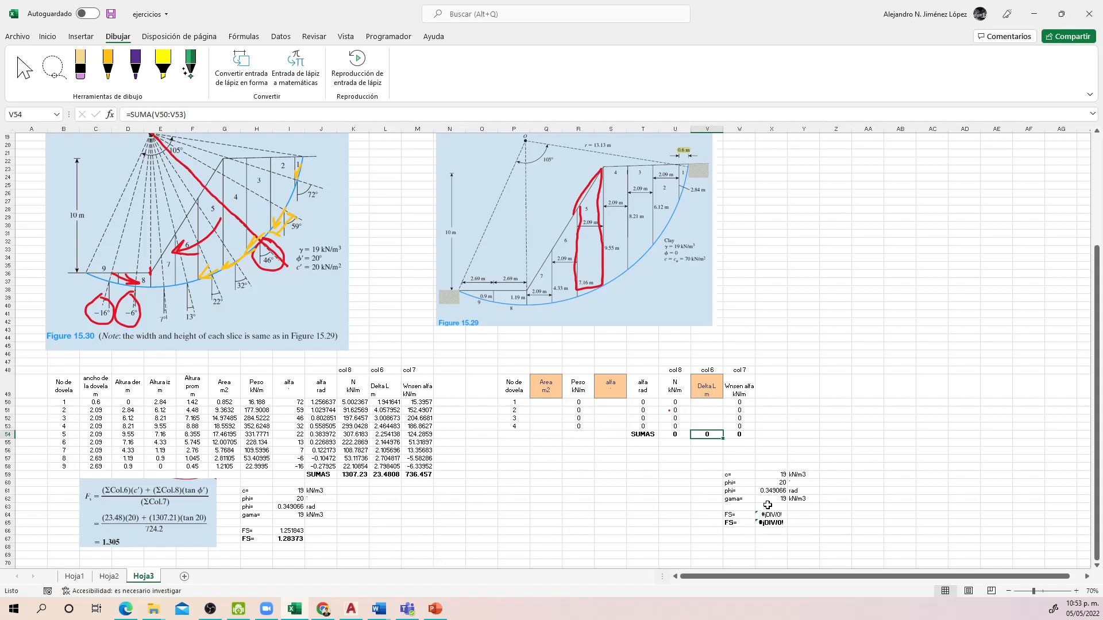
{"action": "left_click", "coordinate": [610, 473]}
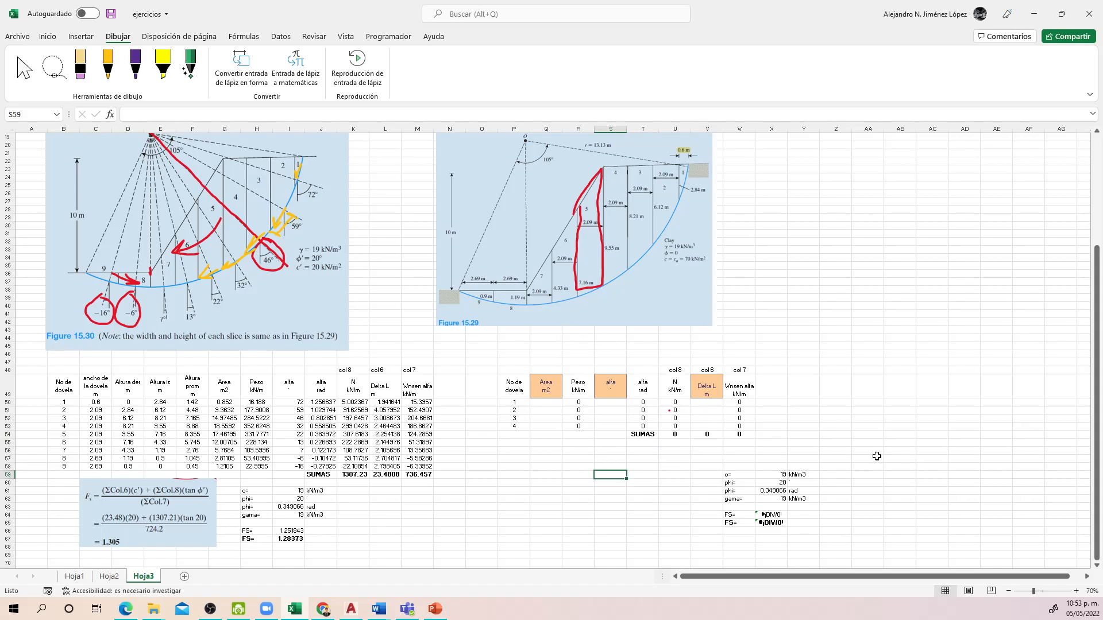
{"action": "left_click", "coordinate": [830, 450]}
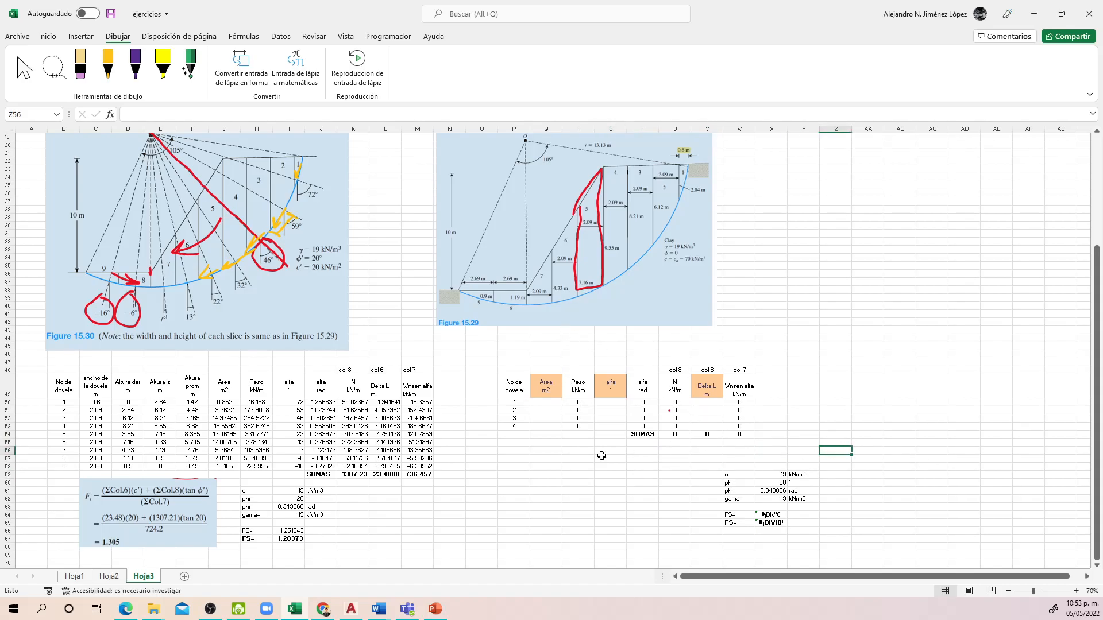
Step: Place the Excel workbook beside the AutoCAD slope drawing and select slice numbers 1 to 4 in the second table
{"action": "left_click", "coordinate": [356, 613]}
{"action": "left_click", "coordinate": [454, 439]}
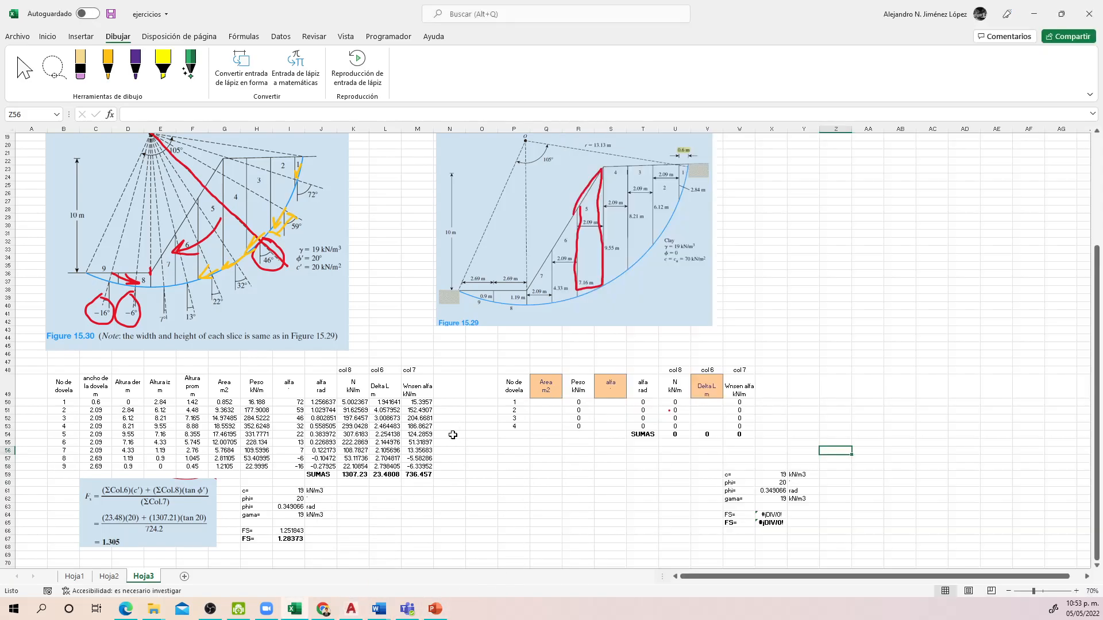
{"action": "key", "text": "super+Left"}
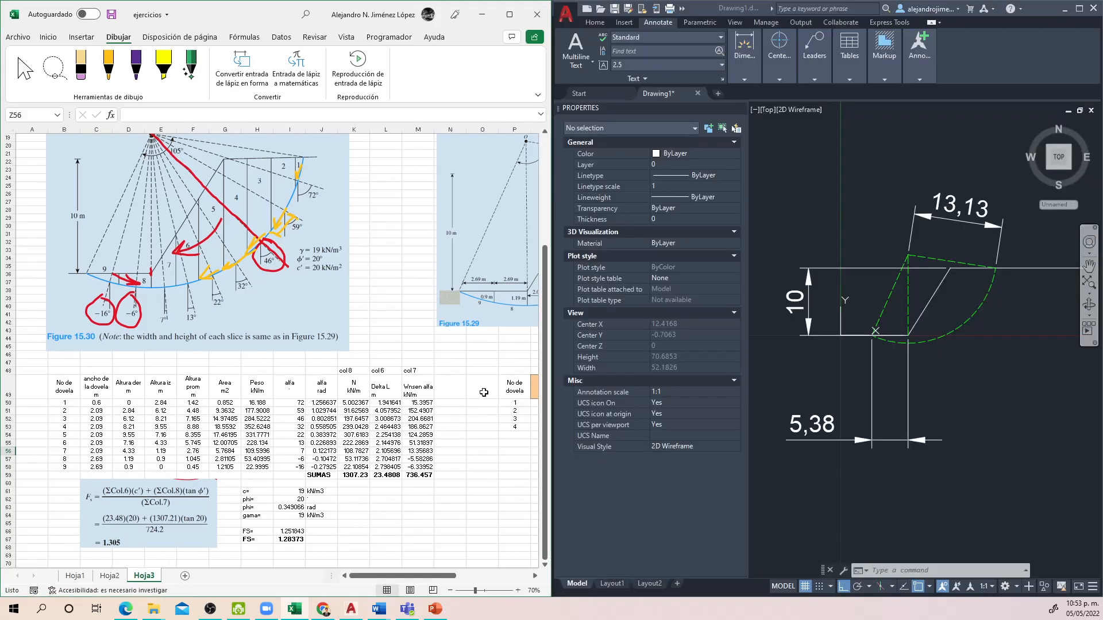
{"action": "left_click_drag", "start_coordinate": [431, 575], "coordinate": [498, 576]}
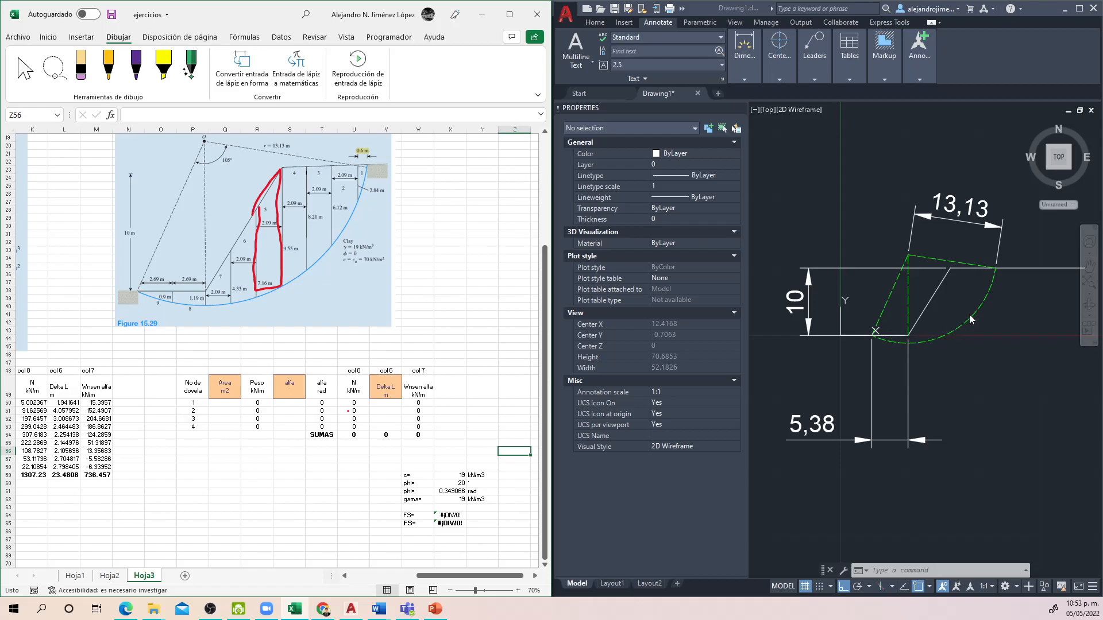
{"action": "scroll", "coordinate": [971, 322], "scroll_direction": "up", "scroll_amount": 2}
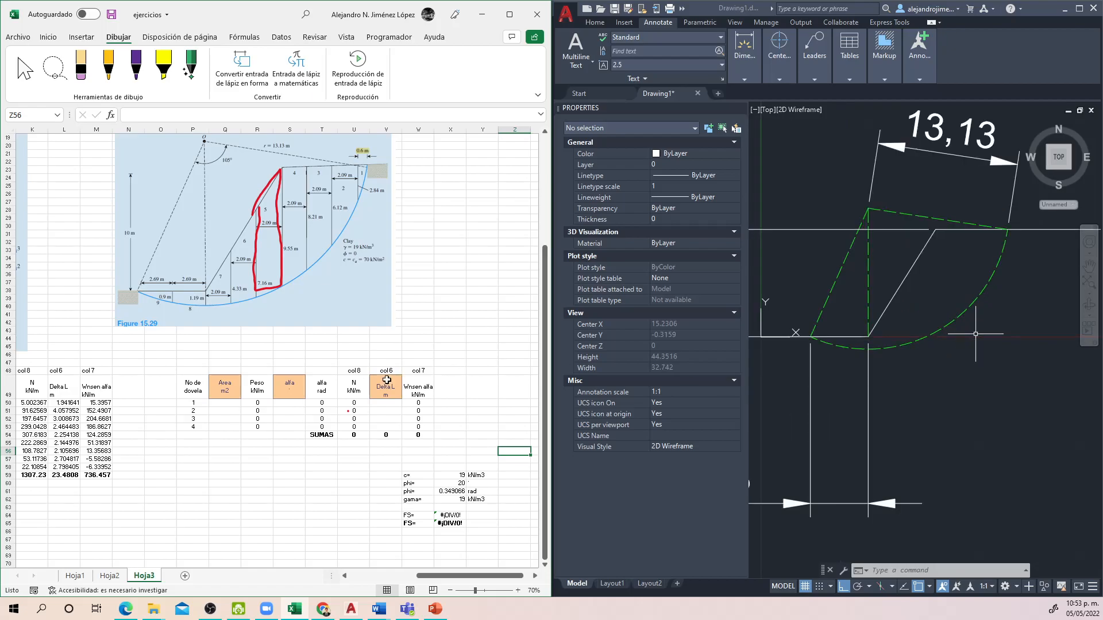
{"action": "left_click_drag", "start_coordinate": [193, 402], "coordinate": [194, 427]}
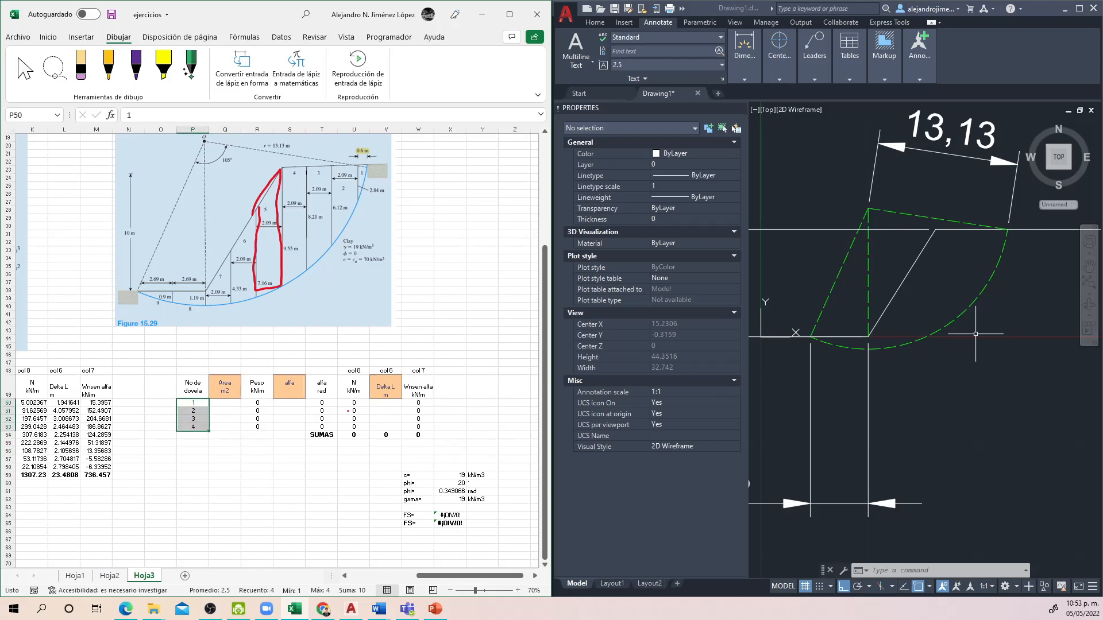
Step: In AutoCAD, draw a closed triangular polyline from the slip arc's left end to the slope toe and down to the arc's lowest point
{"action": "type", "text": "pl"}
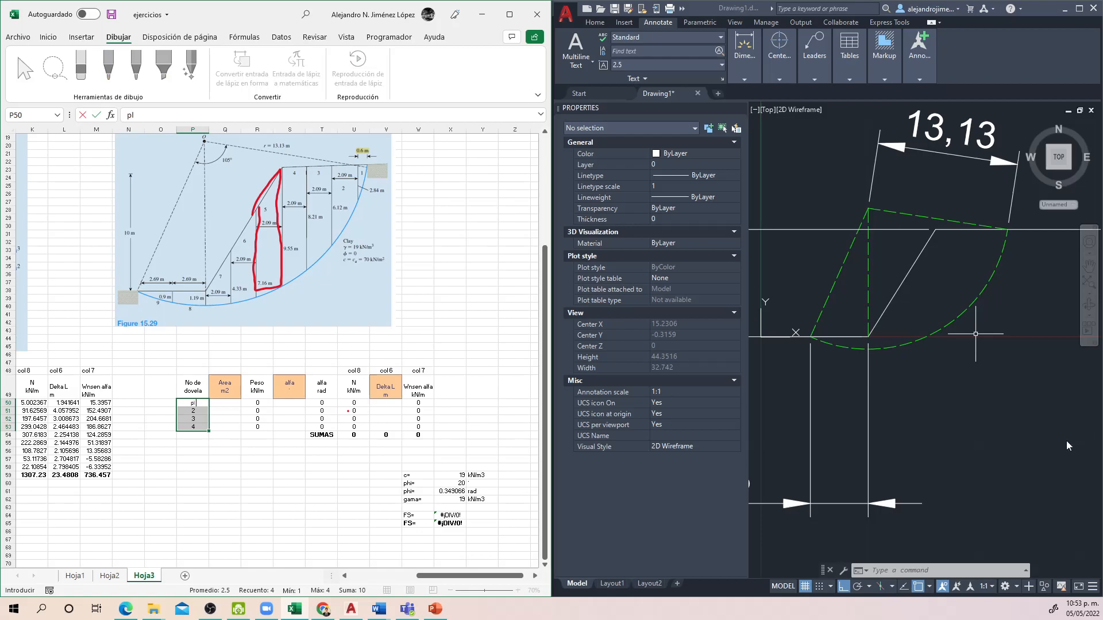
{"action": "left_click", "coordinate": [934, 561]}
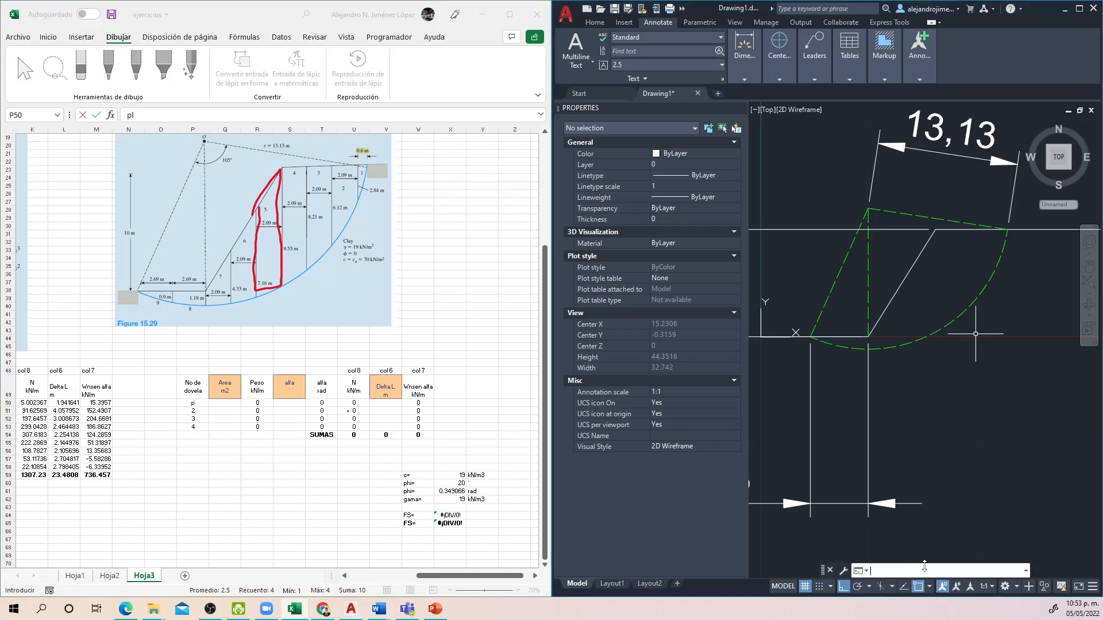
{"action": "type", "text": "pl"}
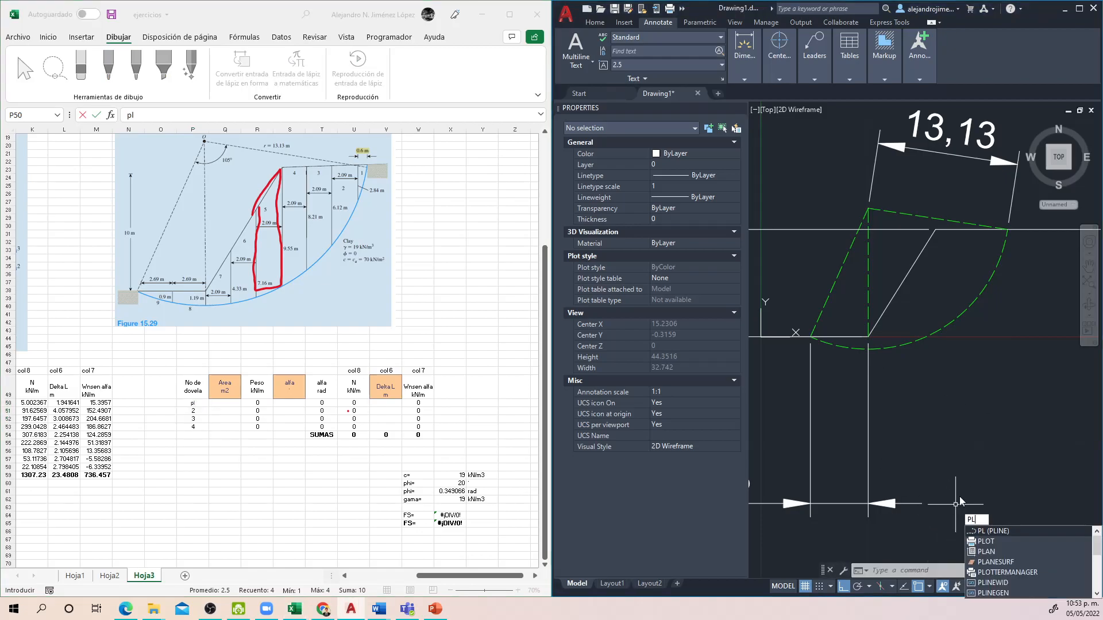
{"action": "key", "text": "Return"}
{"action": "scroll", "coordinate": [801, 367], "scroll_direction": "up", "scroll_amount": 2}
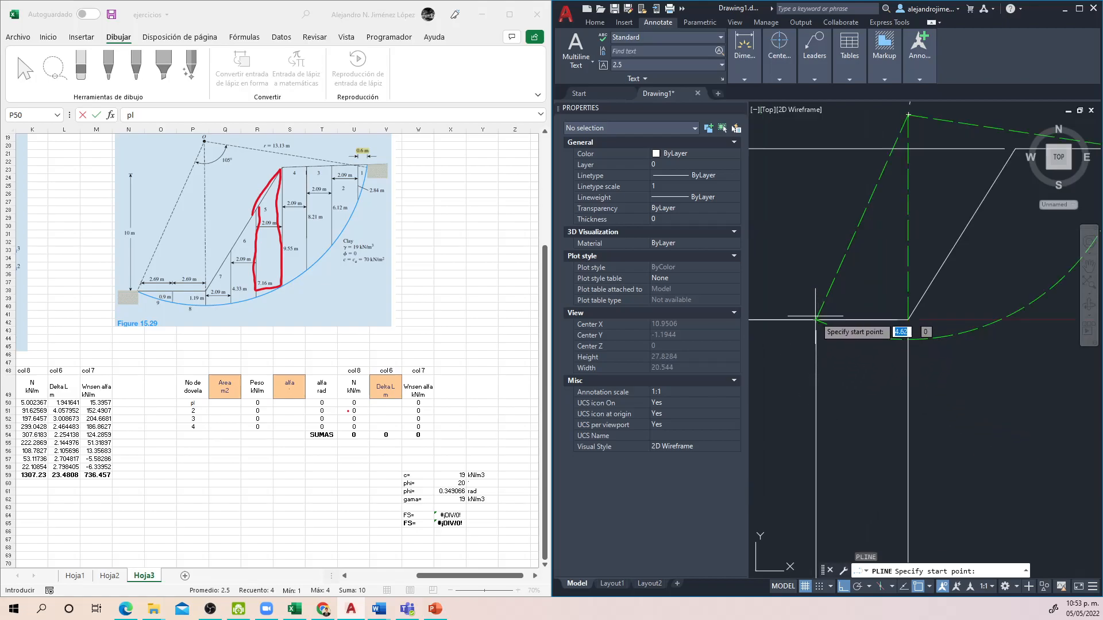
{"action": "left_click", "coordinate": [817, 320]}
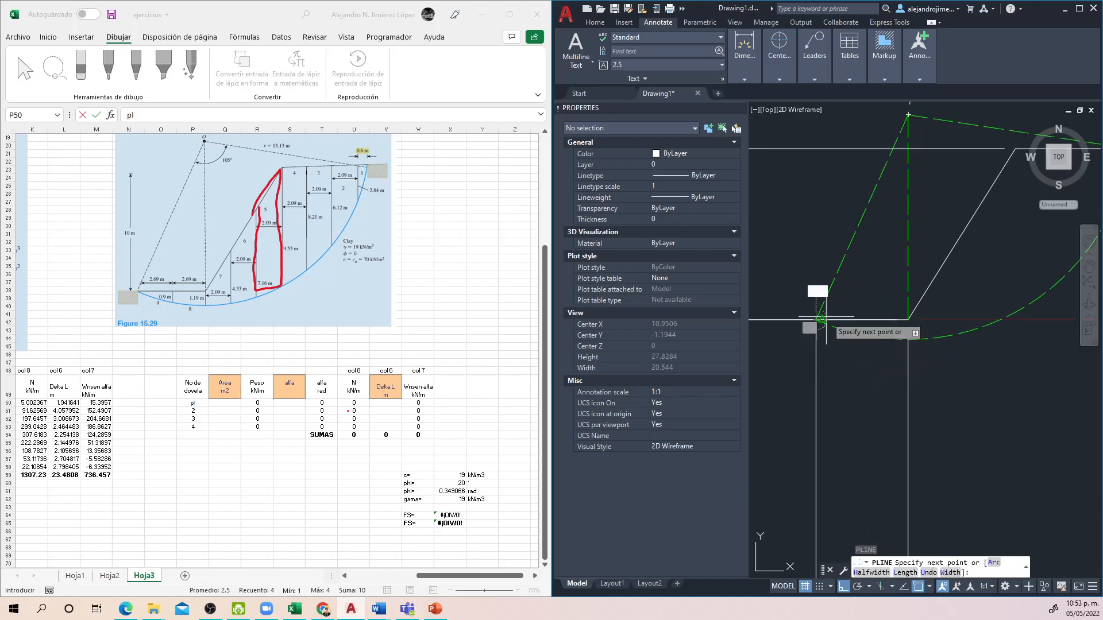
{"action": "left_click", "coordinate": [908, 319]}
{"action": "left_click", "coordinate": [915, 336]}
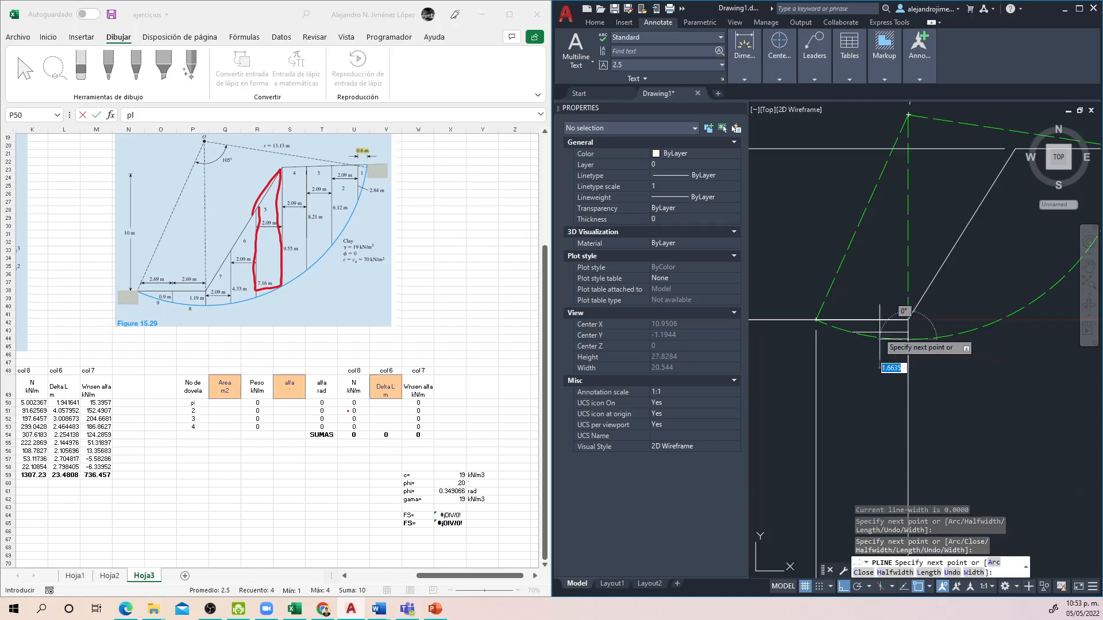
{"action": "type", "text": "c"}
{"action": "key", "text": "Return"}
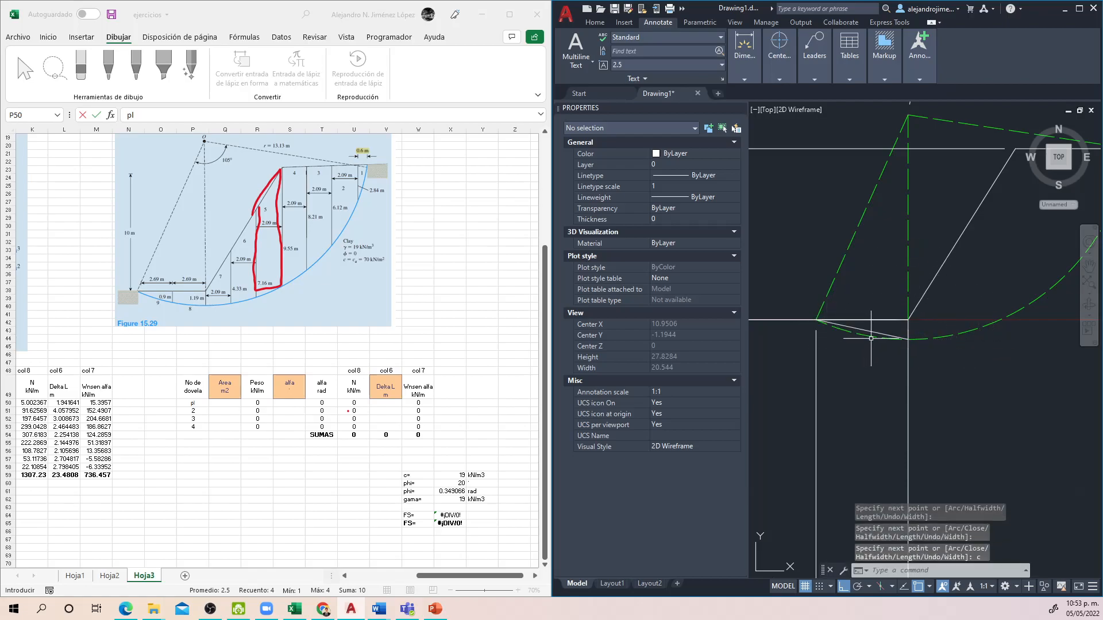
Step: Inspect the area of the triangular slice polyline at the slope toe in its properties
{"action": "left_click", "coordinate": [867, 320]}
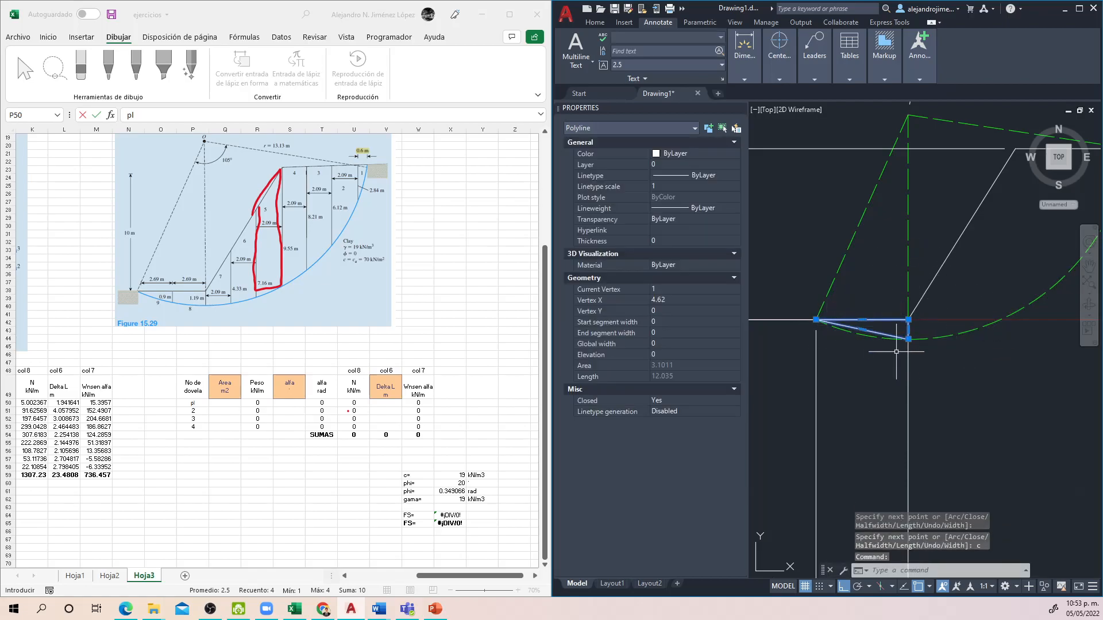
{"action": "left_click_drag", "start_coordinate": [971, 382], "coordinate": [924, 416]}
{"action": "key", "text": "Escape"}
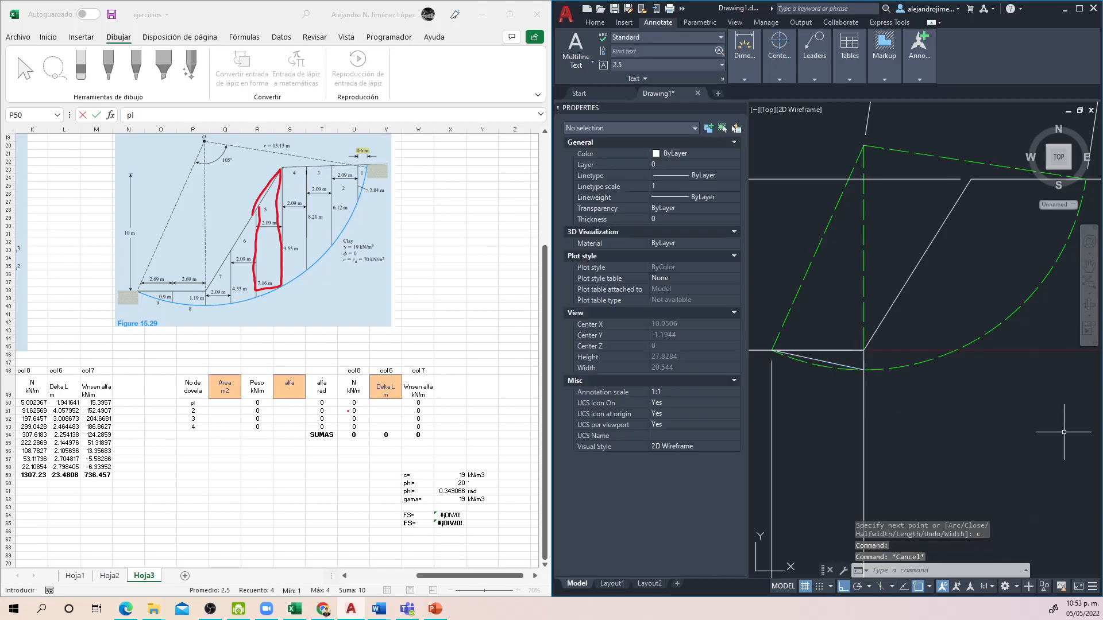
Step: Draw a closed four-sided polyline from the toe up to the crest, vertically down past the slip arc, and back to the arc's lowest point
{"action": "key", "text": "Return"}
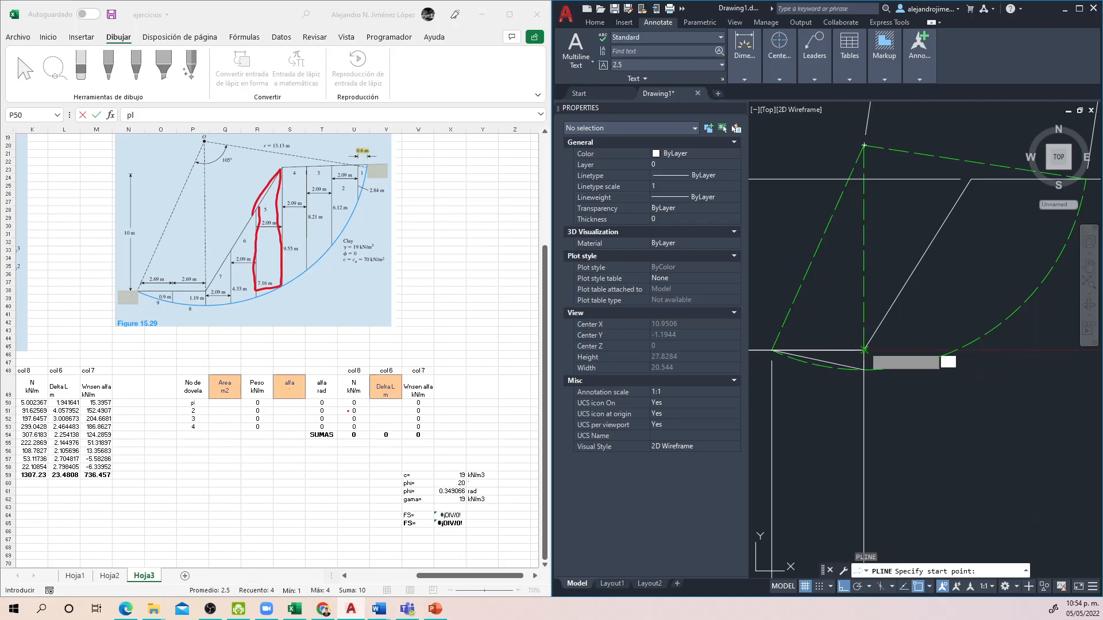
{"action": "left_click", "coordinate": [863, 350]}
{"action": "left_click", "coordinate": [969, 180]}
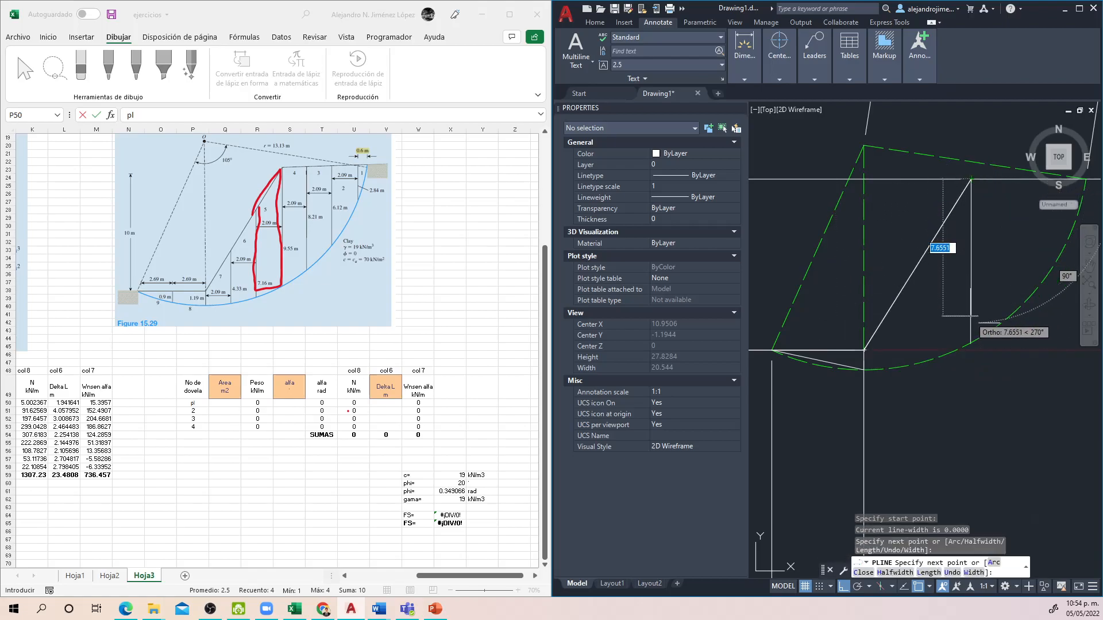
{"action": "left_click", "coordinate": [972, 373]}
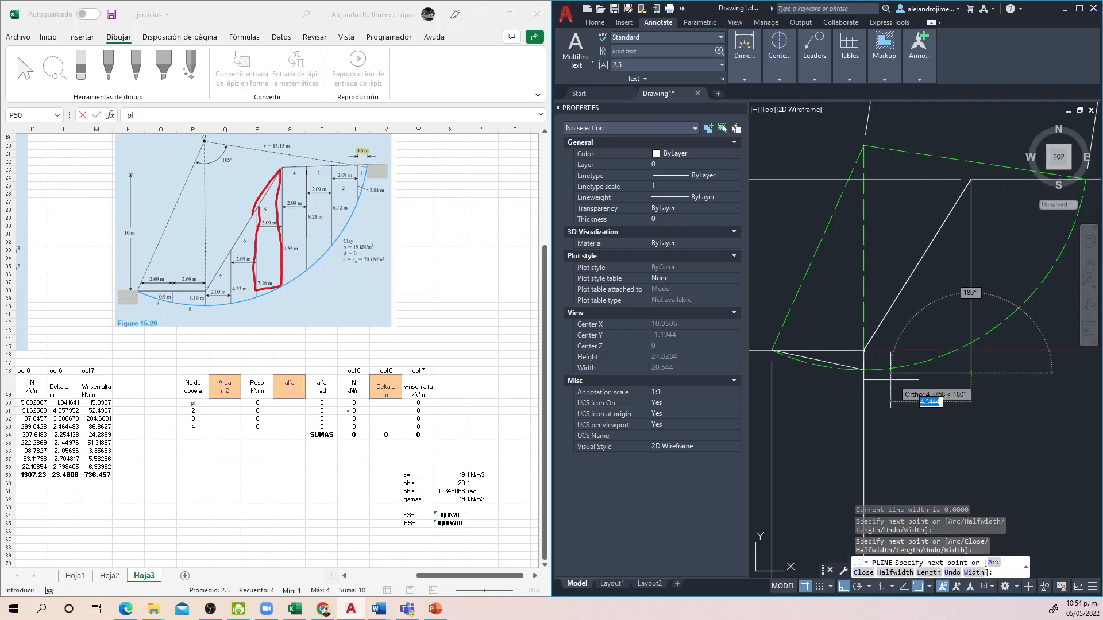
{"action": "scroll", "coordinate": [862, 359], "scroll_direction": "up", "scroll_amount": 4}
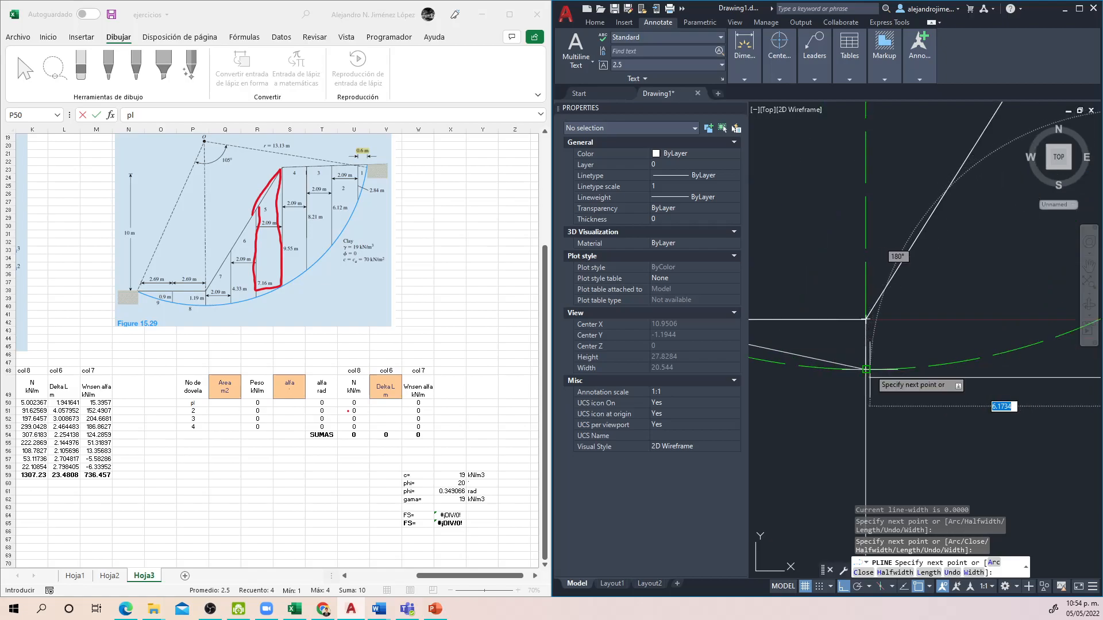
{"action": "left_click", "coordinate": [866, 377]}
{"action": "type", "text": "c"}
{"action": "key", "text": "Return"}
Step: Stretch the lower vertex below the crest of the second slice polyline up onto the slip arc
{"action": "scroll", "coordinate": [1034, 420], "scroll_direction": "down", "scroll_amount": 4}
{"action": "left_click_drag", "start_coordinate": [1014, 424], "coordinate": [864, 431]}
{"action": "left_click", "coordinate": [929, 427]}
{"action": "left_click", "coordinate": [912, 400]}
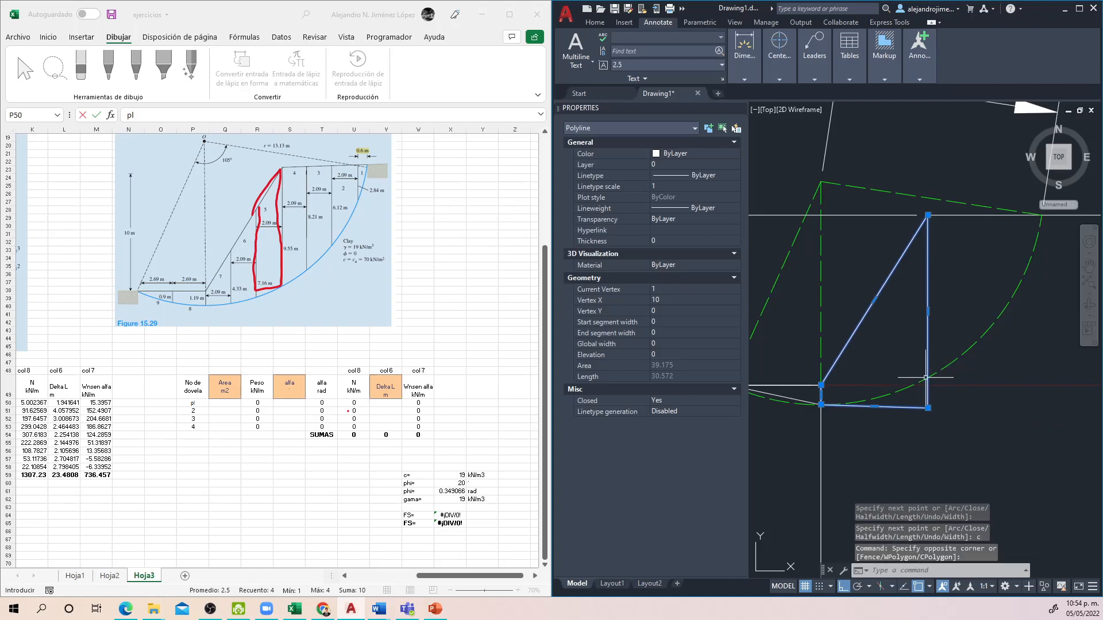
{"action": "scroll", "coordinate": [925, 414], "scroll_direction": "up", "scroll_amount": 3}
{"action": "left_click", "coordinate": [928, 408]}
{"action": "scroll", "coordinate": [931, 350], "scroll_direction": "up", "scroll_amount": 2}
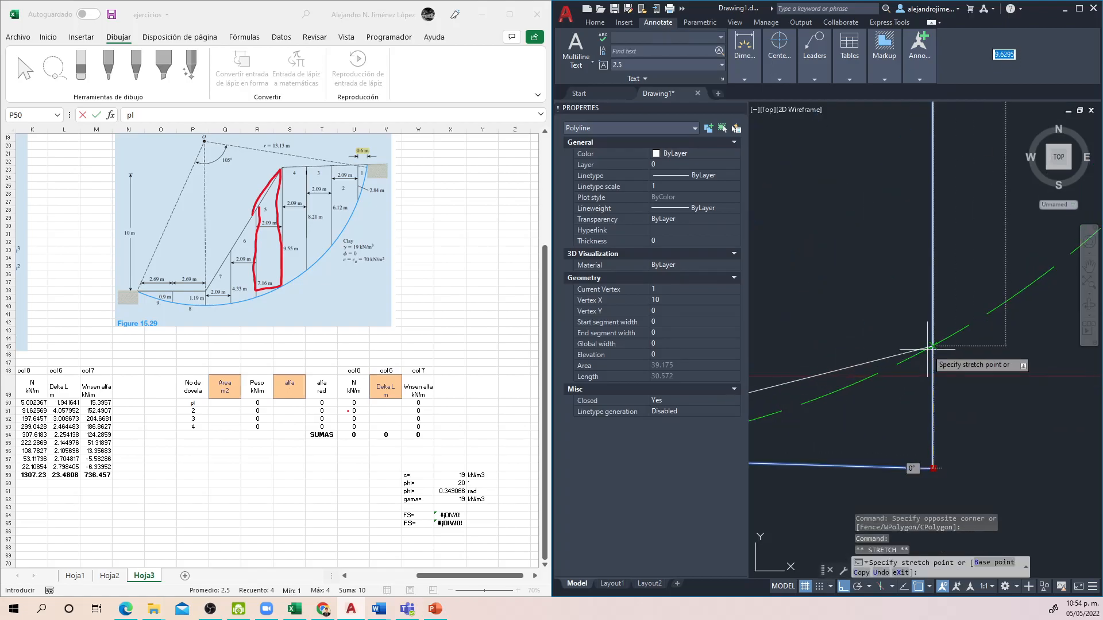
{"action": "left_click", "coordinate": [929, 347]}
{"action": "scroll", "coordinate": [930, 356], "scroll_direction": "down", "scroll_amount": 3}
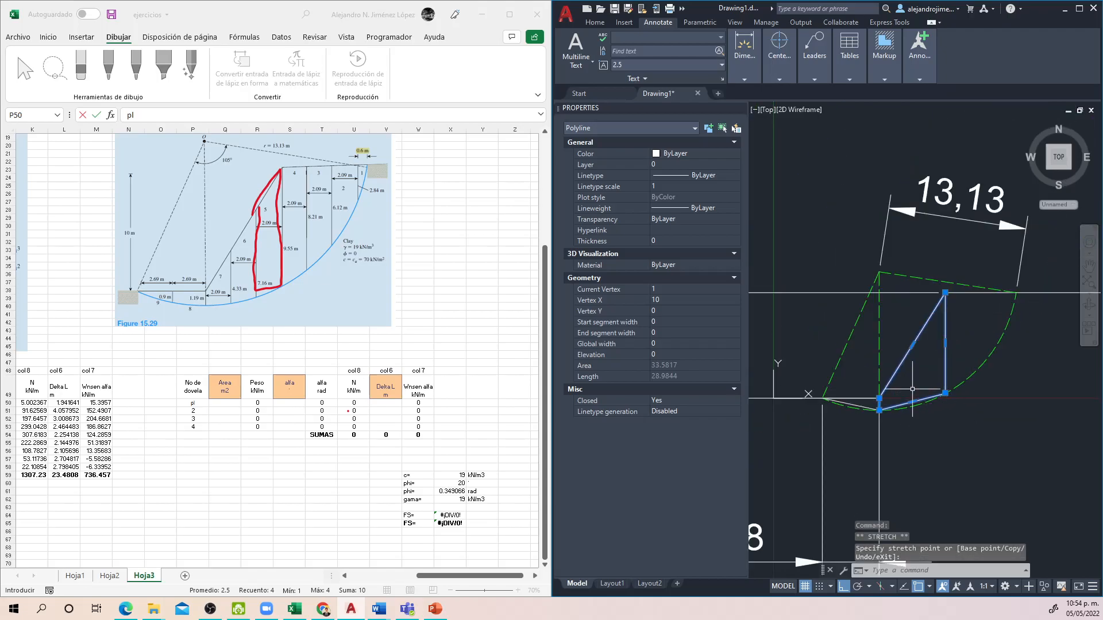
{"action": "key", "text": "Escape"}
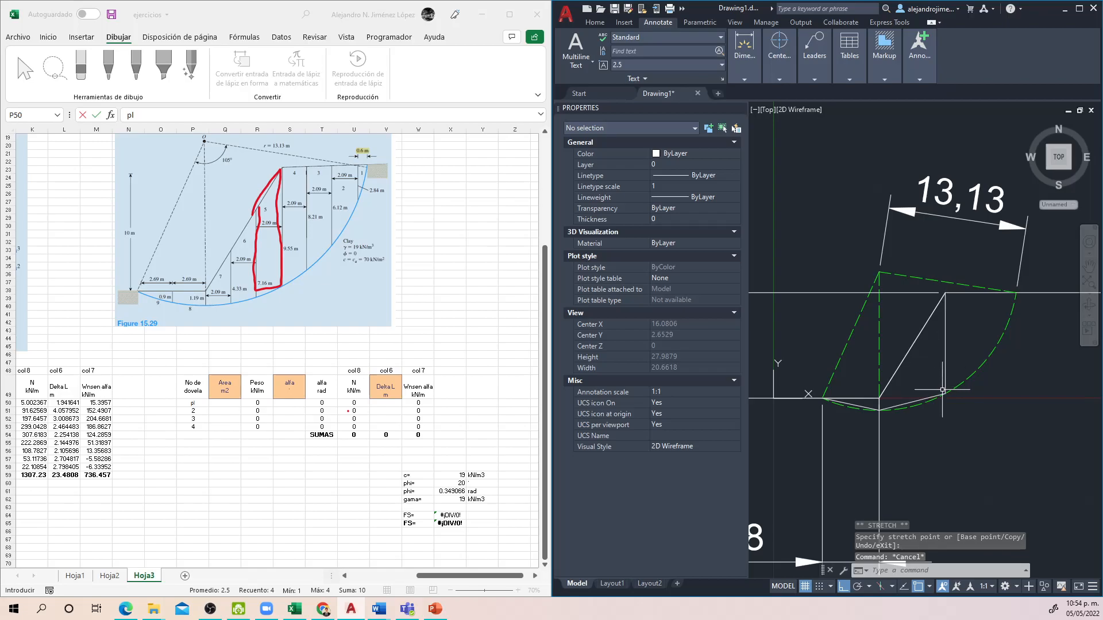
Step: Draw a closed third slice polyline from the crest, 4 units wide along the top and about 8 units deep, meeting the second slice's lower vertex
{"action": "scroll", "coordinate": [879, 409], "scroll_direction": "up", "scroll_amount": 2}
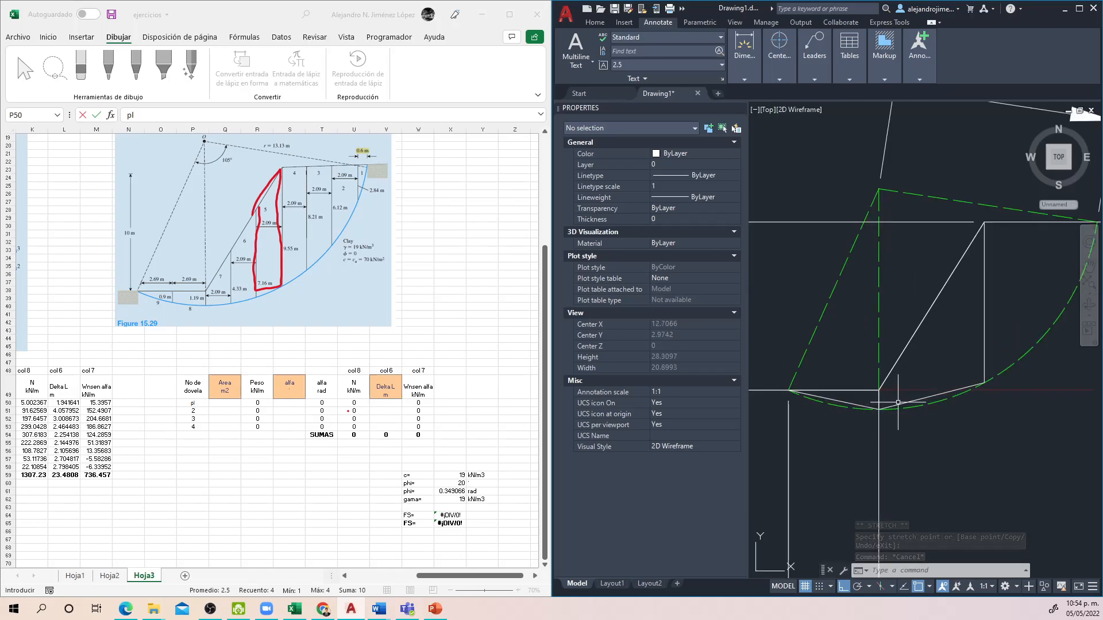
{"action": "mouse_move", "coordinate": [981, 410]}
{"action": "left_mouse_down"}
{"action": "mouse_move", "coordinate": [939, 443]}
{"action": "mouse_move", "coordinate": [921, 477]}
{"action": "left_mouse_up"}
{"action": "key", "text": "Escape"}
{"action": "key", "text": "Escape"}
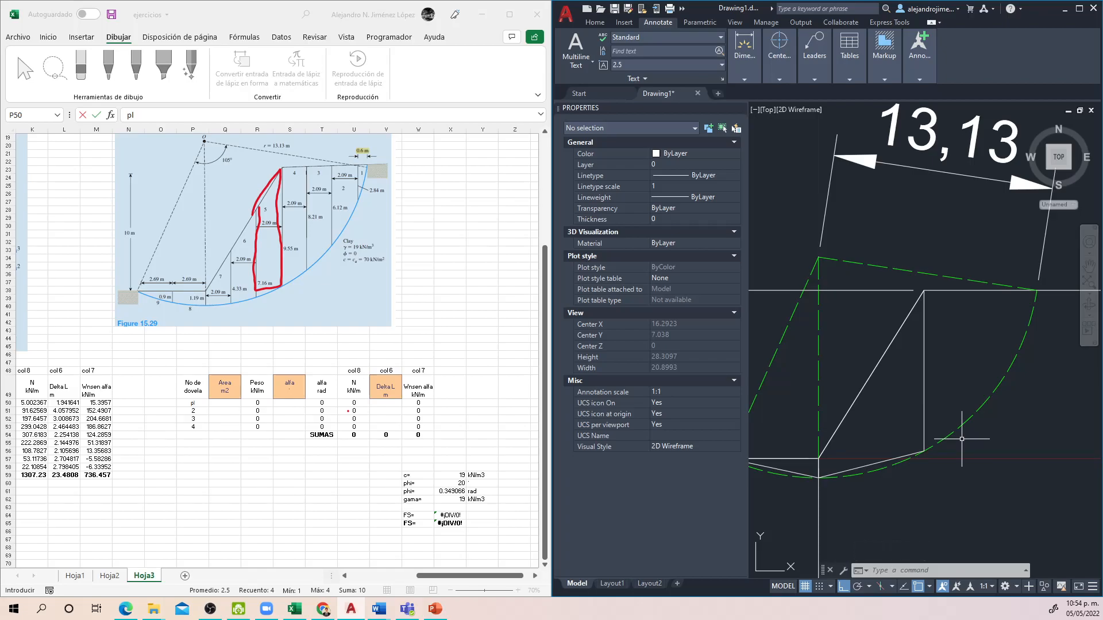
{"action": "type", "text": "pl"}
{"action": "key", "text": "Return"}
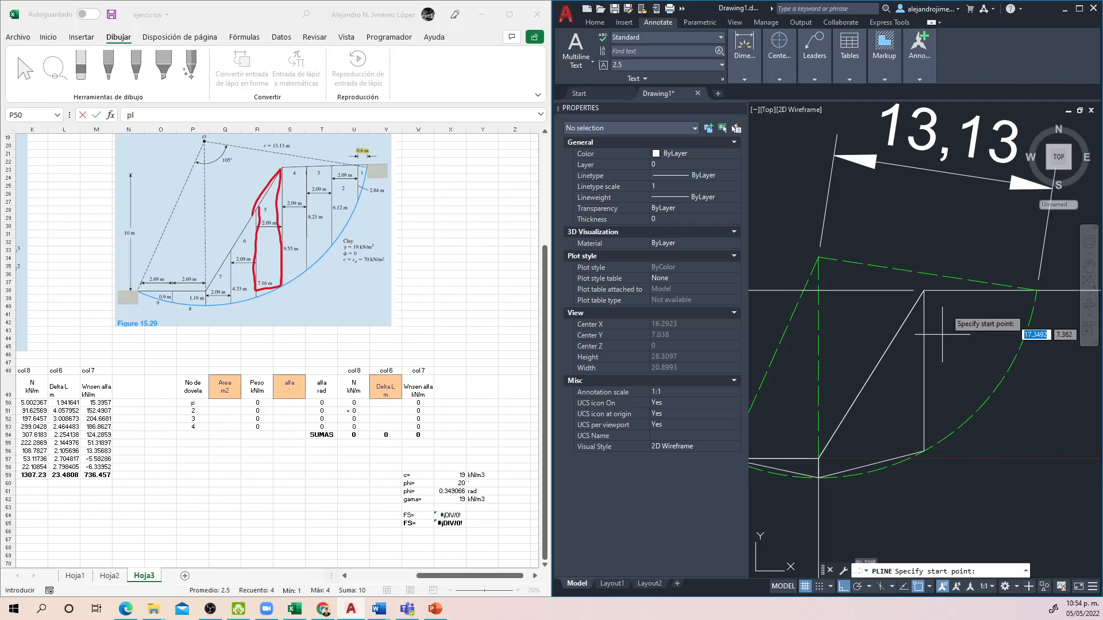
{"action": "left_click", "coordinate": [923, 291]}
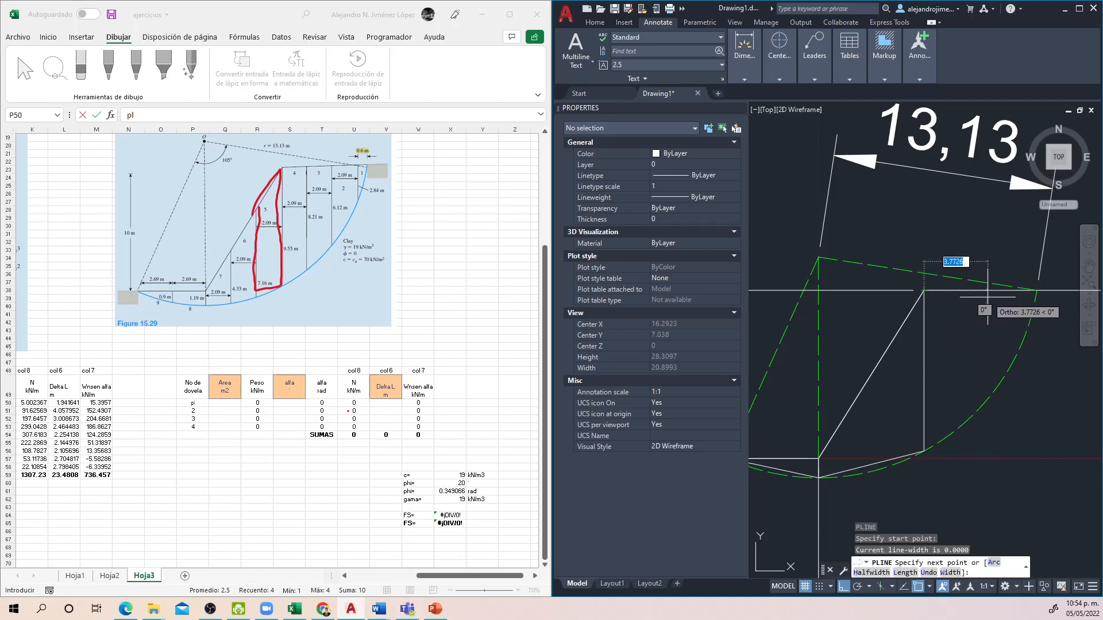
{"action": "type", "text": "4"}
{"action": "key", "text": "Return"}
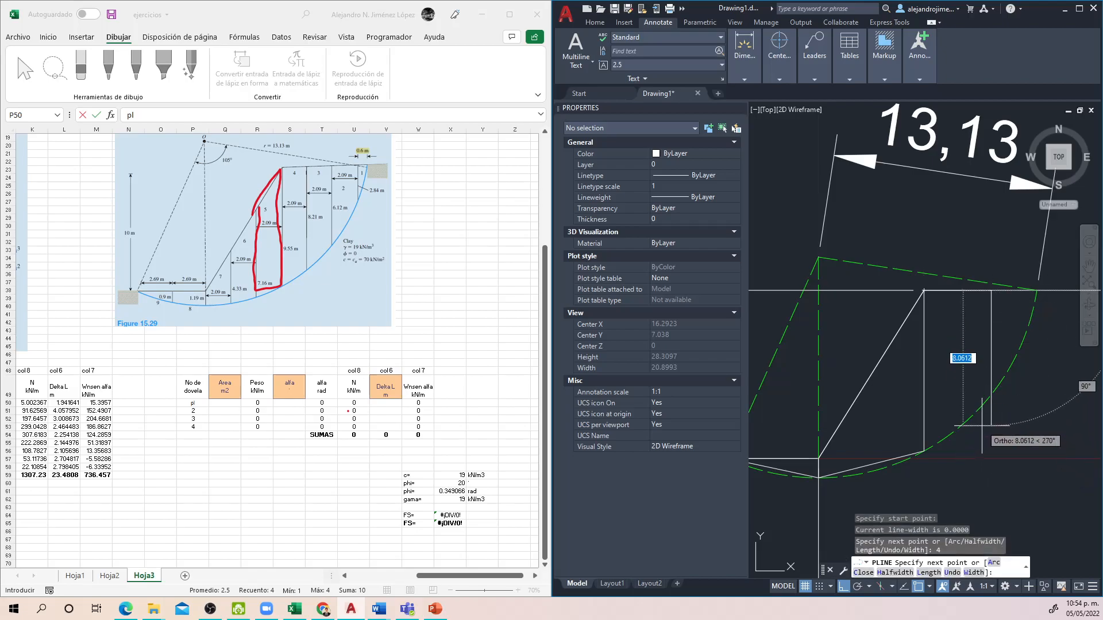
{"action": "left_click", "coordinate": [990, 427]}
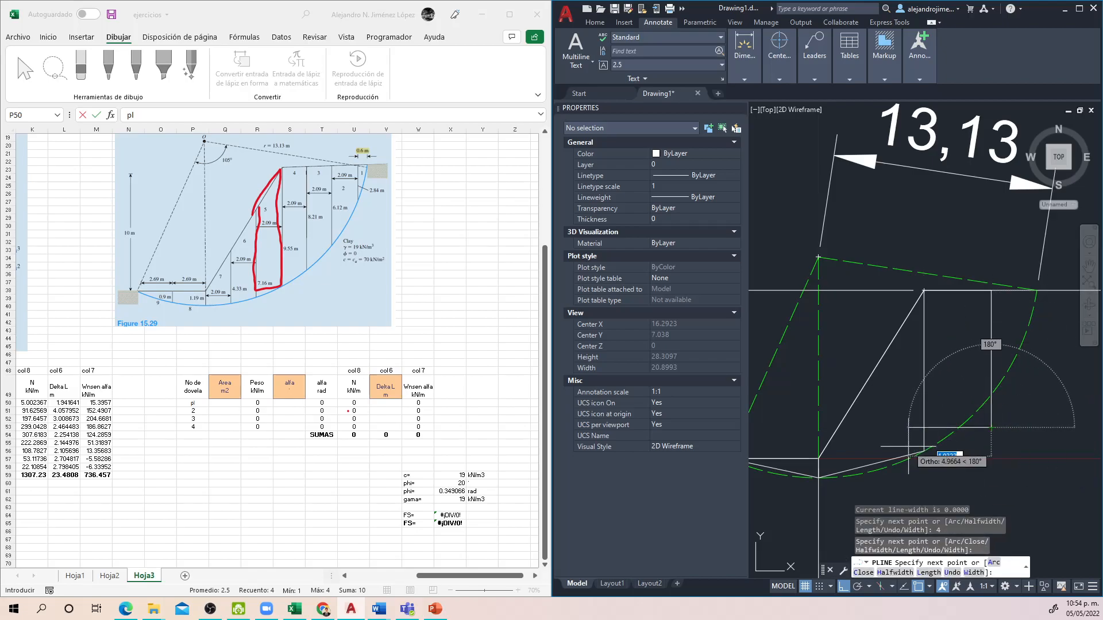
{"action": "left_click", "coordinate": [921, 449]}
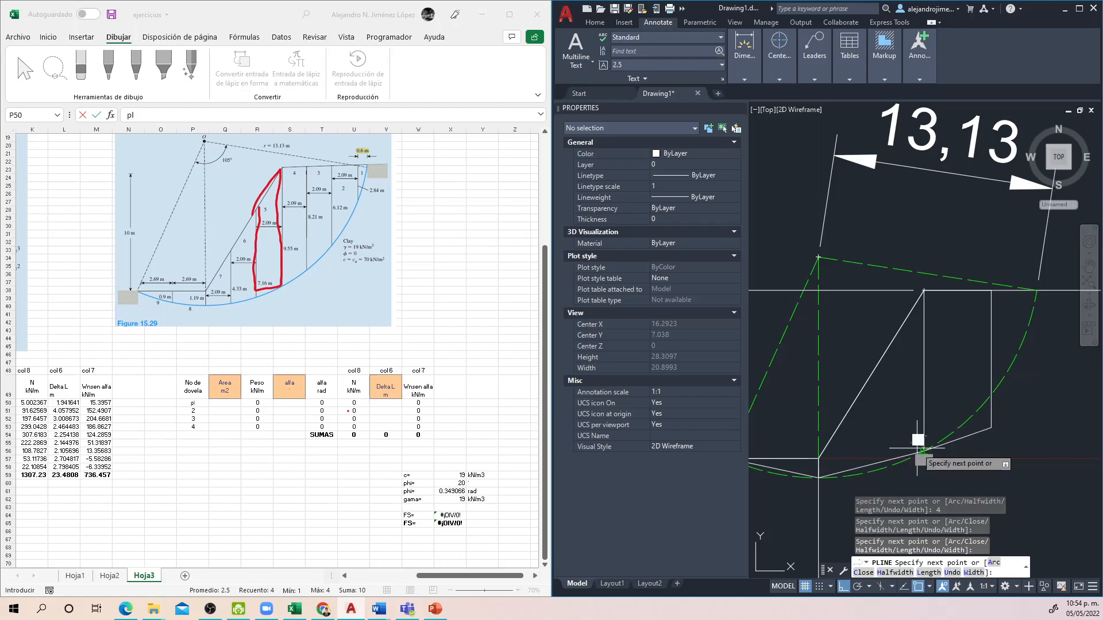
{"action": "type", "text": "c"}
{"action": "key", "text": "Return"}
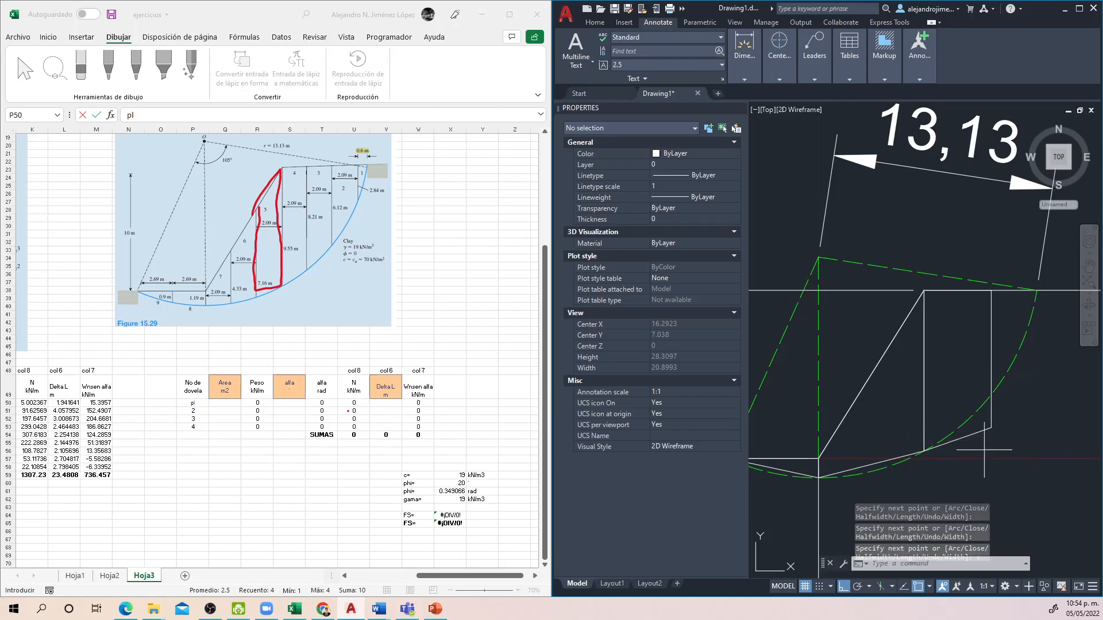
Step: Stretch the third slice polyline's lower vertex farthest from the toe vertically up onto the slip arc
{"action": "left_click", "coordinate": [986, 450]}
{"action": "left_click", "coordinate": [974, 428]}
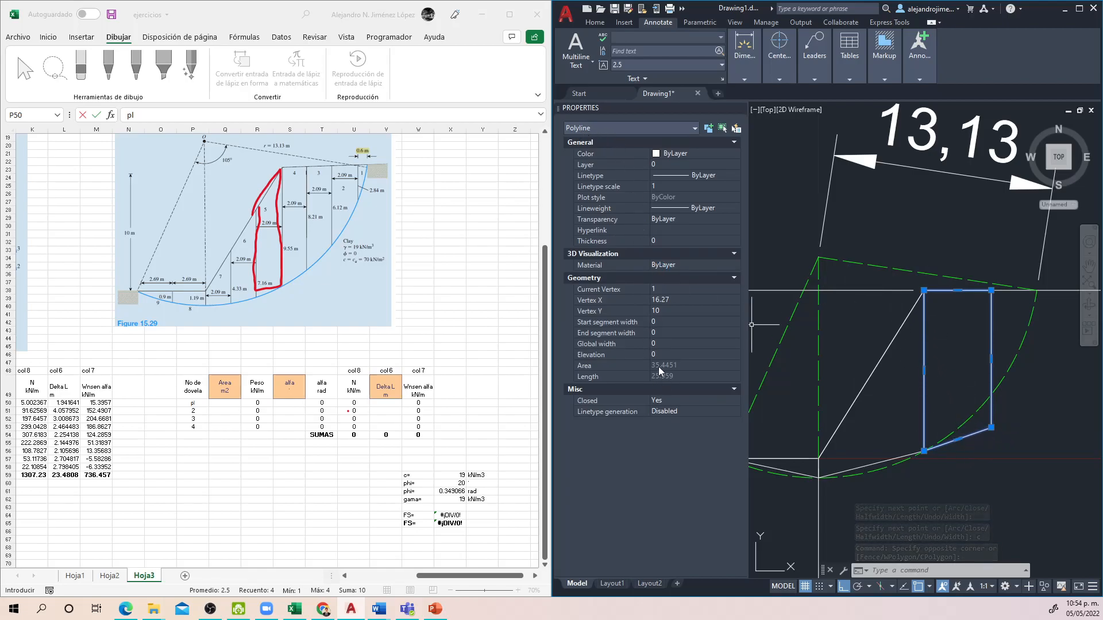
{"action": "left_click", "coordinate": [991, 428]}
{"action": "scroll", "coordinate": [986, 396], "scroll_direction": "up", "scroll_amount": 5}
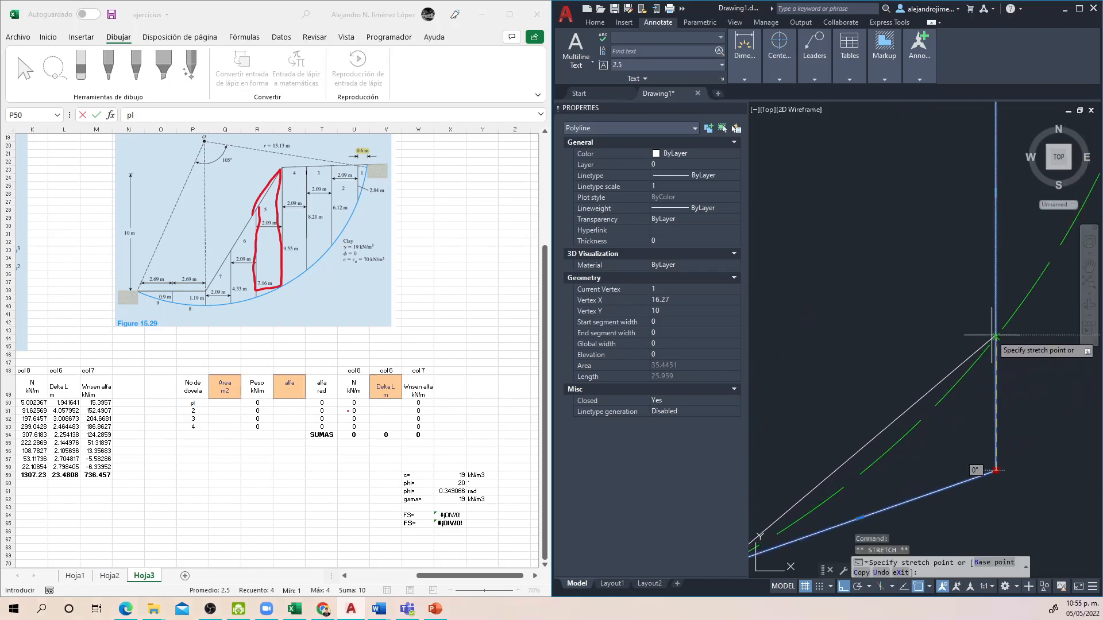
{"action": "scroll", "coordinate": [996, 336], "scroll_direction": "down", "scroll_amount": 5}
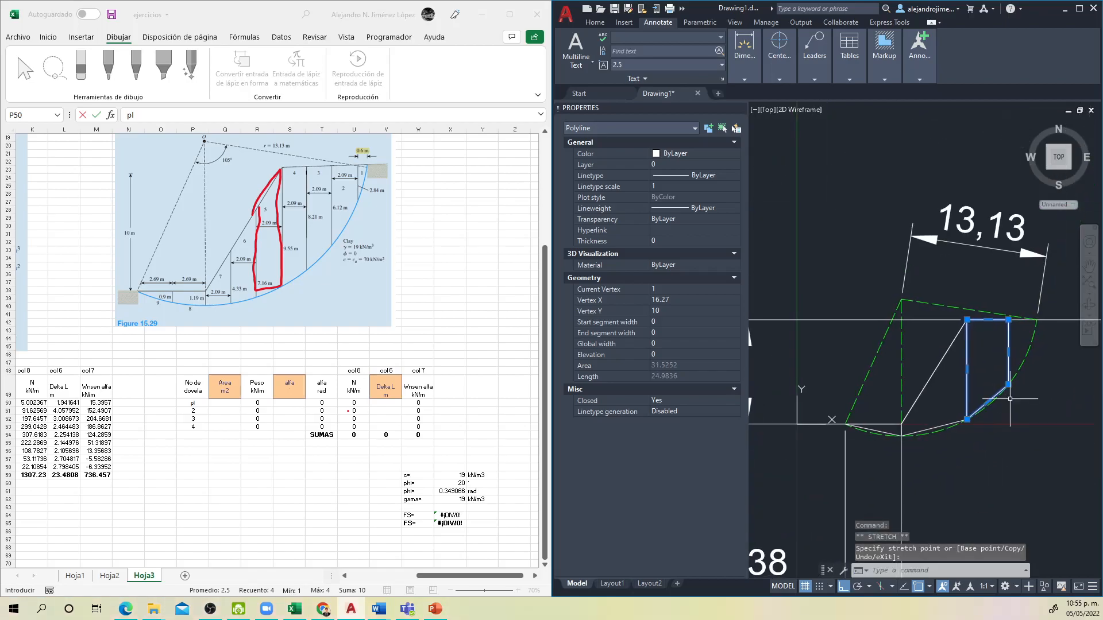
{"action": "key", "text": "Escape"}
{"action": "key", "text": "Escape"}
Step: Draw a closed triangular fourth slice polyline, about 2.71 units wide along the crest, reaching the arc's upper end and the third slice's lower vertex
{"action": "type", "text": "pl"}
{"action": "key", "text": "Return"}
{"action": "scroll", "coordinate": [979, 368], "scroll_direction": "up", "scroll_amount": 4}
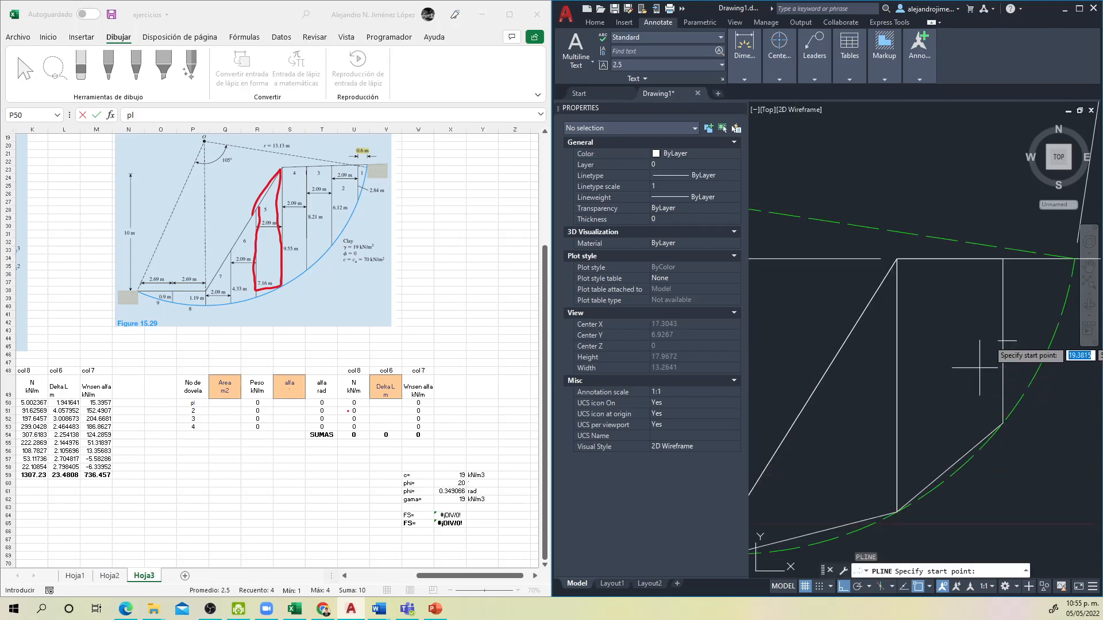
{"action": "left_click", "coordinate": [1004, 260]}
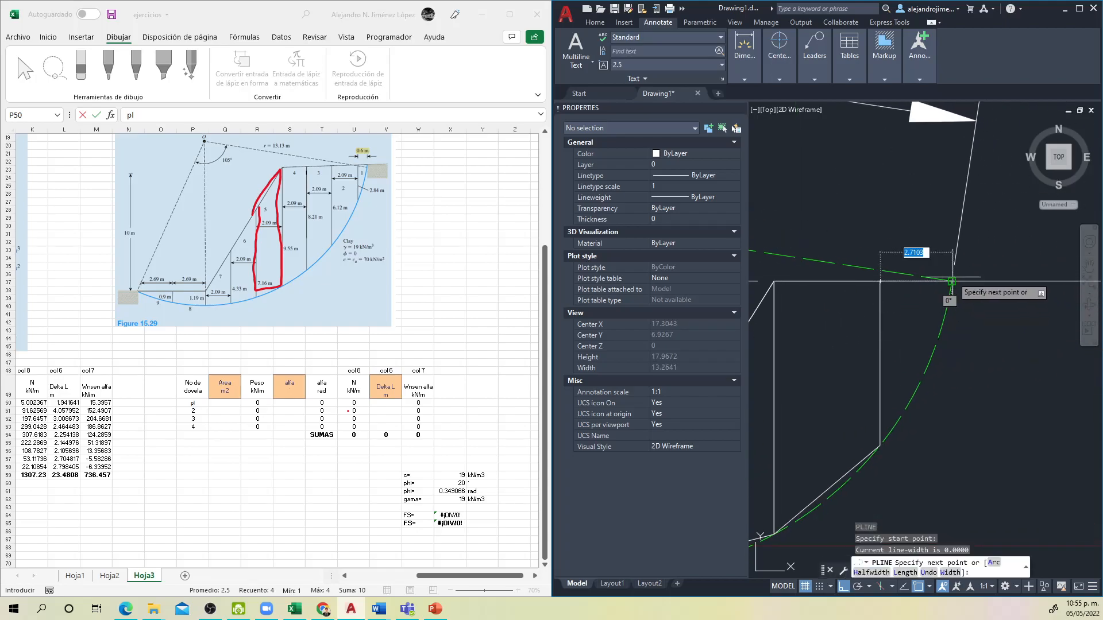
{"action": "left_click", "coordinate": [951, 280]}
{"action": "left_click", "coordinate": [879, 445]}
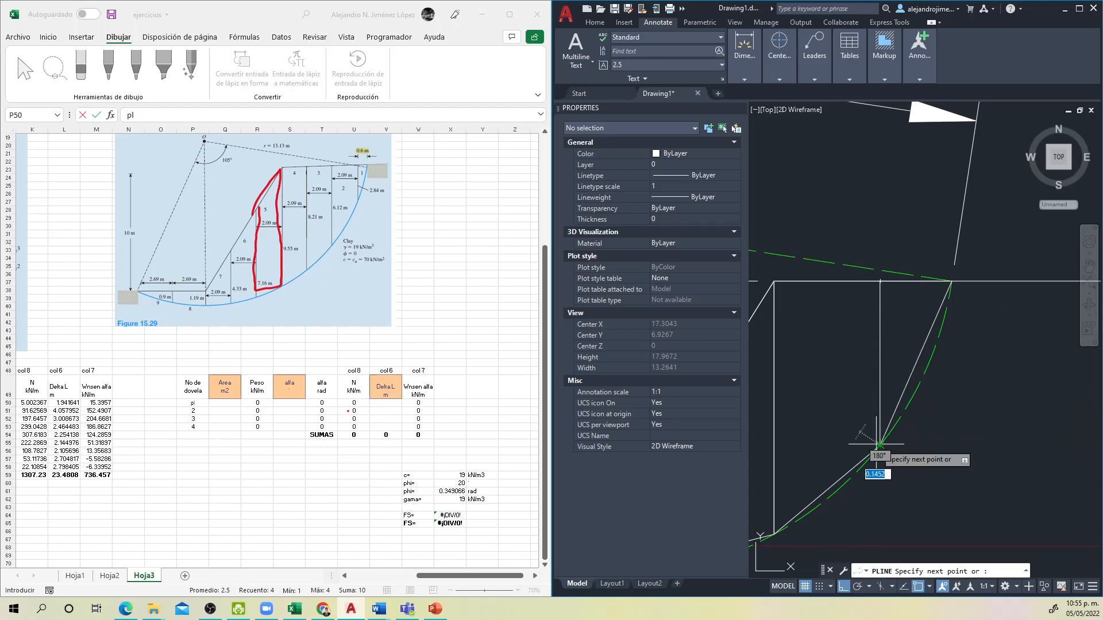
{"action": "type", "text": "c"}
{"action": "key", "text": "Return"}
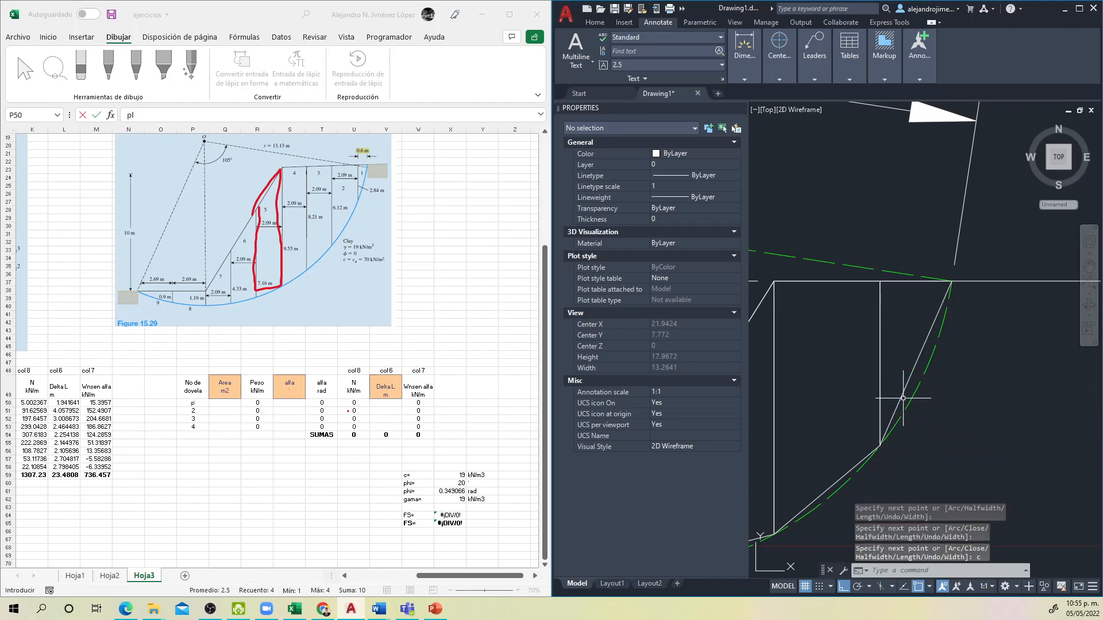
Step: Inspect the area of the triangular fourth slice polyline in its properties
{"action": "left_click", "coordinate": [899, 394]}
{"action": "left_click", "coordinate": [875, 269]}
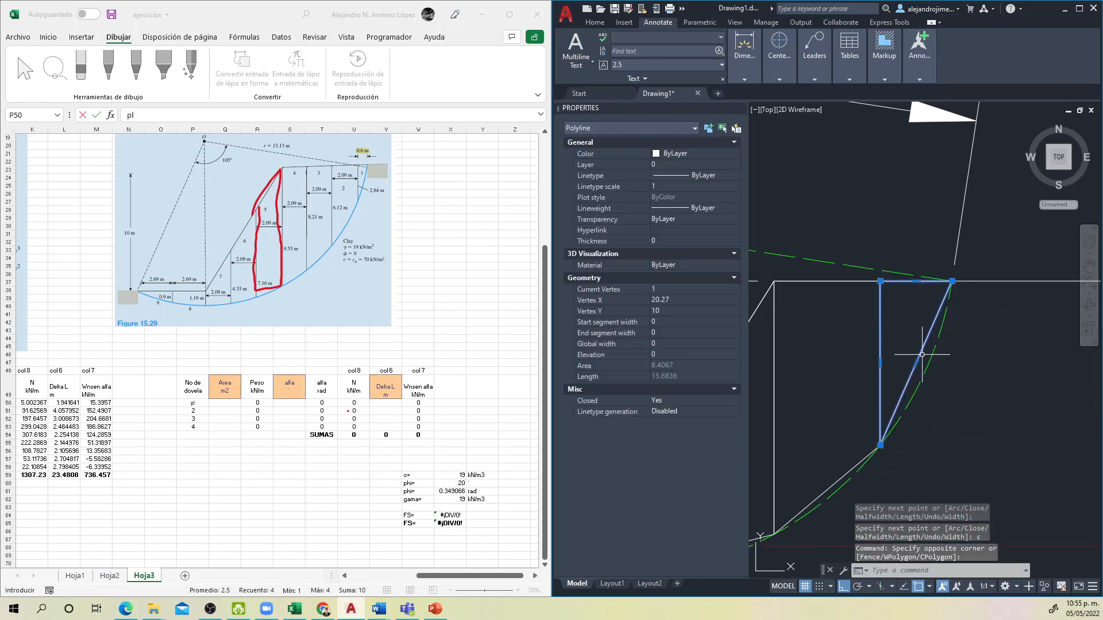
{"action": "scroll", "coordinate": [933, 391], "scroll_direction": "down", "scroll_amount": 4}
{"action": "left_click_drag", "start_coordinate": [936, 394], "coordinate": [971, 377]}
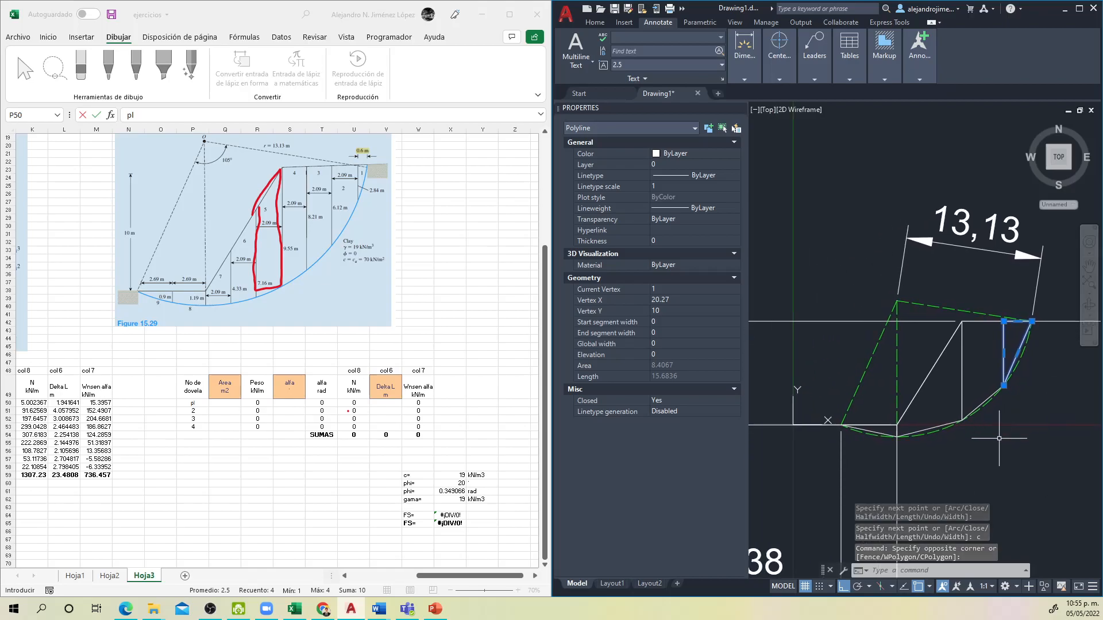
{"action": "key", "text": "Escape"}
Step: Capture the drawn slices as a screenshot and paste it into the Excel sheet beside Figure 15.29
{"action": "scroll", "coordinate": [977, 460], "scroll_direction": "up", "scroll_amount": 2}
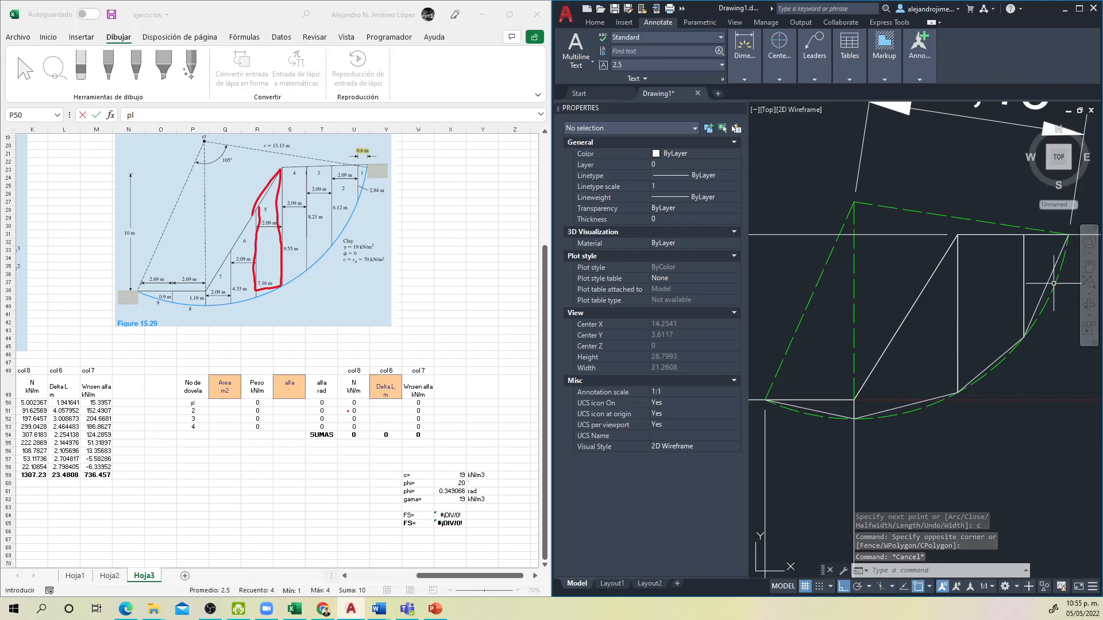
{"action": "scroll", "coordinate": [931, 419], "scroll_direction": "down", "scroll_amount": 2}
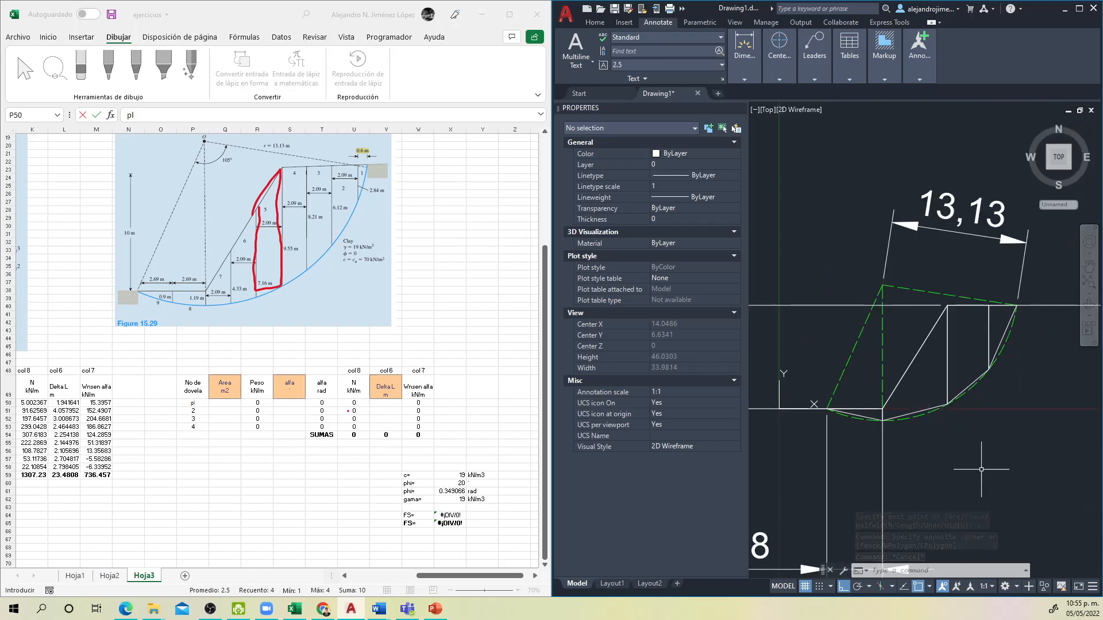
{"action": "mouse_move", "coordinate": [981, 469]}
{"action": "left_mouse_down"}
{"action": "mouse_move", "coordinate": [1002, 435]}
{"action": "mouse_move", "coordinate": [945, 449]}
{"action": "left_mouse_up"}
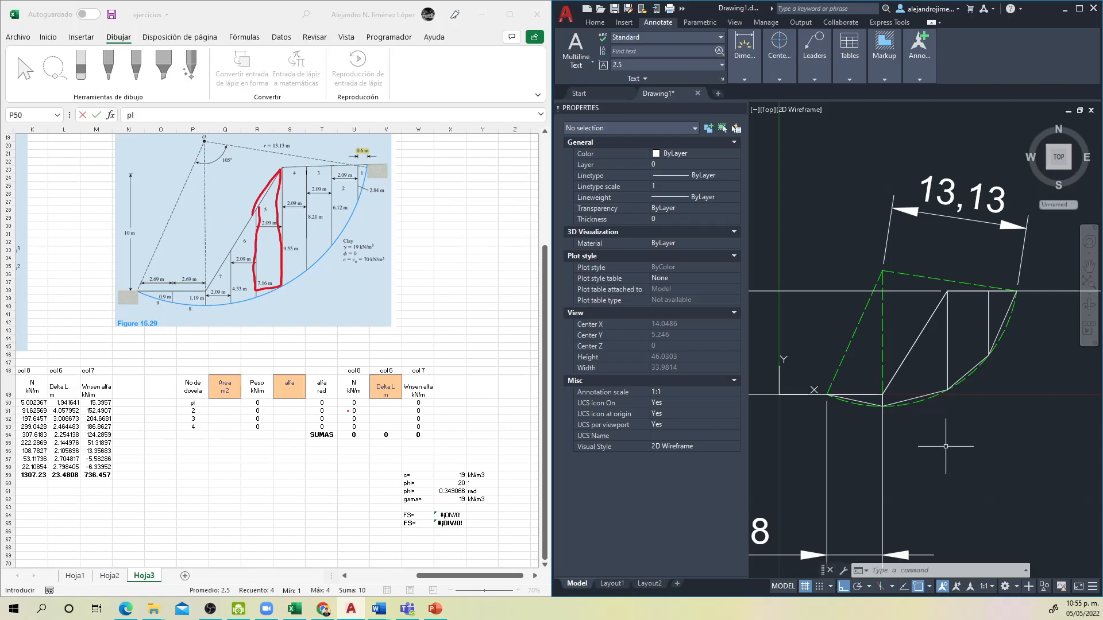
{"action": "key", "text": "super+shift+s"}
{"action": "left_click_drag", "start_coordinate": [757, 153], "coordinate": [1063, 492]}
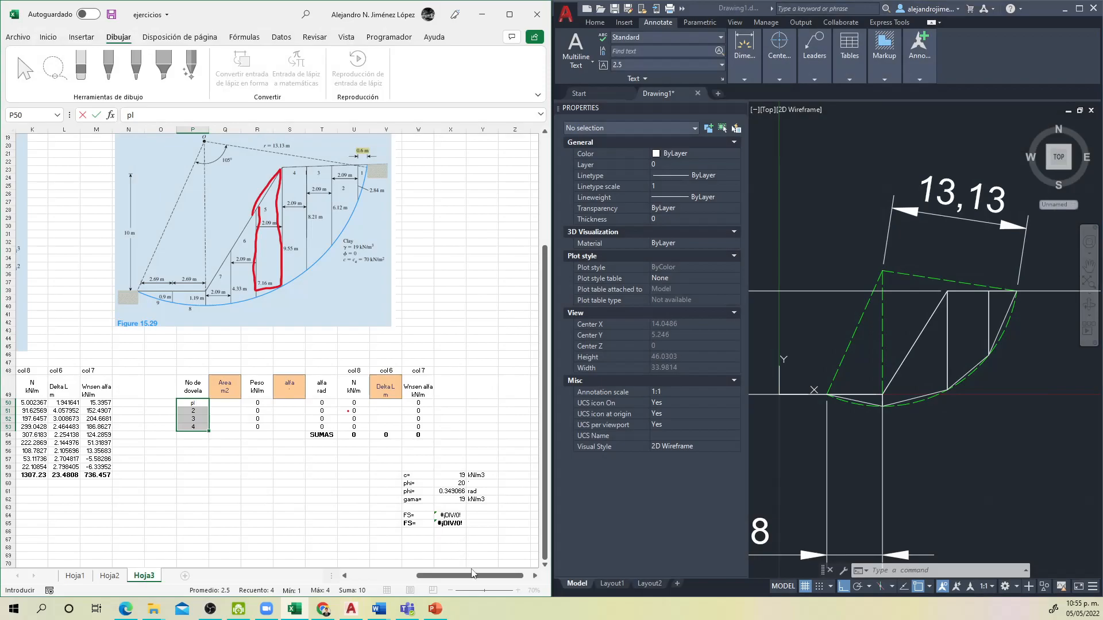
{"action": "left_click", "coordinate": [447, 201]}
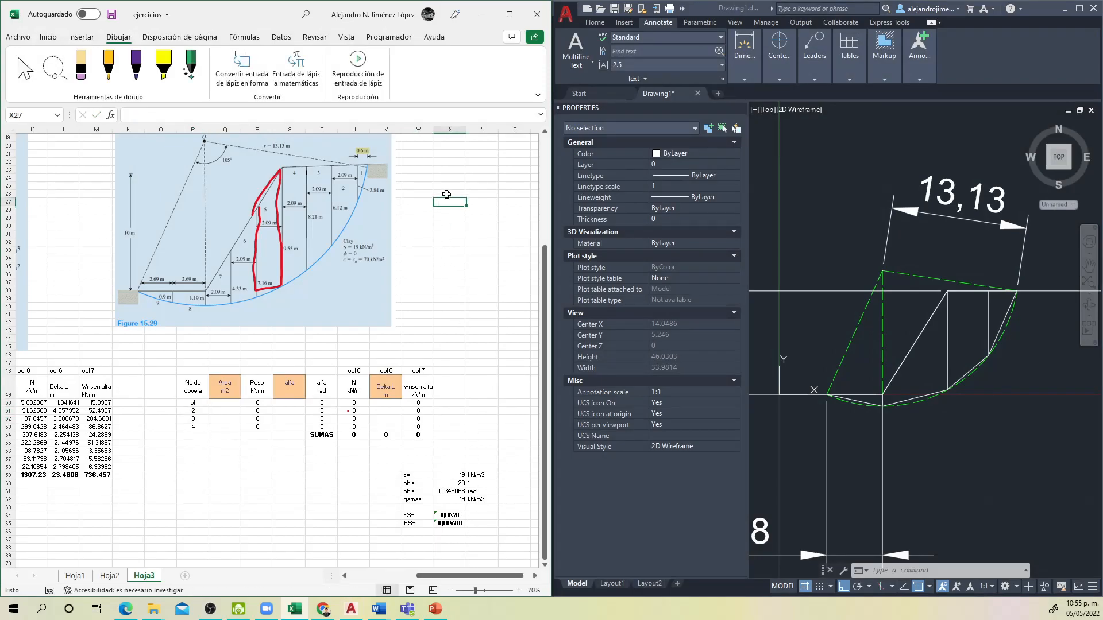
{"action": "key", "text": "ctrl+v"}
{"action": "left_click_drag", "start_coordinate": [480, 326], "coordinate": [438, 269]}
{"action": "left_click", "coordinate": [325, 249]}
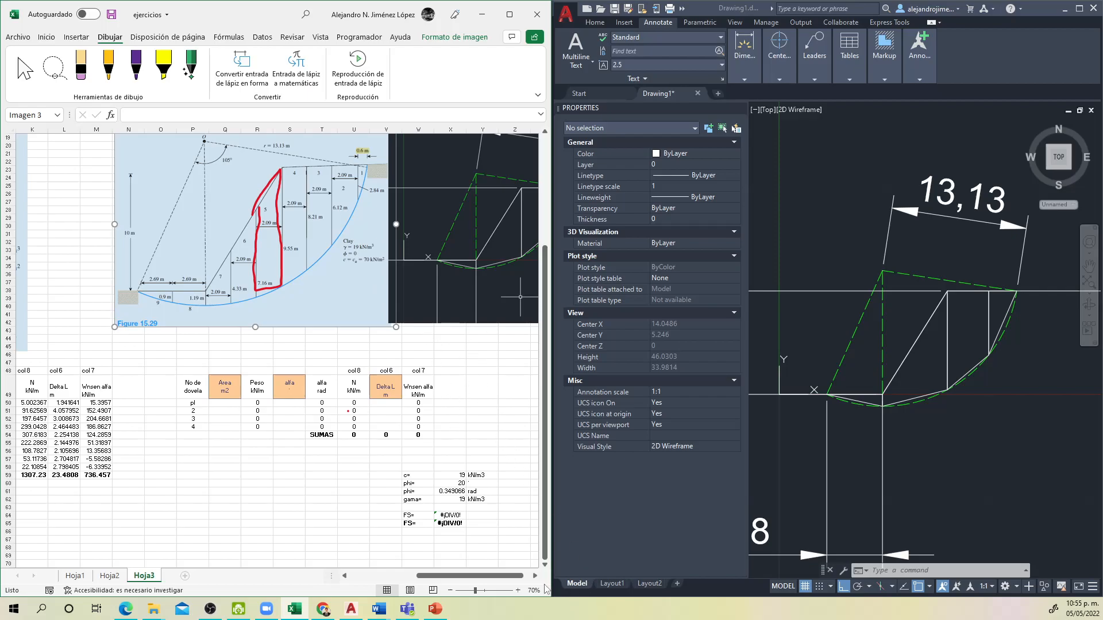
Step: Handwrite the numbers 1 to 4 on the slices in the pasted picture with the orange pen, starting at the toe
{"action": "left_click", "coordinate": [535, 575]}
{"action": "left_click", "coordinate": [534, 576]}
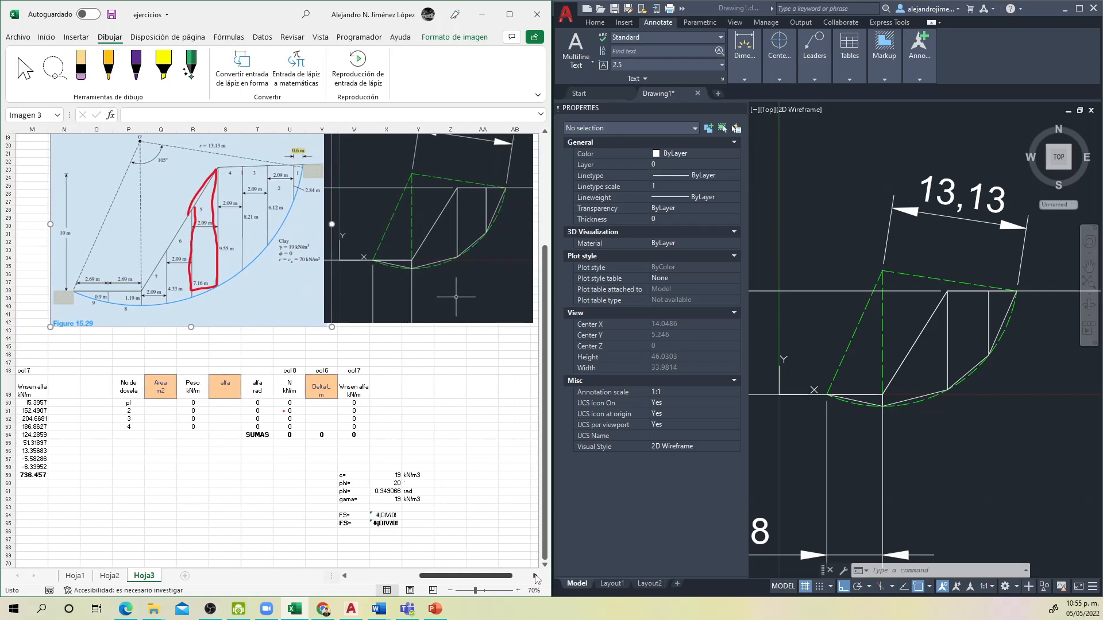
{"action": "left_click", "coordinate": [109, 77]}
{"action": "left_click_drag", "start_coordinate": [393, 251], "coordinate": [393, 259]}
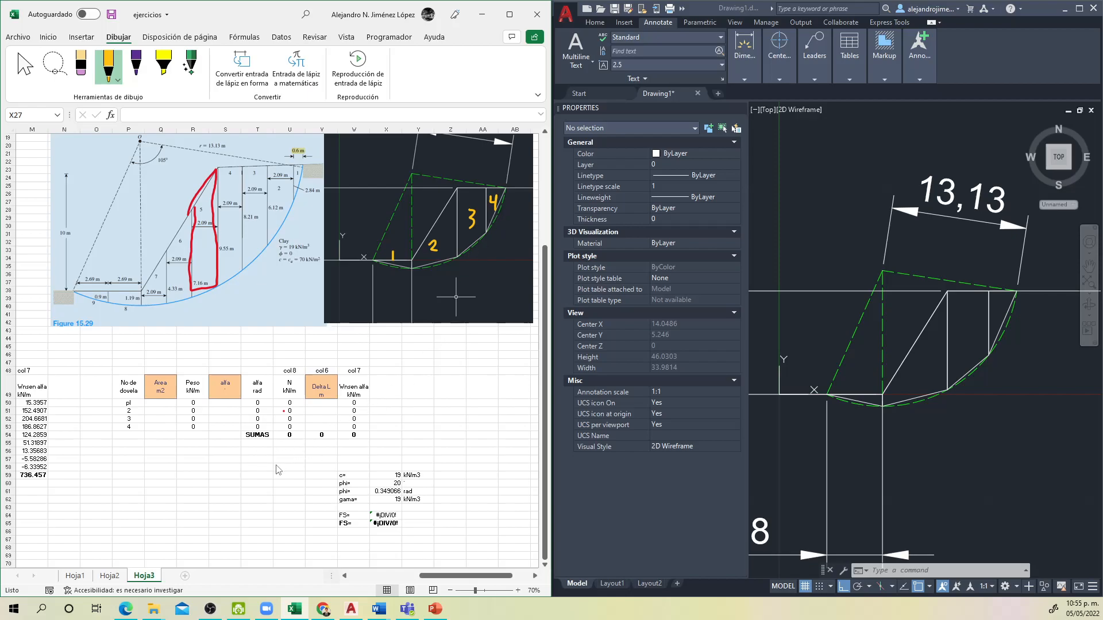
{"action": "key", "text": "Escape"}
Step: Correct the first slice number in cell P50 to 1
{"action": "left_click", "coordinate": [128, 483]}
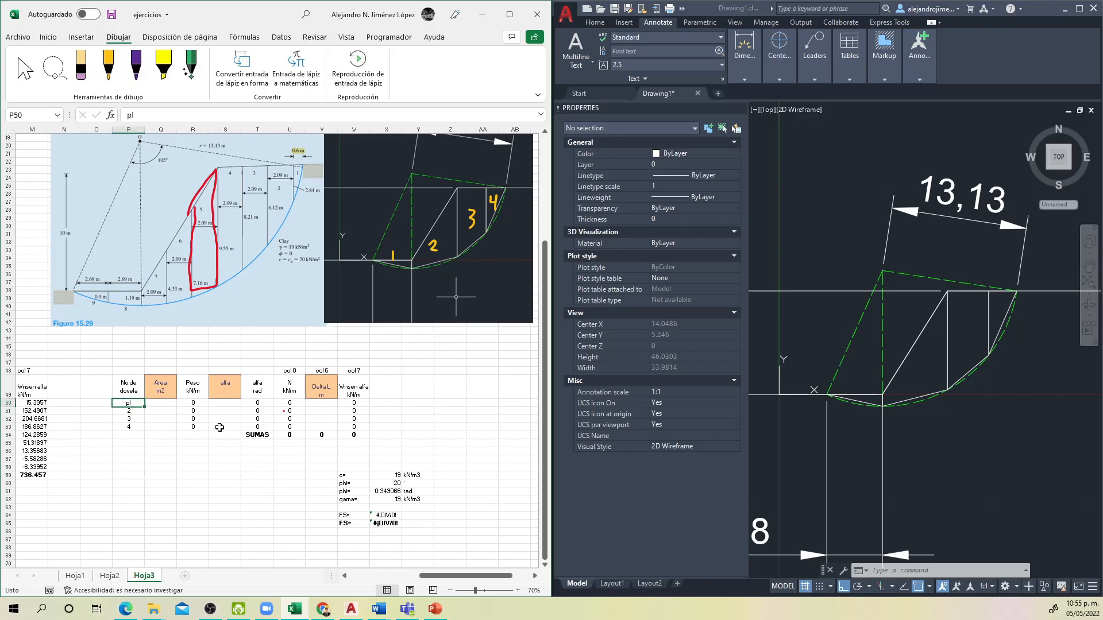
{"action": "type", "text": "1"}
{"action": "left_click", "coordinate": [194, 428]}
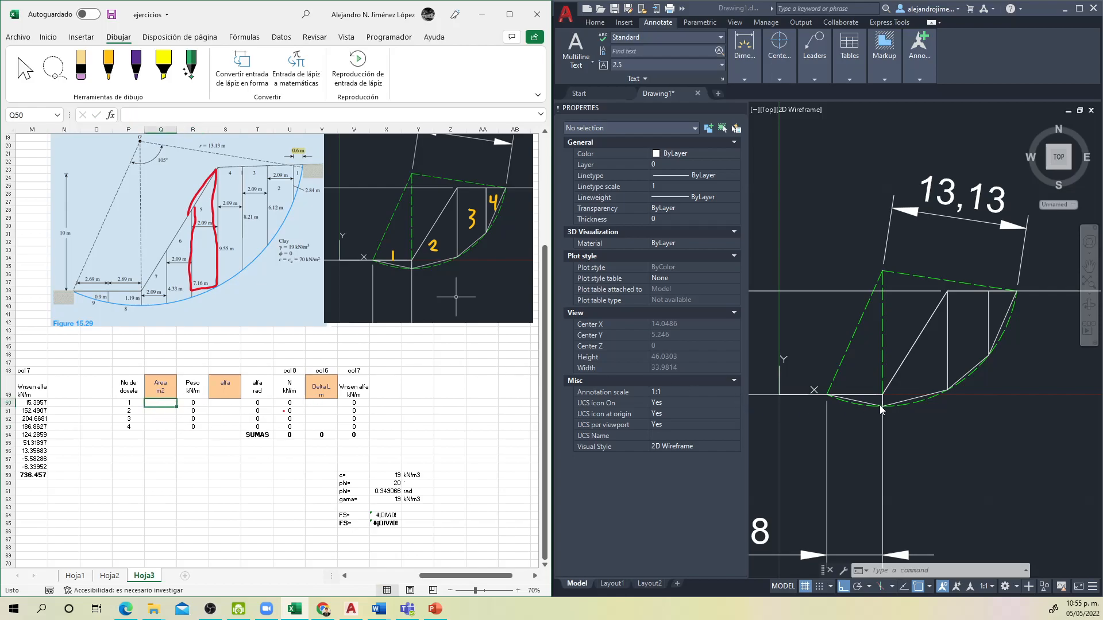
Step: Read the area of the toe slice polyline in AutoCAD and enter 3.1011 as slice 1's area in cell Q50
{"action": "left_click", "coordinate": [861, 405]}
{"action": "key", "text": "Escape"}
{"action": "key", "text": "Escape"}
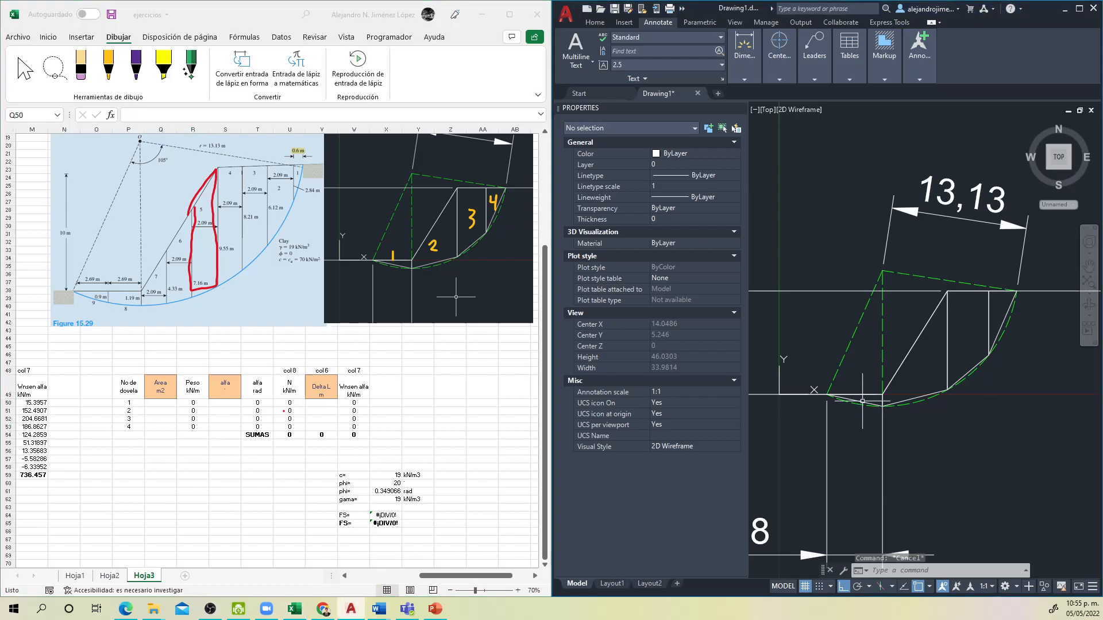
{"action": "left_click", "coordinate": [861, 405]}
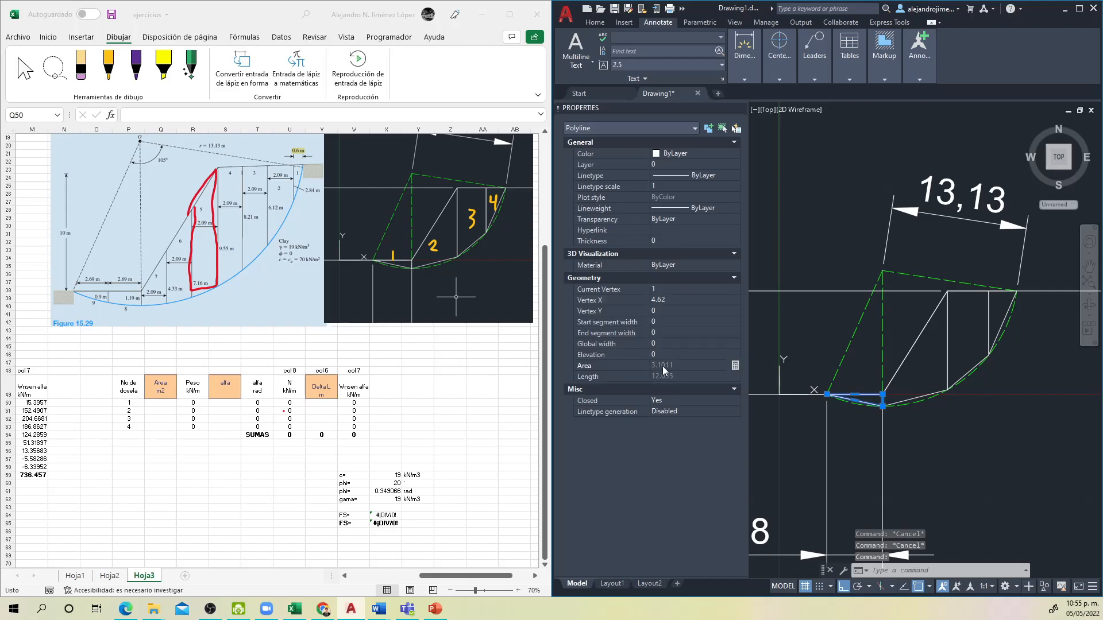
{"action": "left_click", "coordinate": [176, 406]}
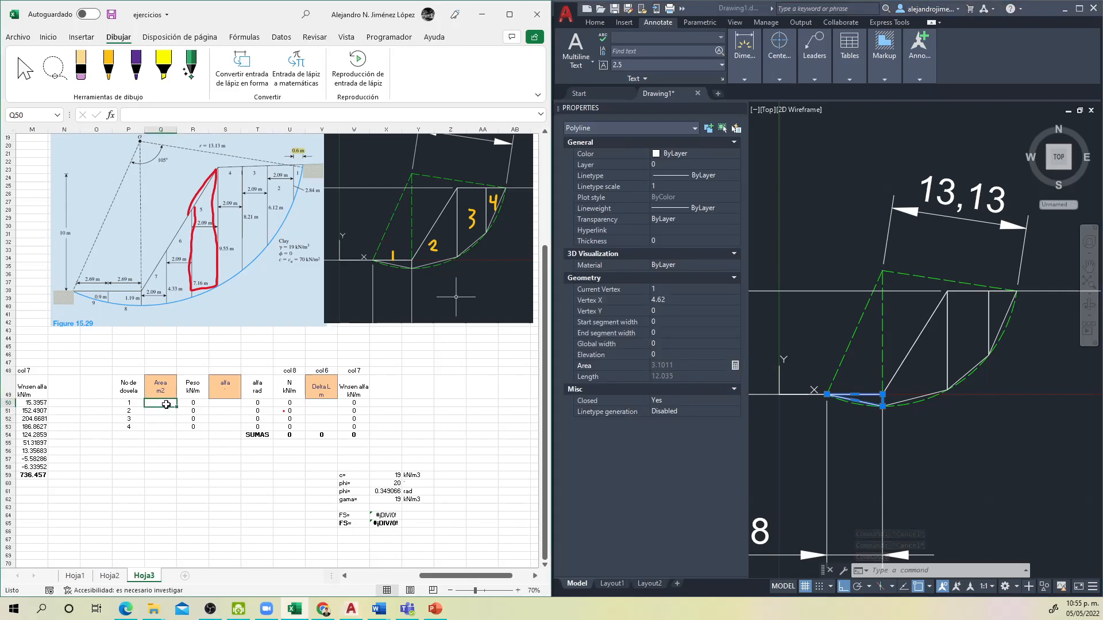
{"action": "type", "text": "3.1011"}
{"action": "key", "text": "Return"}
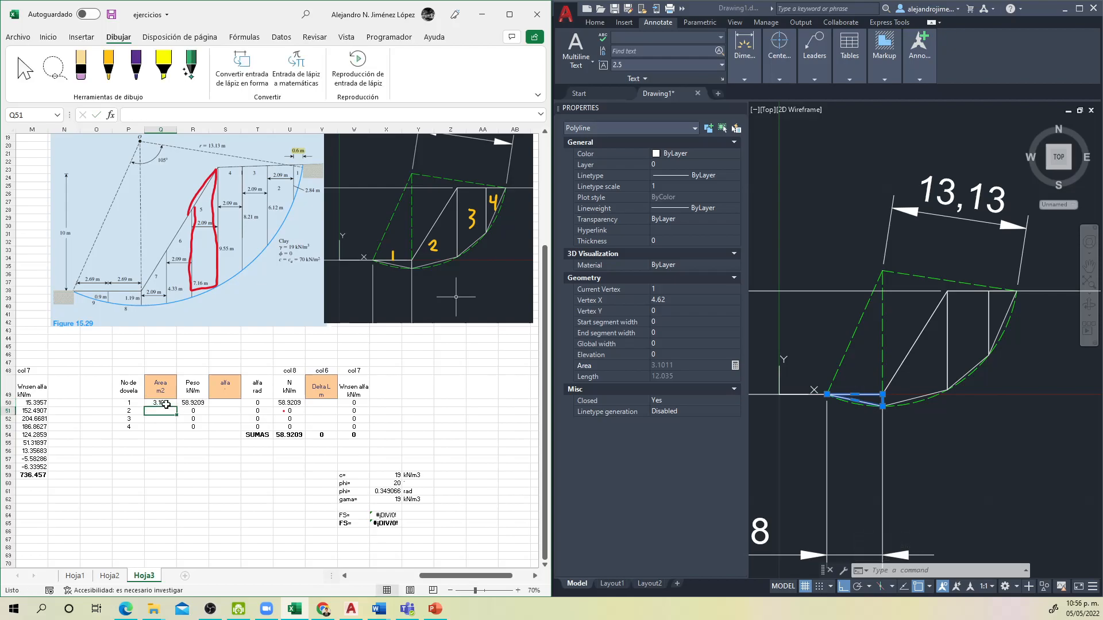
Step: Read the second slice polyline's area in AutoCAD and enter 33.5817 as slice 2's area in cell Q51
{"action": "left_click", "coordinate": [921, 396]}
{"action": "key", "text": "Escape"}
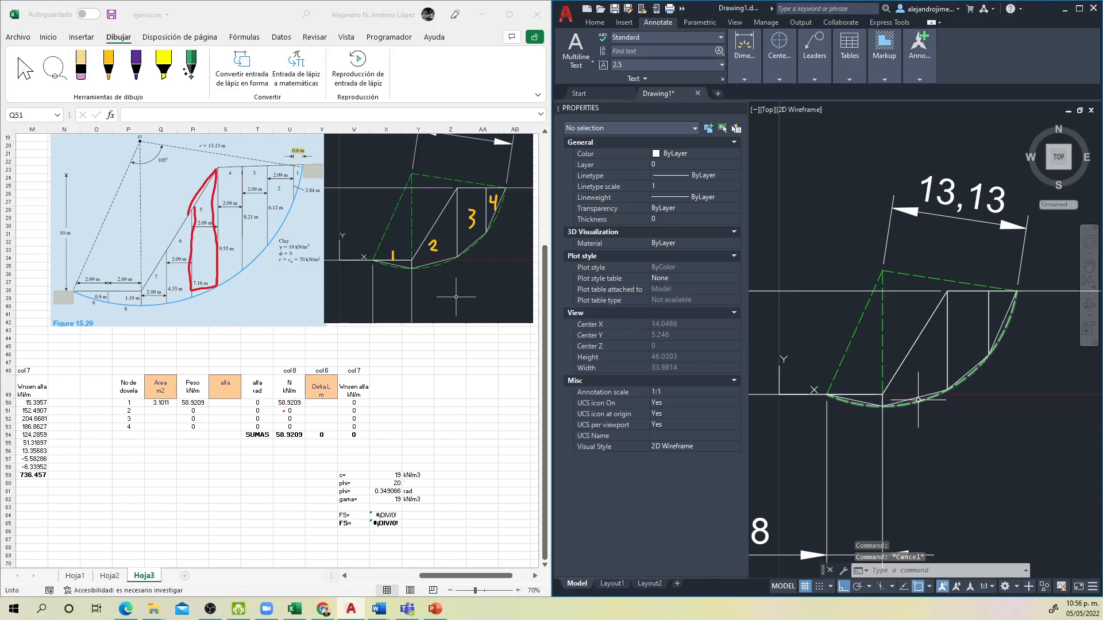
{"action": "left_click", "coordinate": [918, 399]}
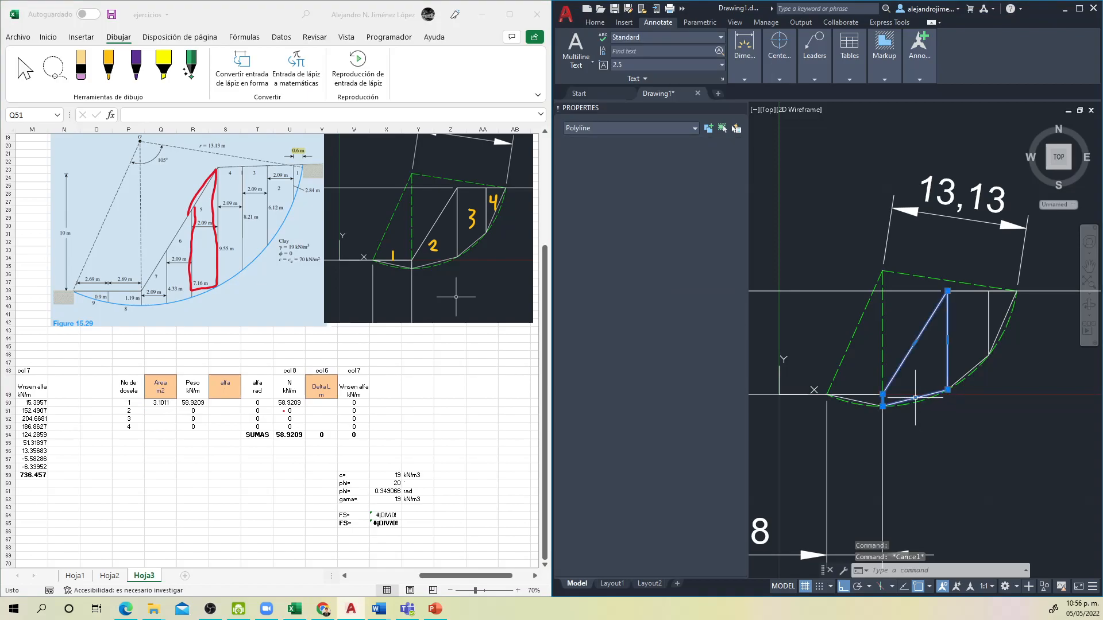
{"action": "left_click", "coordinate": [275, 414]}
{"action": "type", "text": "33"}
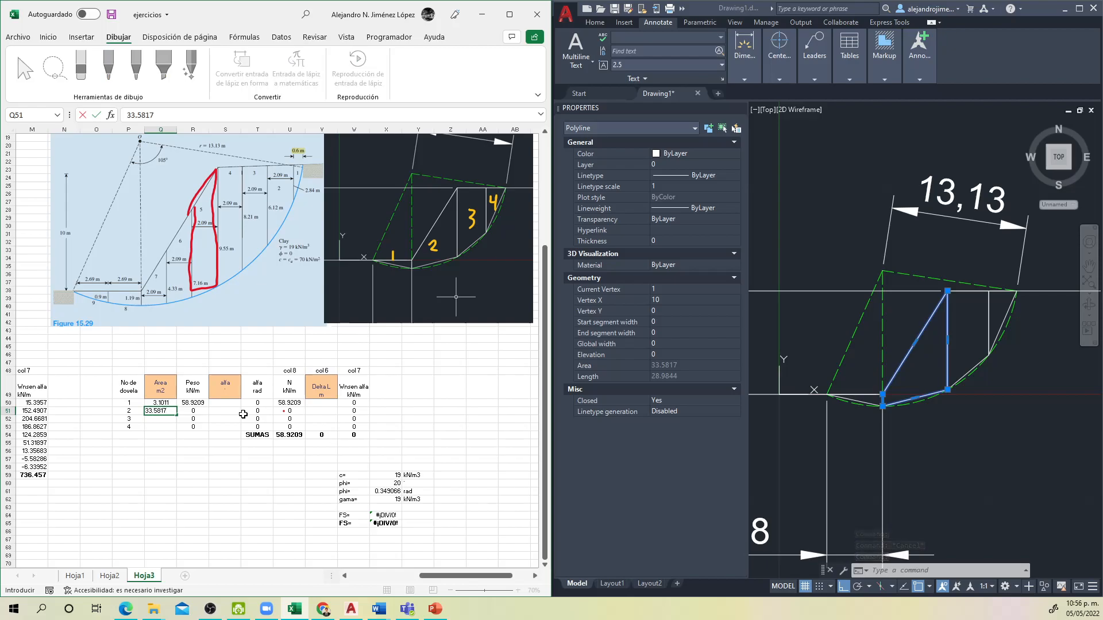
{"action": "type", "text": ".5817"}
{"action": "key", "text": "Return"}
Step: Read the third slice polyline's area in AutoCAD and enter 31.5252 as slice 3's area in cell Q52
{"action": "left_click", "coordinate": [988, 335]}
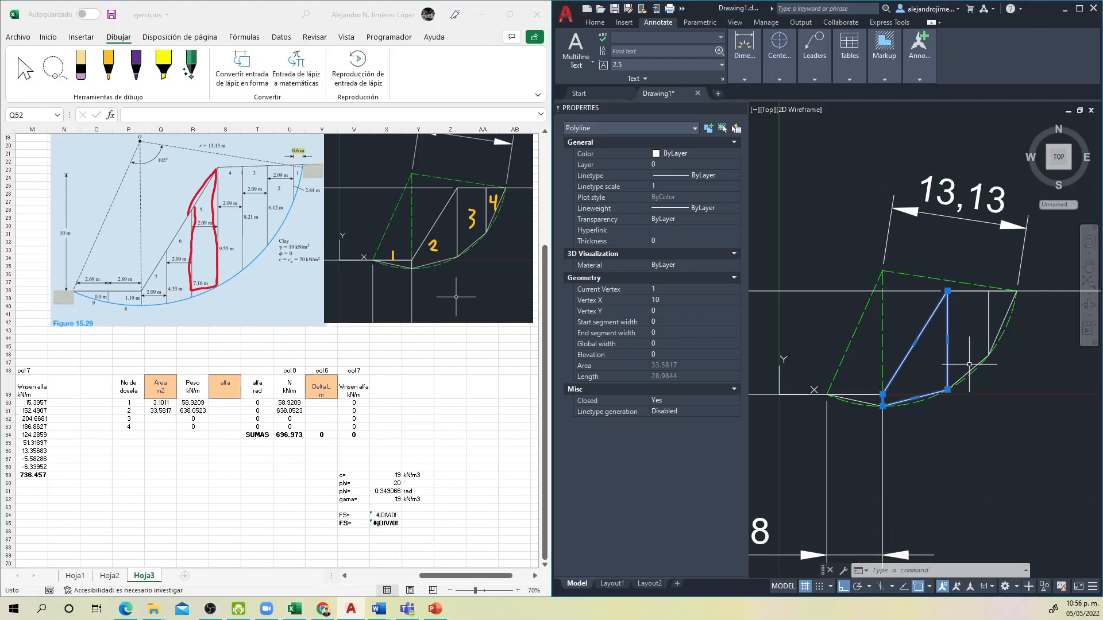
{"action": "key", "text": "Escape"}
{"action": "left_click", "coordinate": [988, 335]}
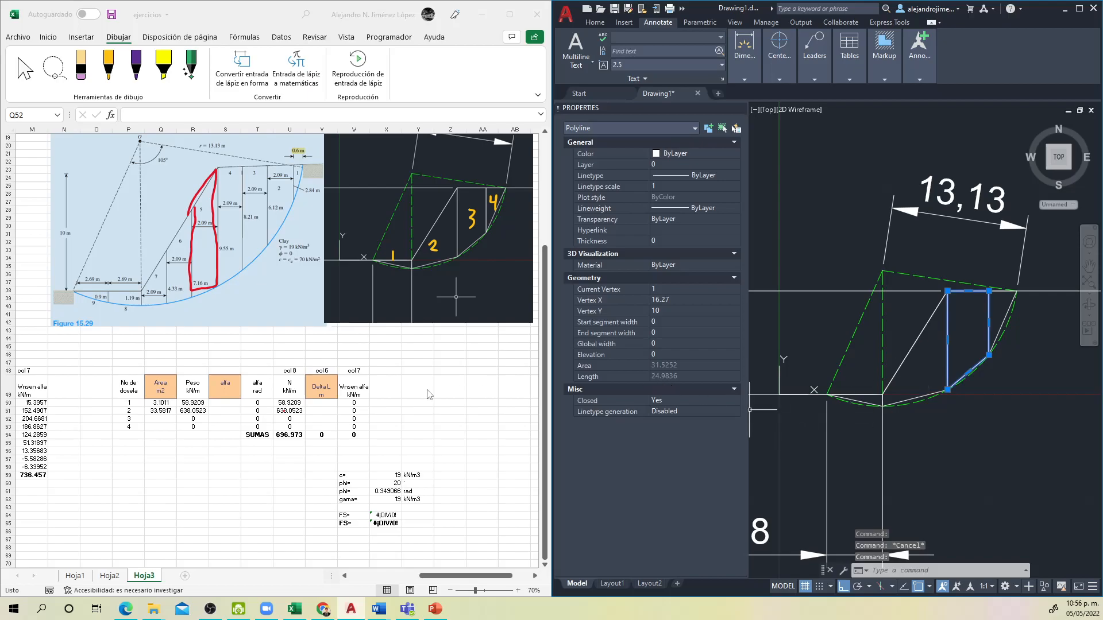
{"action": "left_click", "coordinate": [235, 426]}
{"action": "type", "text": "31.5252"}
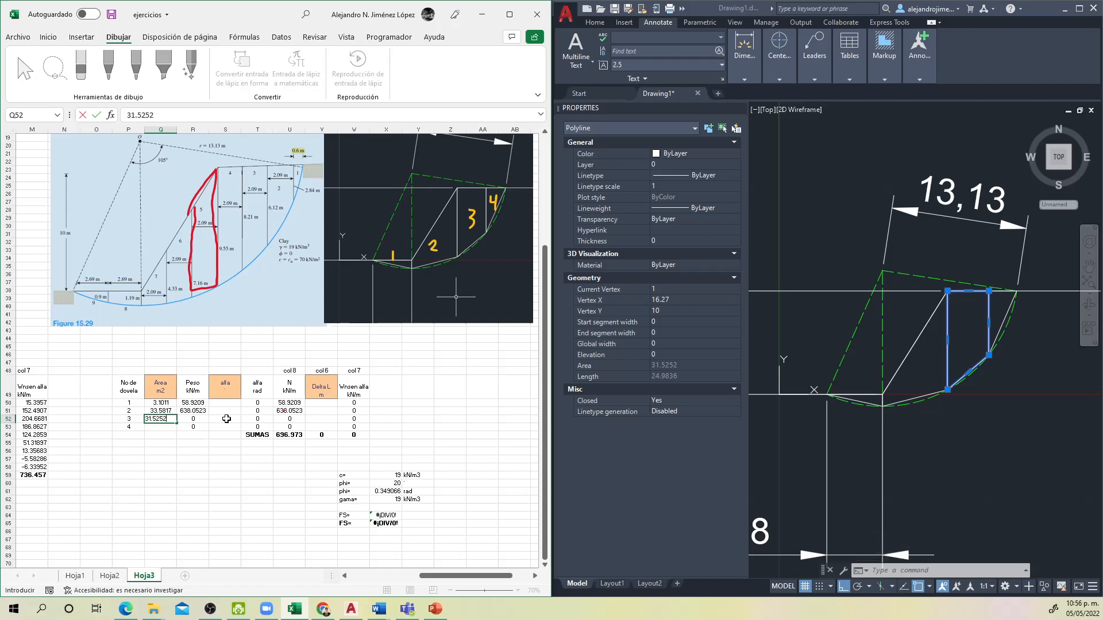
{"action": "key", "text": "Return"}
Step: Read the fourth slice polyline's area in AutoCAD and enter 8.4067 as slice 4's area in cell Q53
{"action": "left_click", "coordinate": [1012, 487]}
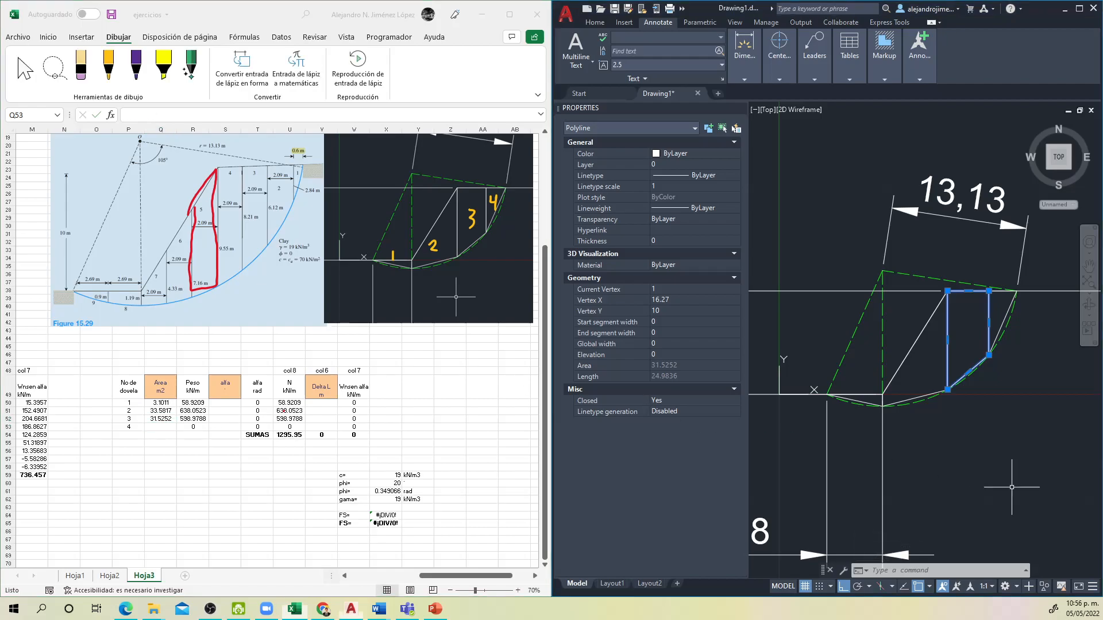
{"action": "key", "text": "Escape"}
{"action": "left_click", "coordinate": [1003, 325]}
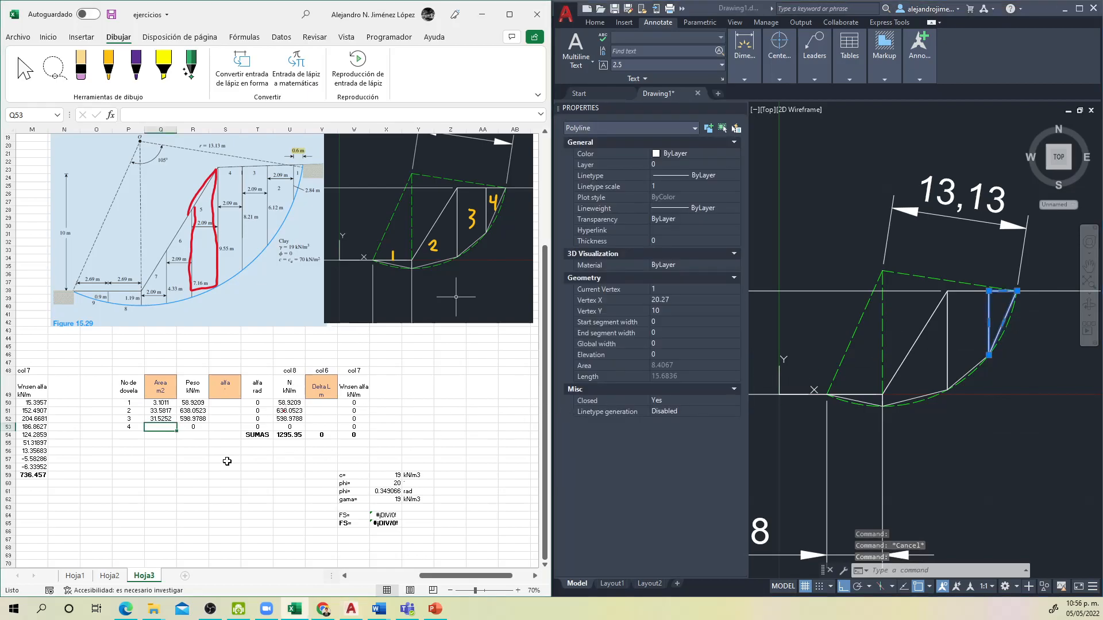
{"action": "type", "text": "8.4067"}
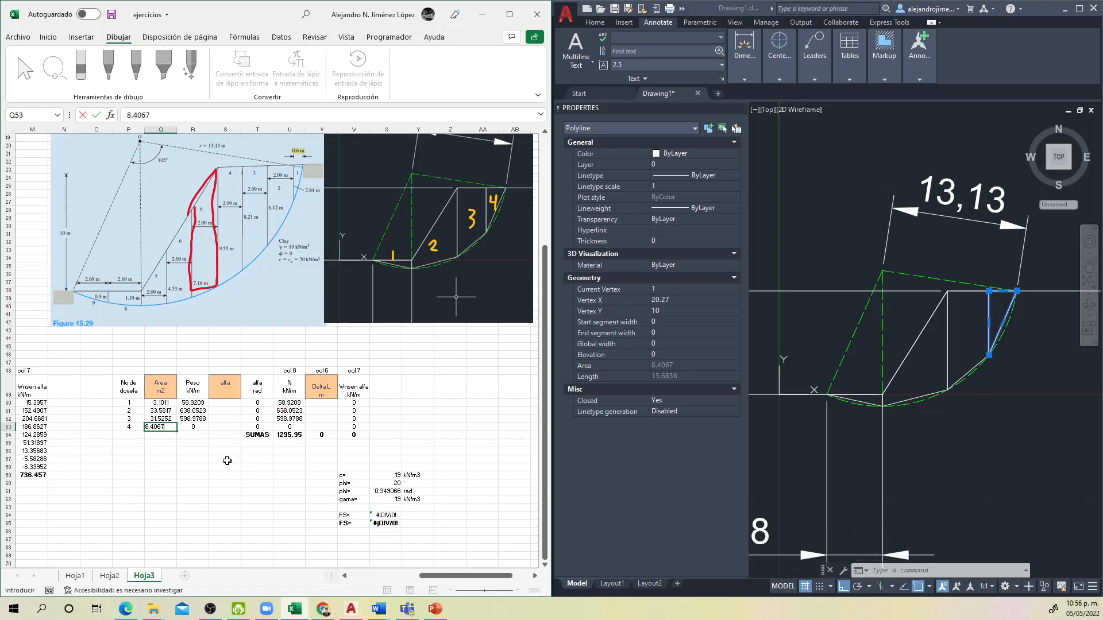
{"action": "key", "text": "Return"}
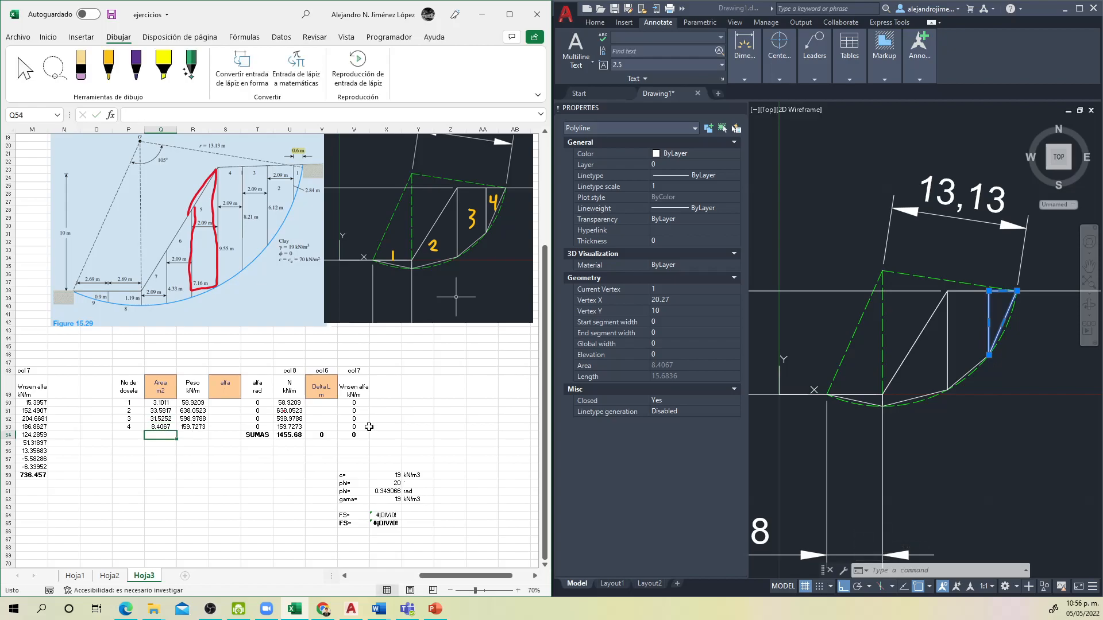
Step: Examine how the alfa angles of the slices are defined in Figure 15.30 of the worked example
{"action": "left_click", "coordinate": [227, 409]}
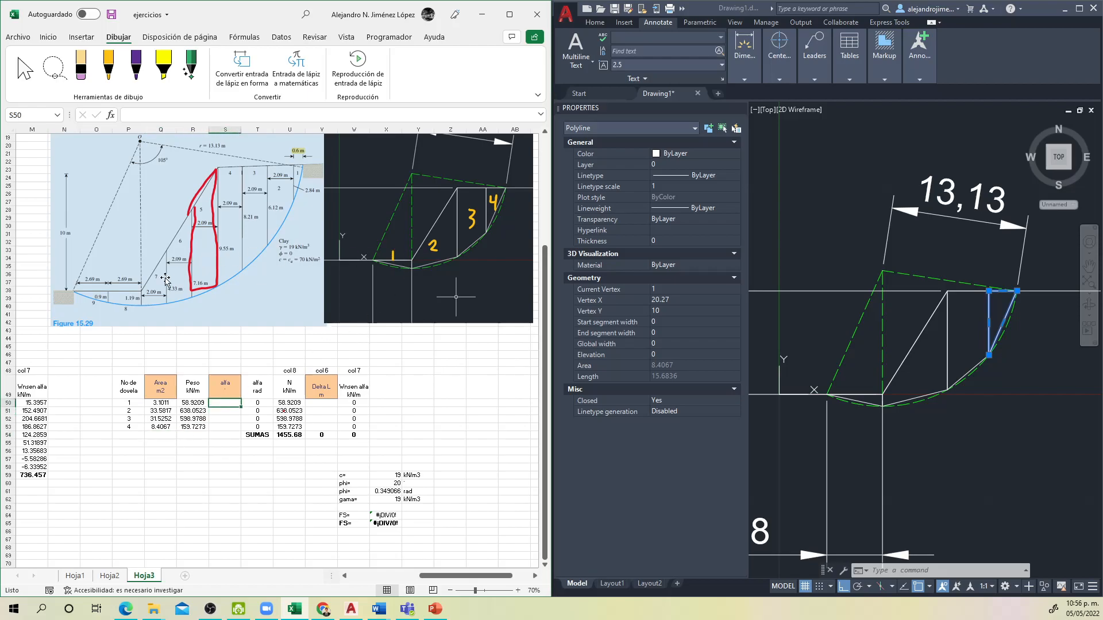
{"action": "left_click_drag", "start_coordinate": [437, 576], "coordinate": [373, 576]}
{"action": "scroll", "coordinate": [163, 251], "scroll_direction": "up", "scroll_amount": 1}
{"action": "scroll", "coordinate": [163, 251], "scroll_direction": "up", "scroll_amount": 2}
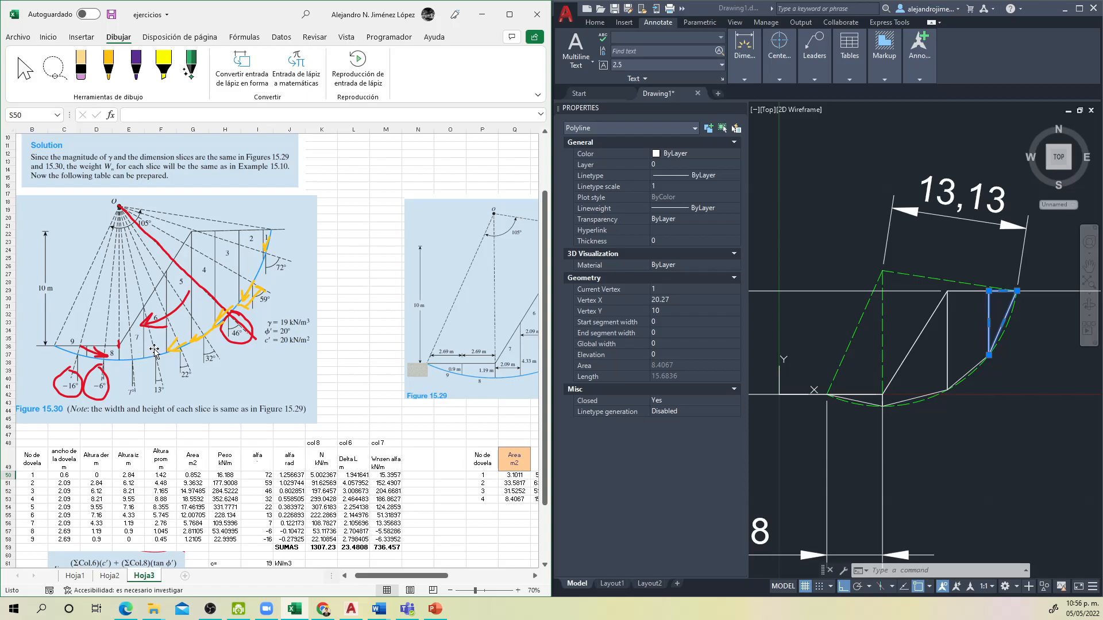
Step: Switch to AutoCAD, clear the selection and draw a line from the arc's centre to the midpoint of slice 1's base
{"action": "left_click", "coordinate": [1021, 507]}
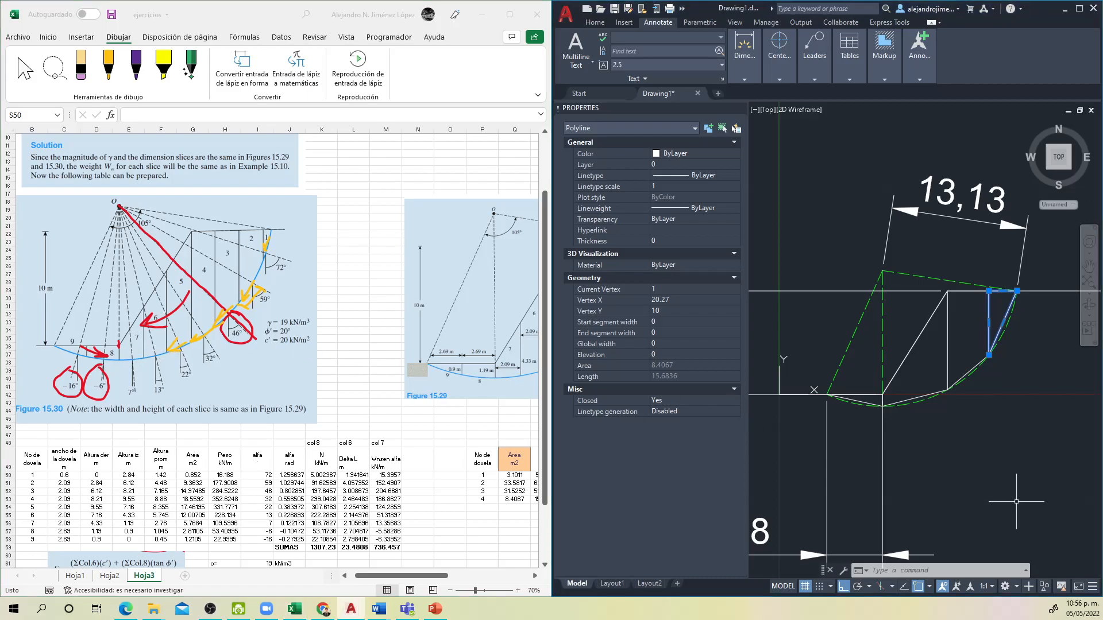
{"action": "left_click", "coordinate": [1015, 502]}
{"action": "left_click", "coordinate": [975, 504]}
{"action": "key", "text": "Escape"}
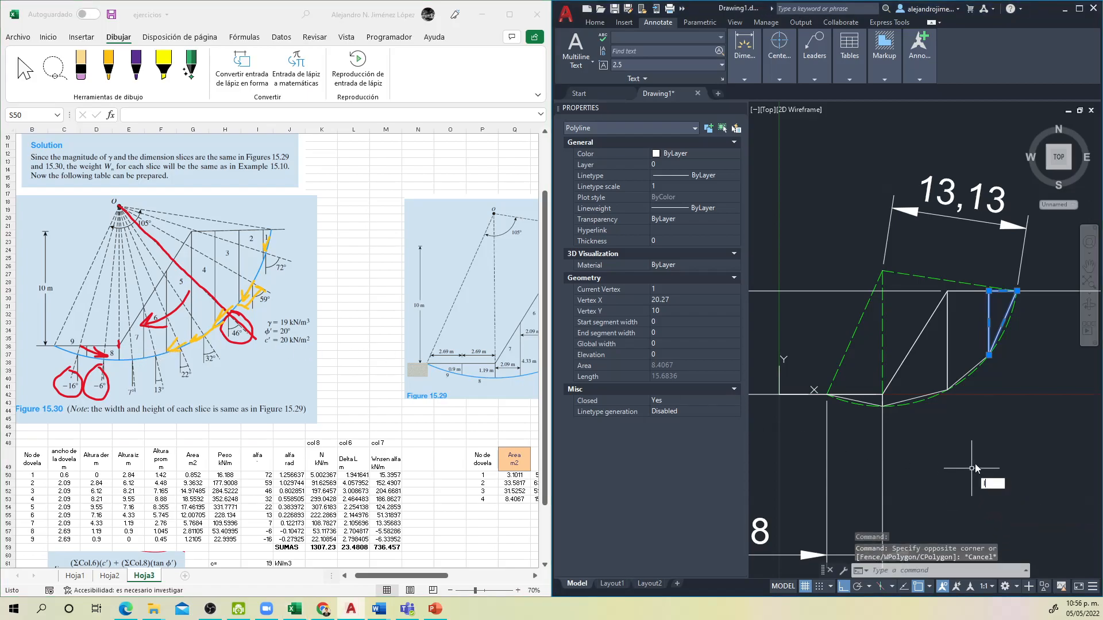
{"action": "type", "text": "l"}
{"action": "key", "text": "Return"}
{"action": "left_click", "coordinate": [882, 271]}
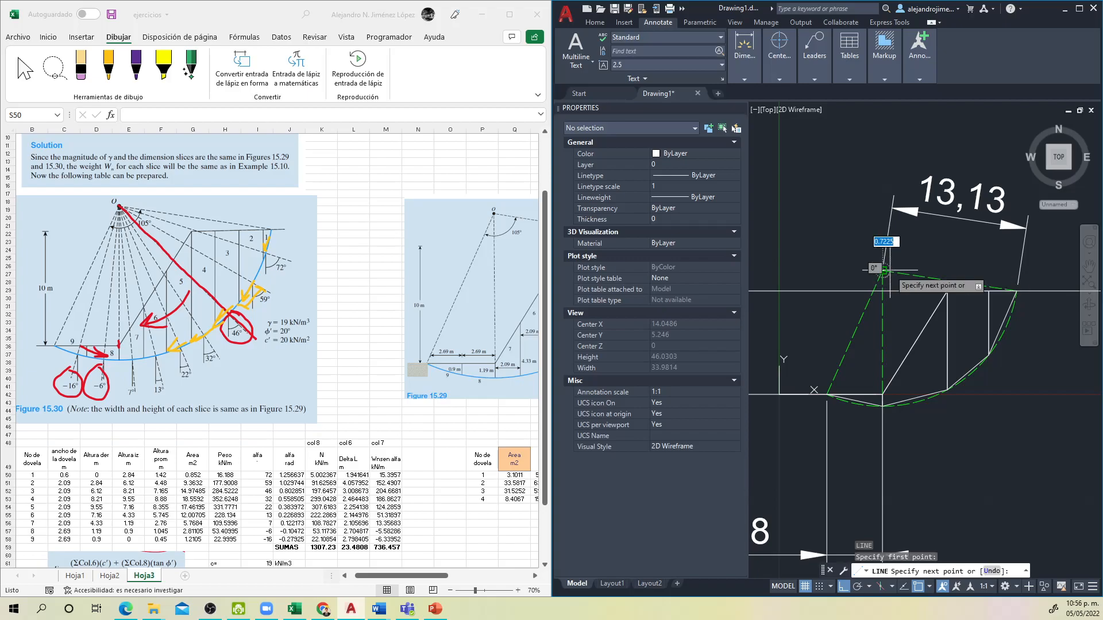
{"action": "scroll", "coordinate": [847, 408], "scroll_direction": "up", "scroll_amount": 2}
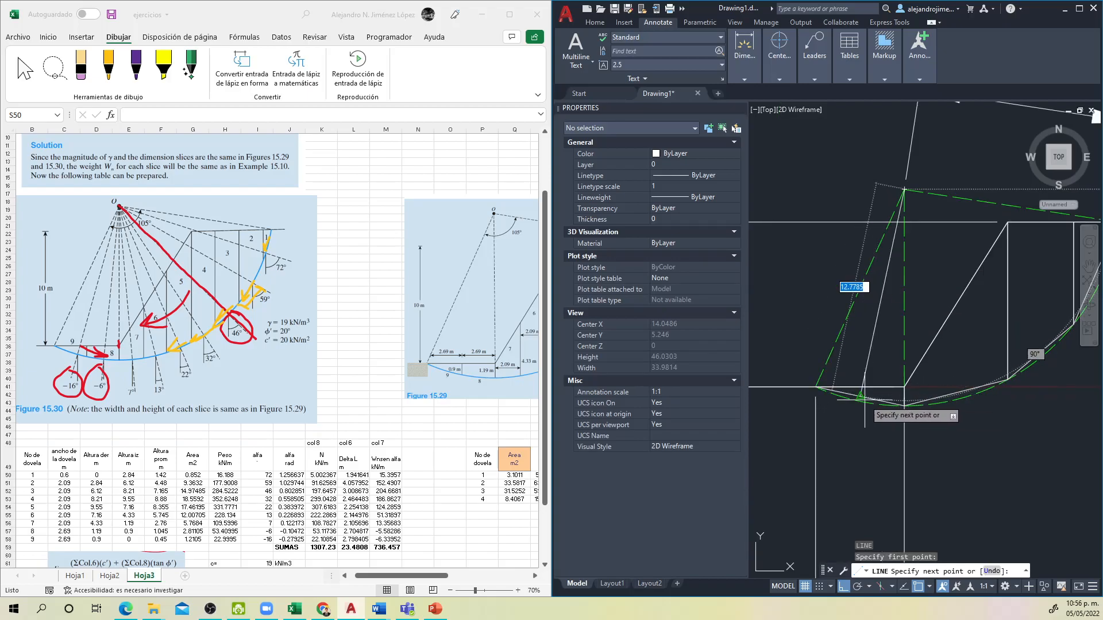
{"action": "scroll", "coordinate": [865, 400], "scroll_direction": "up", "scroll_amount": 4}
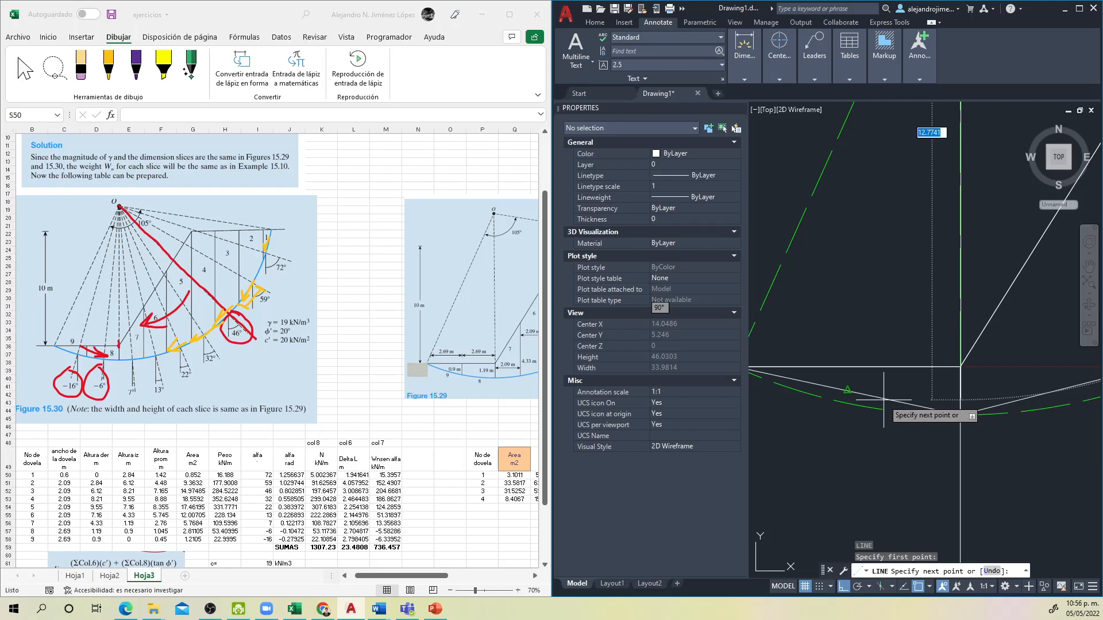
{"action": "left_click", "coordinate": [883, 396]}
{"action": "key", "text": "Return"}
{"action": "scroll", "coordinate": [860, 412], "scroll_direction": "down", "scroll_amount": 2}
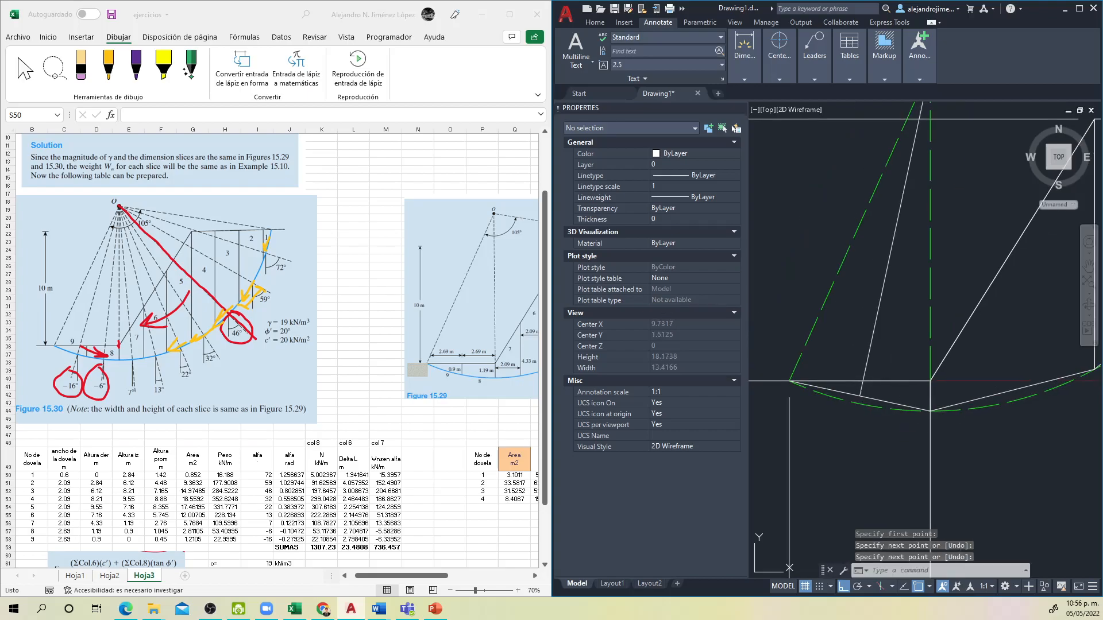
{"action": "scroll", "coordinate": [860, 411], "scroll_direction": "down", "scroll_amount": 2}
Step: Draw a line from the arc's centre to the midpoint of slice 2's base
{"action": "key", "text": "Return"}
{"action": "left_click", "coordinate": [867, 280]}
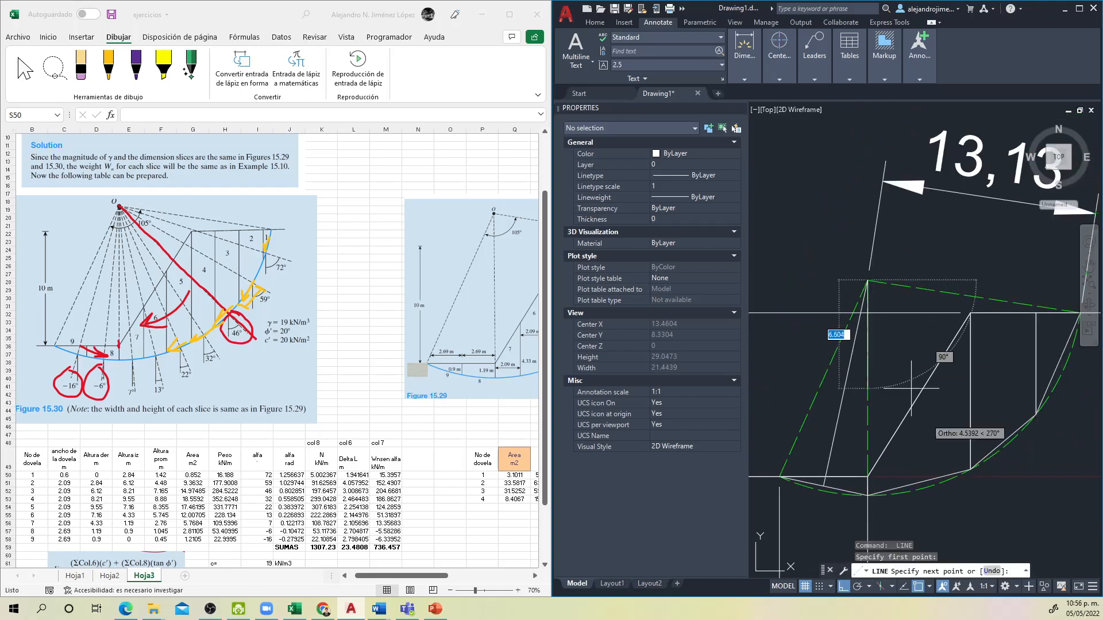
{"action": "scroll", "coordinate": [950, 471], "scroll_direction": "up", "scroll_amount": 5}
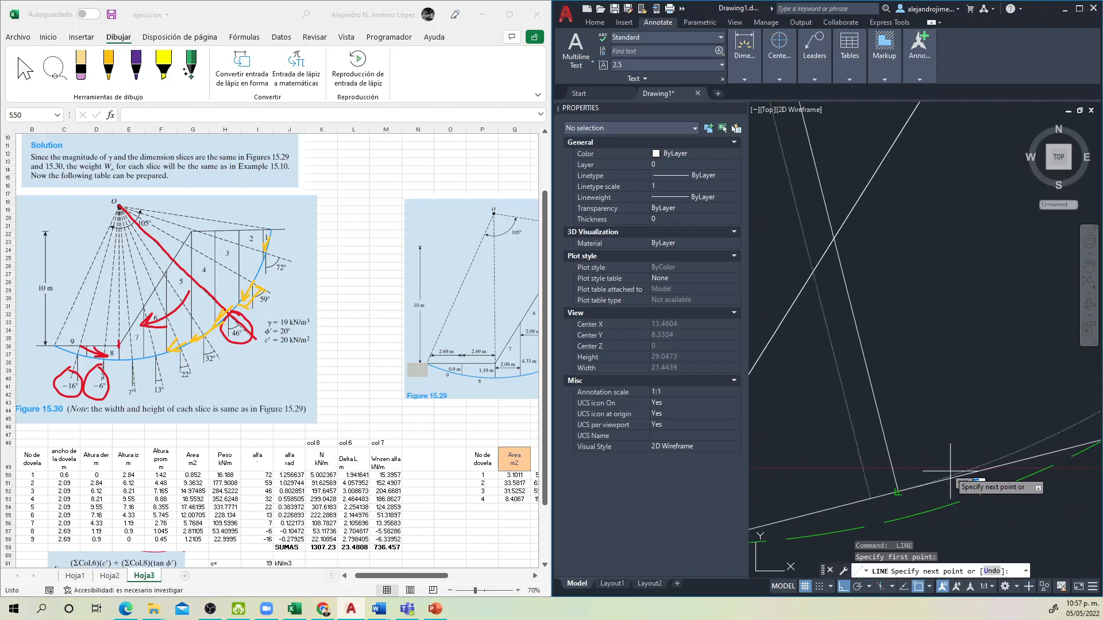
{"action": "scroll", "coordinate": [957, 491], "scroll_direction": "down", "scroll_amount": 3}
{"action": "scroll", "coordinate": [920, 490], "scroll_direction": "up", "scroll_amount": 3}
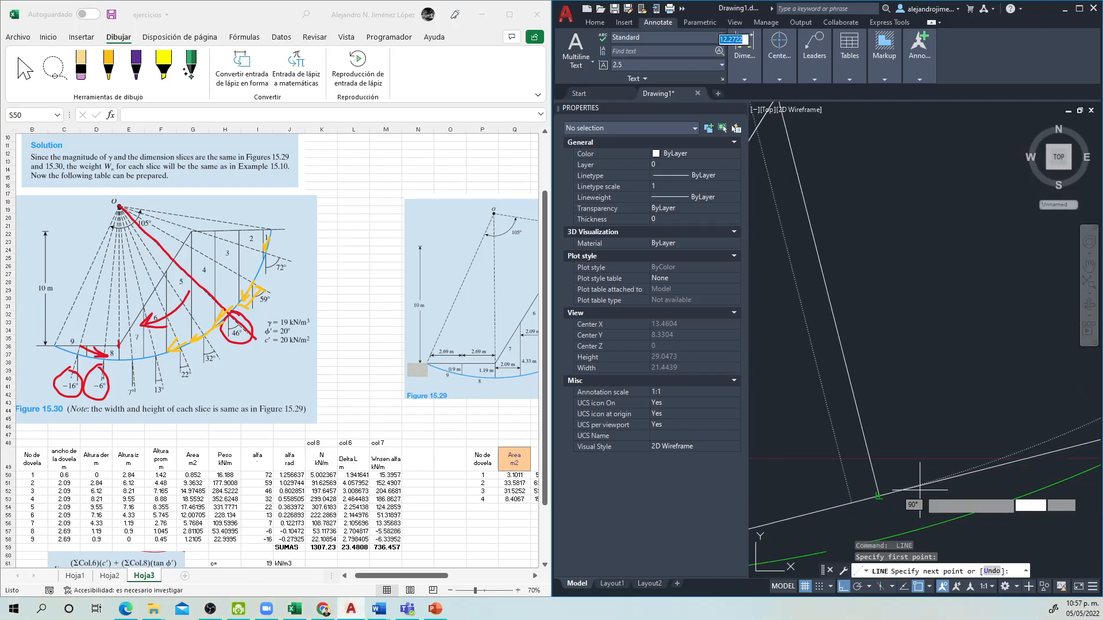
{"action": "left_click_drag", "start_coordinate": [757, 538], "coordinate": [908, 479]}
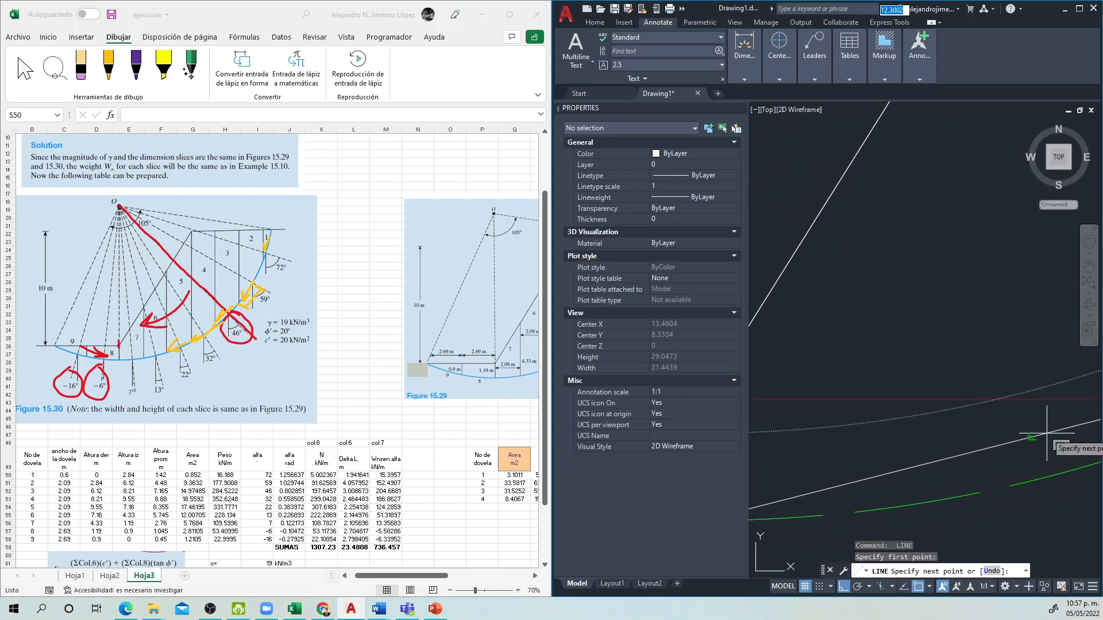
{"action": "left_click", "coordinate": [1010, 440]}
{"action": "scroll", "coordinate": [1068, 546], "scroll_direction": "down", "scroll_amount": 5}
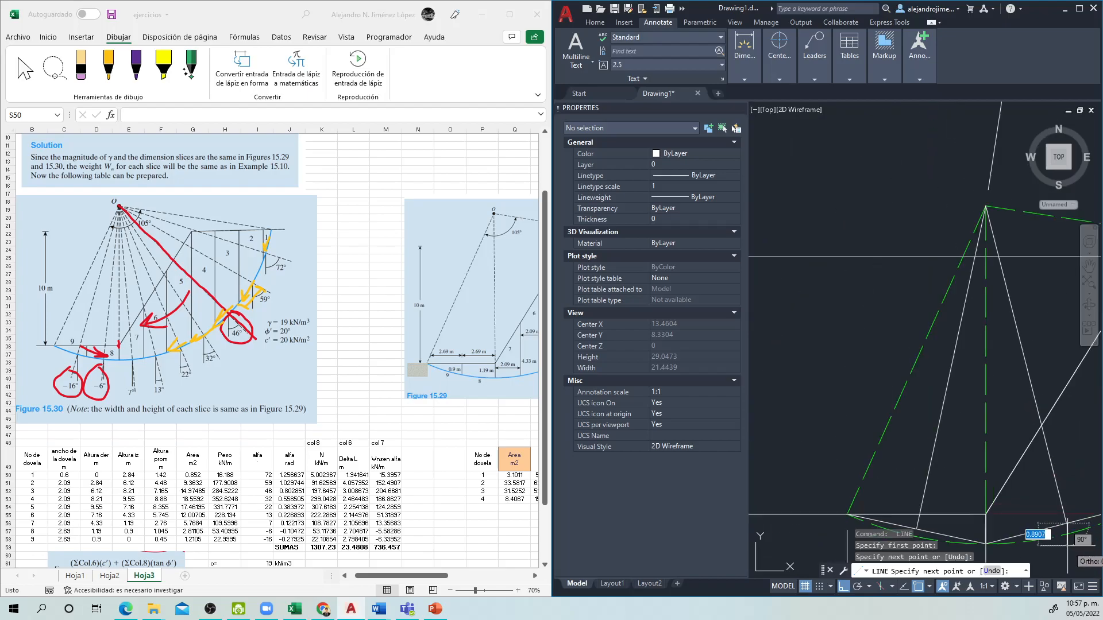
{"action": "left_click_drag", "start_coordinate": [1067, 546], "coordinate": [889, 491]}
{"action": "key", "text": "Return"}
{"action": "key", "text": "Return"}
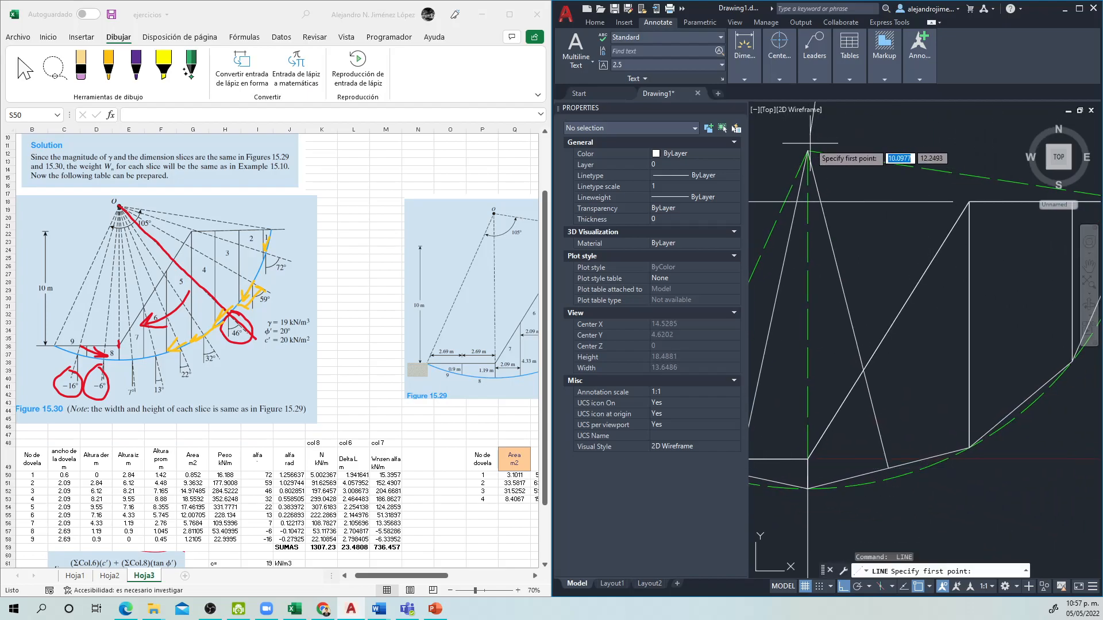
Step: Draw a line from the arc's centre to the midpoint of slice 3's base
{"action": "left_click", "coordinate": [807, 152]}
{"action": "scroll", "coordinate": [919, 460], "scroll_direction": "up", "scroll_amount": 5}
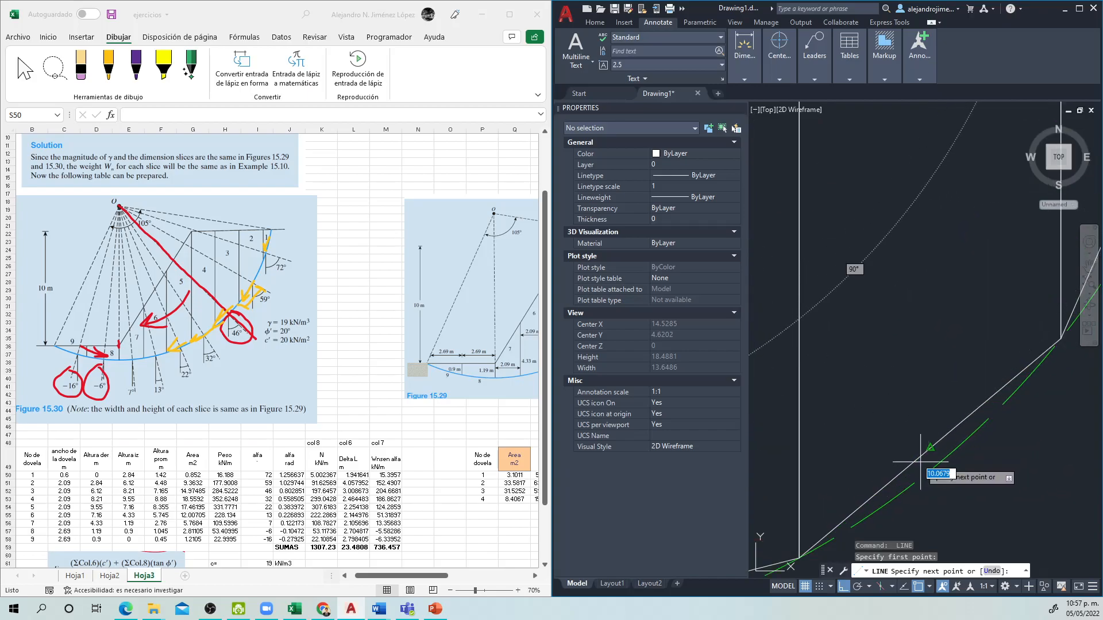
{"action": "left_click", "coordinate": [921, 461]}
{"action": "scroll", "coordinate": [972, 512], "scroll_direction": "down", "scroll_amount": 3}
{"action": "key", "text": "Return"}
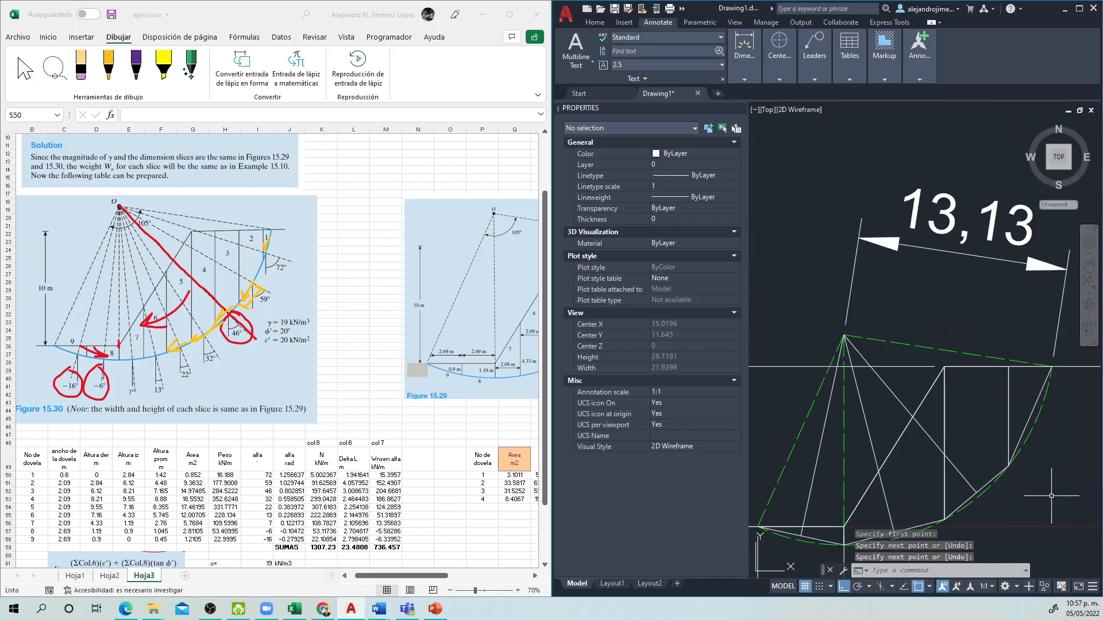
Step: Draw a line from the arc's centre to the midpoint of slice 4's base
{"action": "scroll", "coordinate": [1052, 496], "scroll_direction": "right", "scroll_amount": 2}
{"action": "key", "text": "Return"}
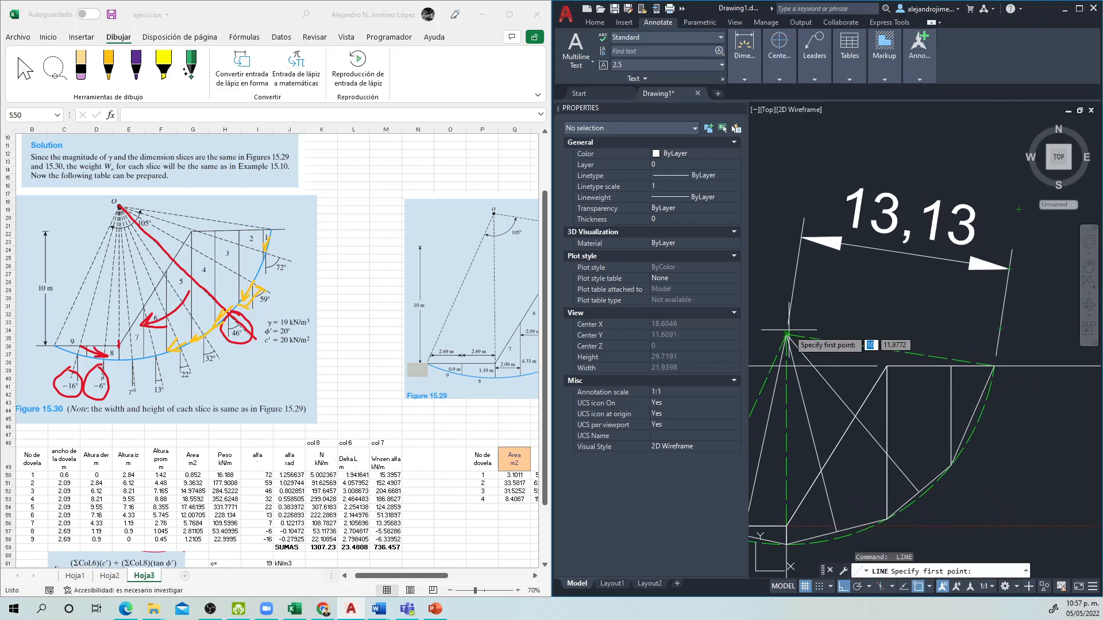
{"action": "left_click", "coordinate": [787, 334]}
{"action": "scroll", "coordinate": [1010, 390], "scroll_direction": "up", "scroll_amount": 4}
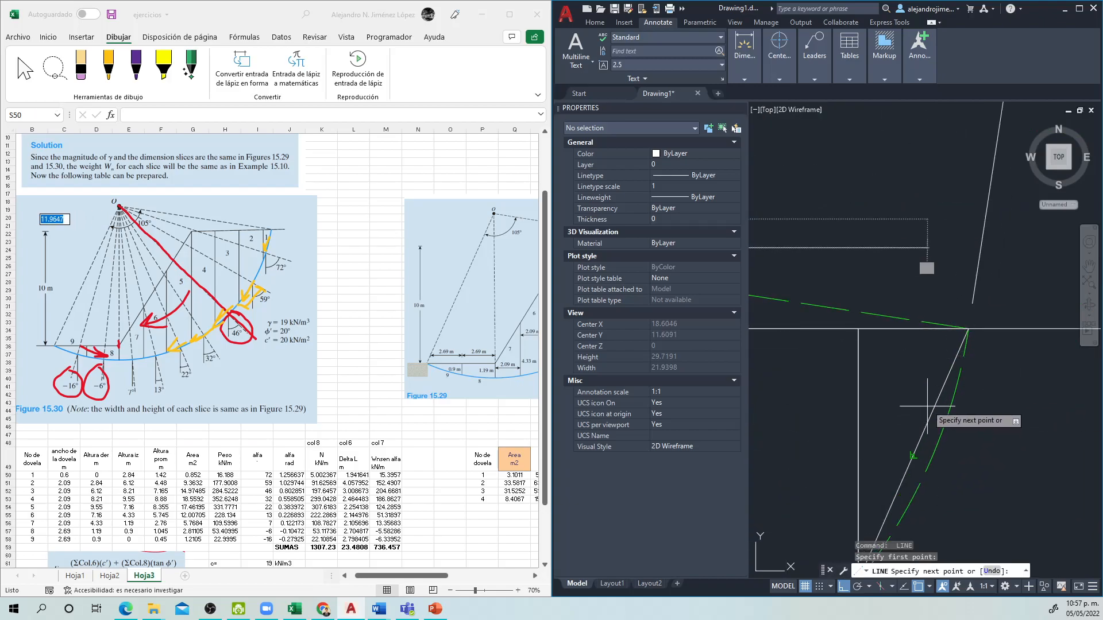
{"action": "left_click", "coordinate": [913, 453]}
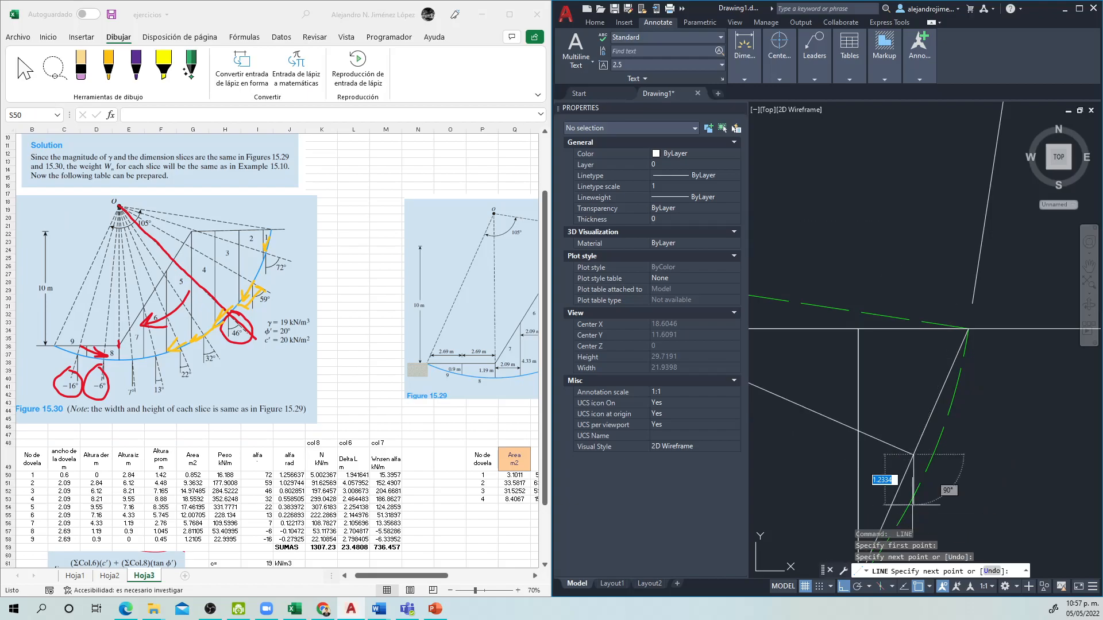
{"action": "key", "text": "Return"}
{"action": "scroll", "coordinate": [958, 501], "scroll_direction": "down", "scroll_amount": 4}
{"action": "left_click_drag", "start_coordinate": [967, 473], "coordinate": [1042, 318]}
{"action": "scroll", "coordinate": [977, 416], "scroll_direction": "up", "scroll_amount": 4}
{"action": "left_click", "coordinate": [909, 408]}
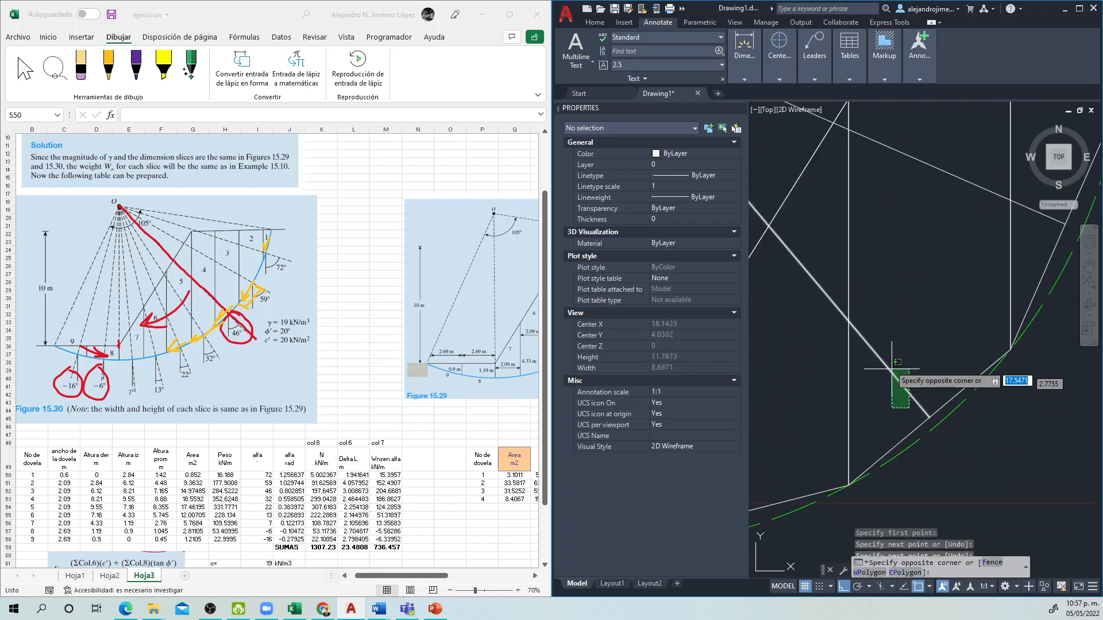
{"action": "left_click", "coordinate": [898, 361]}
{"action": "left_click", "coordinate": [929, 418]}
{"action": "scroll", "coordinate": [955, 391], "scroll_direction": "up", "scroll_amount": 3}
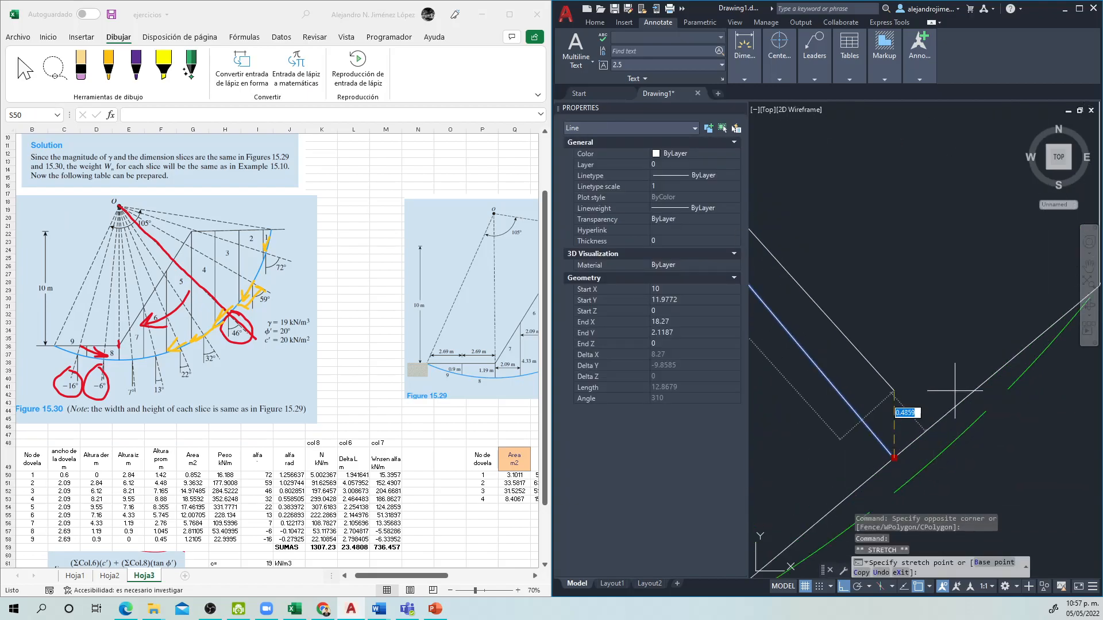
{"action": "scroll", "coordinate": [853, 500], "scroll_direction": "down", "scroll_amount": 2}
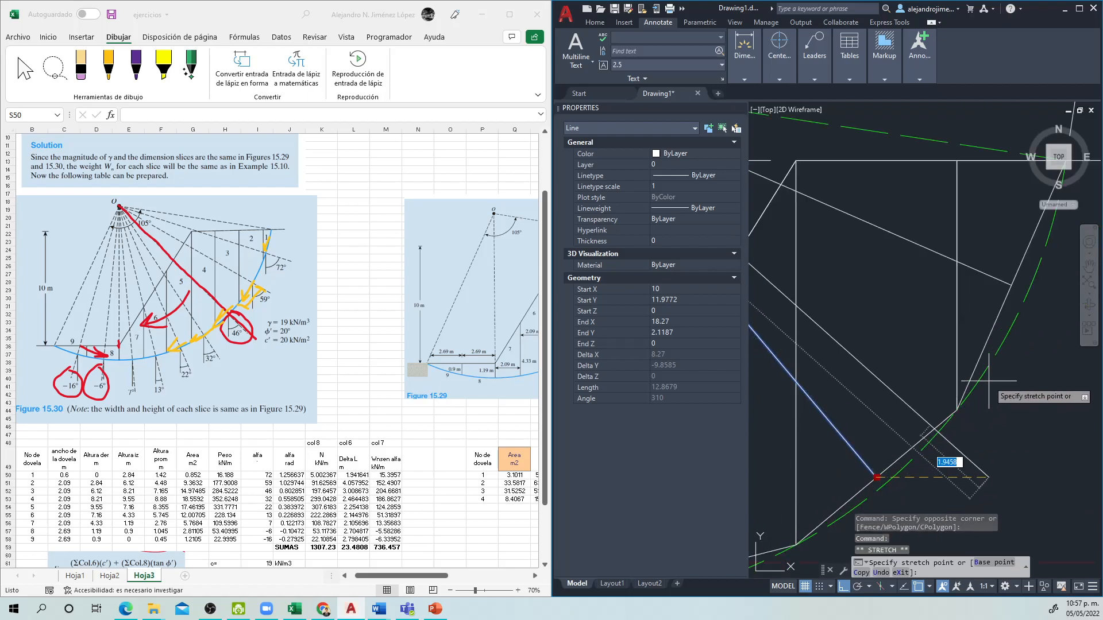
{"action": "key", "text": "Escape"}
{"action": "scroll", "coordinate": [975, 442], "scroll_direction": "down", "scroll_amount": 3}
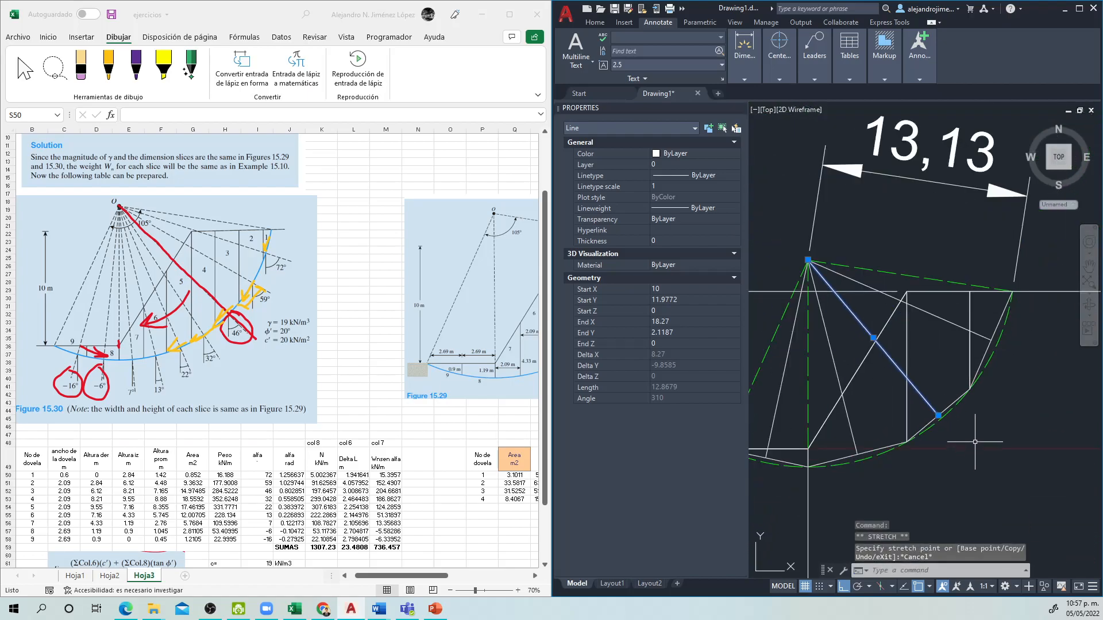
{"action": "key", "text": "Escape"}
Step: Check the lower endpoint of the slice 3 centre line against the midpoint of the slice's base
{"action": "scroll", "coordinate": [965, 460], "scroll_direction": "up", "scroll_amount": 2}
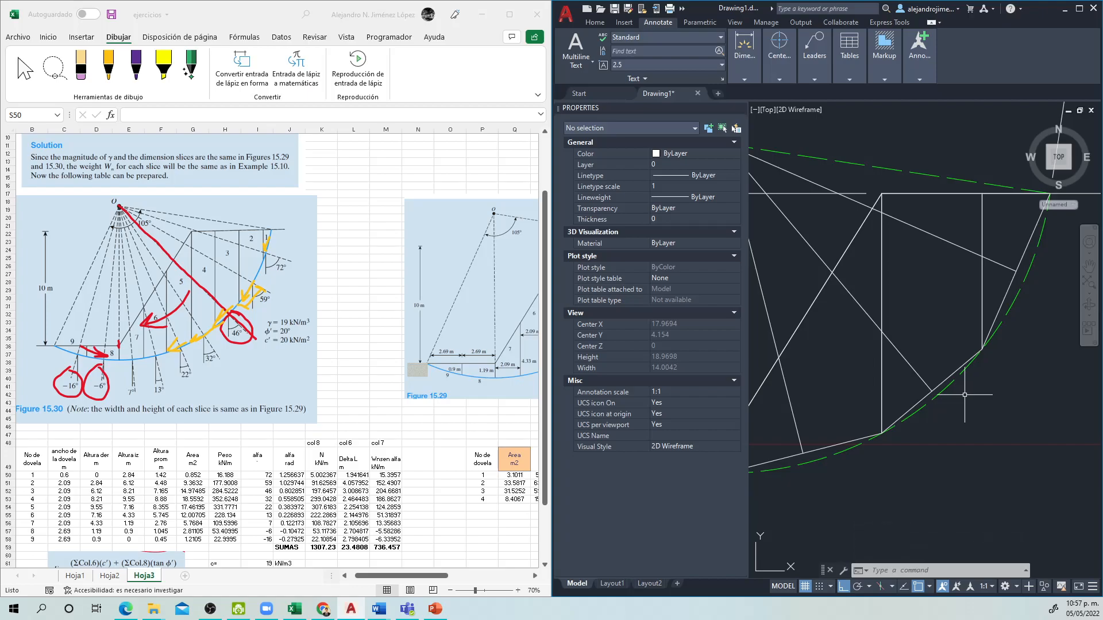
{"action": "scroll", "coordinate": [893, 399], "scroll_direction": "up", "scroll_amount": 3}
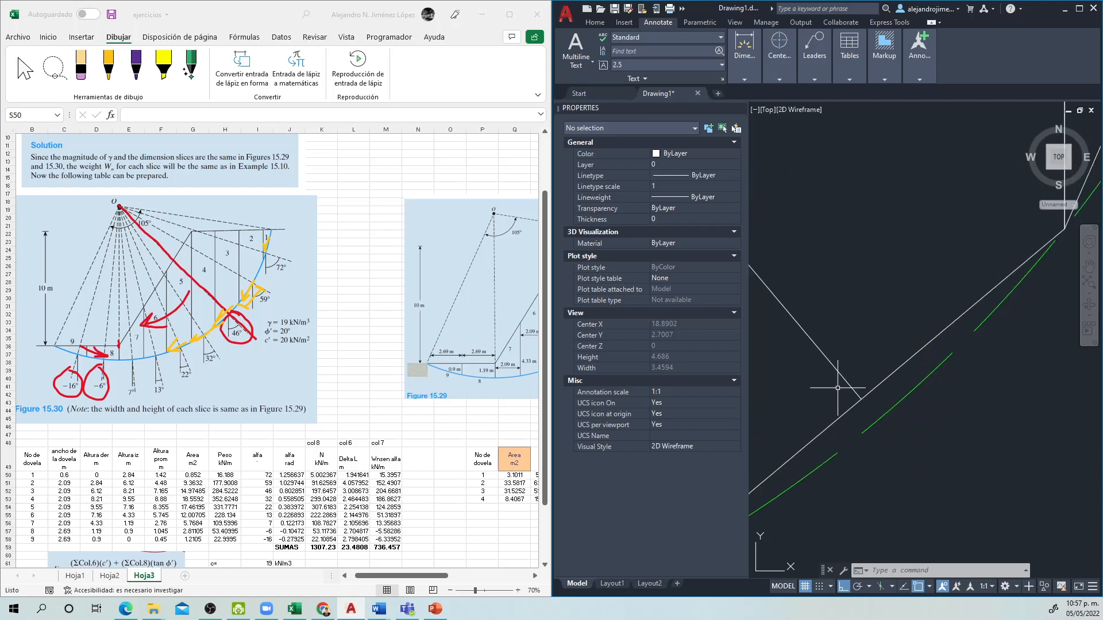
{"action": "mouse_move", "coordinate": [838, 388]}
{"action": "left_mouse_down"}
{"action": "mouse_move", "coordinate": [942, 402]}
{"action": "mouse_move", "coordinate": [1027, 384]}
{"action": "left_mouse_up"}
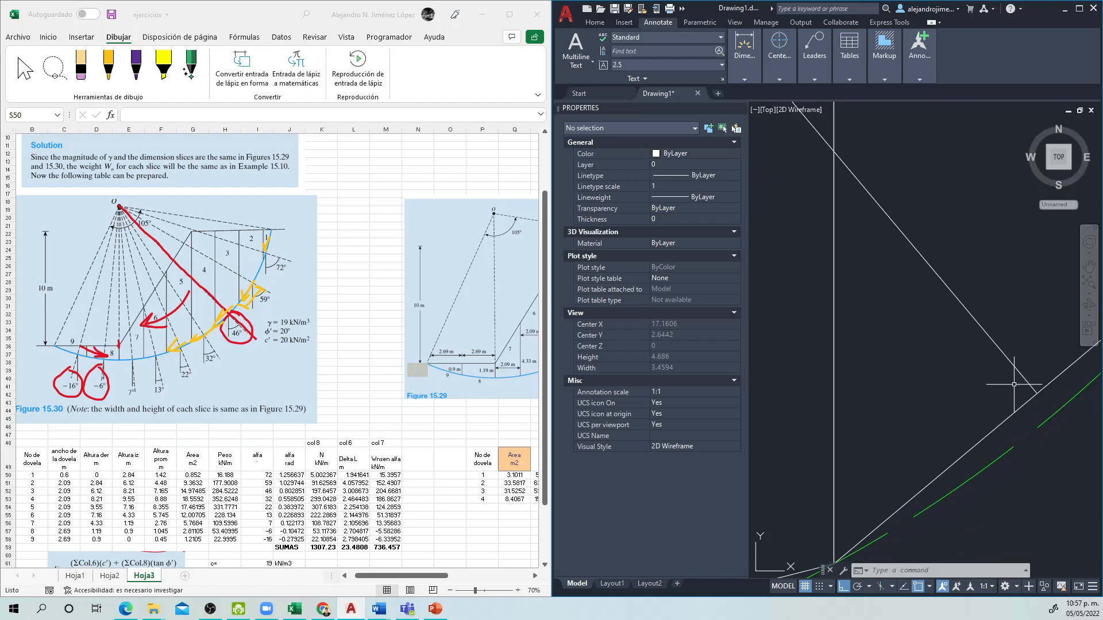
{"action": "left_click", "coordinate": [1026, 394]}
{"action": "left_click", "coordinate": [1015, 382]}
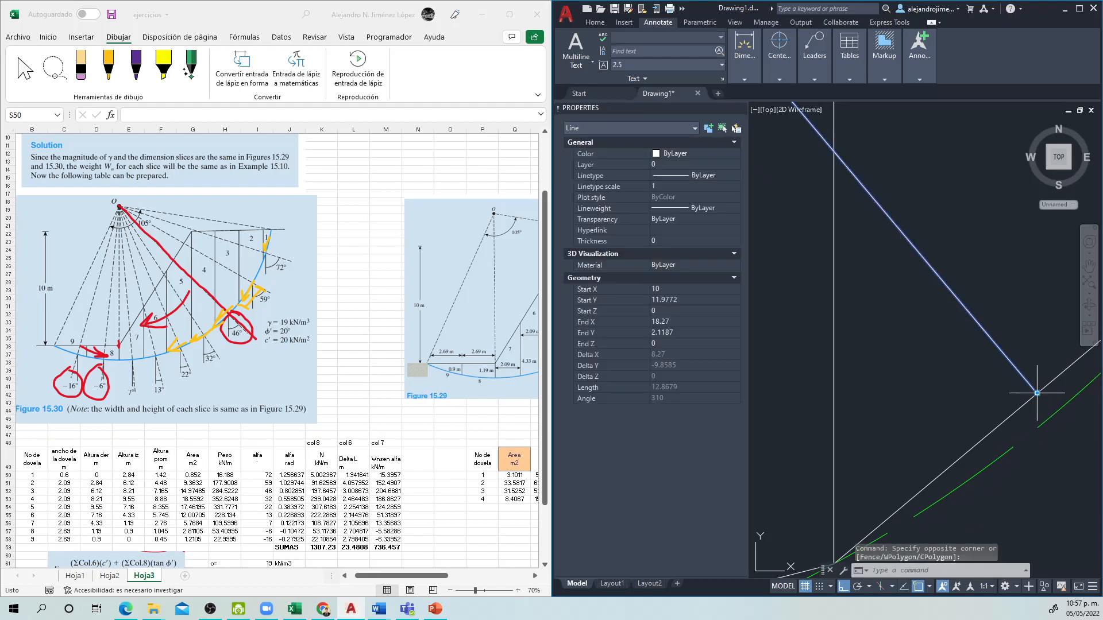
{"action": "left_click", "coordinate": [1037, 393]}
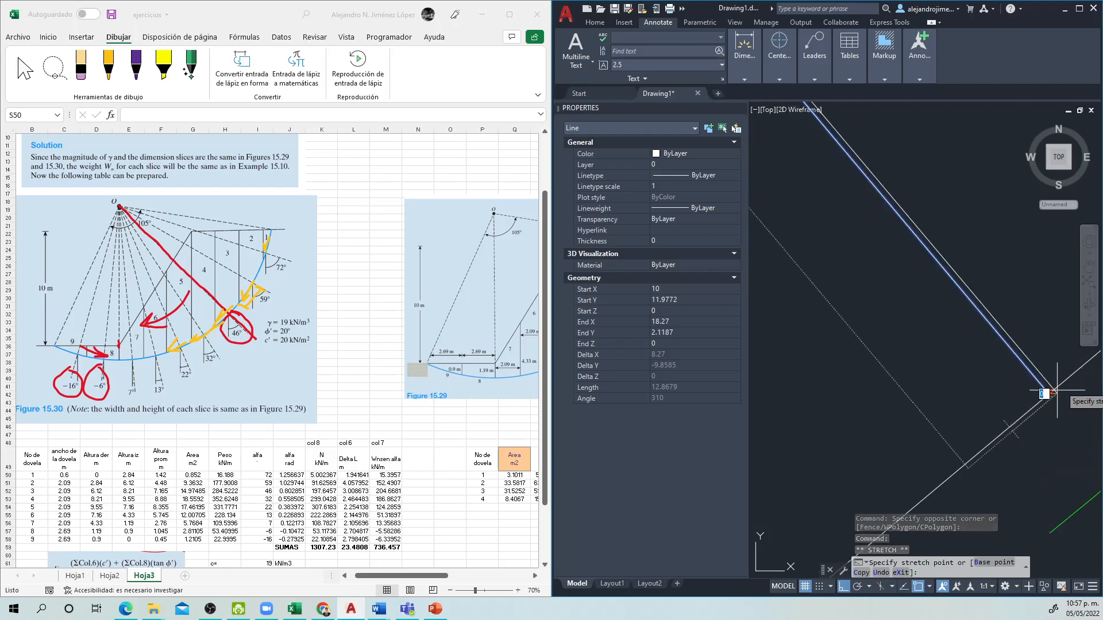
{"action": "scroll", "coordinate": [1056, 388], "scroll_direction": "up", "scroll_amount": 2}
{"action": "left_click", "coordinate": [1035, 406]}
{"action": "scroll", "coordinate": [1039, 447], "scroll_direction": "down", "scroll_amount": 8}
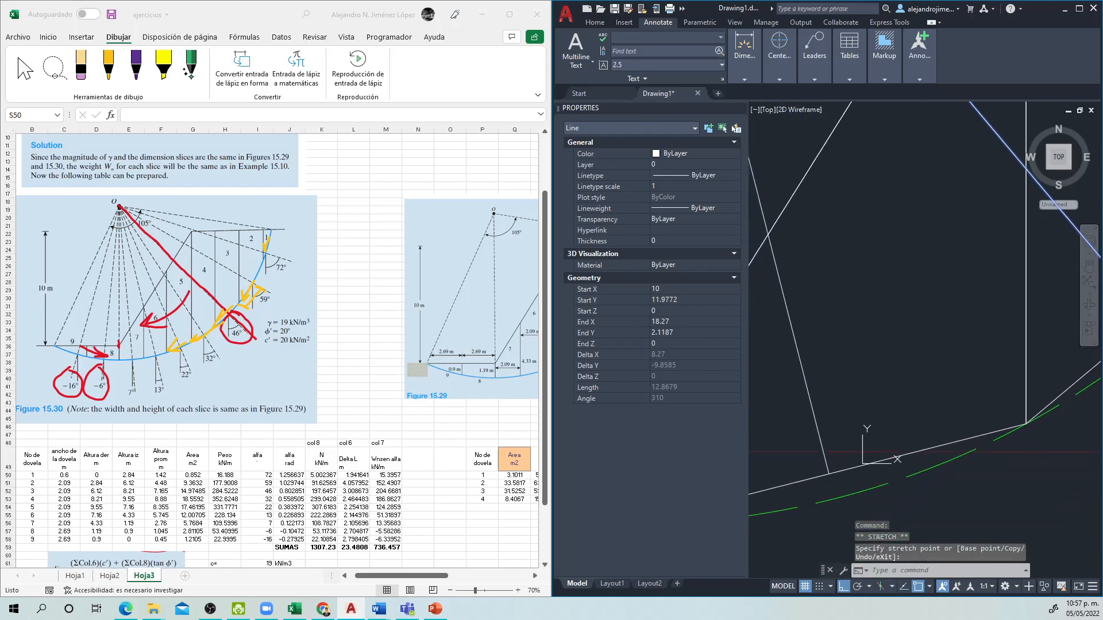
{"action": "left_click_drag", "start_coordinate": [824, 437], "coordinate": [946, 395]}
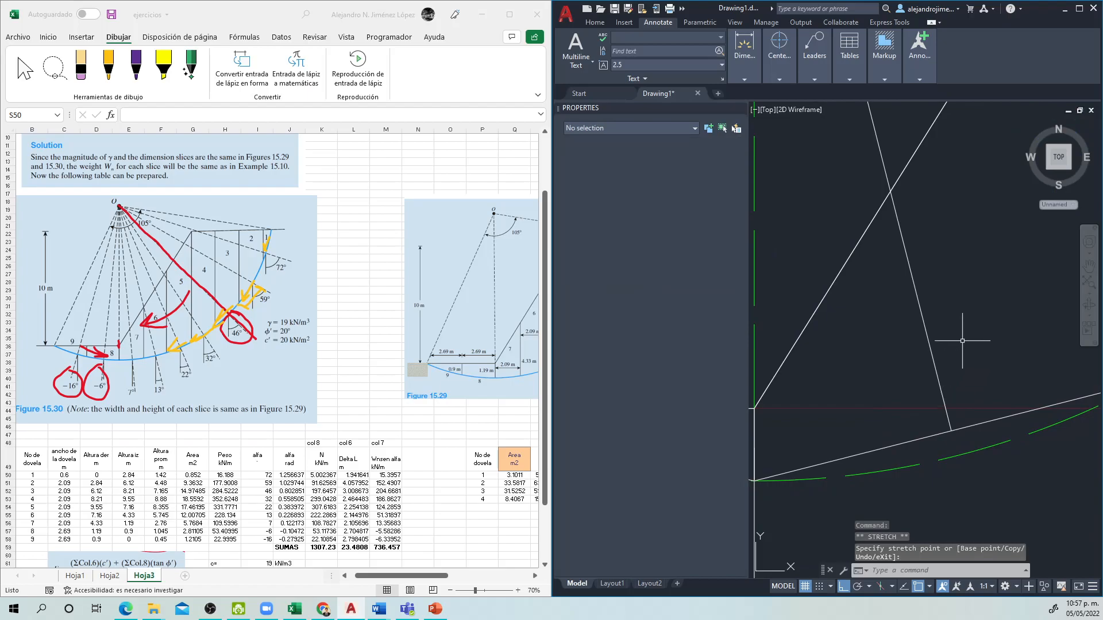
{"action": "key", "text": "Escape"}
Step: Check the lower endpoint of the slice 2 centre line against the midpoint of the slice's base
{"action": "left_click", "coordinate": [940, 445]}
{"action": "left_click", "coordinate": [952, 431]}
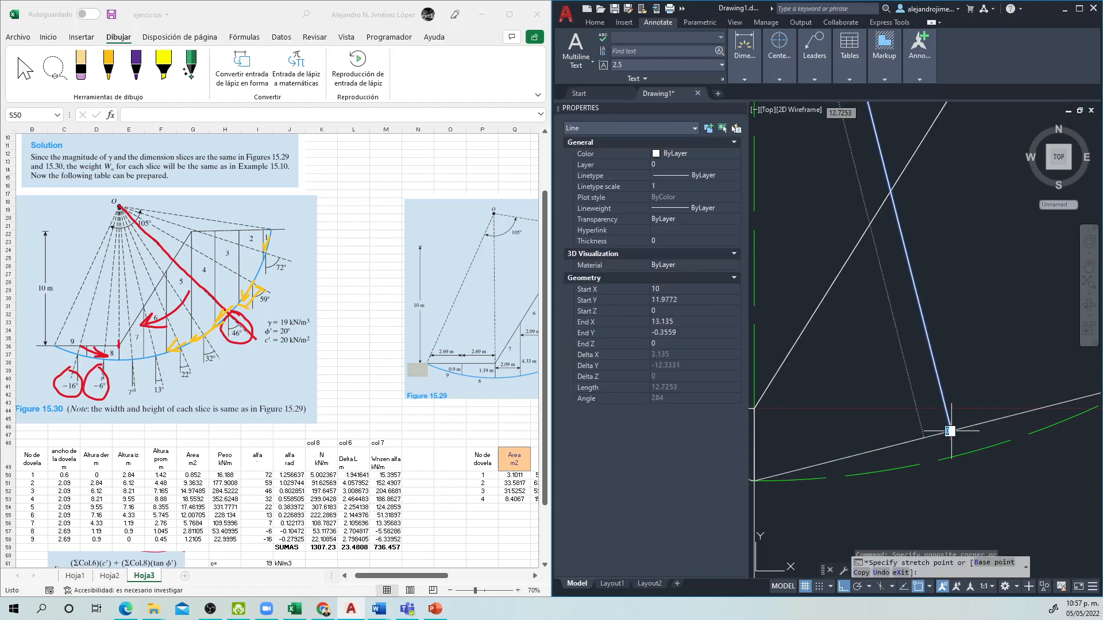
{"action": "key", "text": "Escape"}
{"action": "left_click_drag", "start_coordinate": [886, 443], "coordinate": [1072, 379]}
{"action": "key", "text": "Escape"}
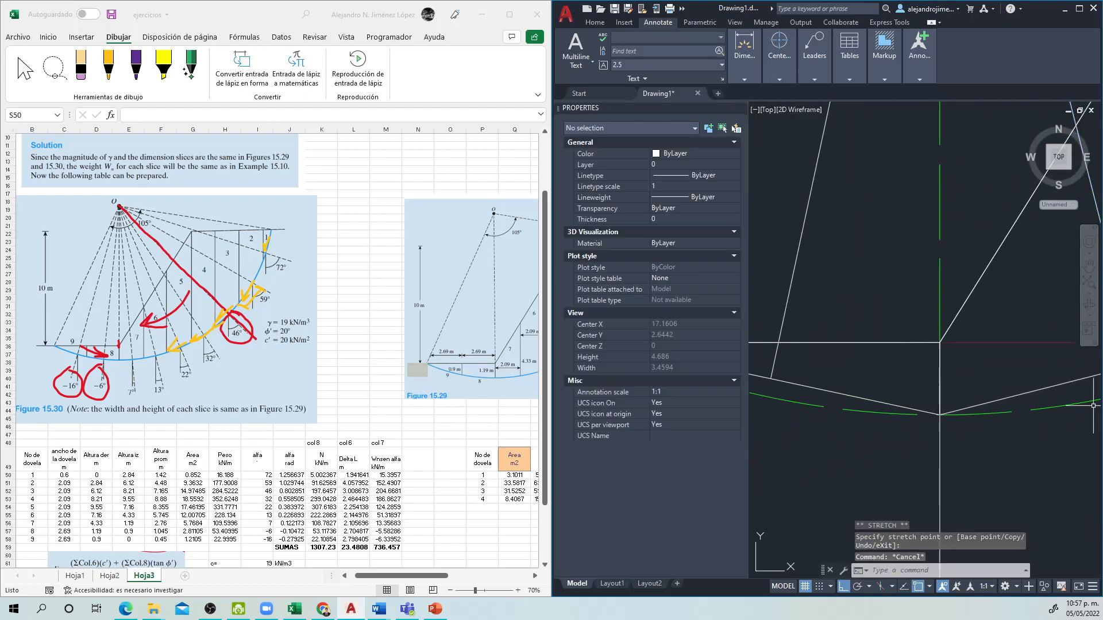
Step: Check the lower endpoint of the slice 1 centre line against the midpoint of the slice's base
{"action": "left_click_drag", "start_coordinate": [825, 389], "coordinate": [937, 386]}
{"action": "left_click", "coordinate": [908, 349]}
{"action": "left_click", "coordinate": [879, 368]}
{"action": "key", "text": "Escape"}
{"action": "left_click", "coordinate": [884, 382]}
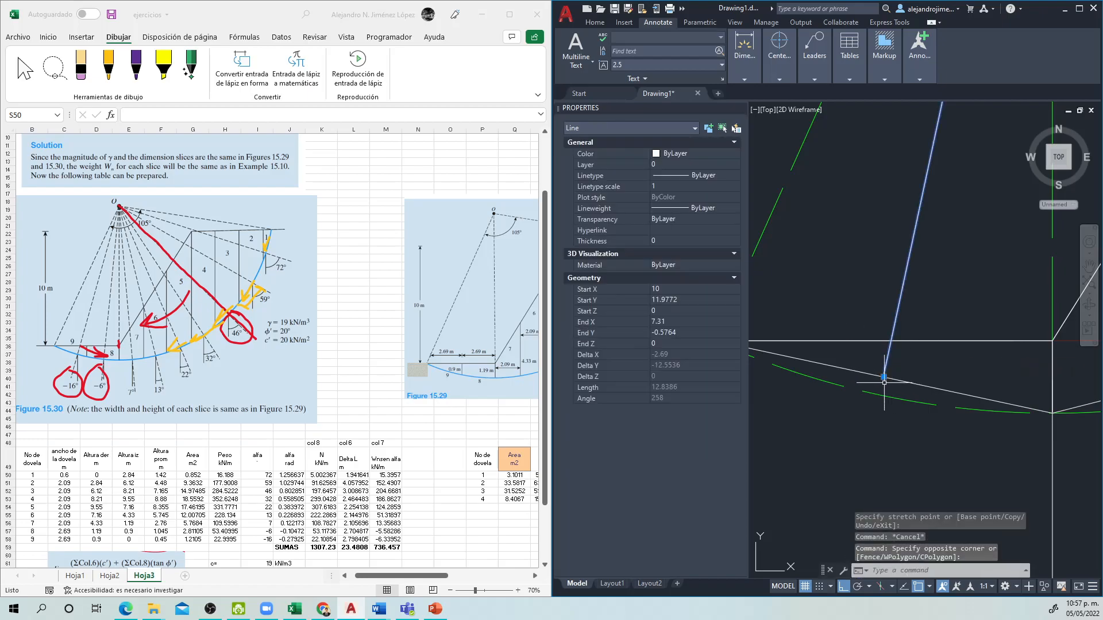
{"action": "left_click", "coordinate": [884, 377]}
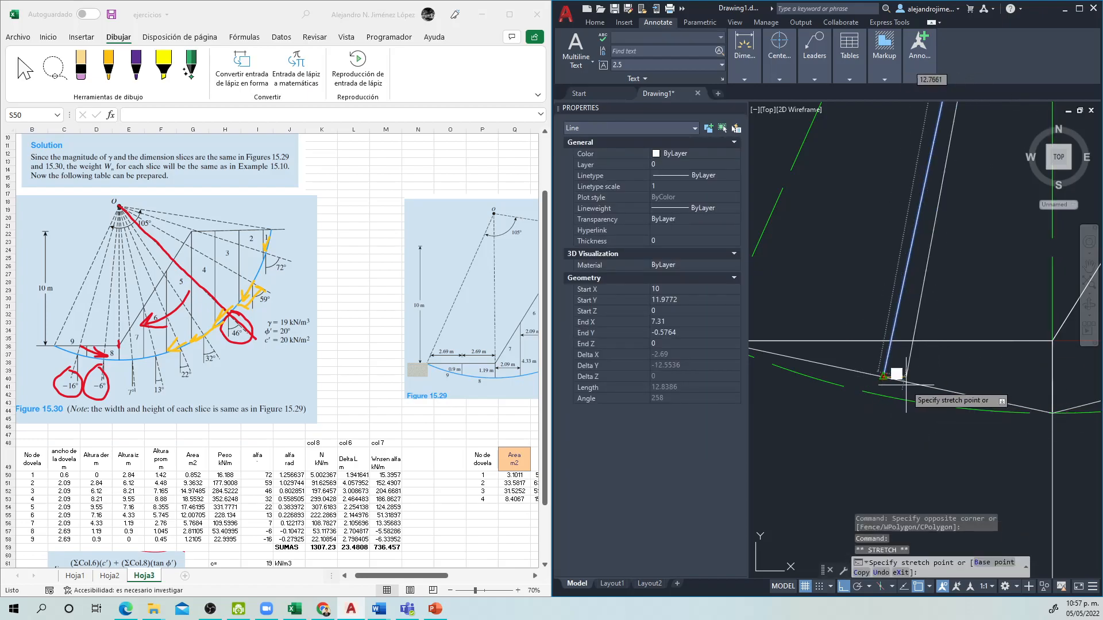
{"action": "key", "text": "Escape"}
{"action": "scroll", "coordinate": [841, 483], "scroll_direction": "down", "scroll_amount": 5}
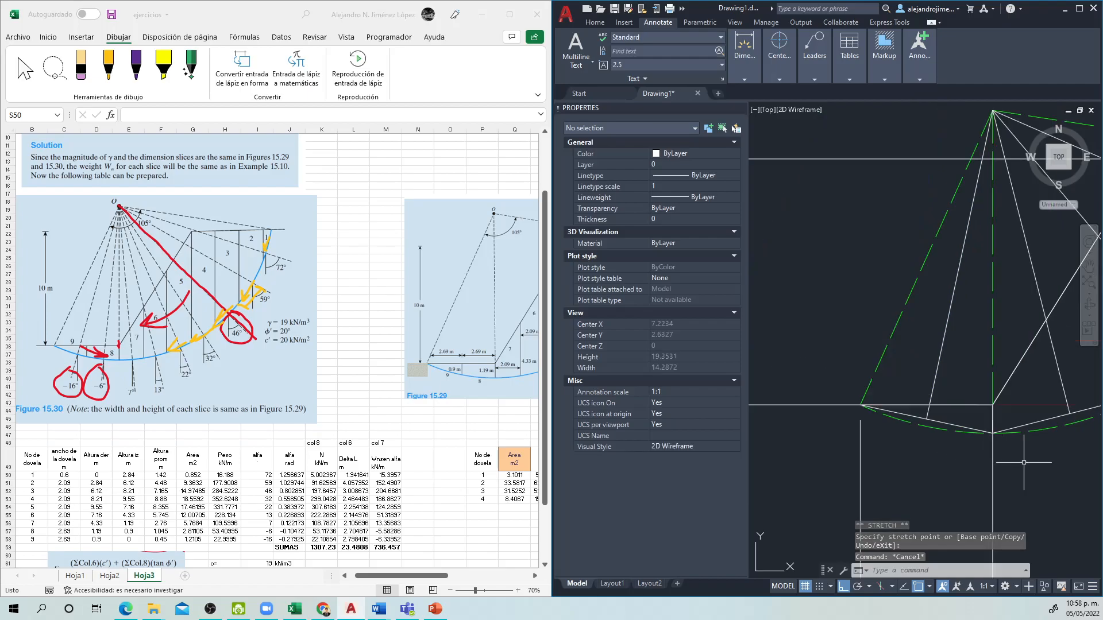
Step: Check the lower endpoint of the slice 4 centre line against the midpoint of the slice's base
{"action": "scroll", "coordinate": [841, 484], "scroll_direction": "up", "scroll_amount": 5}
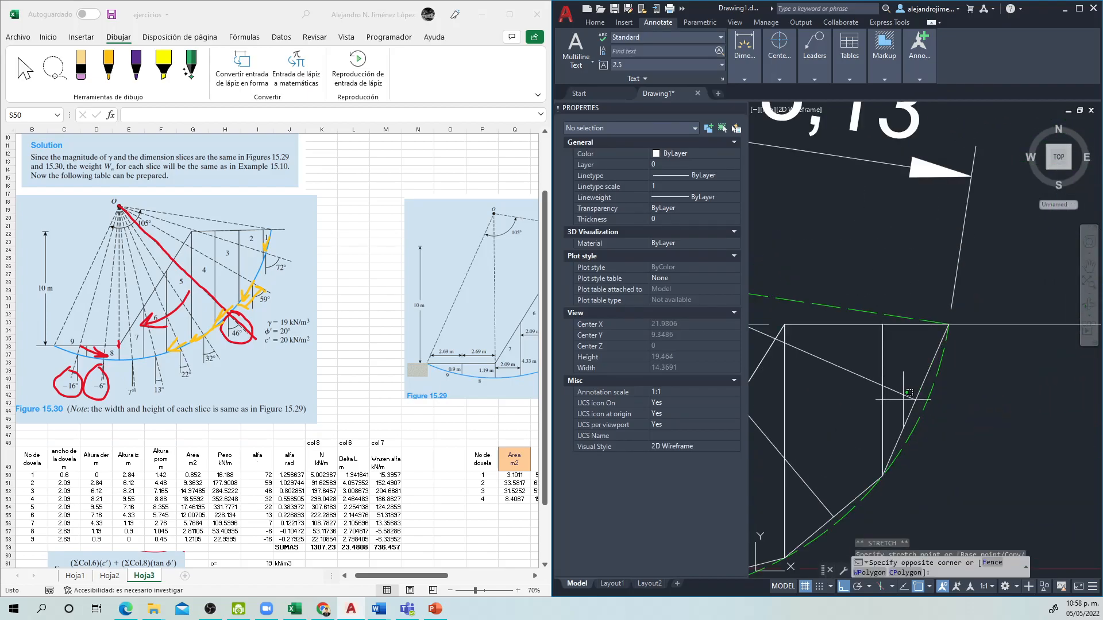
{"action": "left_click", "coordinate": [924, 394]}
{"action": "left_click", "coordinate": [924, 393]}
{"action": "left_click", "coordinate": [916, 399]}
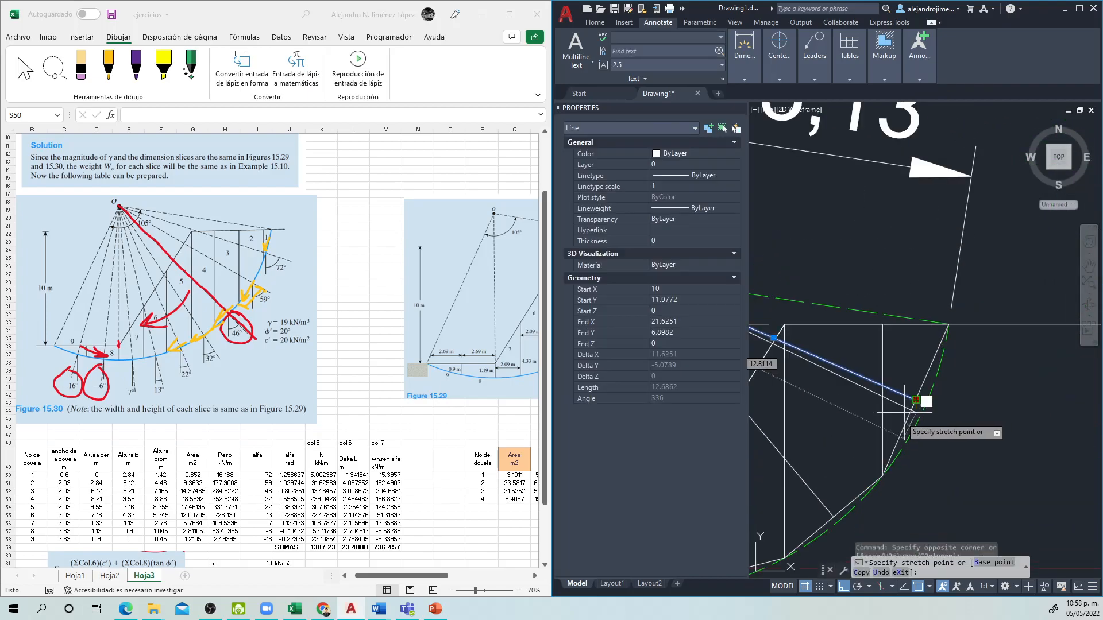
{"action": "scroll", "coordinate": [916, 396], "scroll_direction": "up", "scroll_amount": 2}
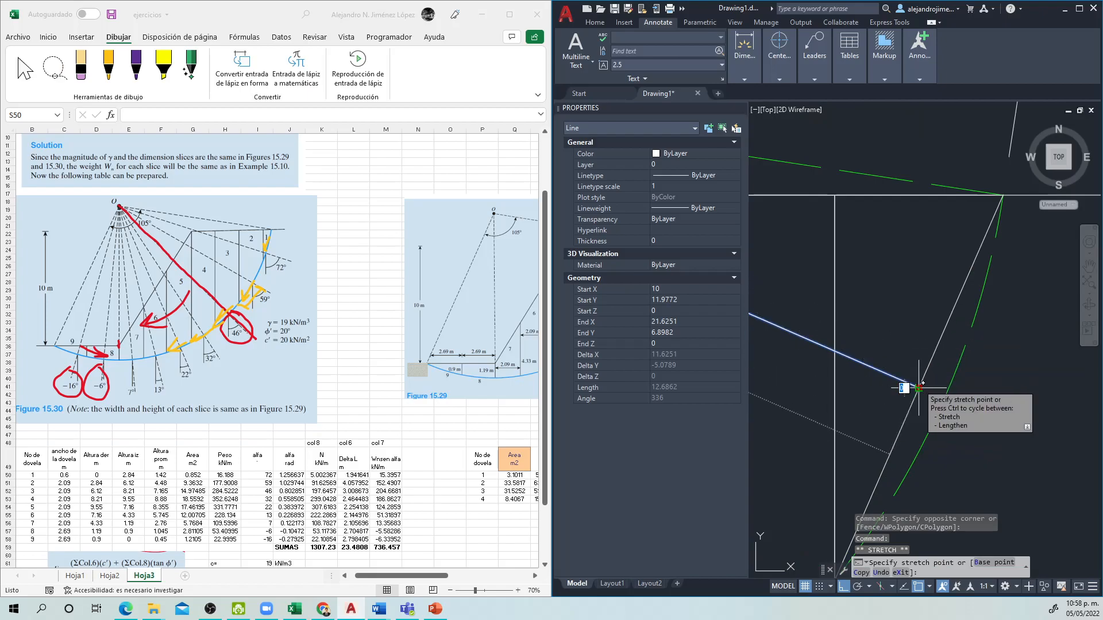
{"action": "key", "text": "Escape"}
{"action": "key", "text": "Escape"}
Step: Recheck the lower endpoint of the slice 3 centre line against the midpoint of that slice's base
{"action": "scroll", "coordinate": [896, 436], "scroll_direction": "down", "scroll_amount": 4}
{"action": "scroll", "coordinate": [889, 487], "scroll_direction": "up", "scroll_amount": 2}
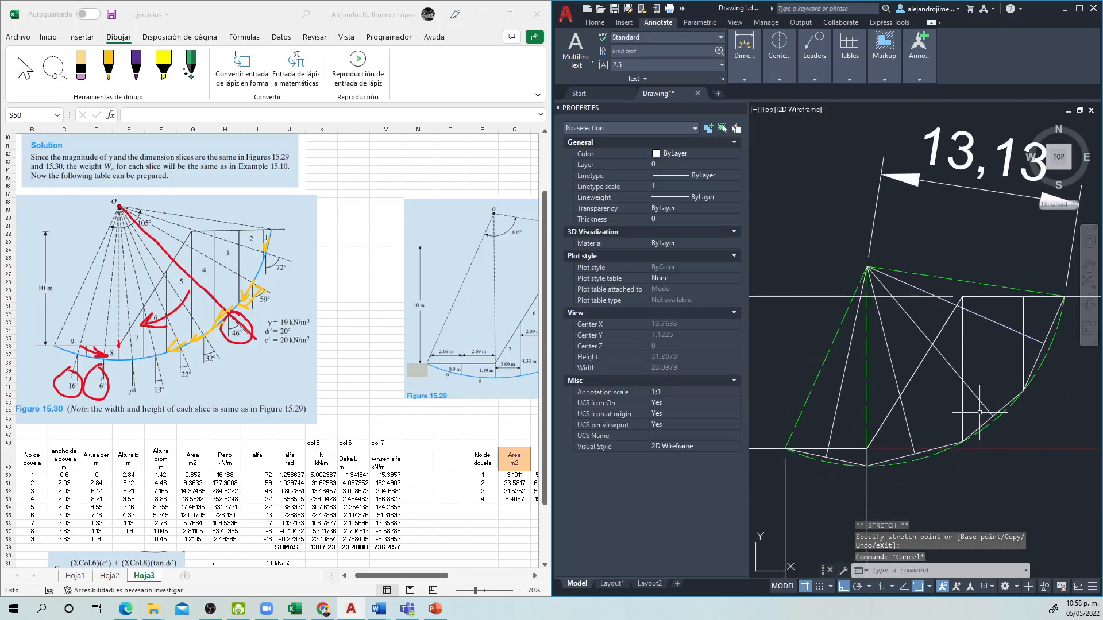
{"action": "left_click", "coordinate": [1002, 418]}
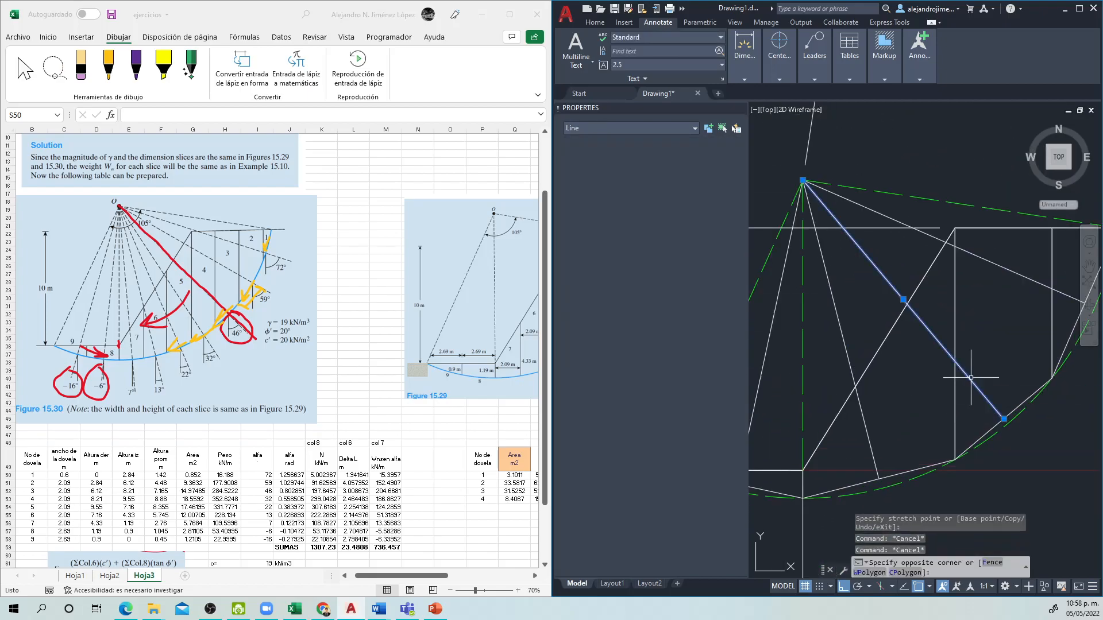
{"action": "left_click", "coordinate": [1005, 420]}
{"action": "key", "text": "Escape"}
{"action": "scroll", "coordinate": [1028, 463], "scroll_direction": "down", "scroll_amount": 2}
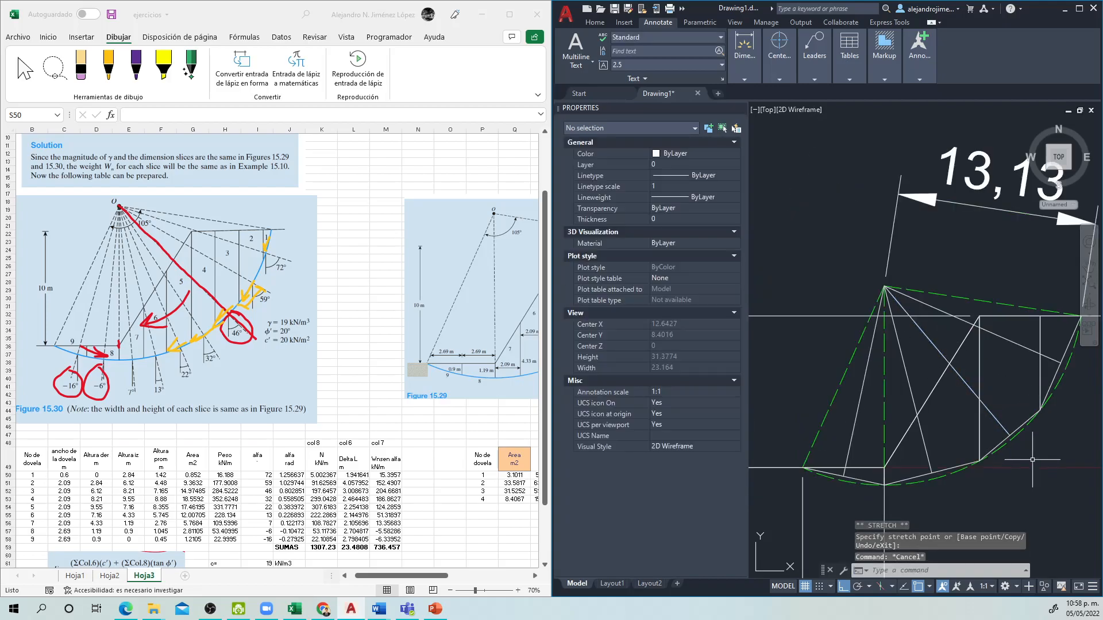
Step: Draw a vertical line downward from the midpoint of slice 1's base
{"action": "mouse_move", "coordinate": [1033, 481]}
{"action": "left_mouse_down"}
{"action": "mouse_move", "coordinate": [995, 415]}
{"action": "mouse_move", "coordinate": [998, 353]}
{"action": "left_mouse_up"}
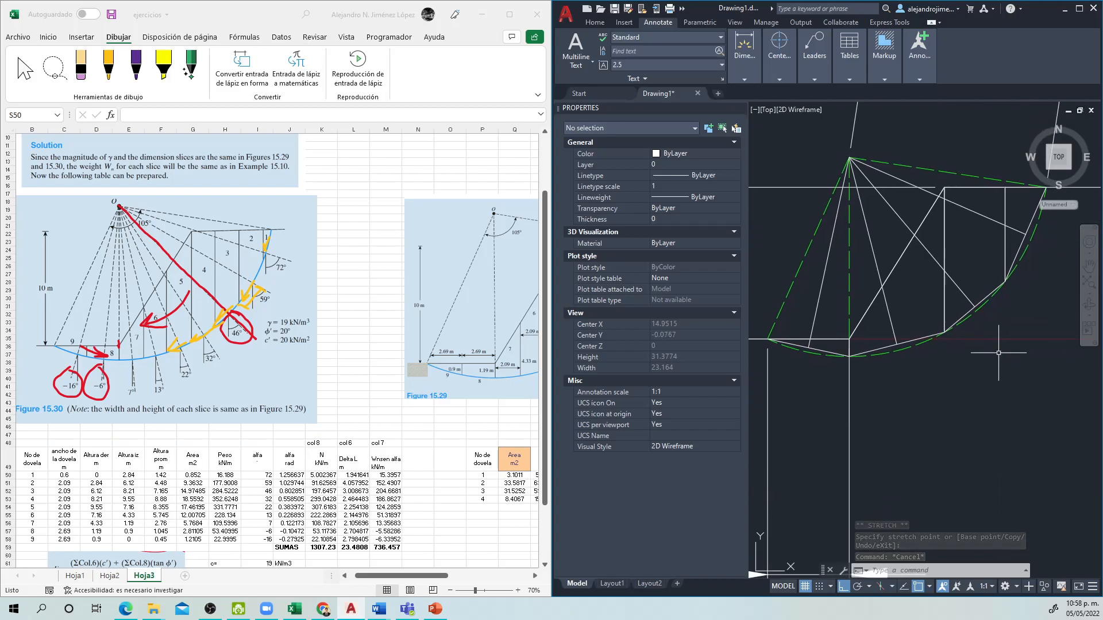
{"action": "scroll", "coordinate": [940, 361], "scroll_direction": "up", "scroll_amount": 2}
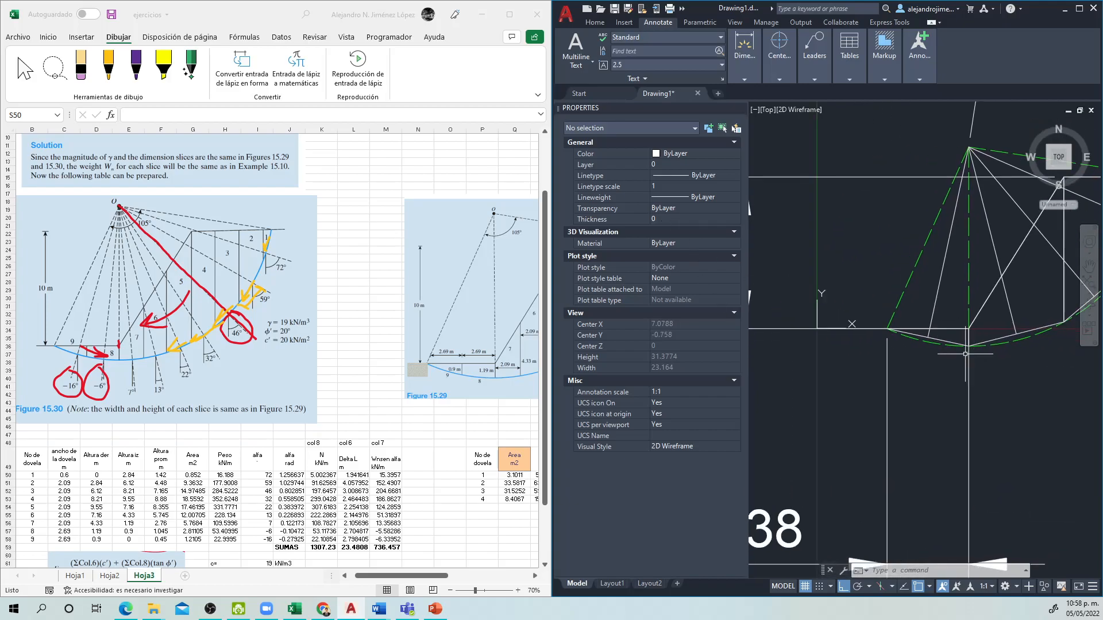
{"action": "type", "text": "l"}
{"action": "key", "text": "Return"}
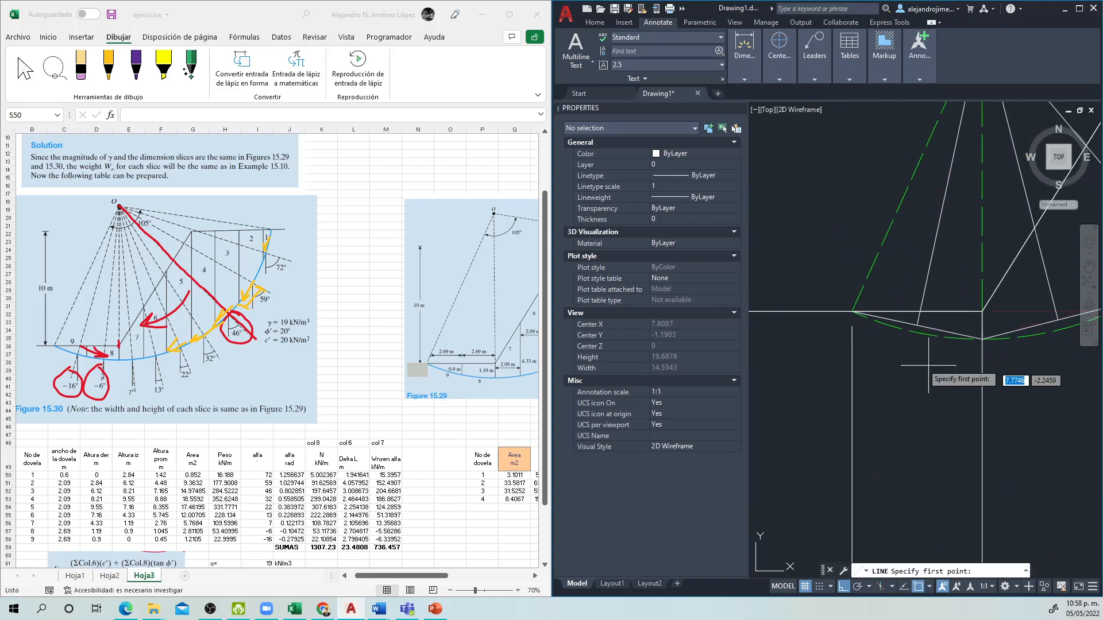
{"action": "left_click", "coordinate": [918, 325]}
{"action": "left_click", "coordinate": [920, 437]}
{"action": "key", "text": "Return"}
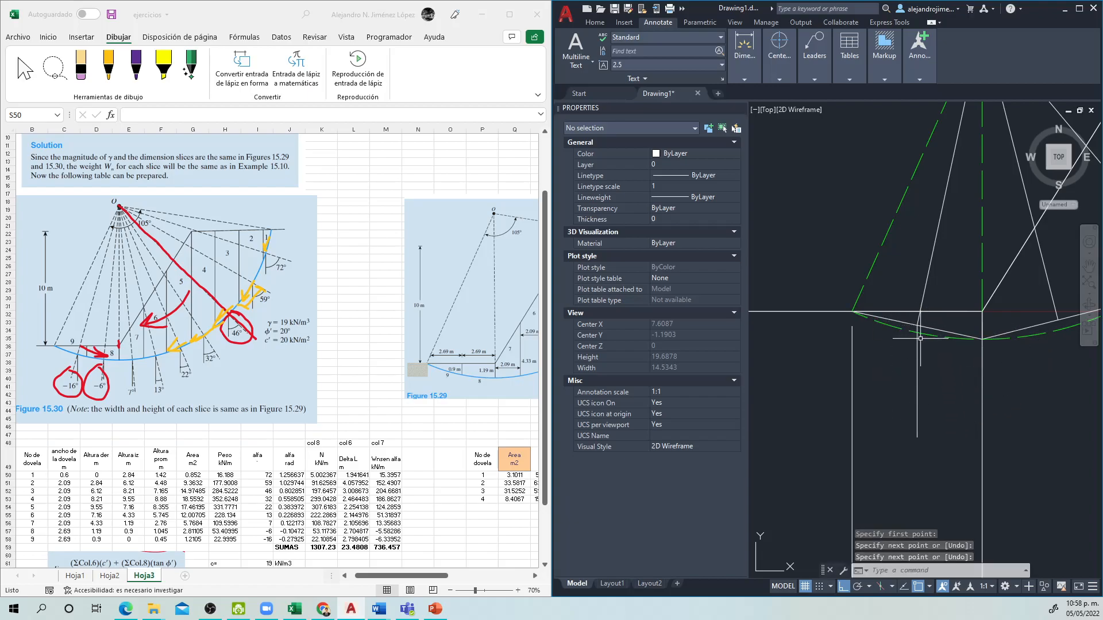
{"action": "left_click_drag", "start_coordinate": [992, 416], "coordinate": [922, 430]}
{"action": "key", "text": "Return"}
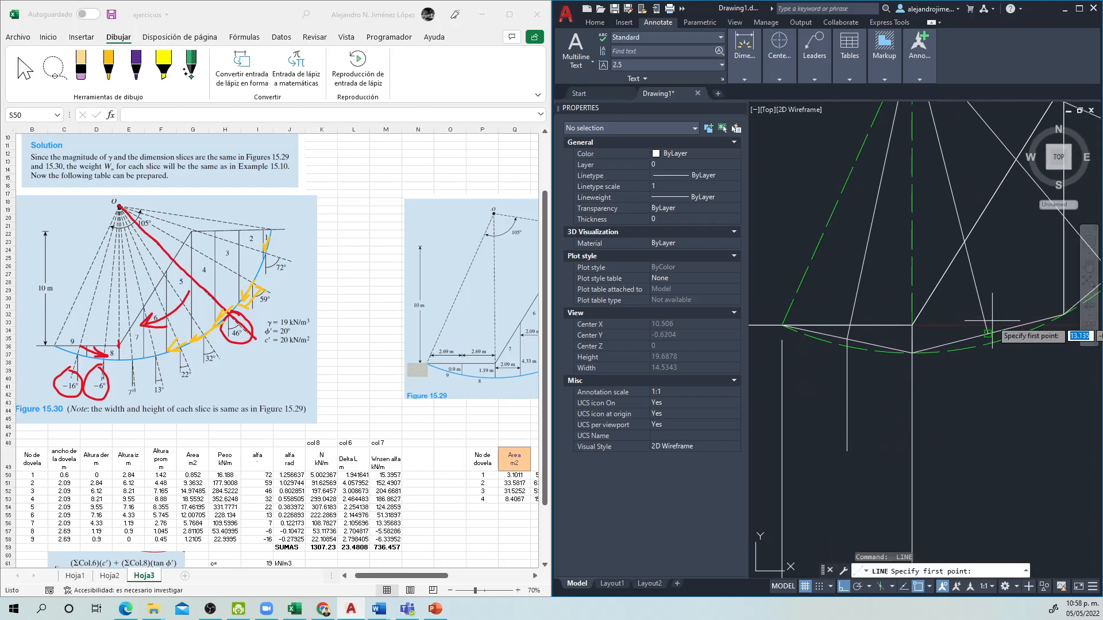
{"action": "left_click", "coordinate": [989, 332]}
{"action": "key", "text": "Return"}
{"action": "left_click", "coordinate": [1006, 429]}
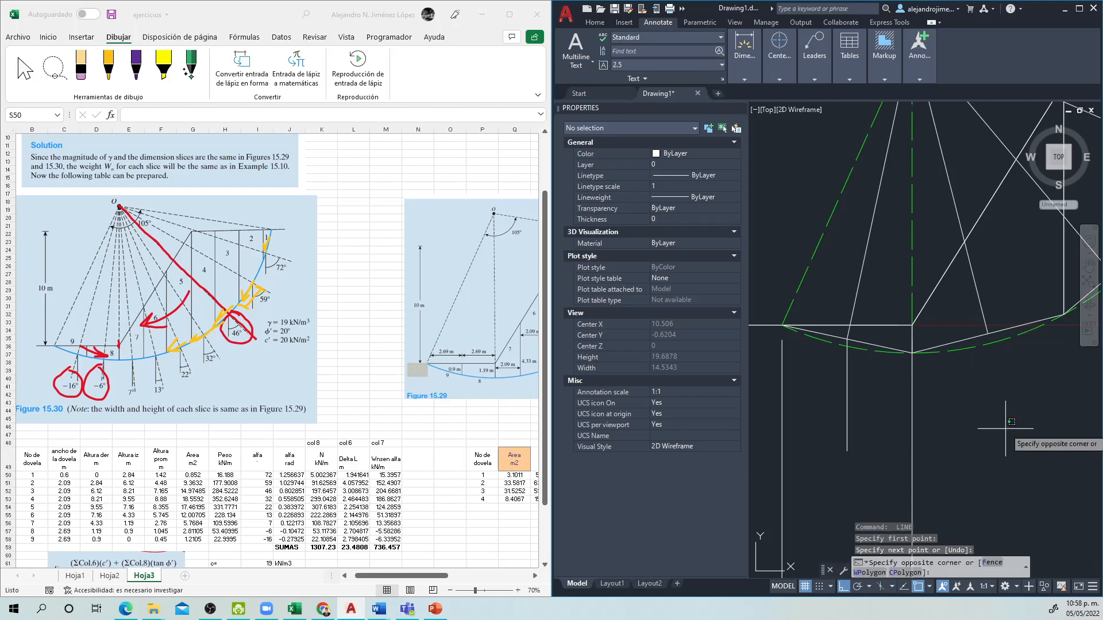
{"action": "left_click", "coordinate": [1005, 429]}
{"action": "left_click", "coordinate": [1019, 403]}
Step: Draw a vertical line downward from the midpoint of slice 2's base
{"action": "key", "text": "Return"}
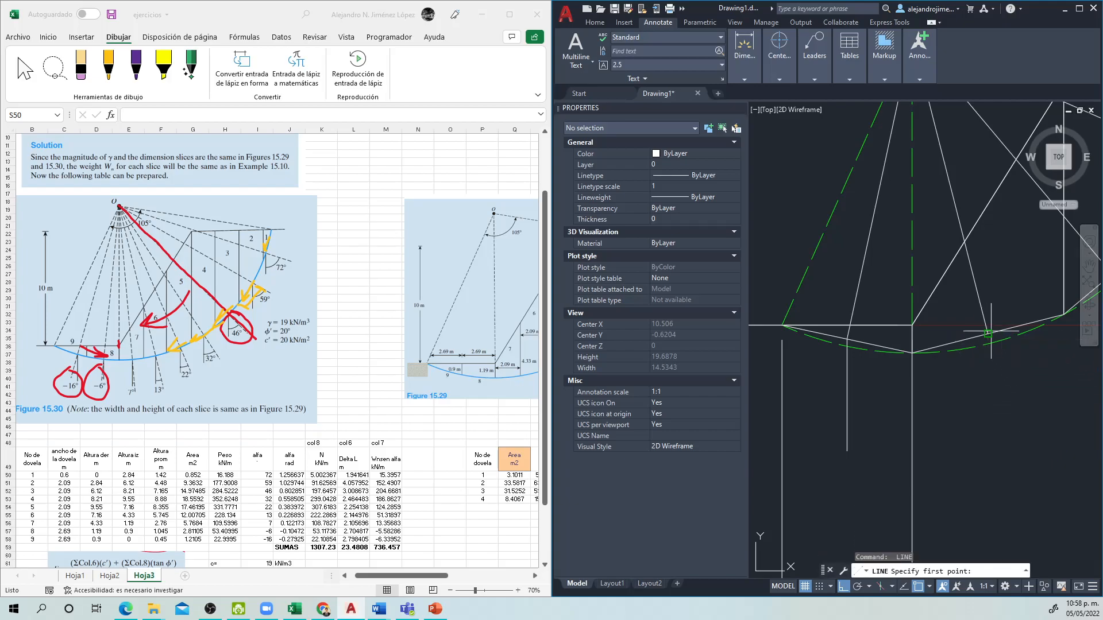
{"action": "left_click", "coordinate": [988, 333]}
{"action": "left_click", "coordinate": [988, 442]}
Step: Draw a vertical line downward from the midpoint of slice 3's base
{"action": "scroll", "coordinate": [1023, 491], "scroll_direction": "down", "scroll_amount": 2}
{"action": "left_click_drag", "start_coordinate": [974, 493], "coordinate": [863, 517]}
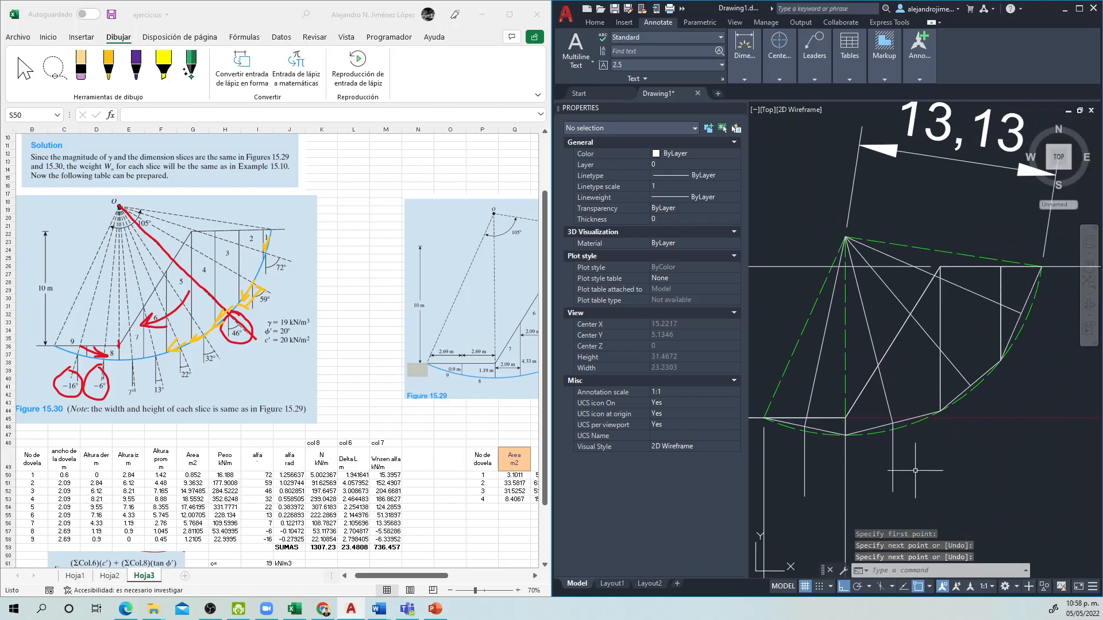
{"action": "key", "text": "Return"}
{"action": "scroll", "coordinate": [990, 367], "scroll_direction": "up", "scroll_amount": 2}
{"action": "left_click", "coordinate": [959, 399]}
{"action": "left_click", "coordinate": [980, 533]}
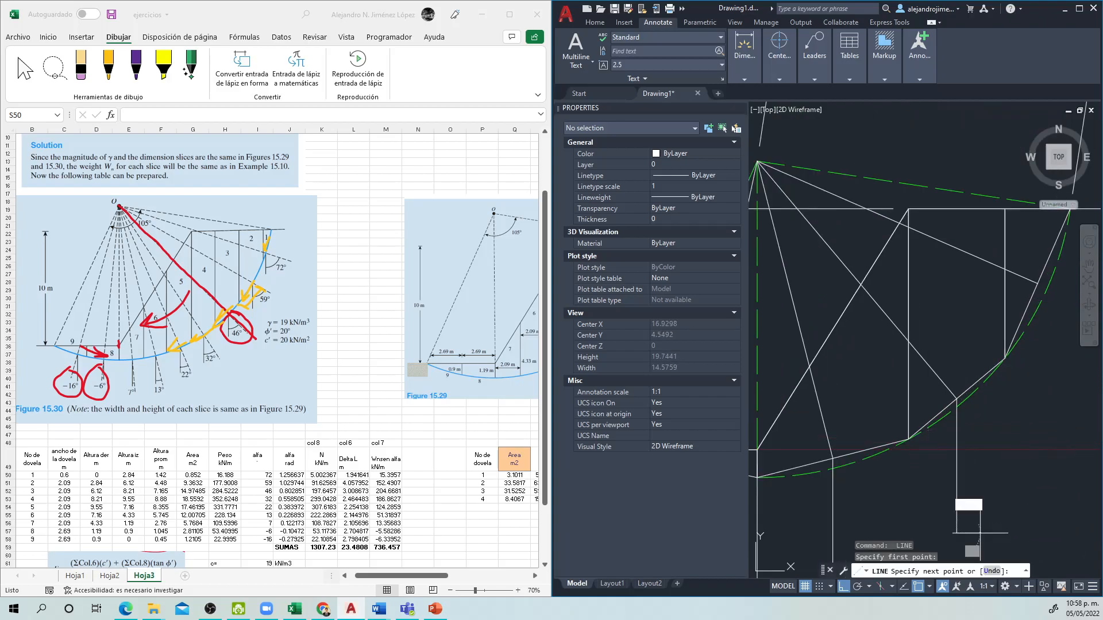
{"action": "key", "text": "Return"}
Step: Draw a vertical line downward from the midpoint of slice 4's base
{"action": "left_click_drag", "start_coordinate": [1021, 420], "coordinate": [955, 439]}
{"action": "key", "text": "Return"}
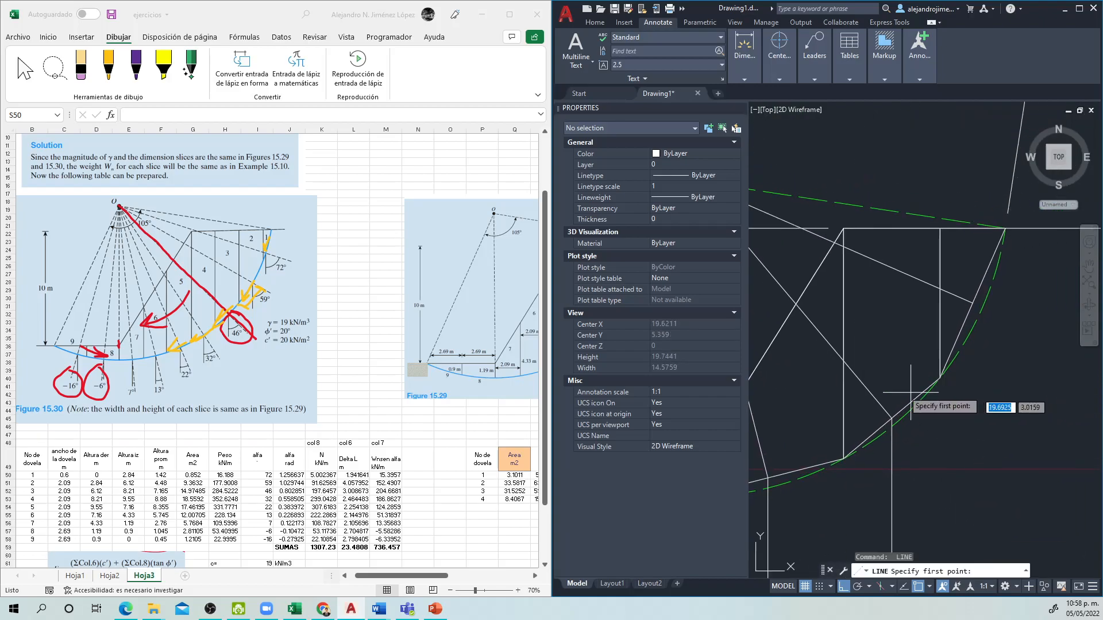
{"action": "left_click", "coordinate": [972, 302]}
{"action": "left_click", "coordinate": [1005, 474]}
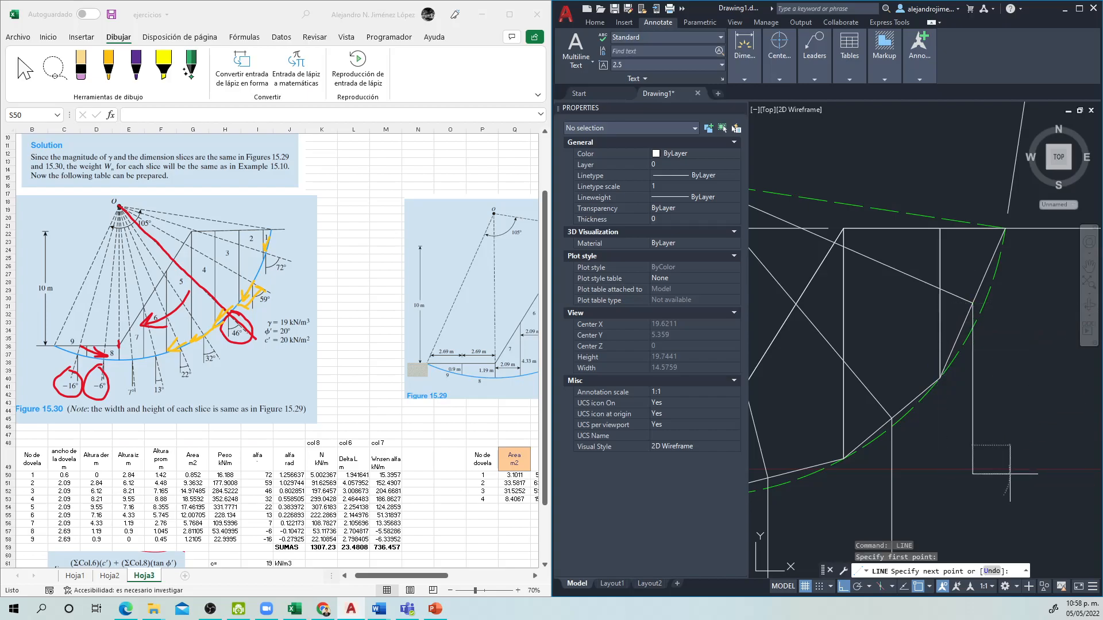
{"action": "key", "text": "Return"}
Step: Add an angular dimension between slice 1's centre line and its vertical line, placed below the slice on the acute side
{"action": "scroll", "coordinate": [1002, 459], "scroll_direction": "down", "scroll_amount": 4}
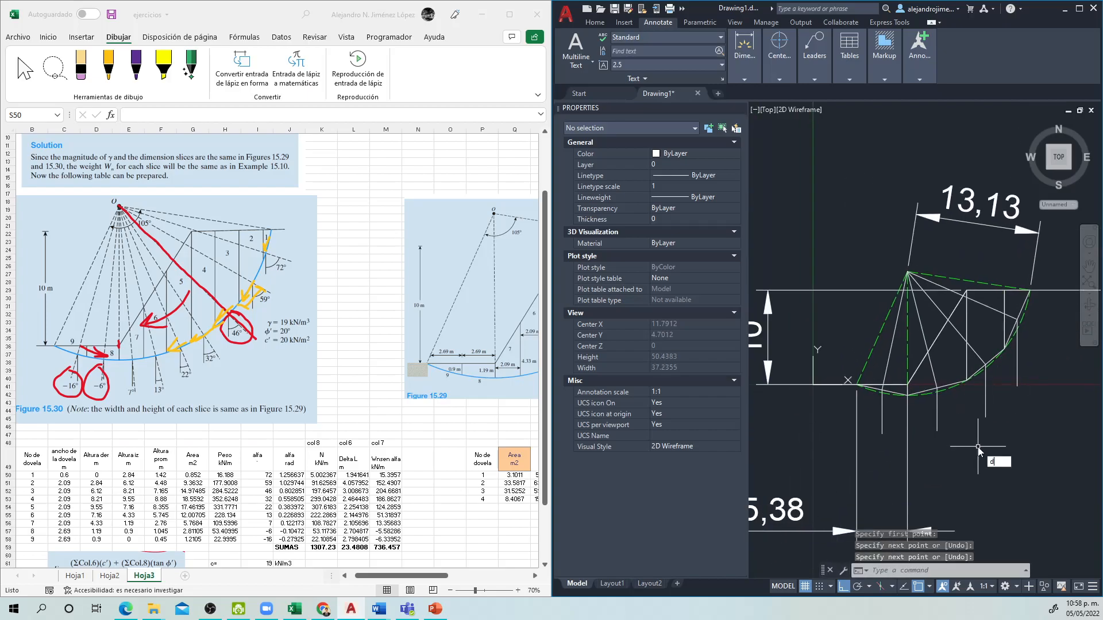
{"action": "type", "text": "dan"}
{"action": "key", "text": "Return"}
{"action": "scroll", "coordinate": [881, 401], "scroll_direction": "up", "scroll_amount": 4}
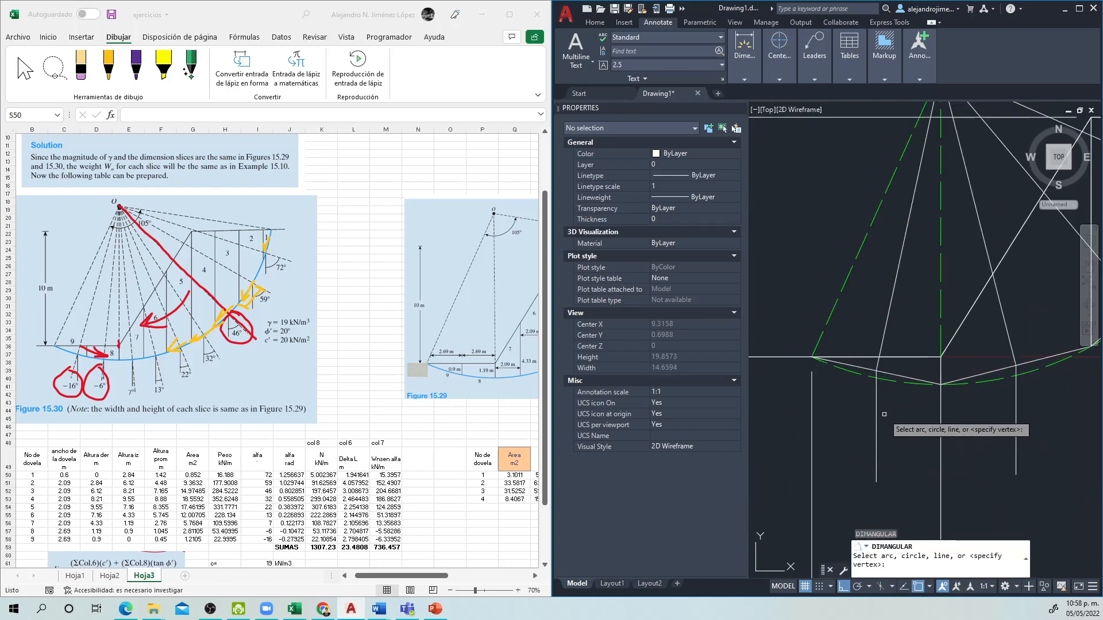
{"action": "left_click", "coordinate": [877, 401]}
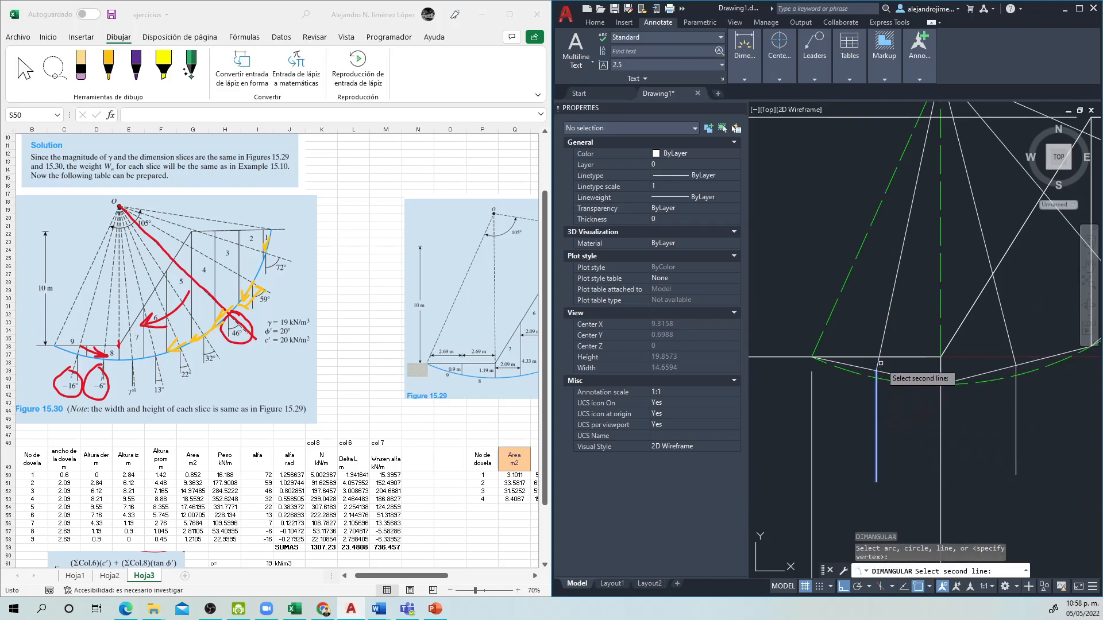
{"action": "left_click", "coordinate": [879, 363]}
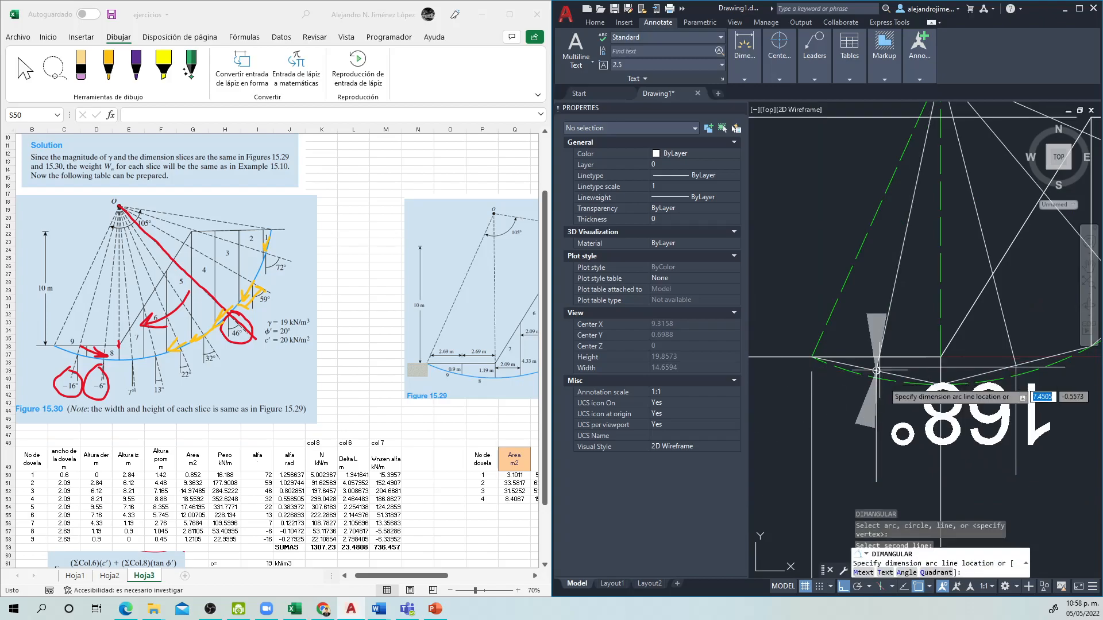
{"action": "left_click_drag", "start_coordinate": [901, 473], "coordinate": [911, 336]}
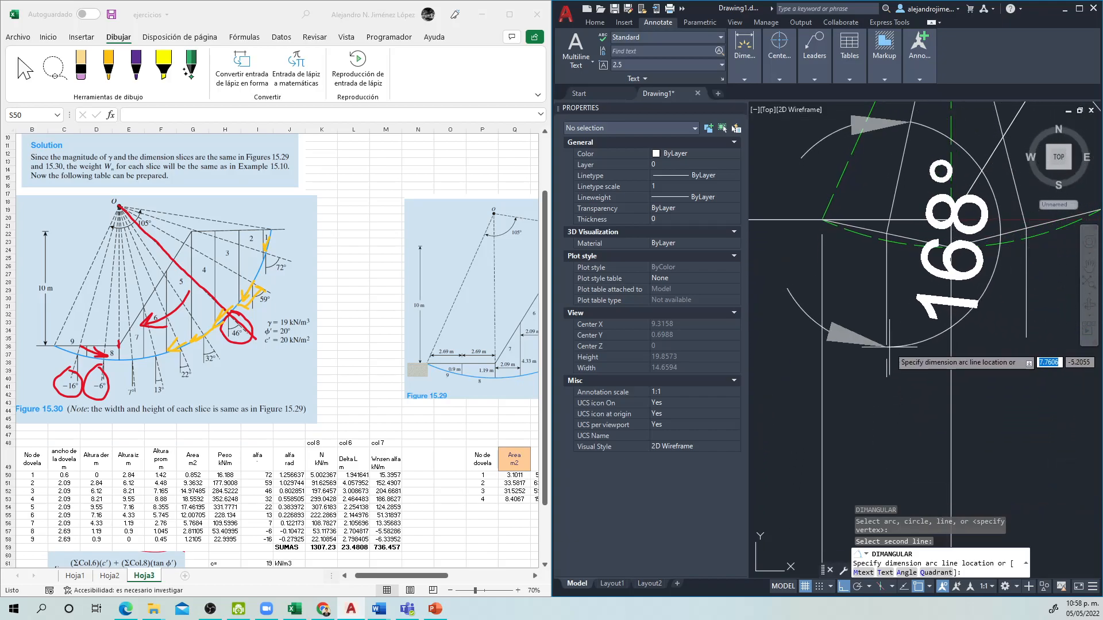
{"action": "left_click_drag", "start_coordinate": [851, 449], "coordinate": [851, 449]}
{"action": "scroll", "coordinate": [852, 448], "scroll_direction": "down", "scroll_amount": 2}
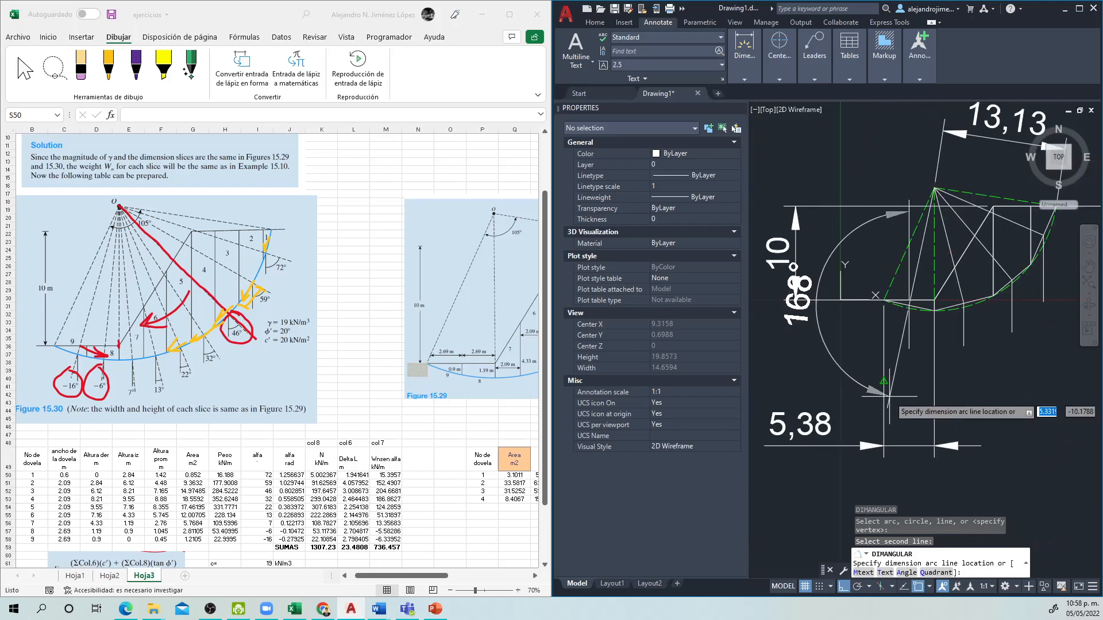
{"action": "left_click", "coordinate": [887, 405]}
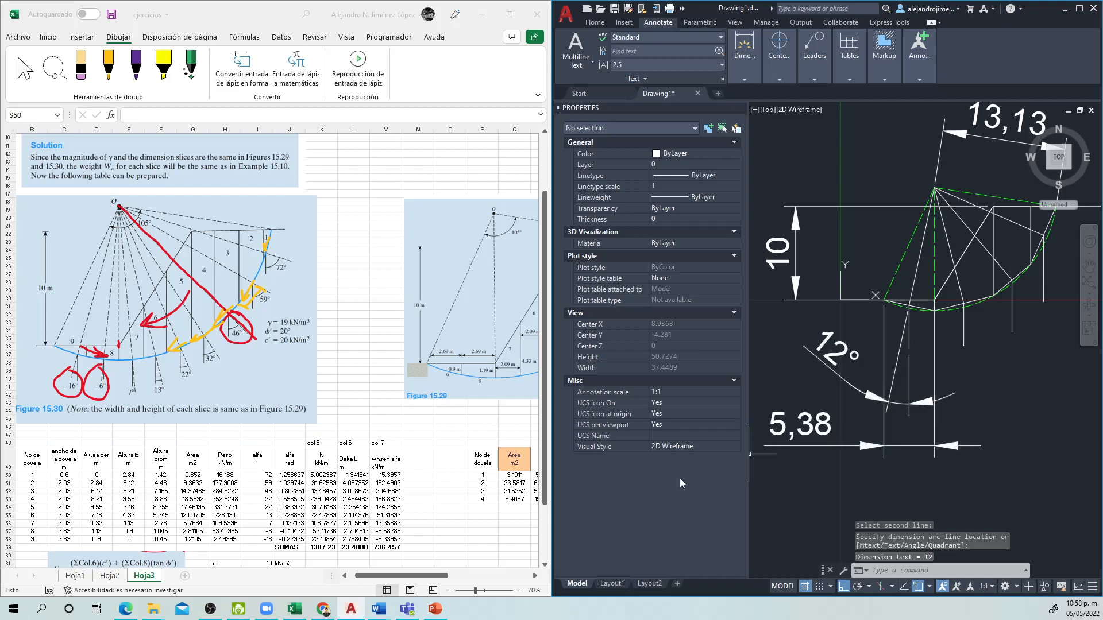
Step: In the second Excel table, enter -12 as the alfa angle of slice 1 in cell S50
{"action": "mouse_move", "coordinate": [431, 577]}
{"action": "left_mouse_down"}
{"action": "mouse_move", "coordinate": [446, 578]}
{"action": "mouse_move", "coordinate": [424, 578]}
{"action": "left_mouse_up"}
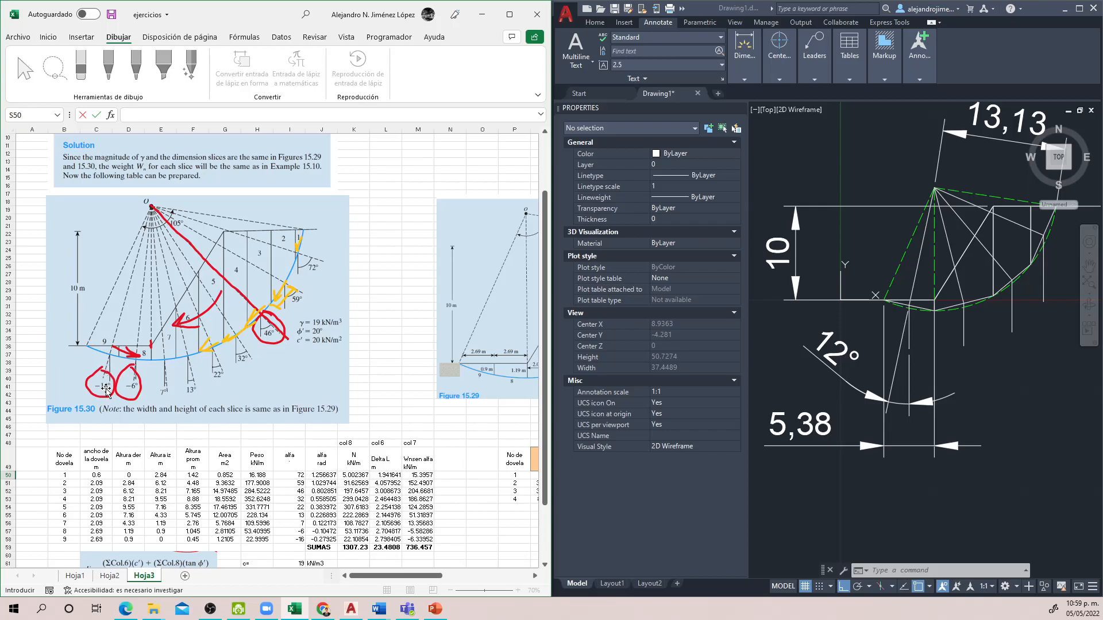
{"action": "left_click", "coordinate": [473, 463]}
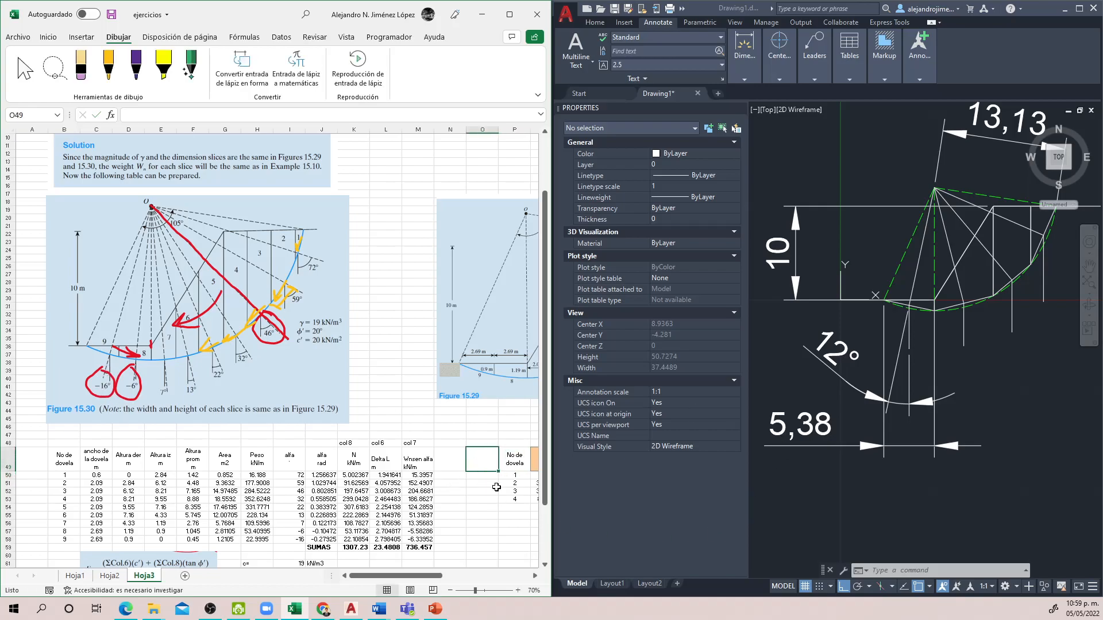
{"action": "key", "text": "Right"}
{"action": "key", "text": "Right"}
{"action": "key", "text": "Right"}
{"action": "key", "text": "Right"}
{"action": "key", "text": "Right"}
{"action": "key", "text": "Right"}
{"action": "key", "text": "Down"}
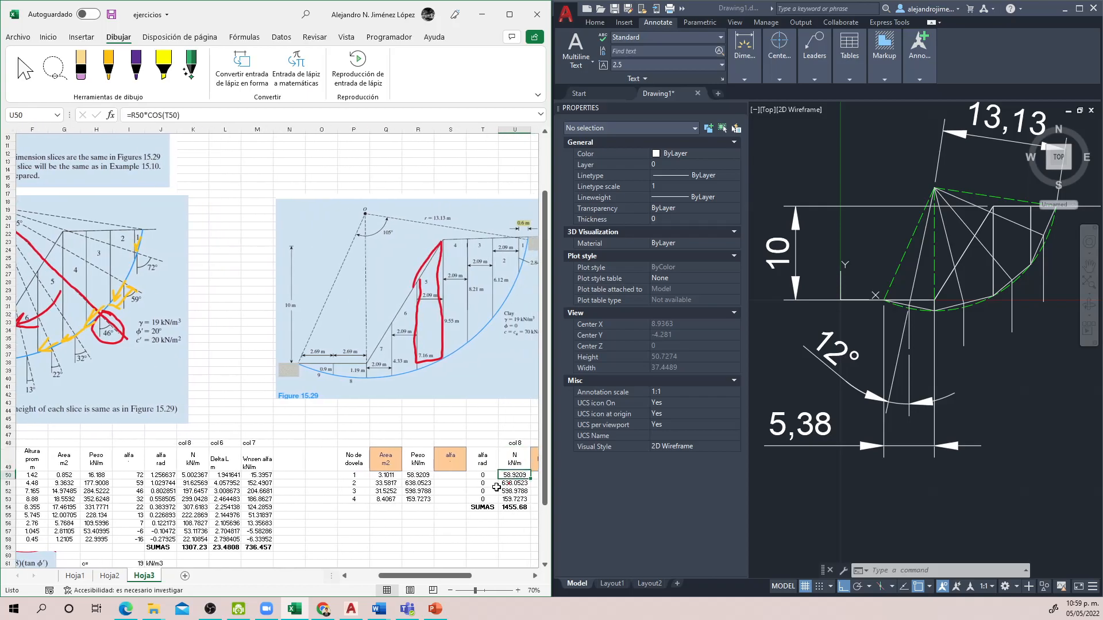
{"action": "key", "text": "Left"}
{"action": "key", "text": "Left"}
{"action": "type", "text": "-"}
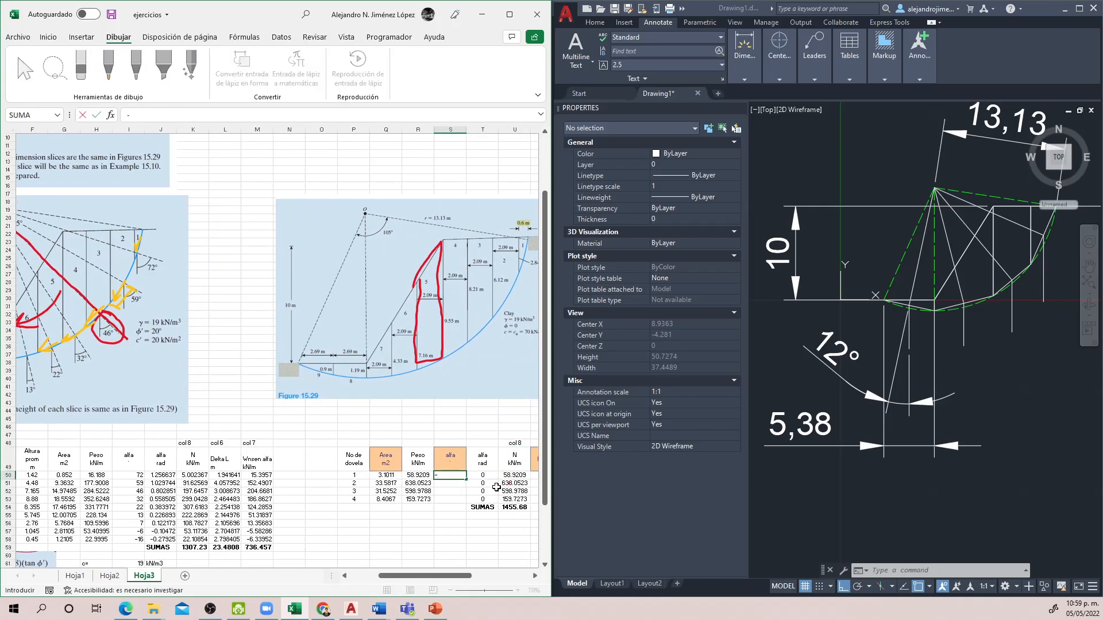
{"action": "key", "text": "Return"}
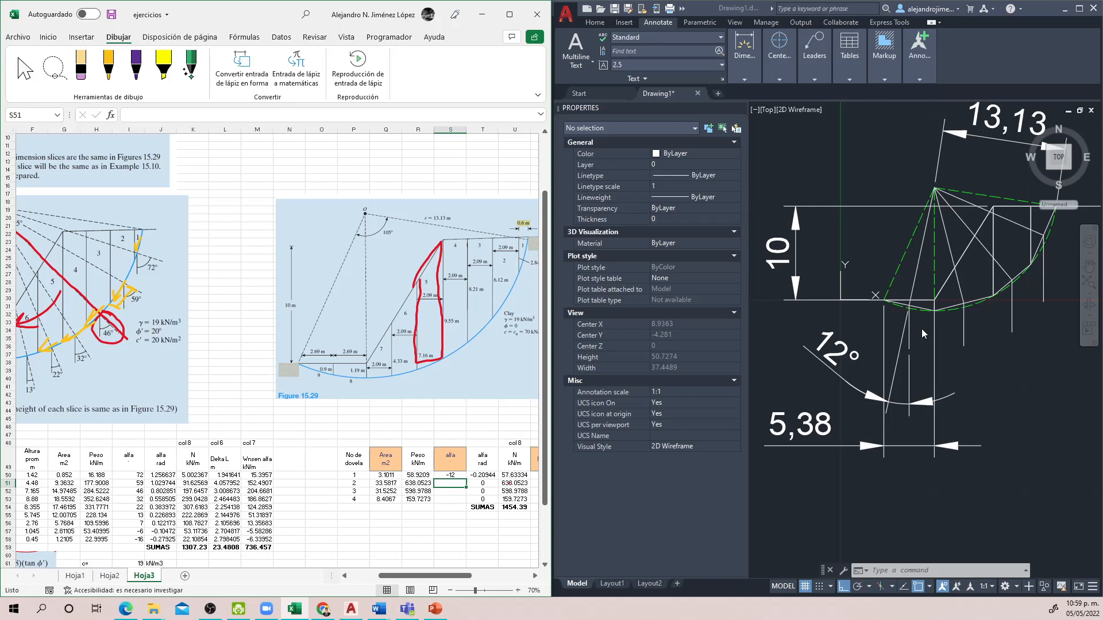
Step: In AutoCAD, add an angular dimension between slice 2's centre line and its vertical line, placed below the slice
{"action": "left_click_drag", "start_coordinate": [434, 575], "coordinate": [487, 547]}
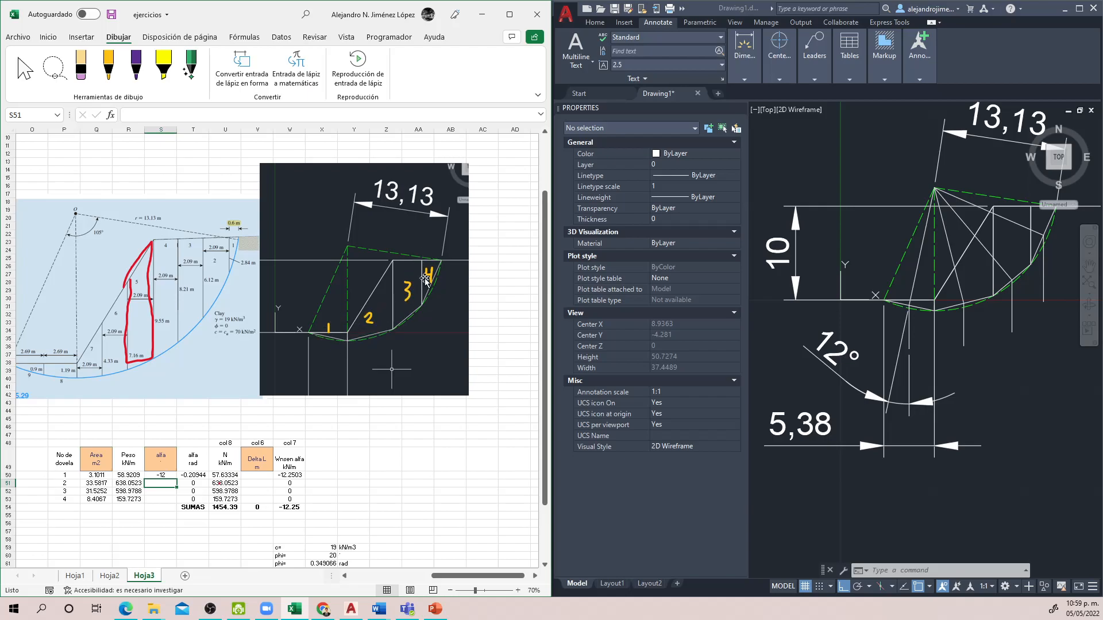
{"action": "left_click", "coordinate": [915, 384]}
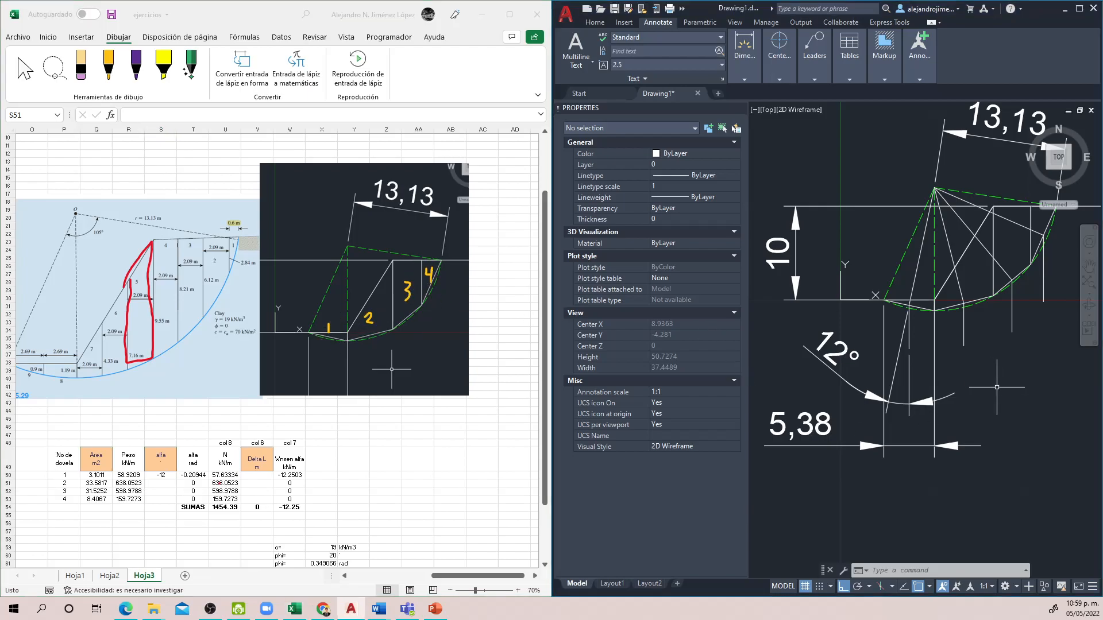
{"action": "type", "text": "dan"}
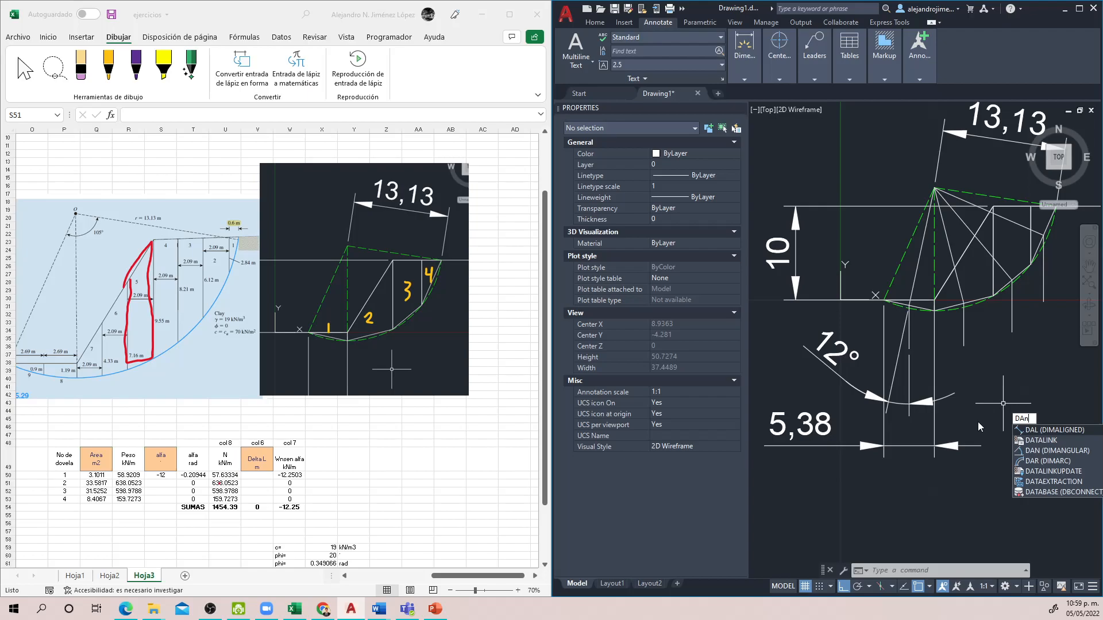
{"action": "key", "text": "Return"}
{"action": "left_click", "coordinate": [963, 297]}
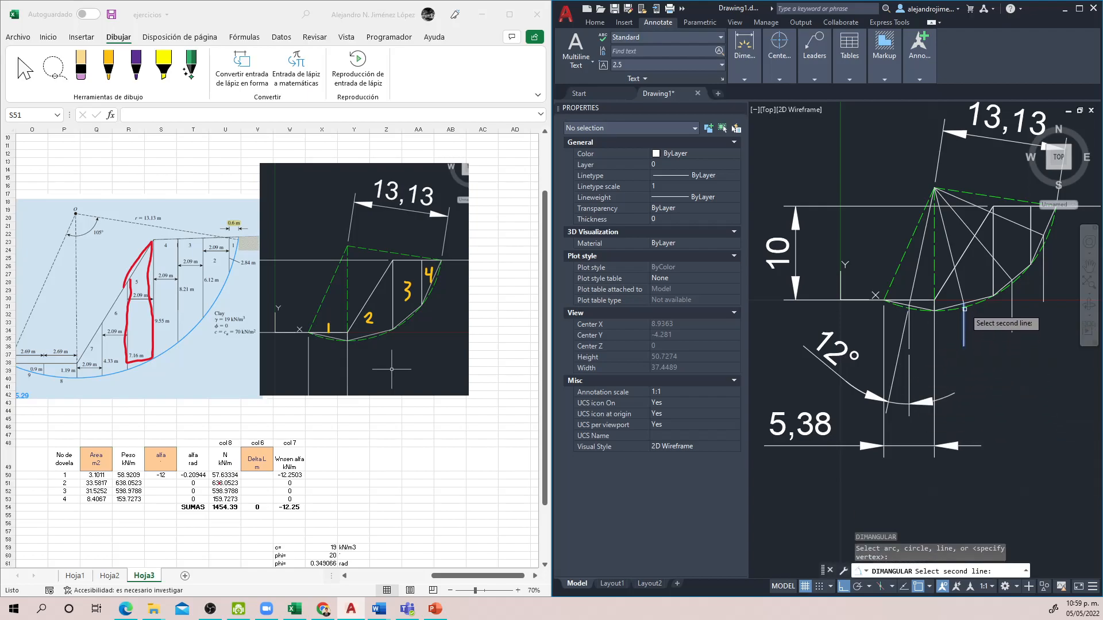
{"action": "left_click", "coordinate": [935, 270]}
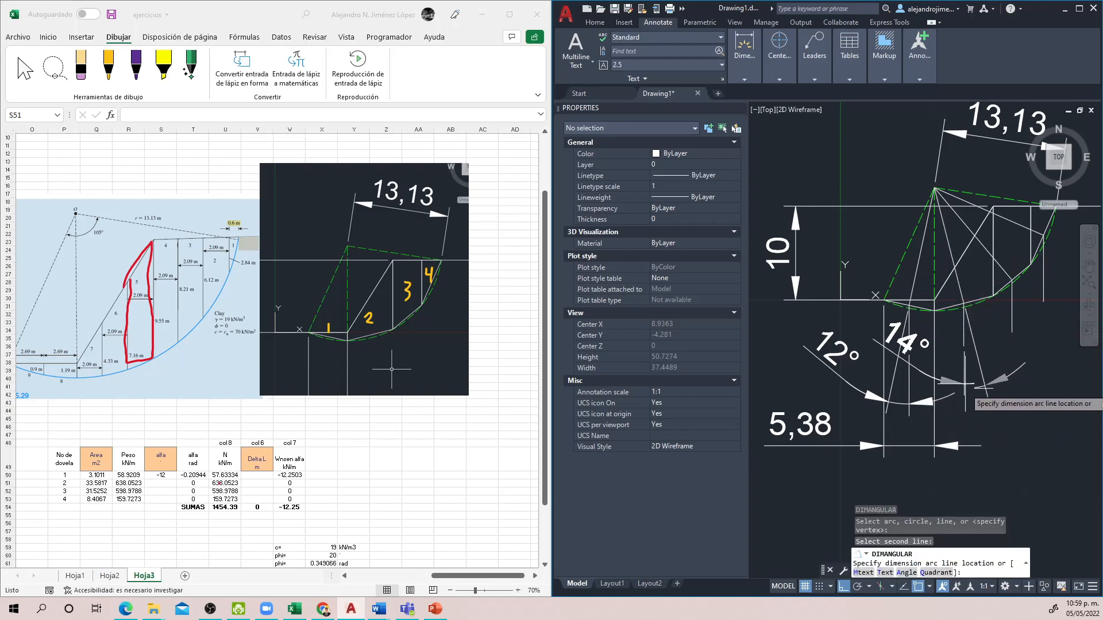
{"action": "left_click", "coordinate": [952, 400]}
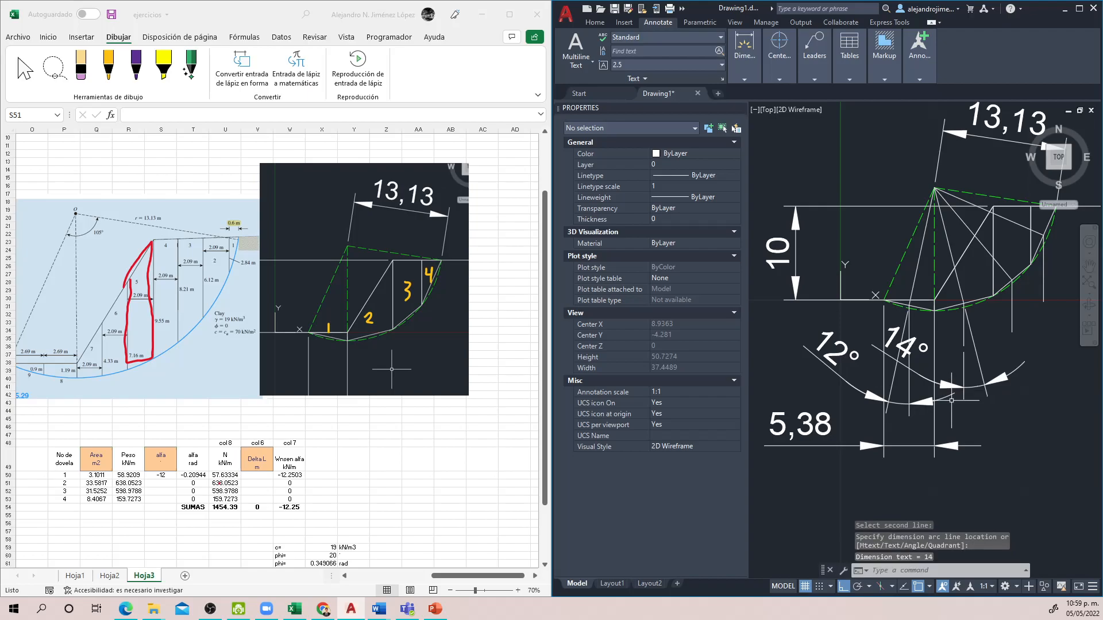
Step: In the second Excel table, enter 14 as the alfa angle of slice 2 in cell S51
{"action": "left_click", "coordinate": [348, 518]}
{"action": "type", "text": "14"}
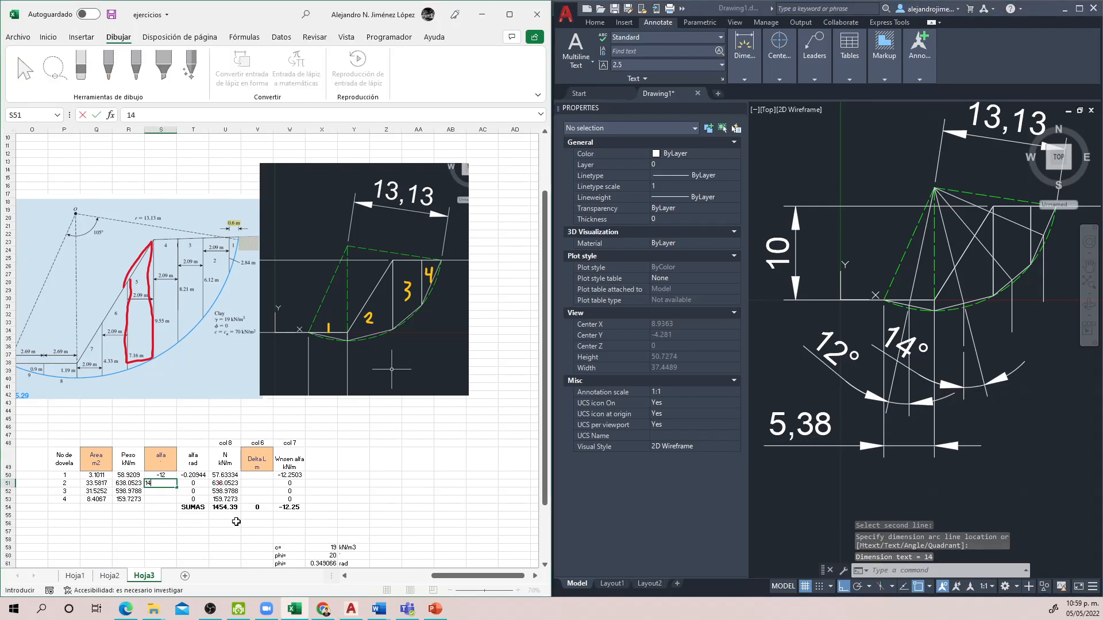
{"action": "key", "text": "Return"}
Step: In AutoCAD, add an angular dimension between slice 3's vertical line and its centre line, placed below the slice
{"action": "left_click", "coordinate": [1009, 363]}
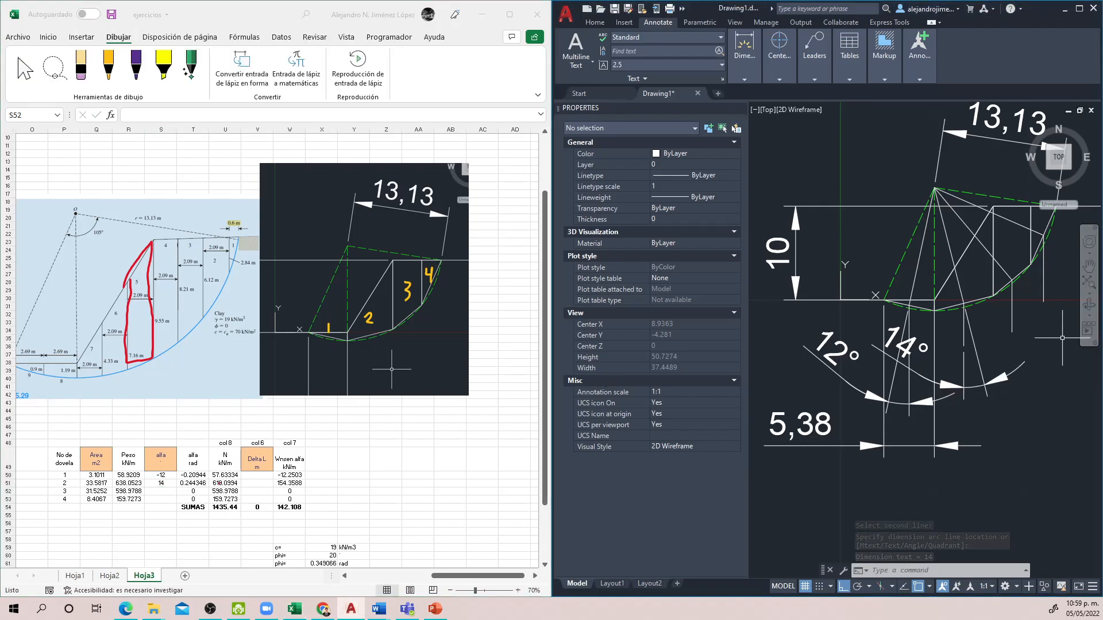
{"action": "type", "text": "d"}
{"action": "left_click_drag", "start_coordinate": [1015, 378], "coordinate": [946, 406]}
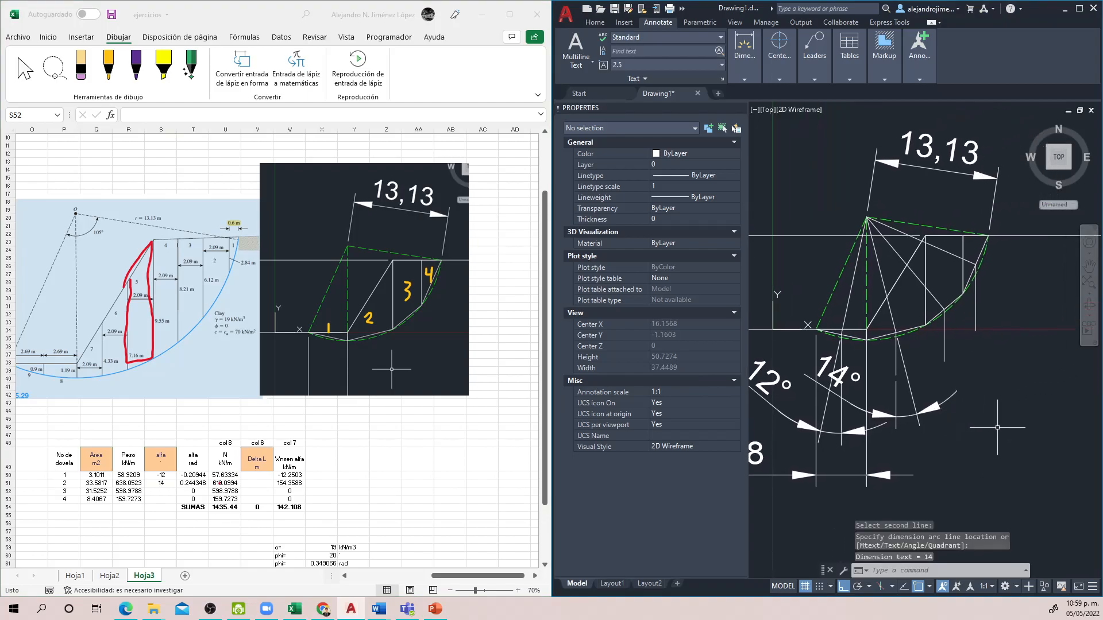
{"action": "type", "text": "B"}
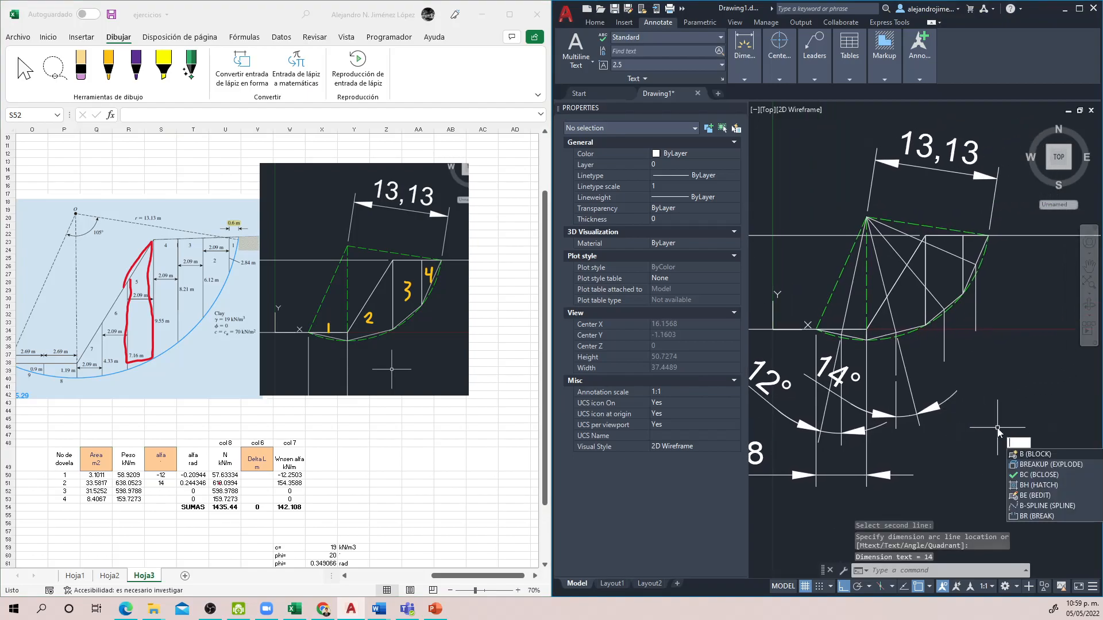
{"action": "key", "text": "BackSpace"}
{"action": "left_click", "coordinate": [918, 571]}
{"action": "key", "text": "Return"}
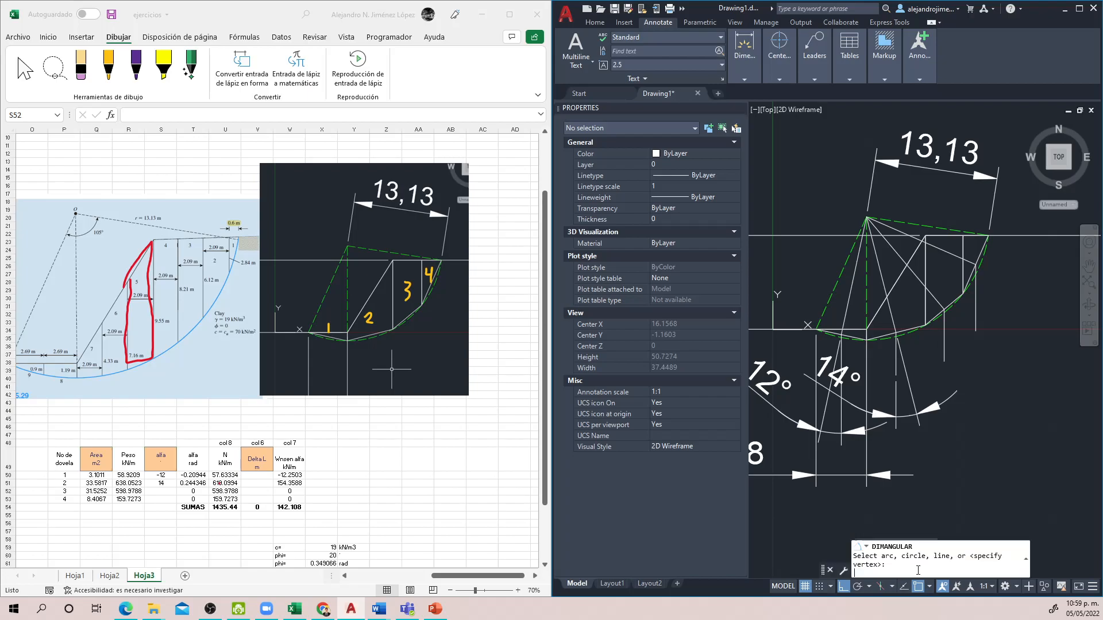
{"action": "left_click", "coordinate": [945, 329]}
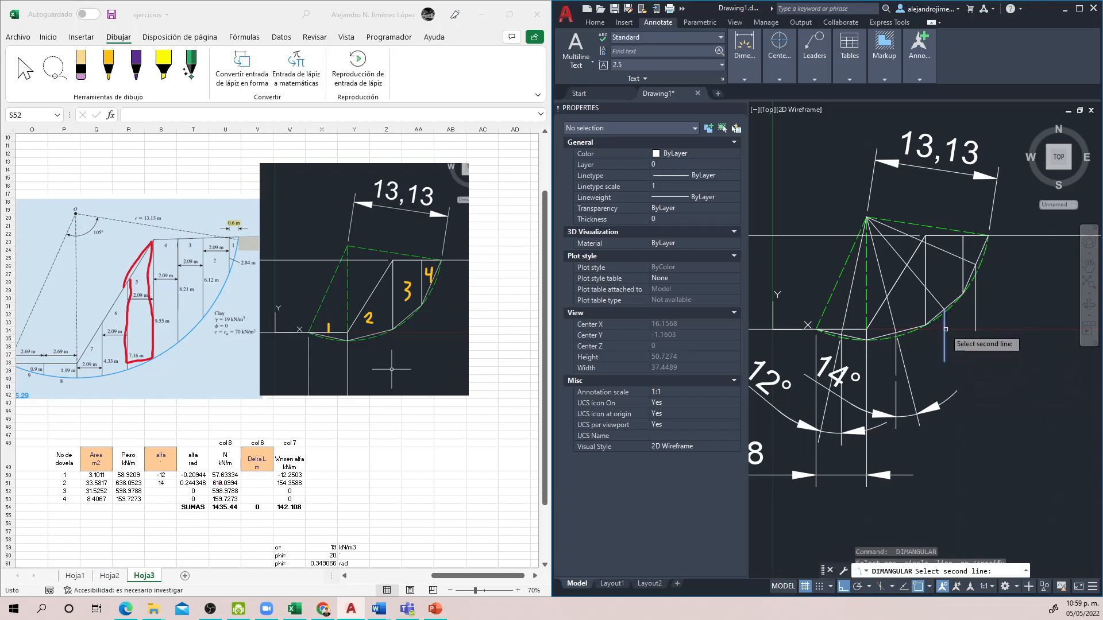
{"action": "left_click", "coordinate": [935, 306]}
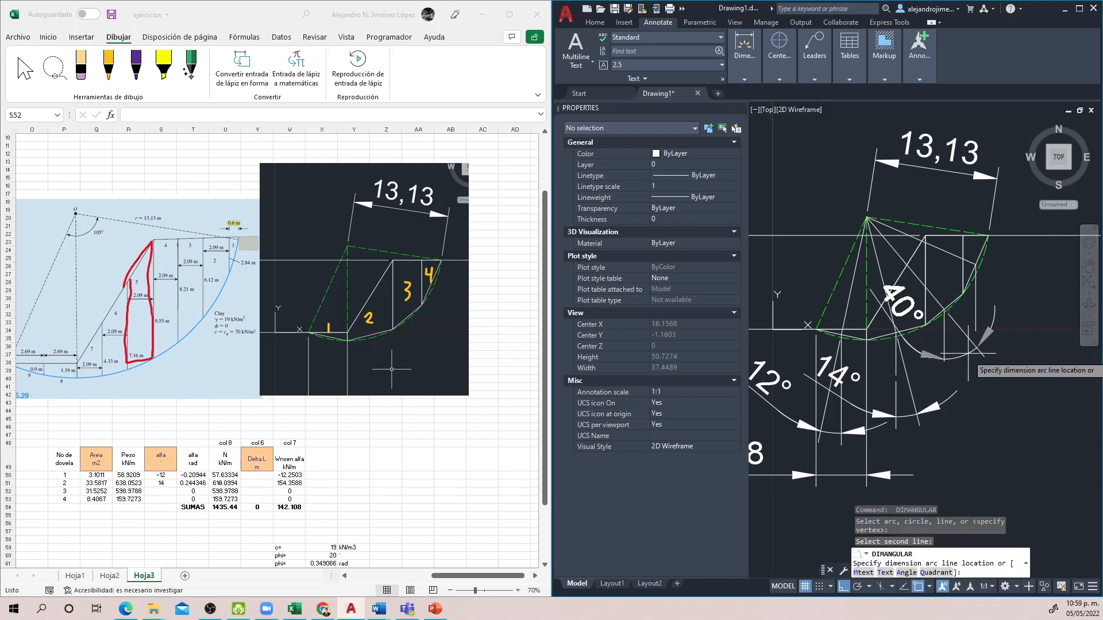
{"action": "left_click", "coordinate": [957, 391]}
Step: In the second Excel table, enter 40 as the alfa angle of slice 3 in cell S52
{"action": "left_click", "coordinate": [306, 533]}
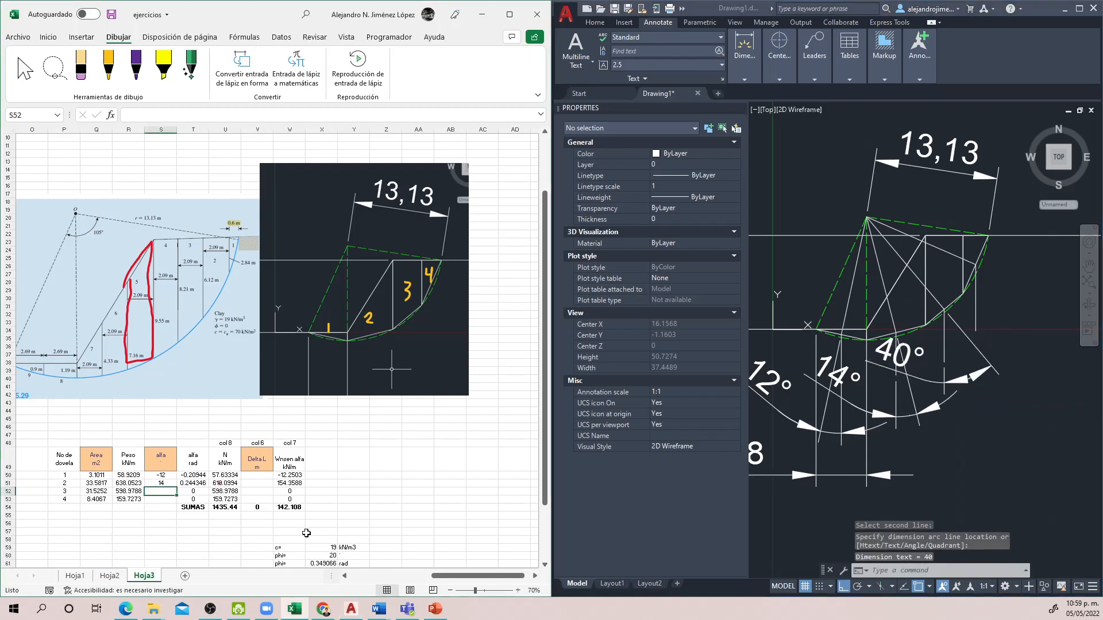
{"action": "type", "text": "40"}
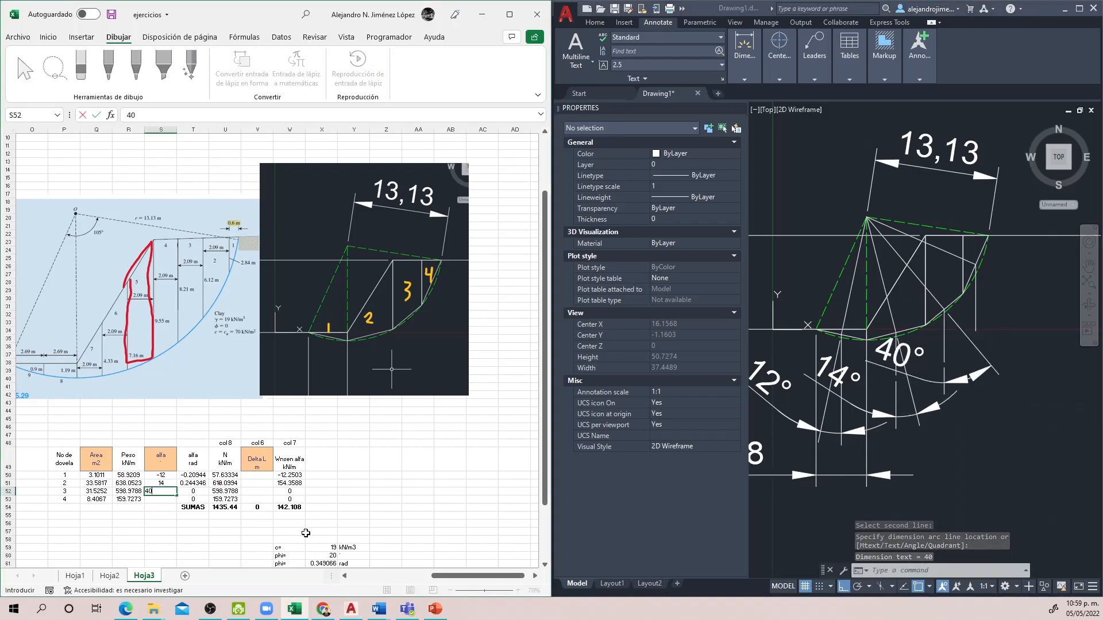
{"action": "key", "text": "Return"}
Step: In AutoCAD, add an angular dimension between slice 4's centre line and its vertical line, placed below the slice
{"action": "left_click", "coordinate": [1060, 301]}
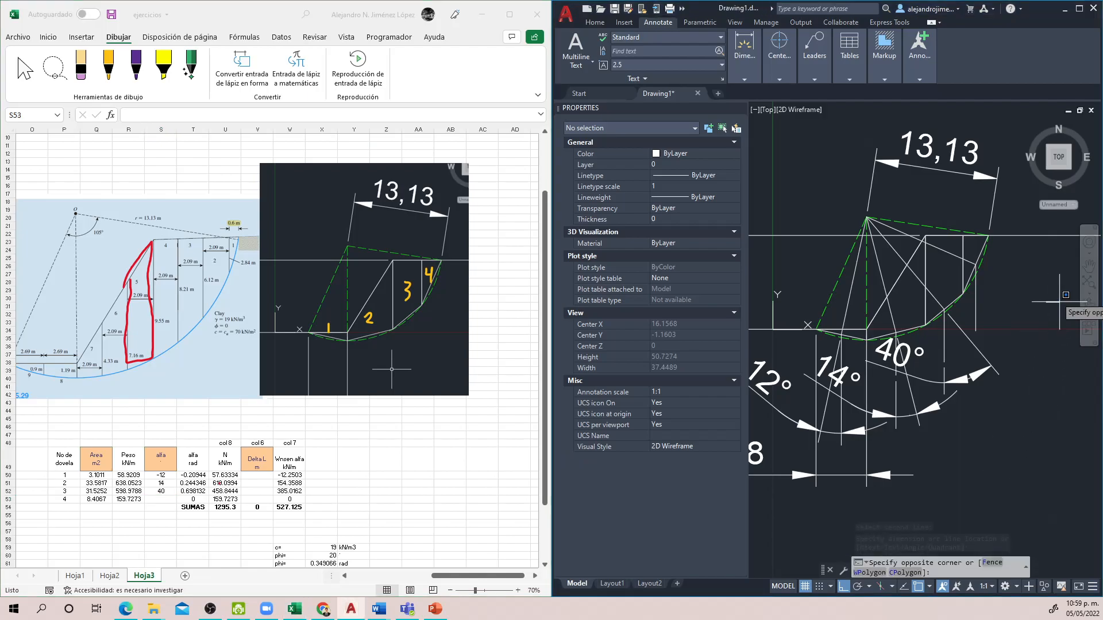
{"action": "key", "text": "Escape"}
{"action": "key", "text": "Return"}
{"action": "scroll", "coordinate": [977, 264], "scroll_direction": "up", "scroll_amount": 2}
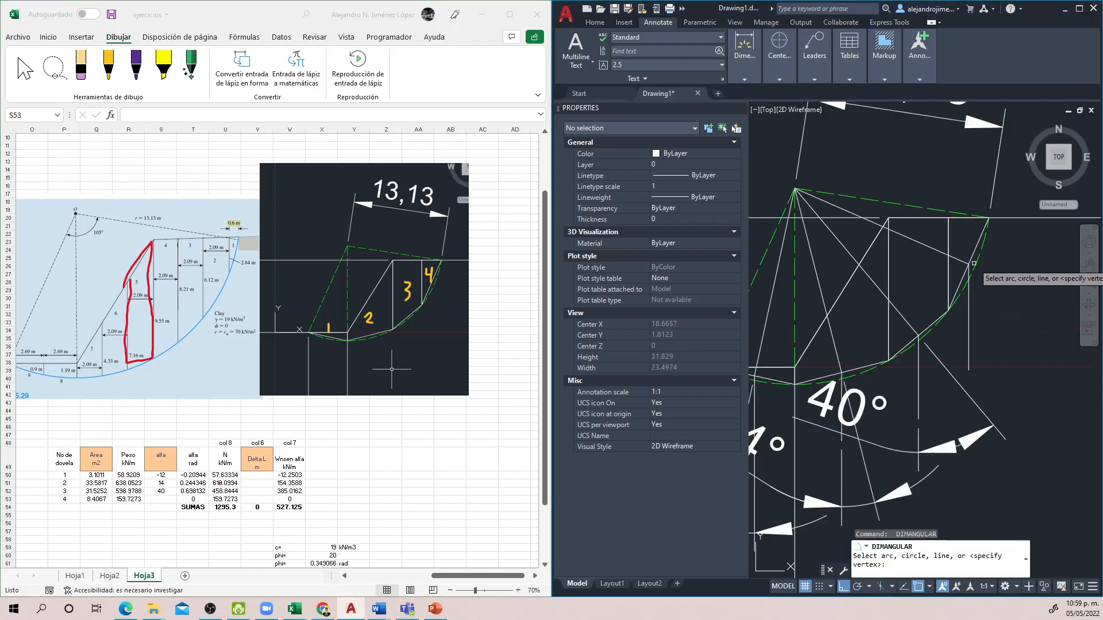
{"action": "left_click", "coordinate": [960, 259]}
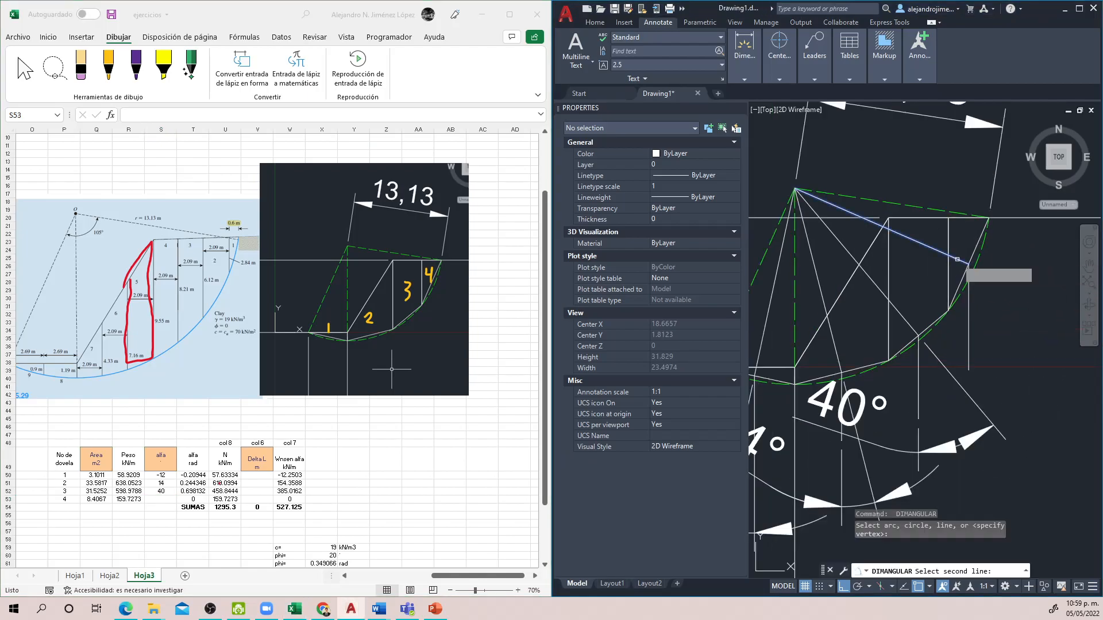
{"action": "left_click", "coordinate": [970, 301]}
{"action": "left_click", "coordinate": [1029, 405]}
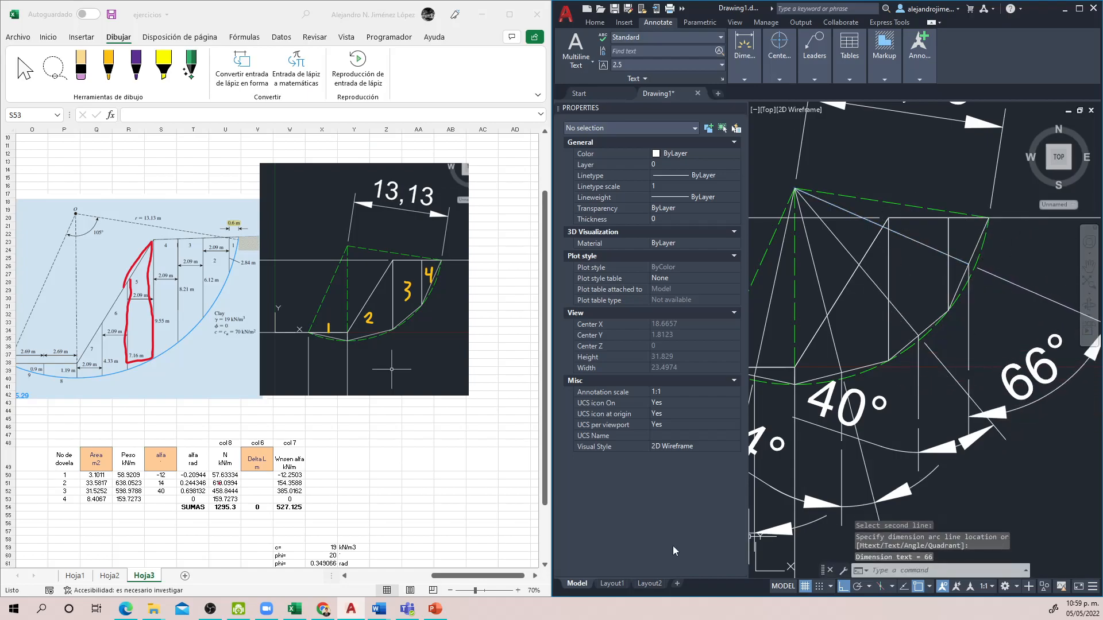
Step: In the second Excel table, enter 66 as the alfa angle of slice 4 in cell S53
{"action": "left_click", "coordinate": [309, 556]}
{"action": "type", "text": "66"}
{"action": "key", "text": "Return"}
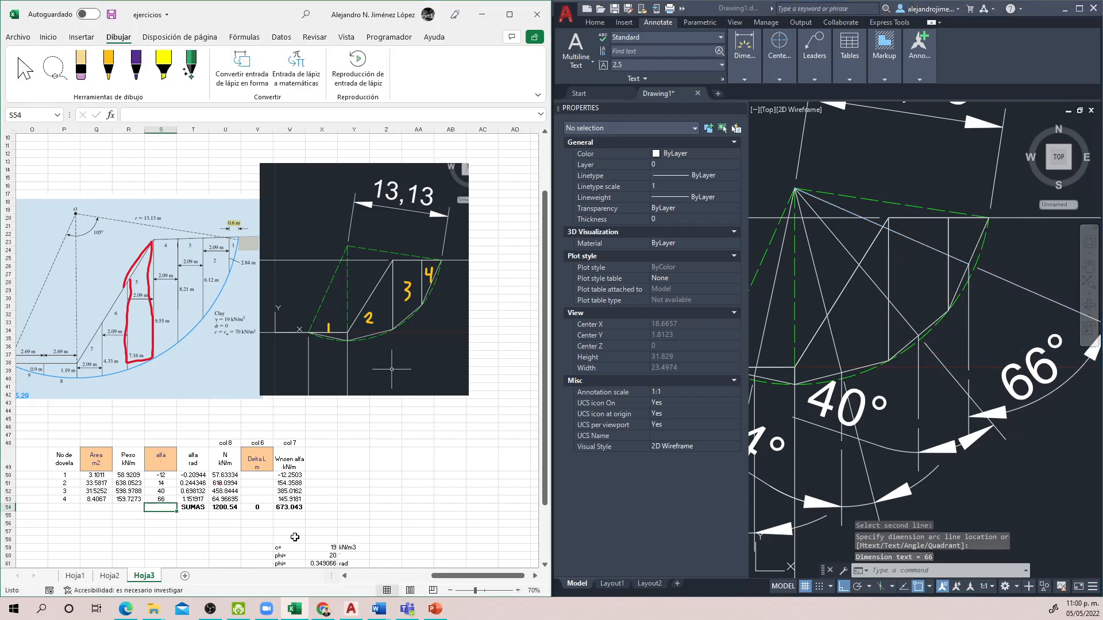
Step: Change slice 1's weight formula in cell R50 to =Q50*$X$62 so it references the gama cell absolutely
{"action": "left_click", "coordinate": [128, 476]}
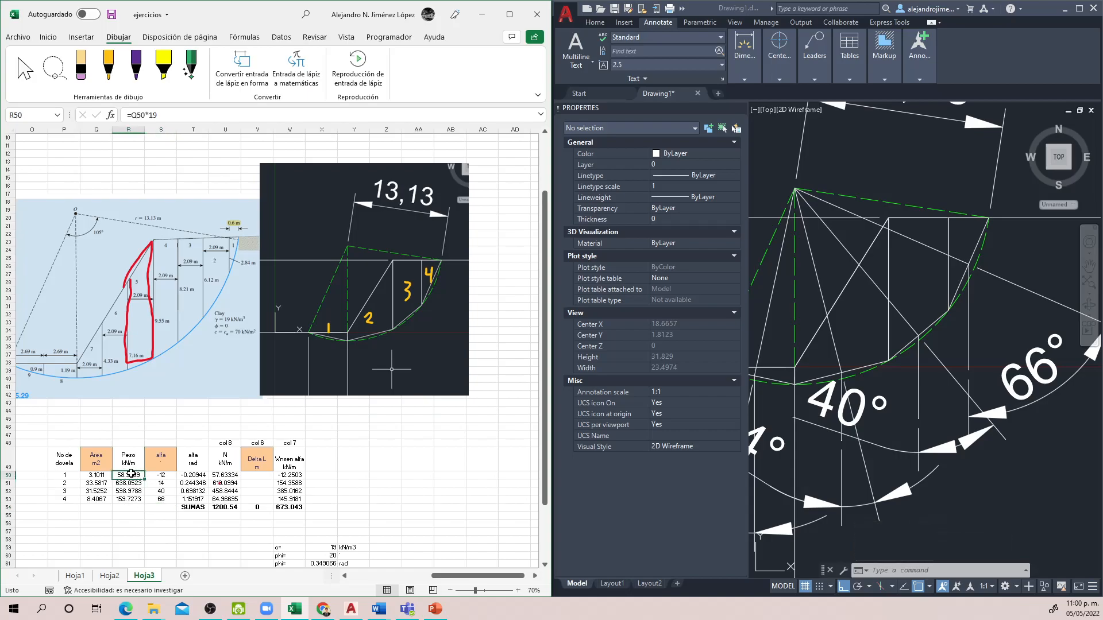
{"action": "double_click", "coordinate": [131, 474]}
{"action": "scroll", "coordinate": [151, 483], "scroll_direction": "down", "scroll_amount": 2}
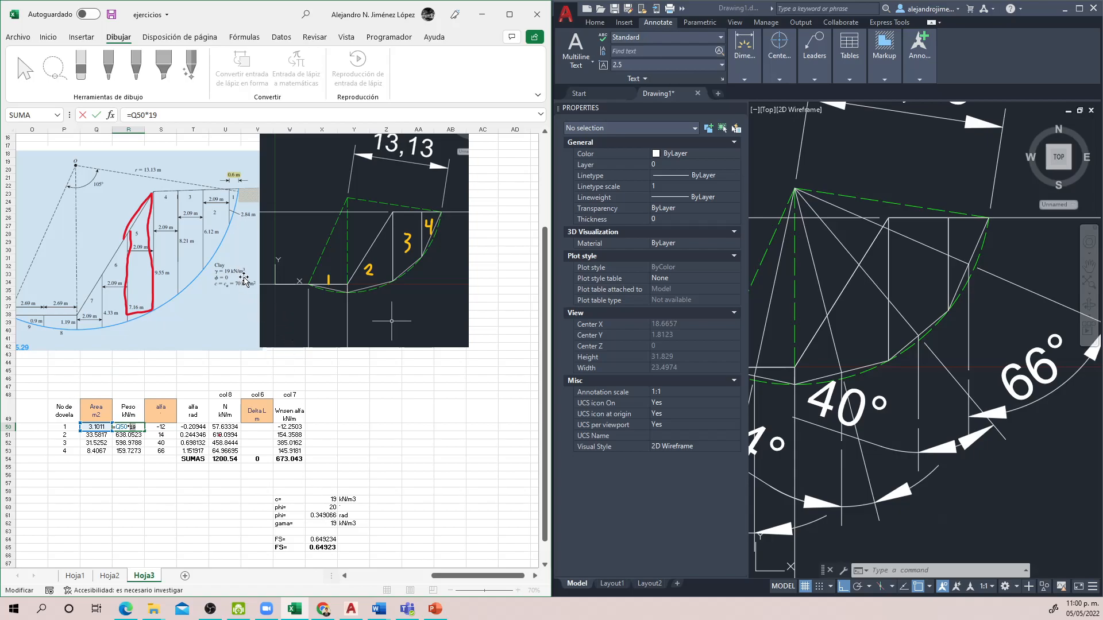
{"action": "left_click", "coordinate": [313, 522]}
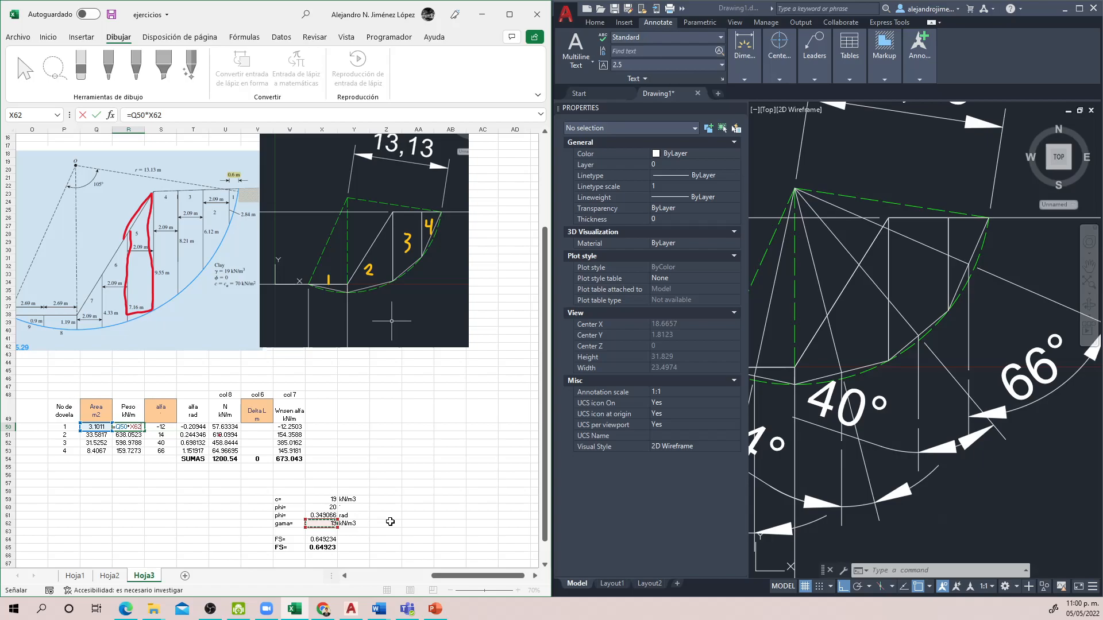
{"action": "key", "text": "Return"}
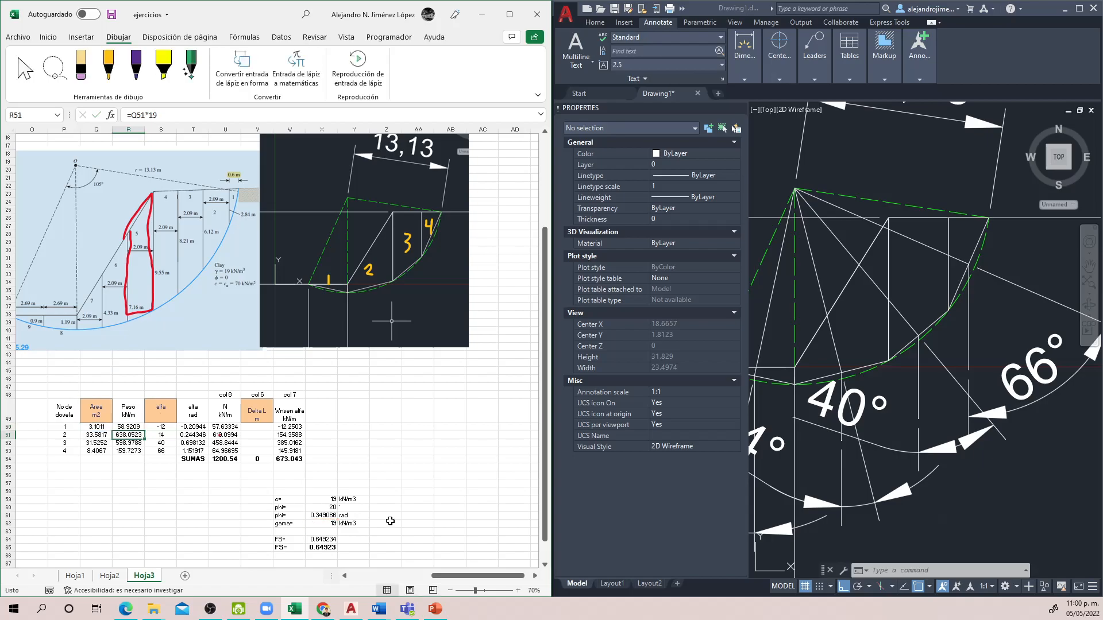
{"action": "double_click", "coordinate": [131, 426]}
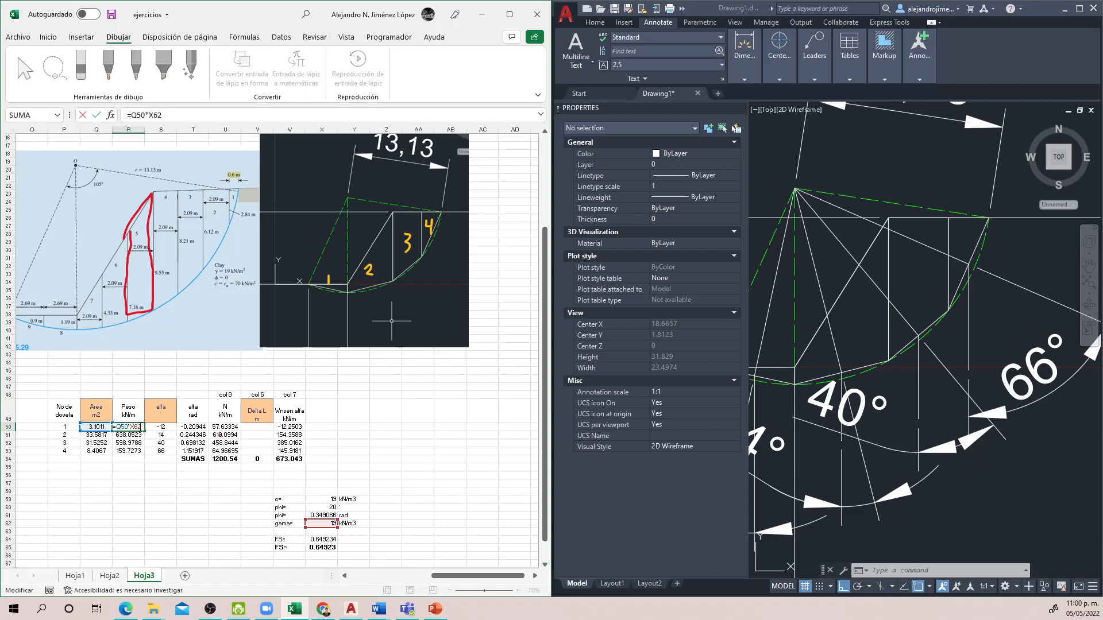
{"action": "key", "text": "Return"}
Step: Copy the weight formula from R50 down to R53 for the remaining slices
{"action": "left_click", "coordinate": [138, 427]}
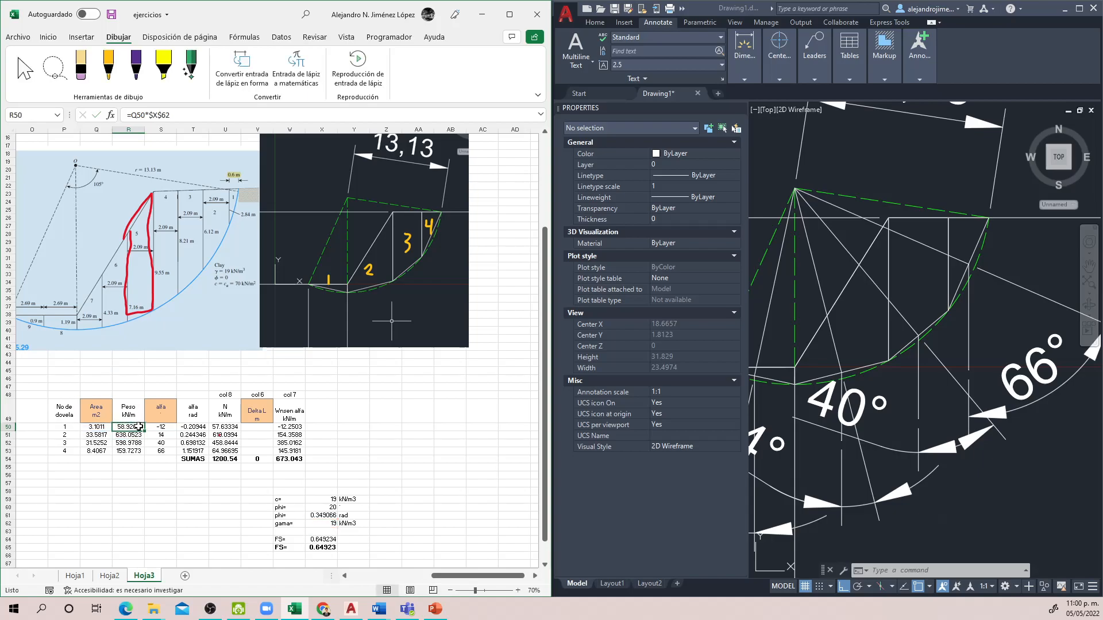
{"action": "left_click_drag", "start_coordinate": [146, 430], "coordinate": [145, 454]}
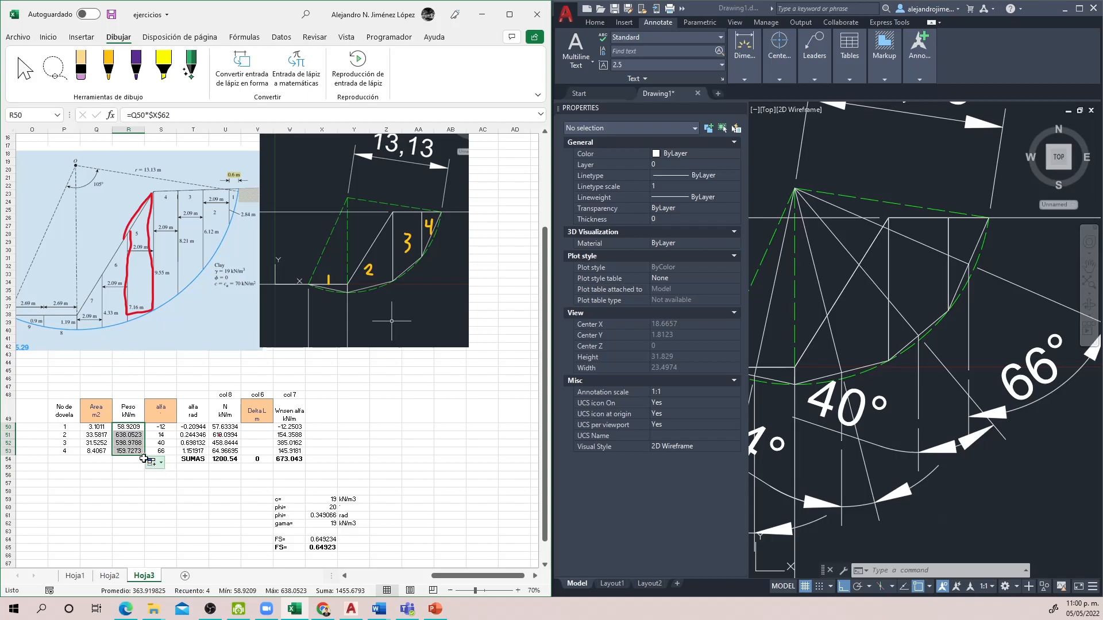
{"action": "left_click", "coordinate": [121, 450]}
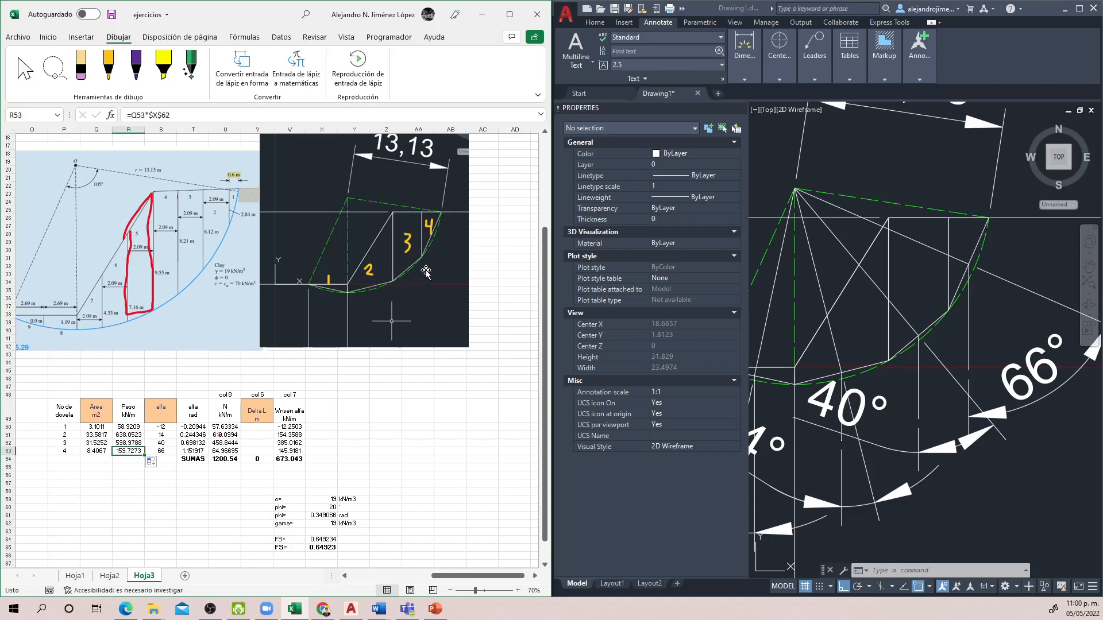
{"action": "left_click", "coordinate": [458, 437]}
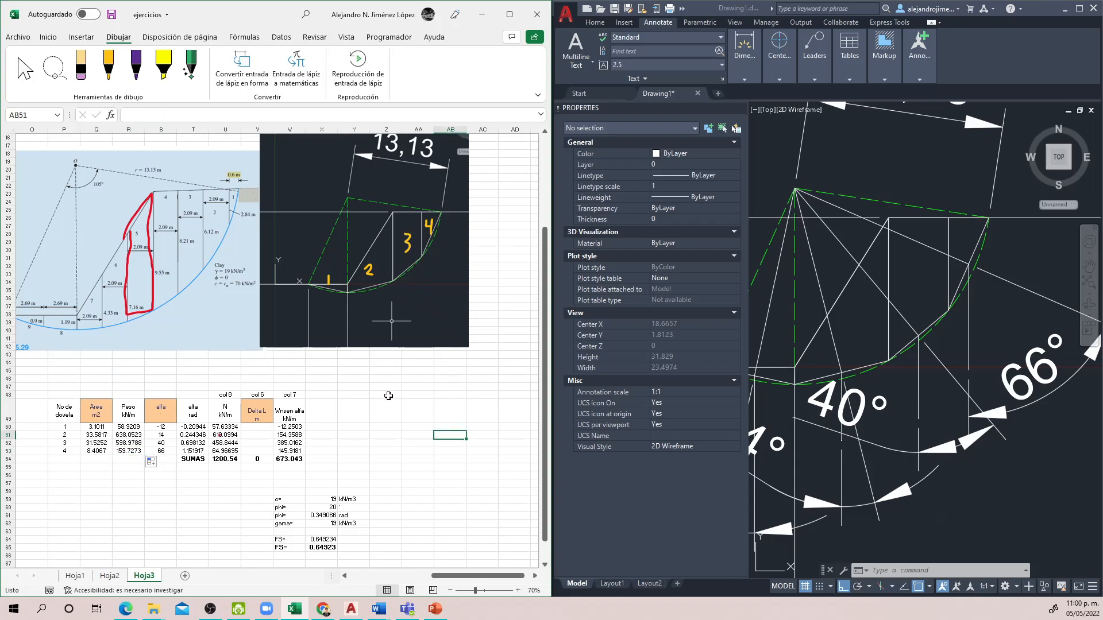
Step: Examine the radian conversion formulas in the alfa rad column and the N formula in cell U50
{"action": "left_click", "coordinate": [194, 435]}
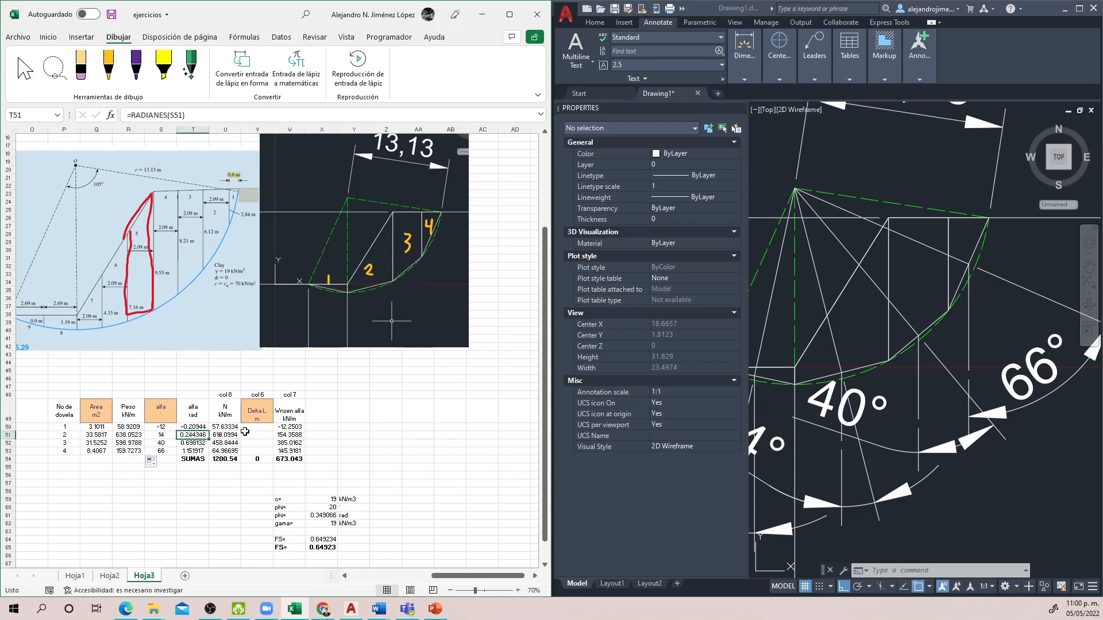
{"action": "left_click", "coordinate": [193, 426]}
{"action": "double_click", "coordinate": [193, 442]}
{"action": "key", "text": "ctrl+Return"}
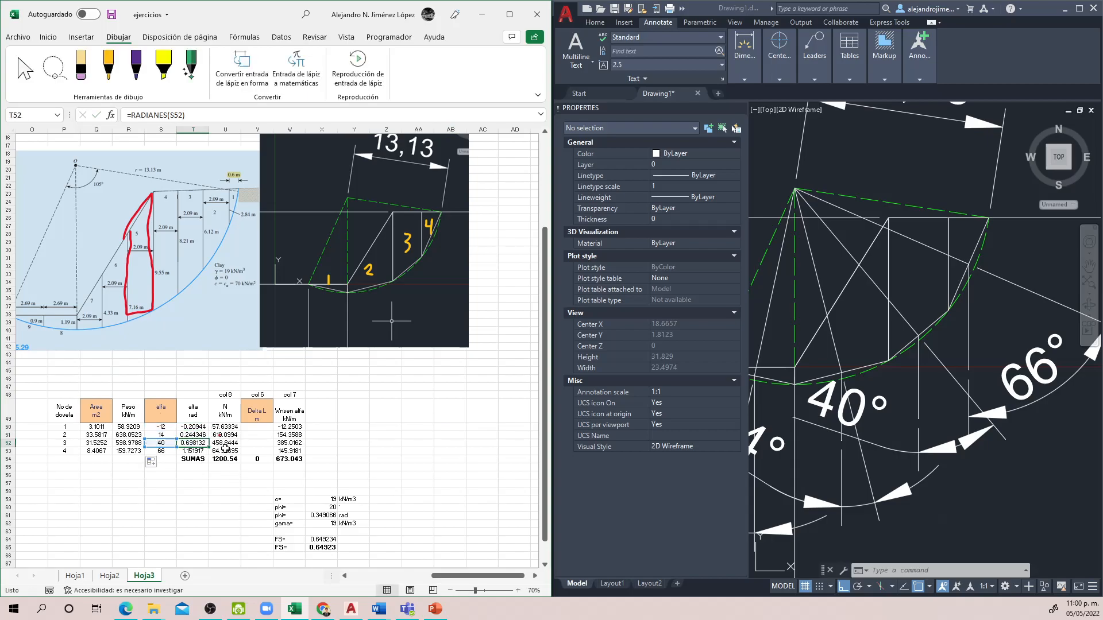
{"action": "double_click", "coordinate": [224, 428]}
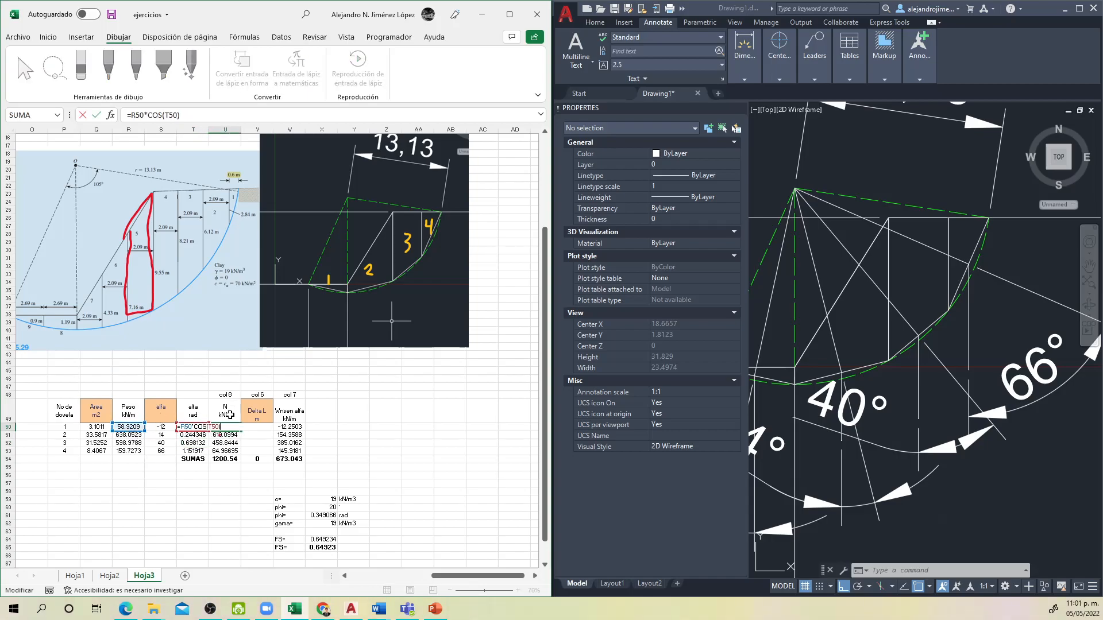
{"action": "key", "text": "ctrl+Return"}
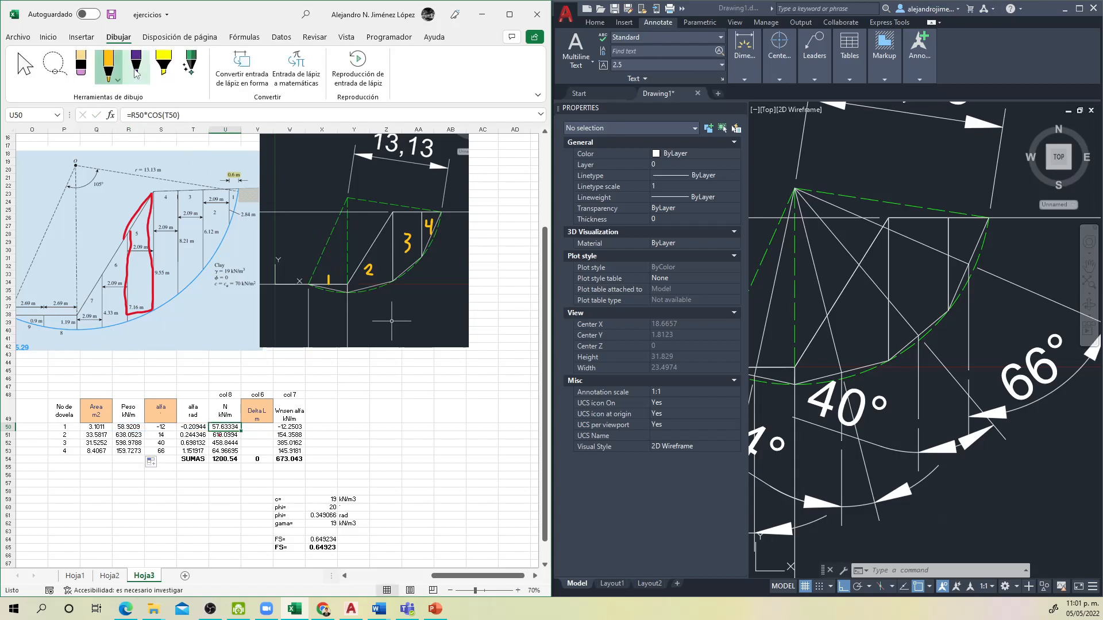
Step: With a red pen, draw a small arrow pointing at slice 3's base on the pasted slope image
{"action": "left_click", "coordinate": [109, 67]}
{"action": "left_click", "coordinate": [128, 178]}
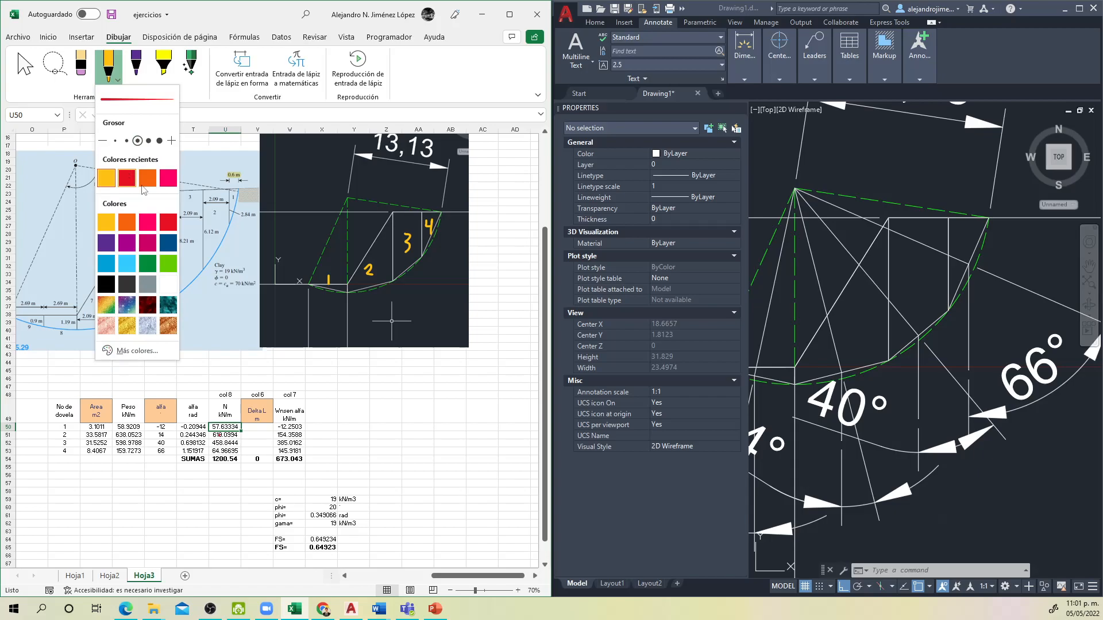
{"action": "left_click", "coordinate": [405, 263]}
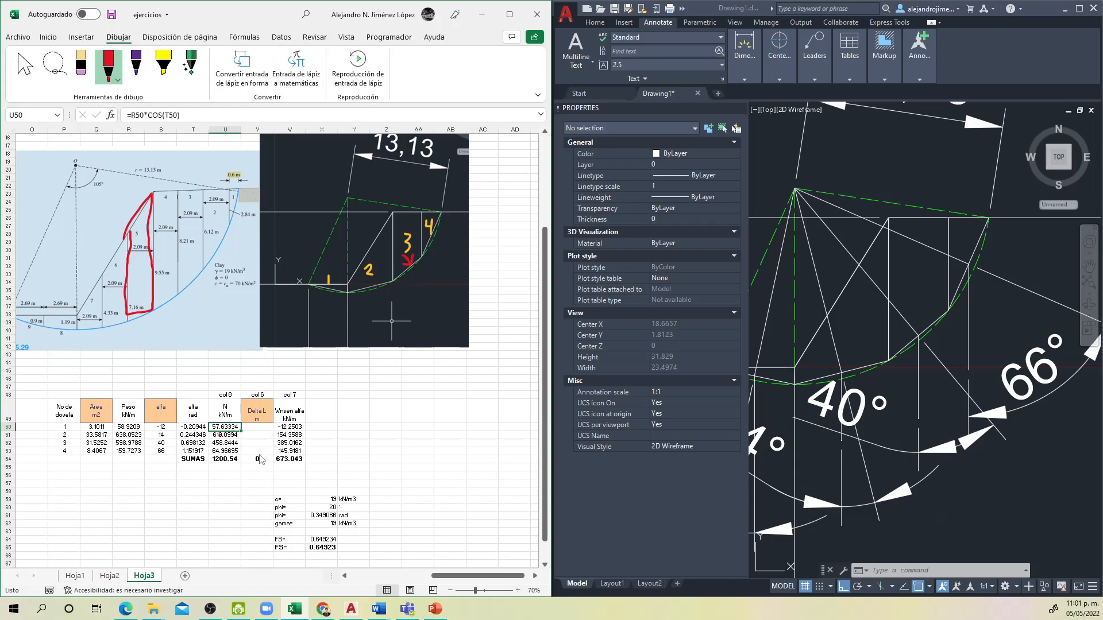
{"action": "key", "text": "Escape"}
Step: Review slice 1's N formula again and select its empty Delta L cell V50
{"action": "left_click", "coordinate": [244, 428]}
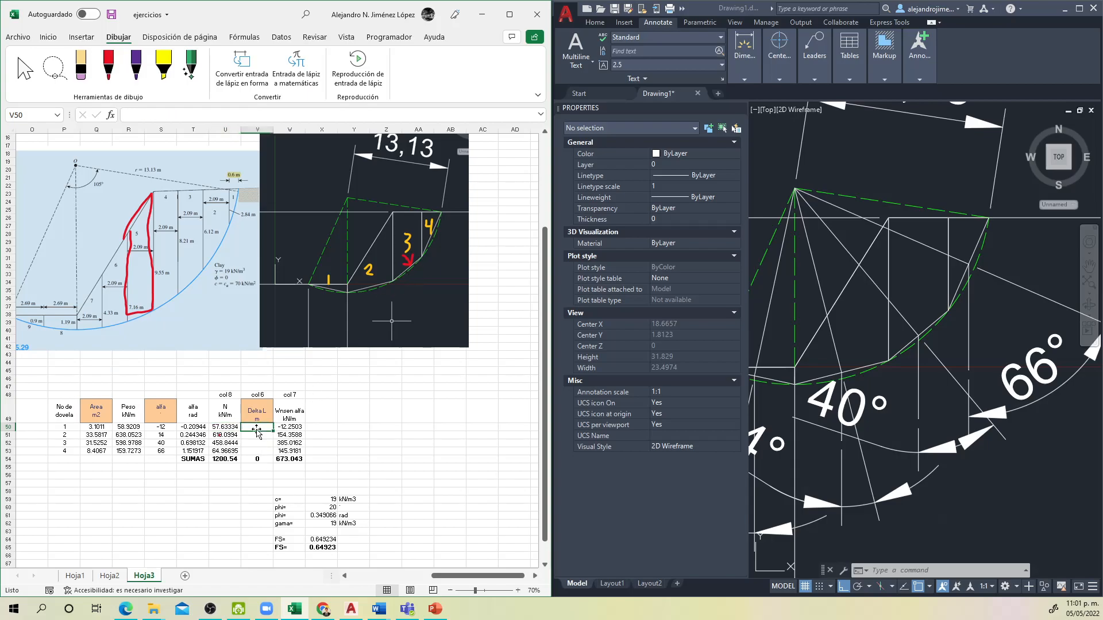
{"action": "double_click", "coordinate": [227, 427]}
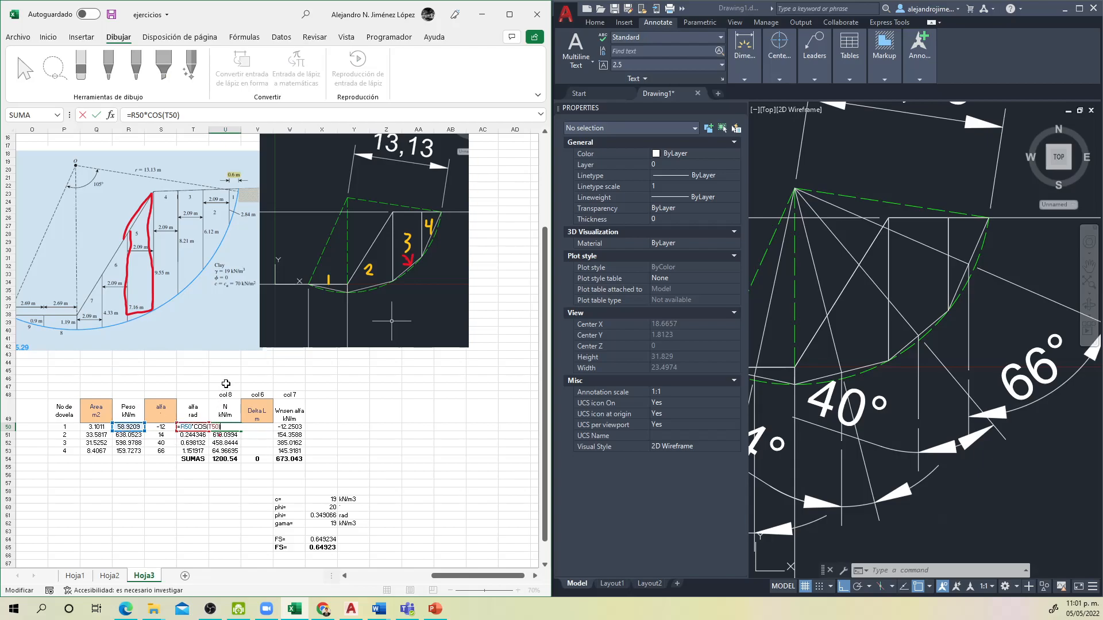
{"action": "key", "text": "Escape"}
{"action": "left_click", "coordinate": [230, 434]}
{"action": "left_click", "coordinate": [250, 427]}
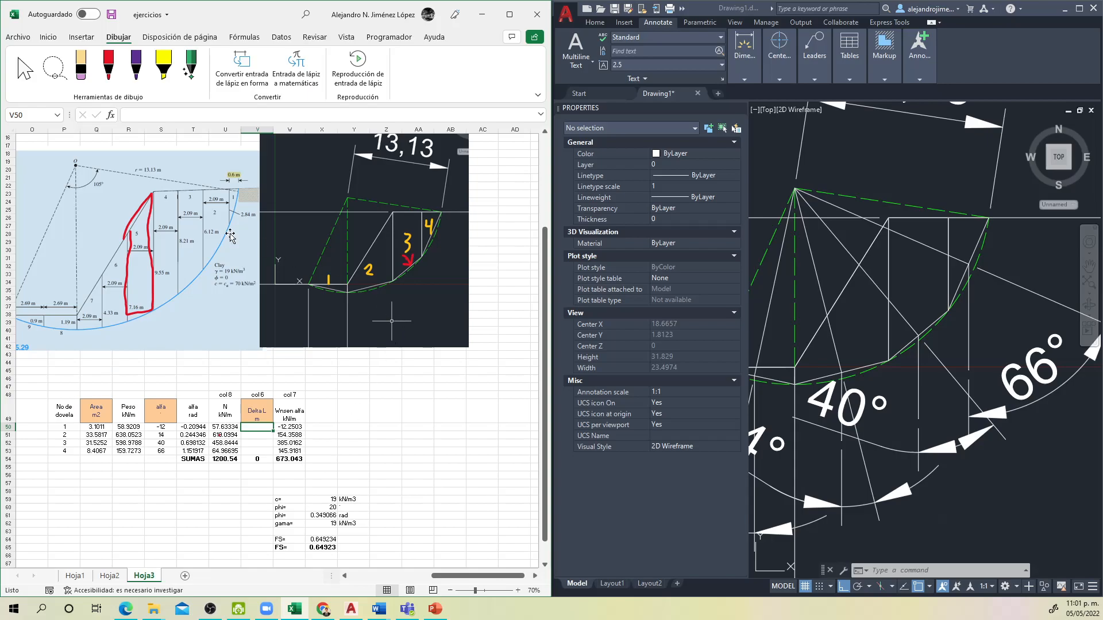
Step: With an orange pen, trace slice 3's base and mark its ends on the pasted slope image, and switch to AutoCAD
{"action": "left_click", "coordinate": [108, 66]}
{"action": "left_click", "coordinate": [108, 66]}
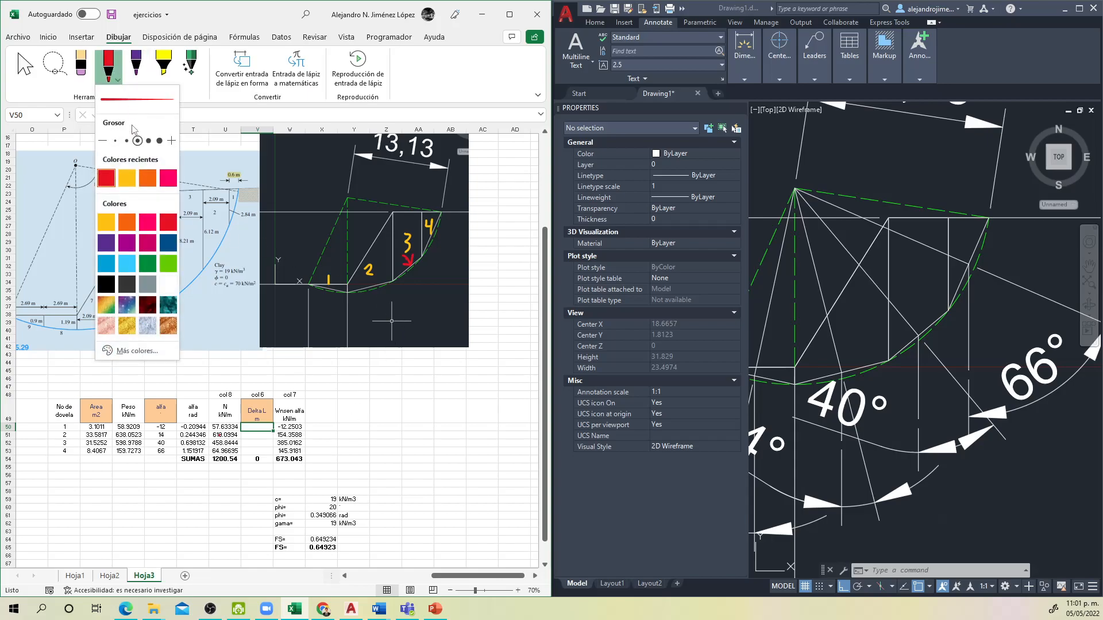
{"action": "left_click", "coordinate": [148, 178]}
{"action": "left_click", "coordinate": [395, 282]}
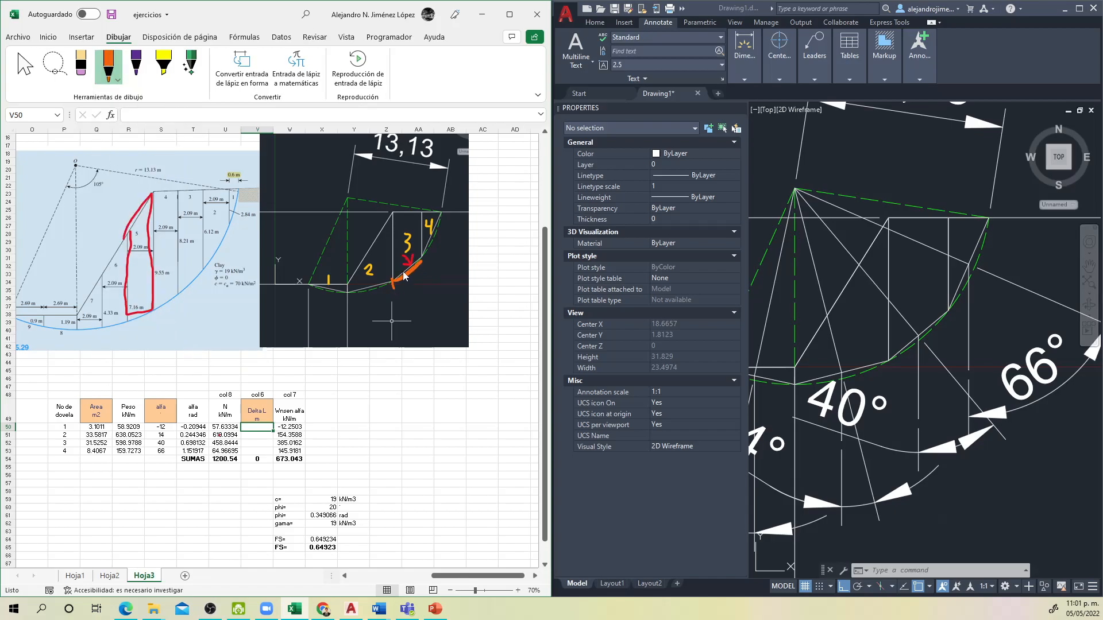
{"action": "left_click_drag", "start_coordinate": [421, 263], "coordinate": [424, 267]}
{"action": "left_click", "coordinate": [992, 414]}
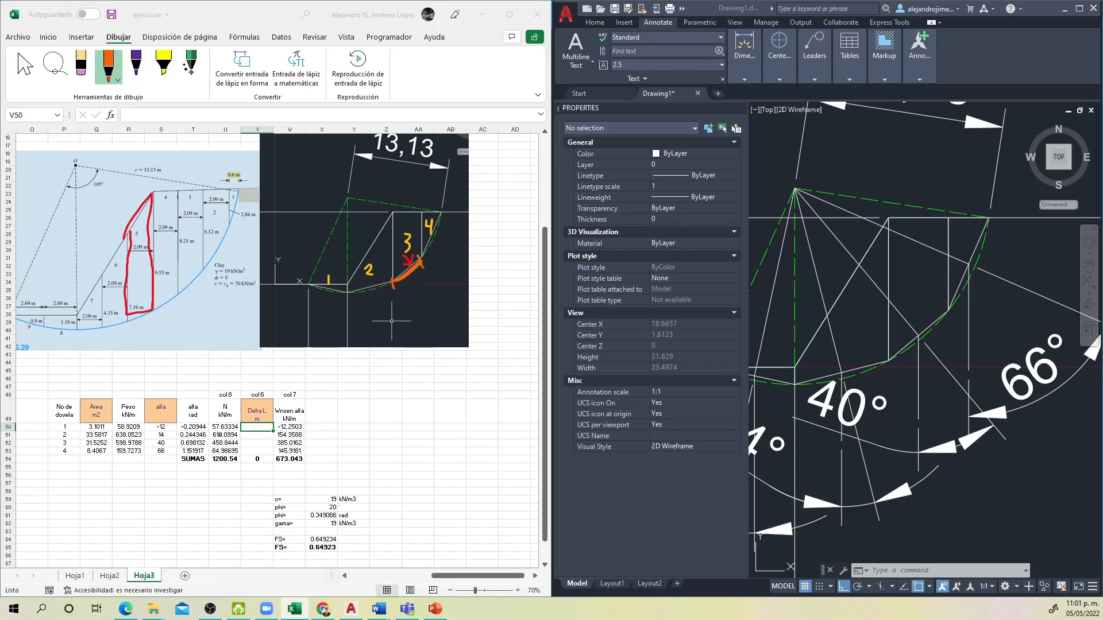
{"action": "key", "text": "Escape"}
{"action": "scroll", "coordinate": [992, 414], "scroll_direction": "down", "scroll_amount": 5}
{"action": "left_click", "coordinate": [1018, 451]}
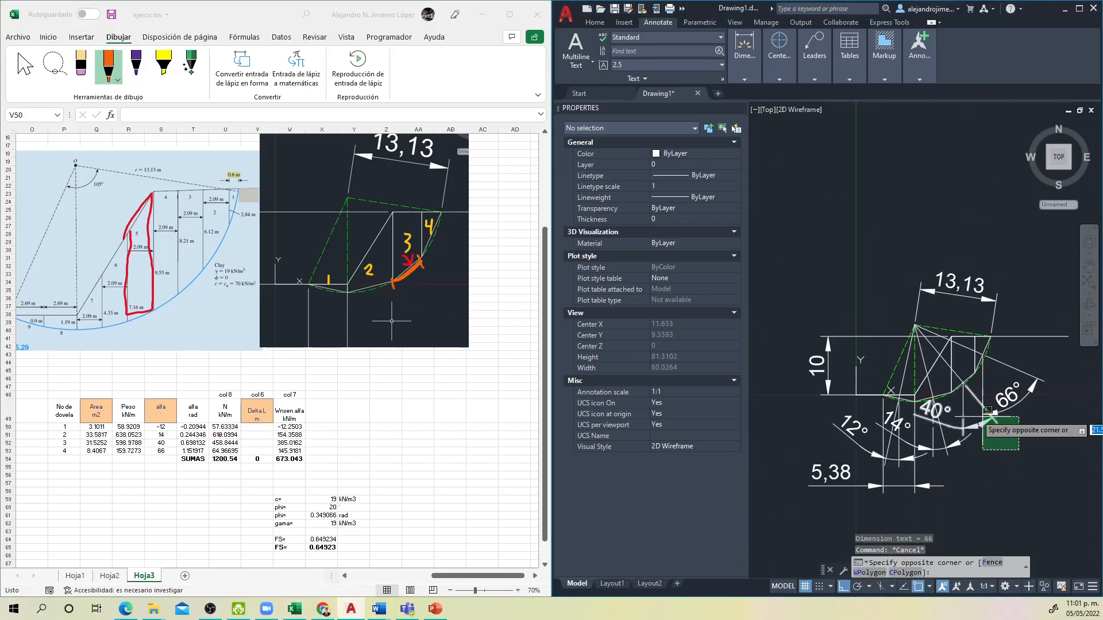
{"action": "key", "text": "Escape"}
{"action": "left_click", "coordinate": [998, 445]}
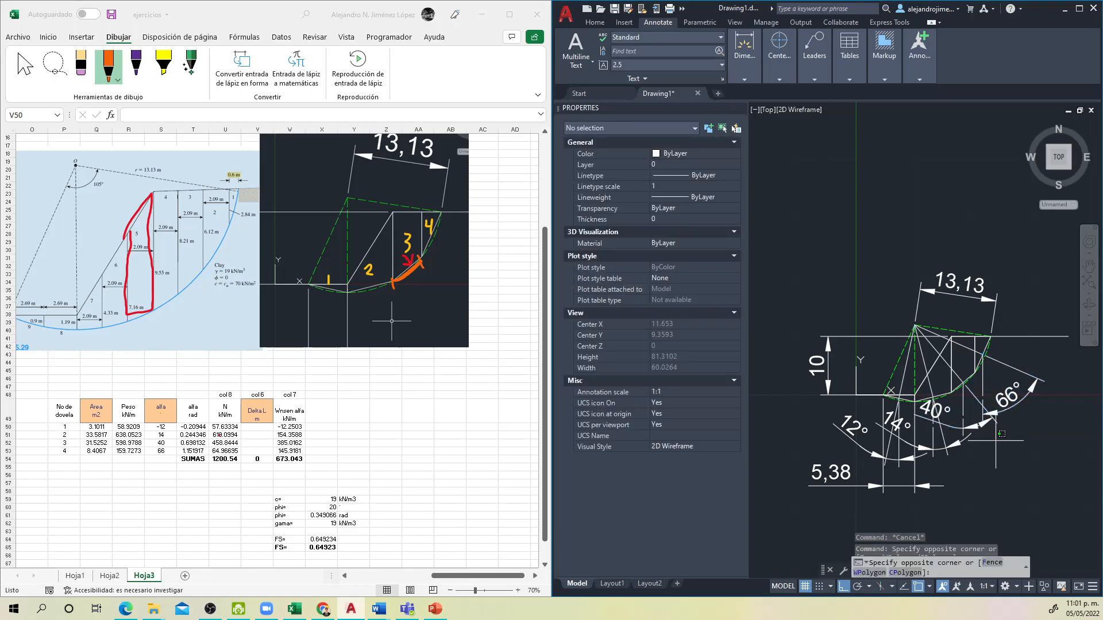
{"action": "left_click", "coordinate": [956, 405]}
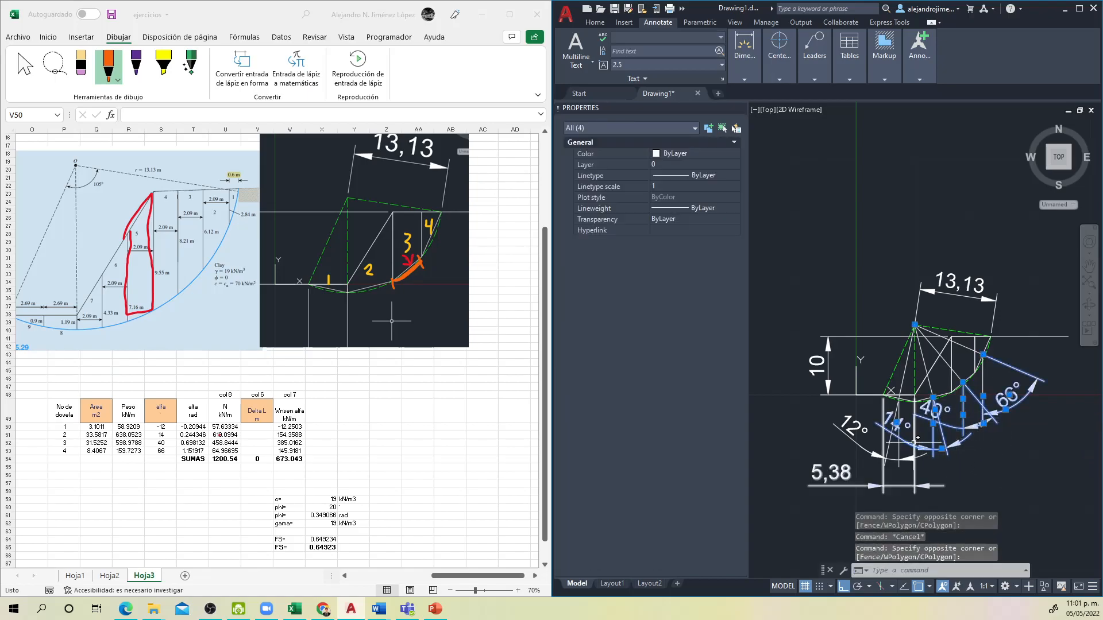
{"action": "left_click", "coordinate": [888, 424]}
{"action": "key", "text": "Escape"}
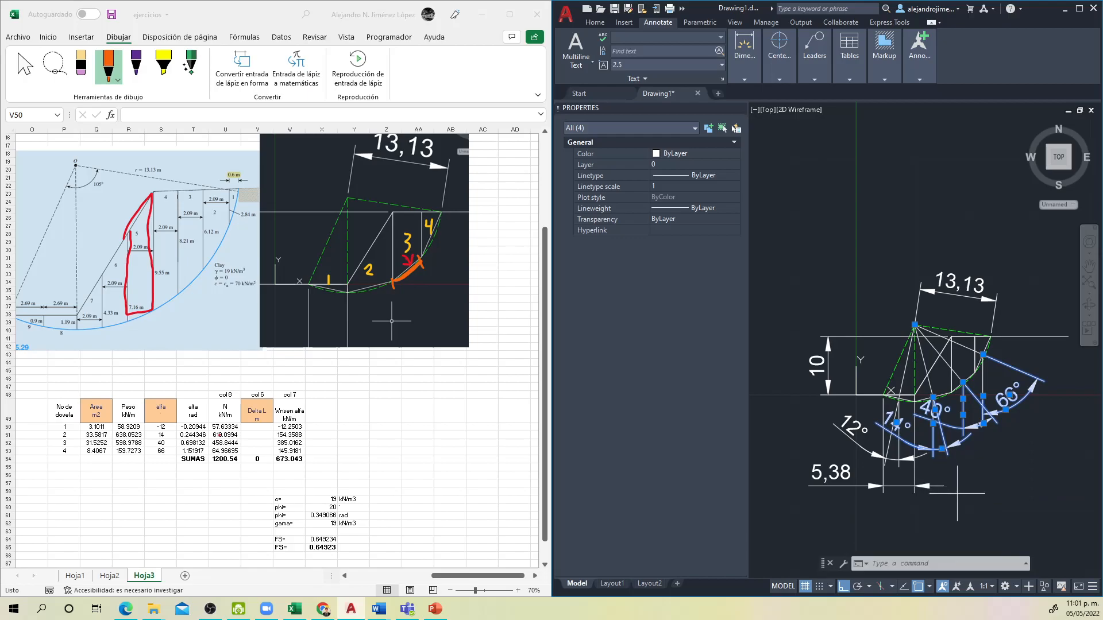
{"action": "left_click", "coordinate": [945, 495]}
{"action": "left_click", "coordinate": [832, 440]}
{"action": "left_click", "coordinate": [842, 369]}
{"action": "left_click", "coordinate": [795, 308]}
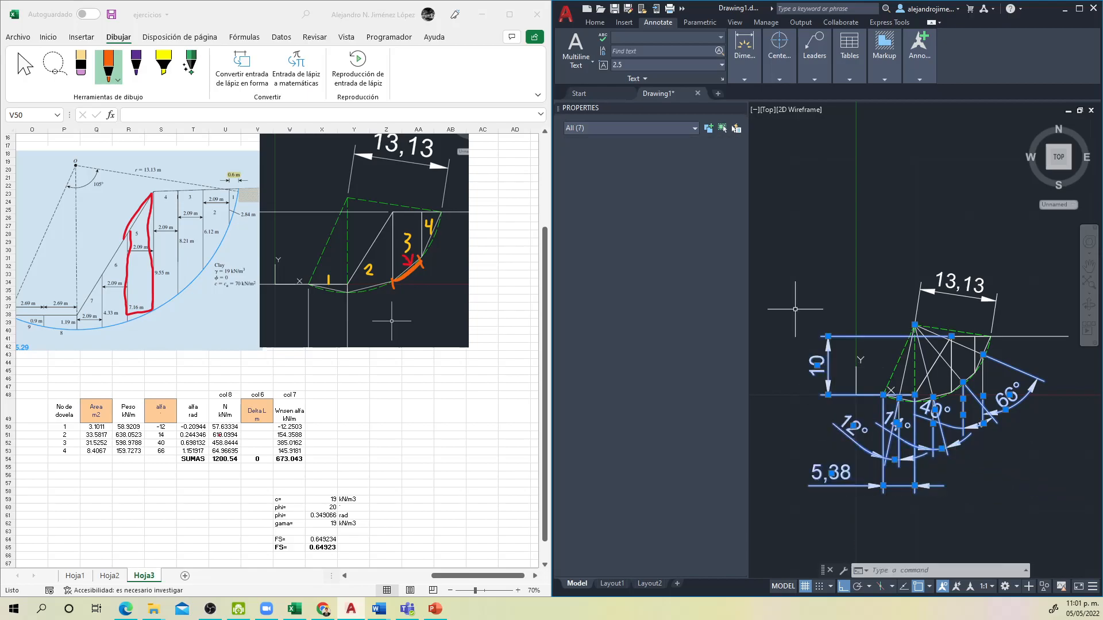
{"action": "left_click", "coordinate": [954, 306]}
{"action": "left_click", "coordinate": [892, 249]}
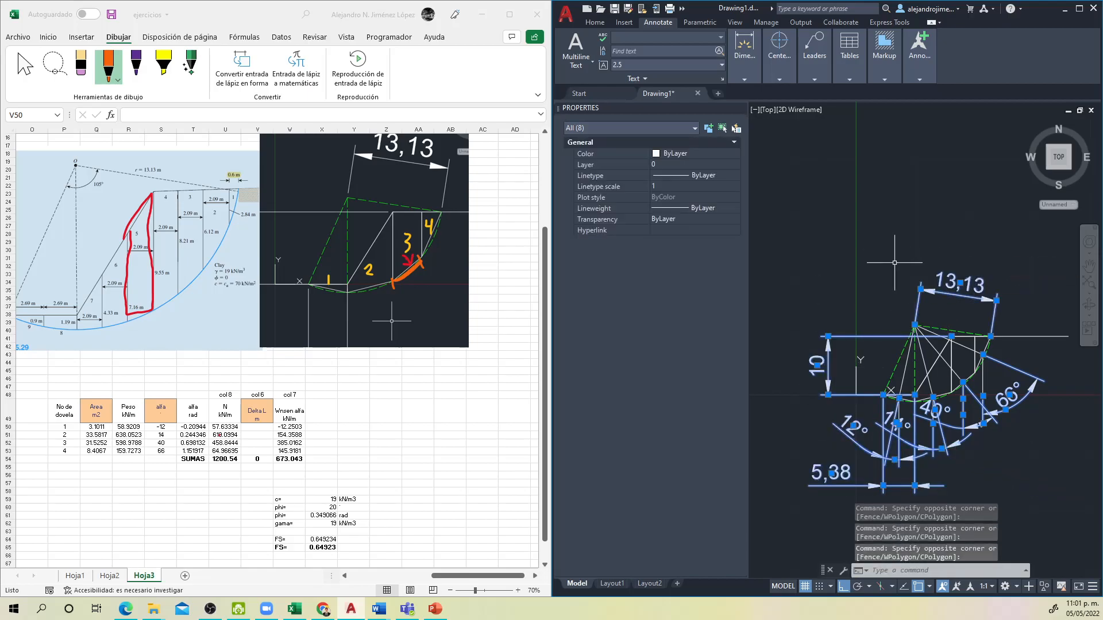
{"action": "left_click_drag", "start_coordinate": [909, 339], "coordinate": [878, 299]}
{"action": "key", "text": "Escape"}
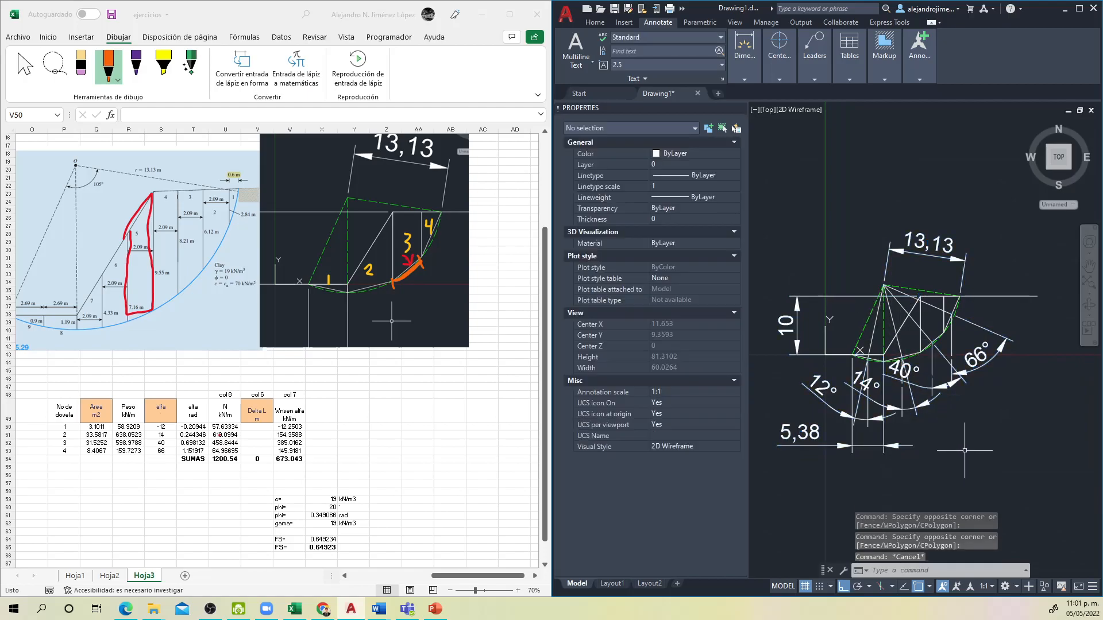
Step: Delete the 12°, 14°, 40° and 66° angle dimensions and the 5,38 horizontal dimension from the slope drawing
{"action": "left_click", "coordinate": [965, 448]}
{"action": "left_click", "coordinate": [910, 385]}
{"action": "left_click", "coordinate": [1030, 369]}
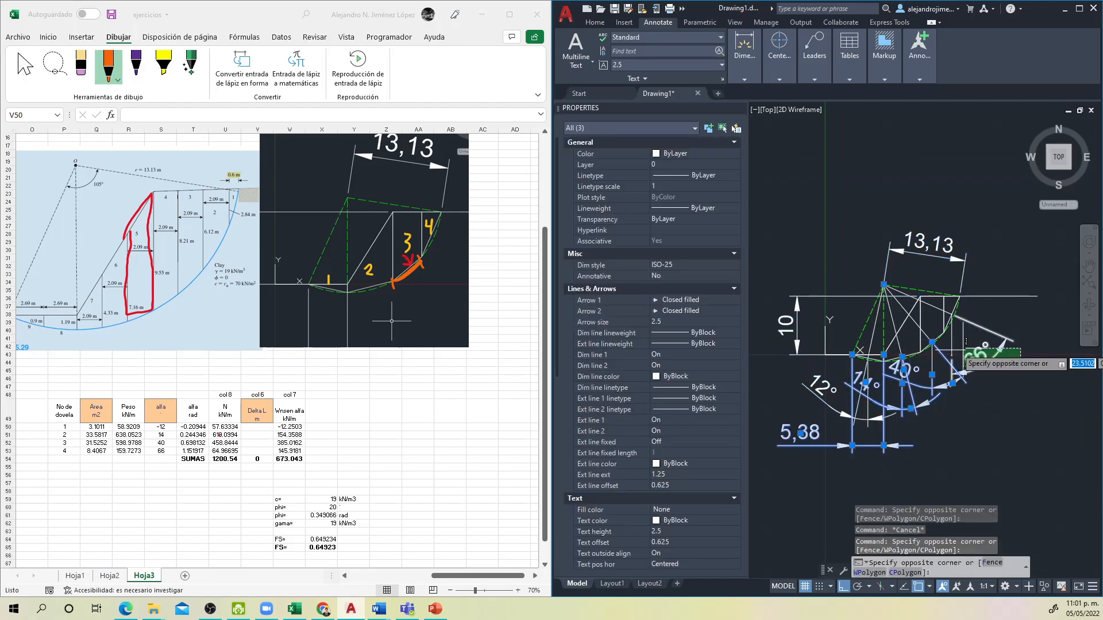
{"action": "left_click", "coordinate": [956, 351]}
{"action": "key", "text": "Delete"}
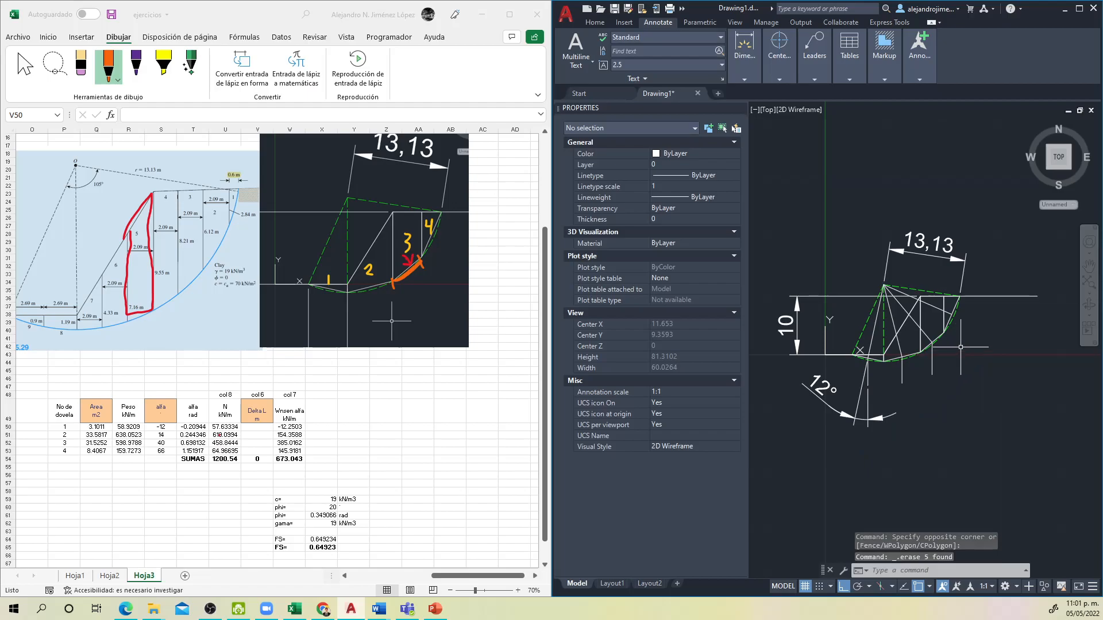
{"action": "scroll", "coordinate": [944, 391], "scroll_direction": "up", "scroll_amount": 2}
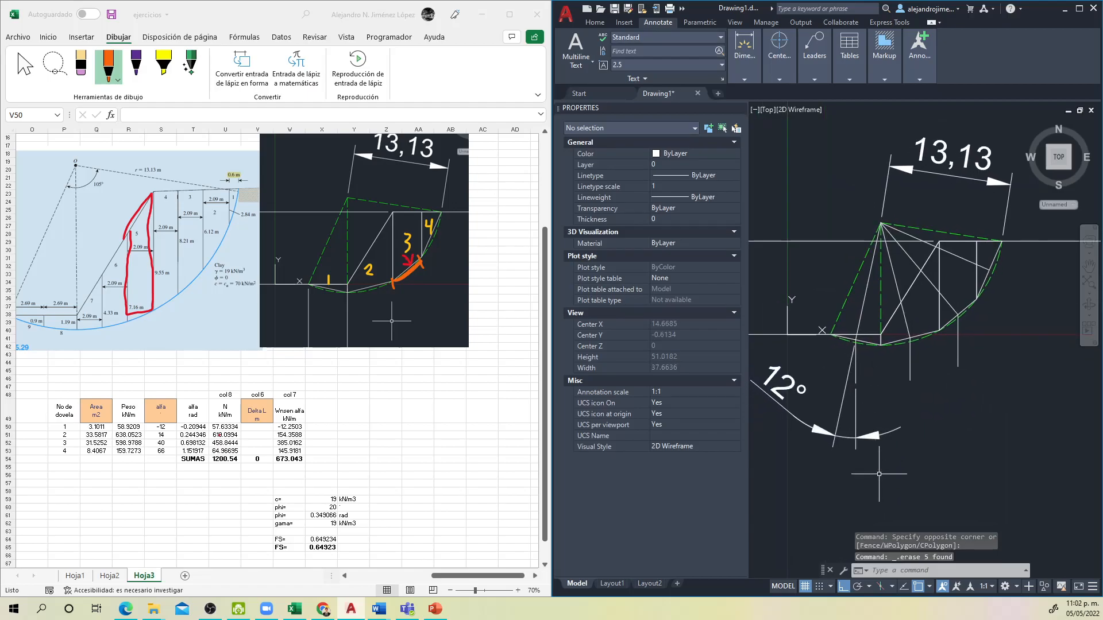
{"action": "left_click", "coordinate": [834, 435]}
{"action": "key", "text": "Delete"}
Step: Add an aligned dimension along slice 1's straight base, from the slope toe to the next slice boundary, placed below the arc
{"action": "type", "text": "dqa"}
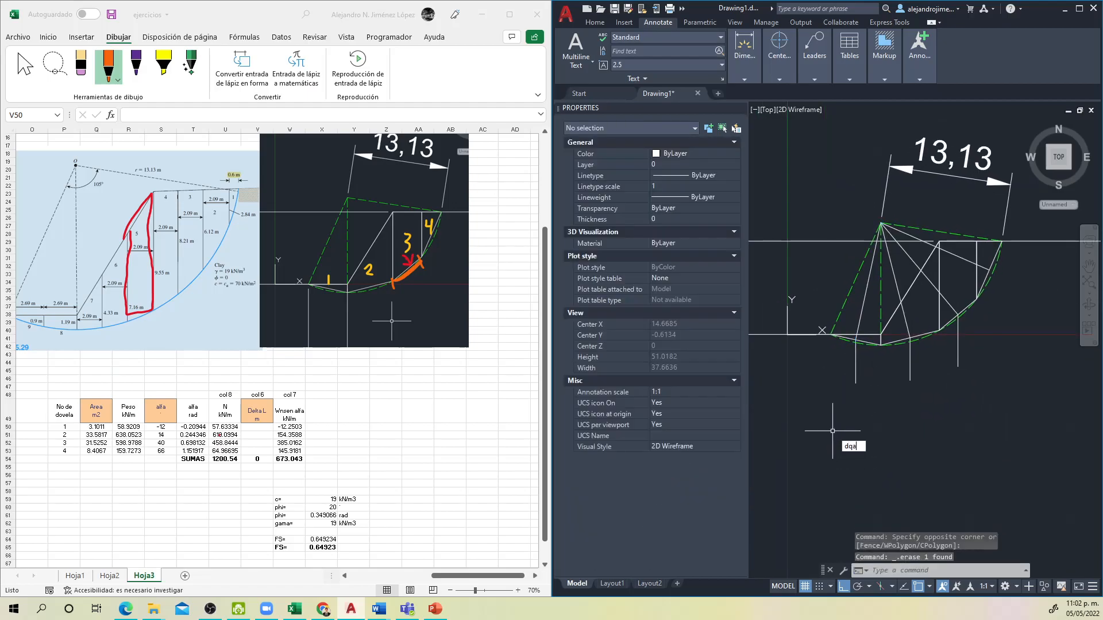
{"action": "type", "text": "l"}
{"action": "key", "text": "Return"}
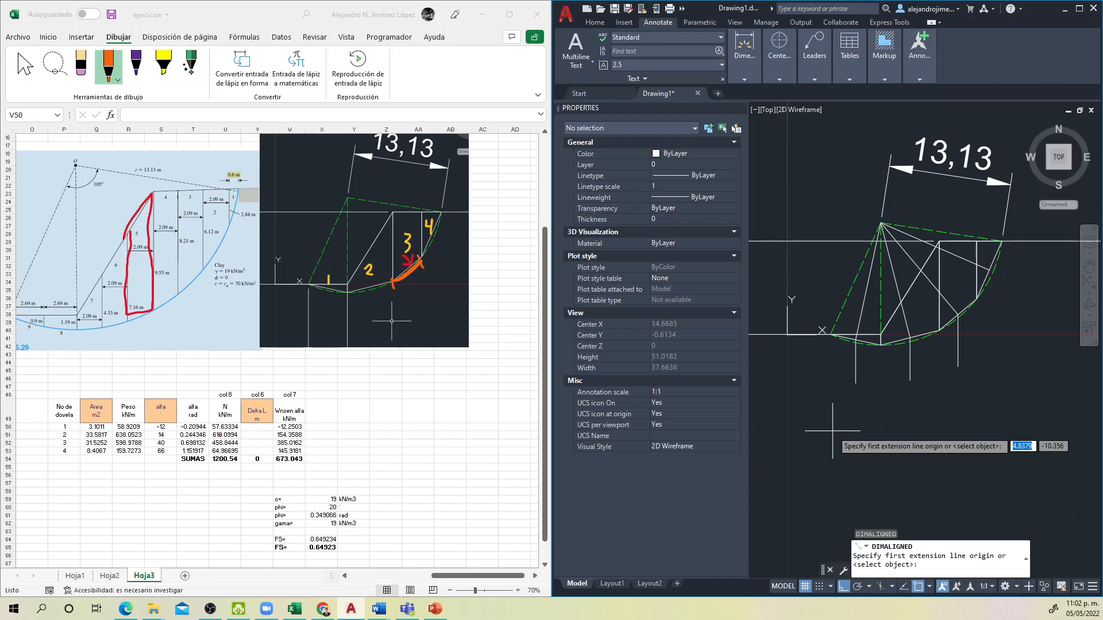
{"action": "scroll", "coordinate": [826, 359], "scroll_direction": "up", "scroll_amount": 2}
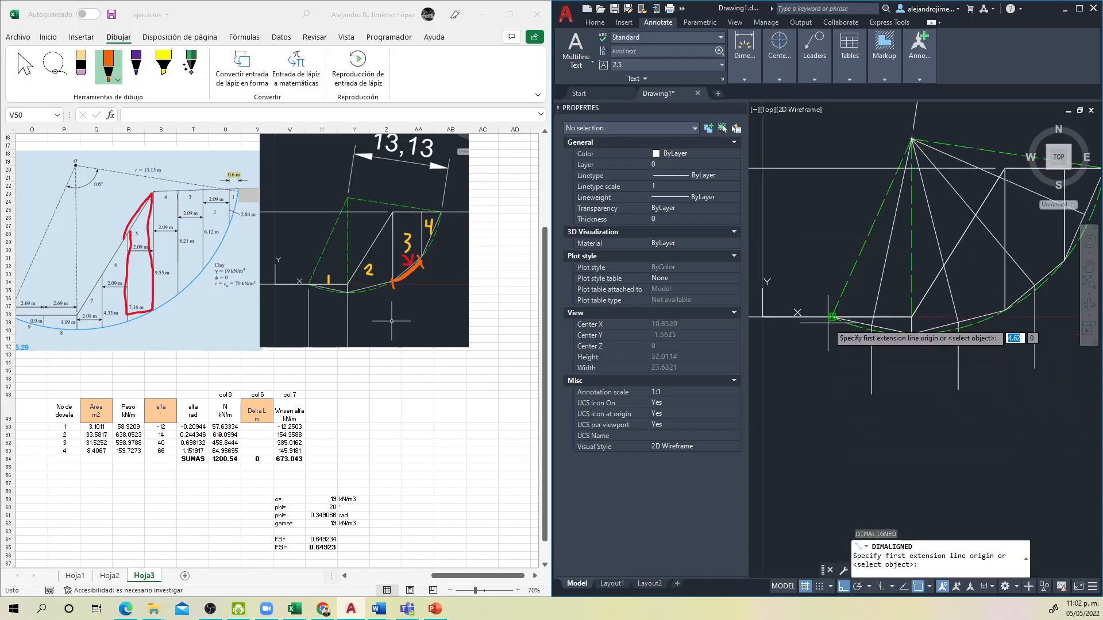
{"action": "scroll", "coordinate": [819, 344], "scroll_direction": "up", "scroll_amount": 3}
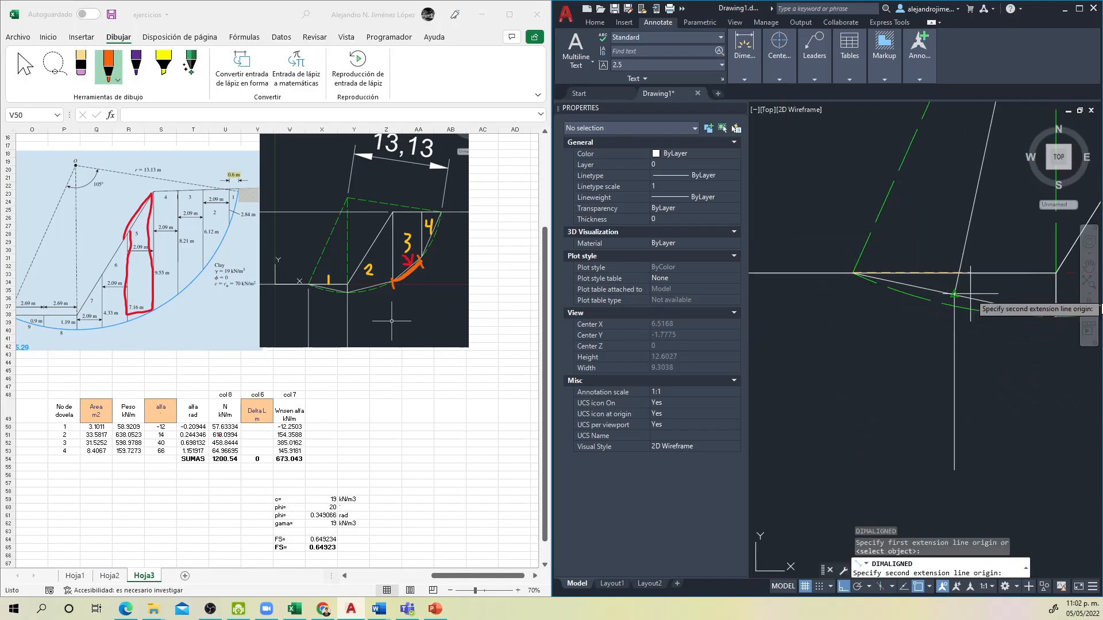
{"action": "left_click", "coordinate": [1055, 316]}
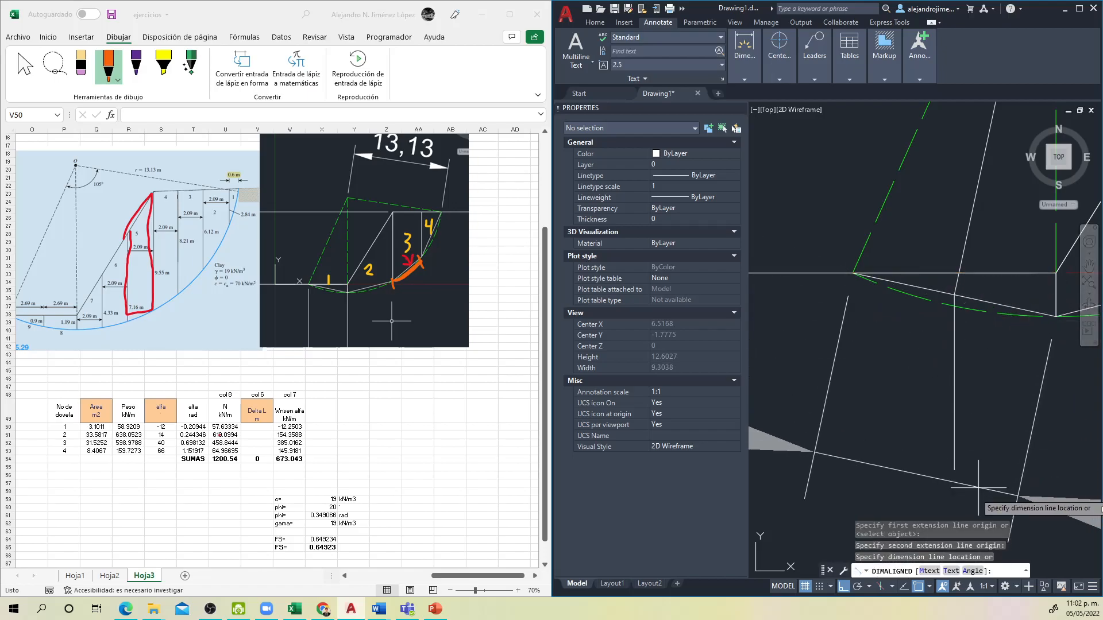
{"action": "scroll", "coordinate": [965, 495], "scroll_direction": "down", "scroll_amount": 4}
{"action": "left_click_drag", "start_coordinate": [962, 494], "coordinate": [830, 402]}
{"action": "left_click", "coordinate": [832, 432]}
Step: In Excel, enter 5.5 as slice 1's Delta L in cell V50
{"action": "left_click", "coordinate": [325, 472]}
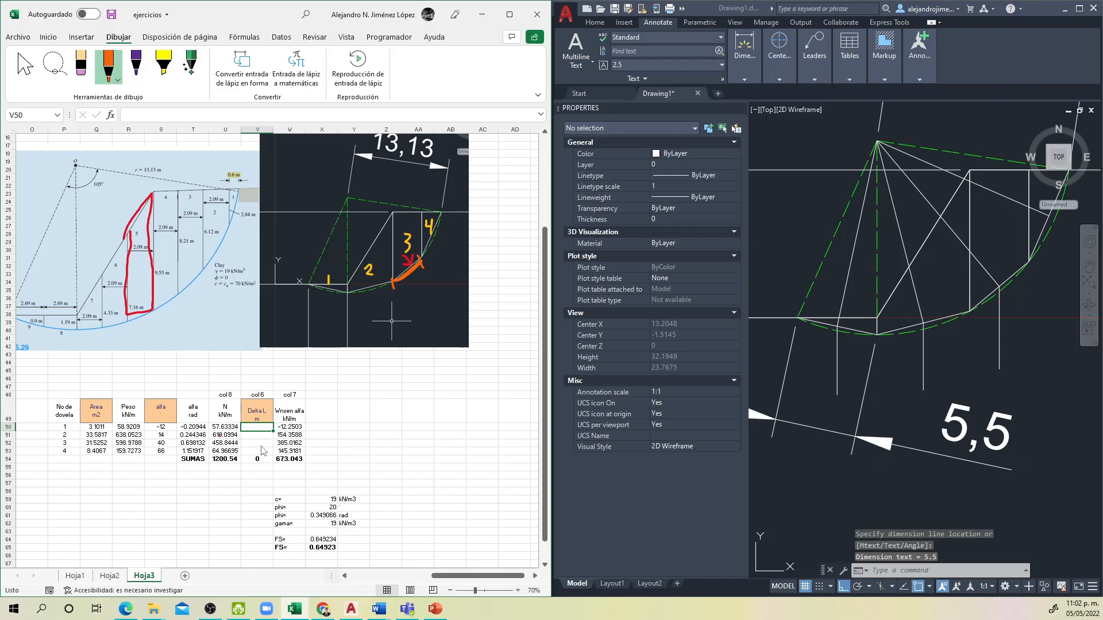
{"action": "type", "text": "4"}
{"action": "key", "text": "BackSpace"}
{"action": "type", "text": "5.5"}
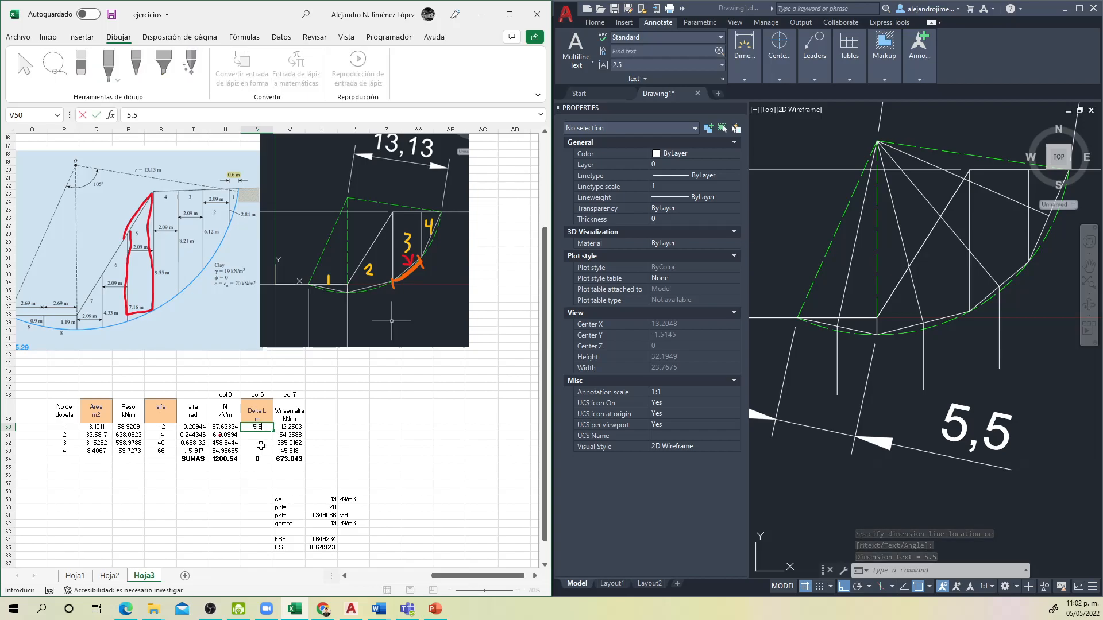
{"action": "key", "text": "Return"}
Step: Switch to AutoCAD and add an aligned dimension along slice 2's base, placed below the arc
{"action": "left_click", "coordinate": [792, 483]}
{"action": "left_click_drag", "start_coordinate": [976, 428], "coordinate": [943, 436]}
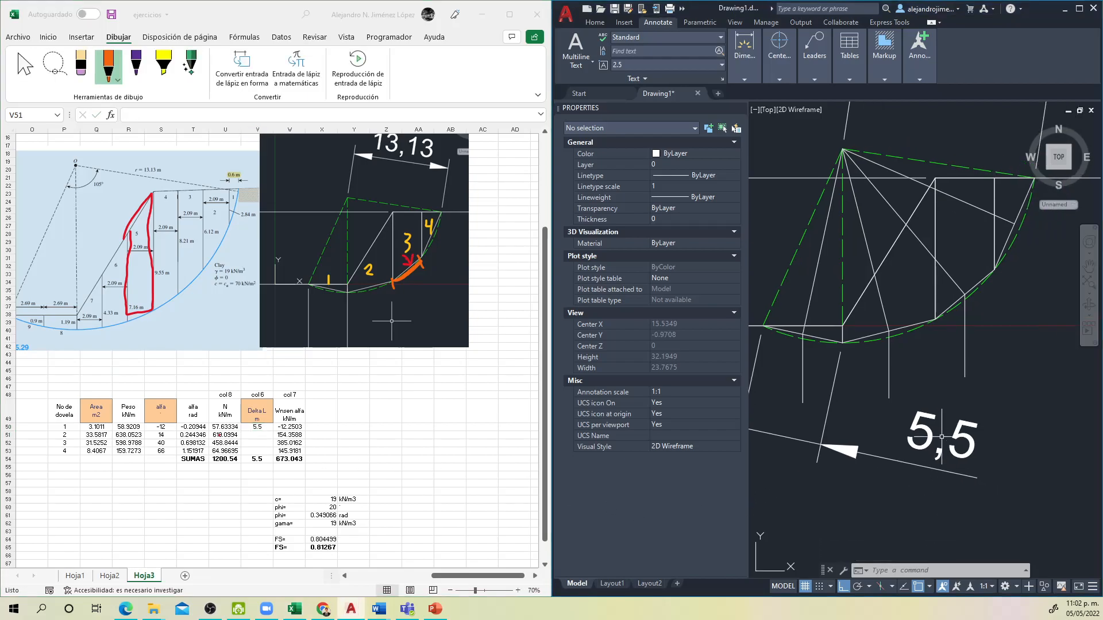
{"action": "key", "text": "Return"}
{"action": "scroll", "coordinate": [852, 337], "scroll_direction": "up", "scroll_amount": 4}
{"action": "left_click", "coordinate": [830, 353]}
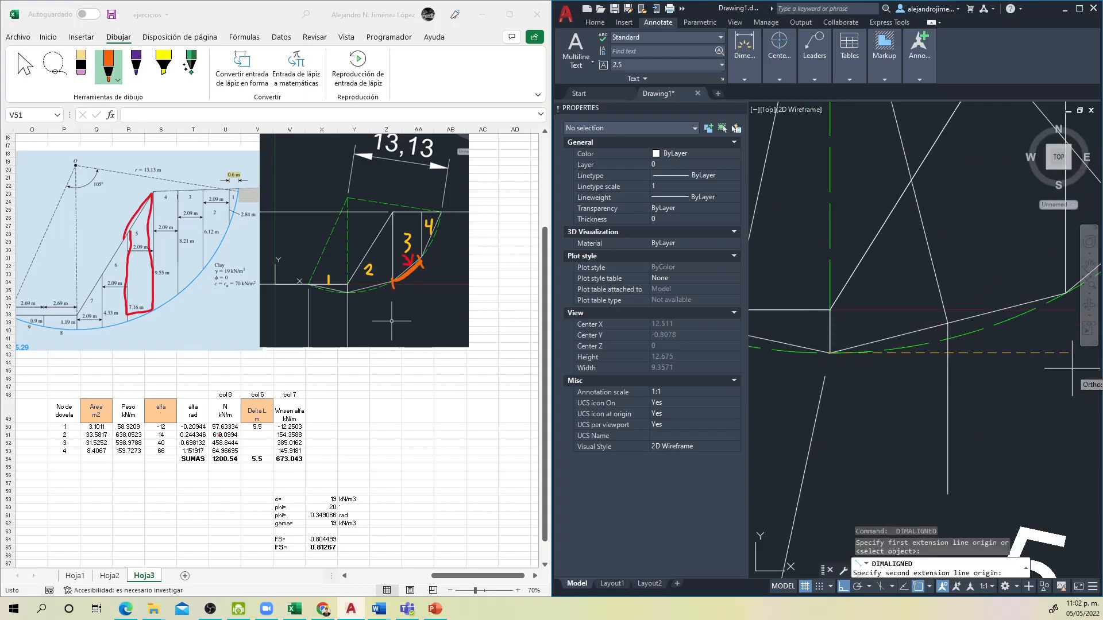
{"action": "left_click", "coordinate": [1065, 293]}
{"action": "left_click", "coordinate": [943, 463]}
{"action": "scroll", "coordinate": [943, 461], "scroll_direction": "down", "scroll_amount": 4}
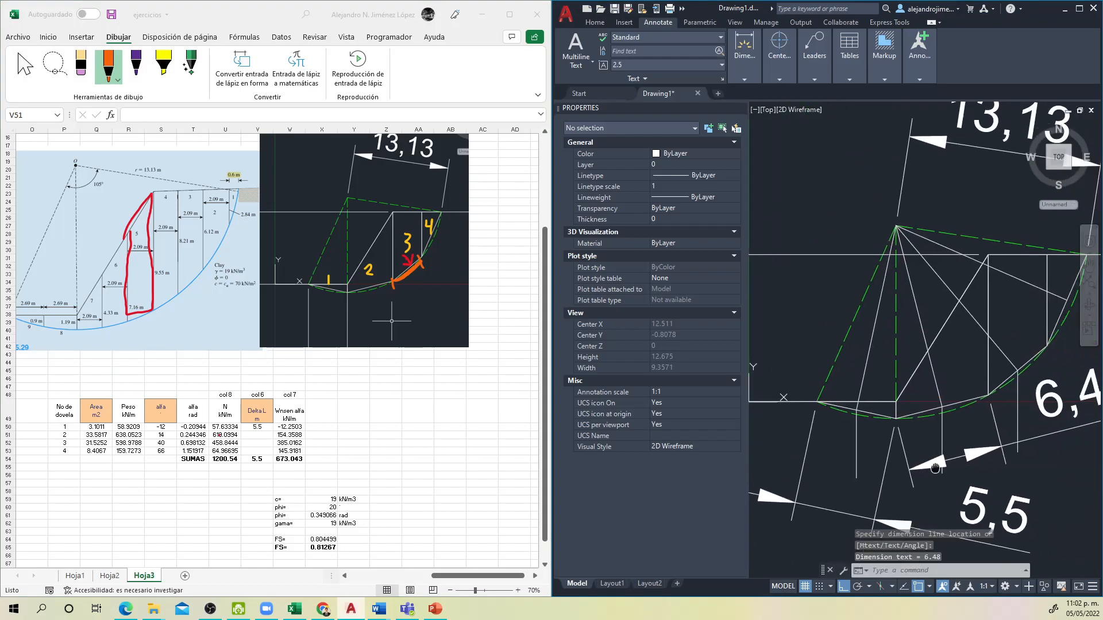
{"action": "left_click_drag", "start_coordinate": [942, 463], "coordinate": [751, 441]}
Step: In Excel, enter 6.48 as slice 2's Delta L in cell V51
{"action": "left_click", "coordinate": [305, 475]}
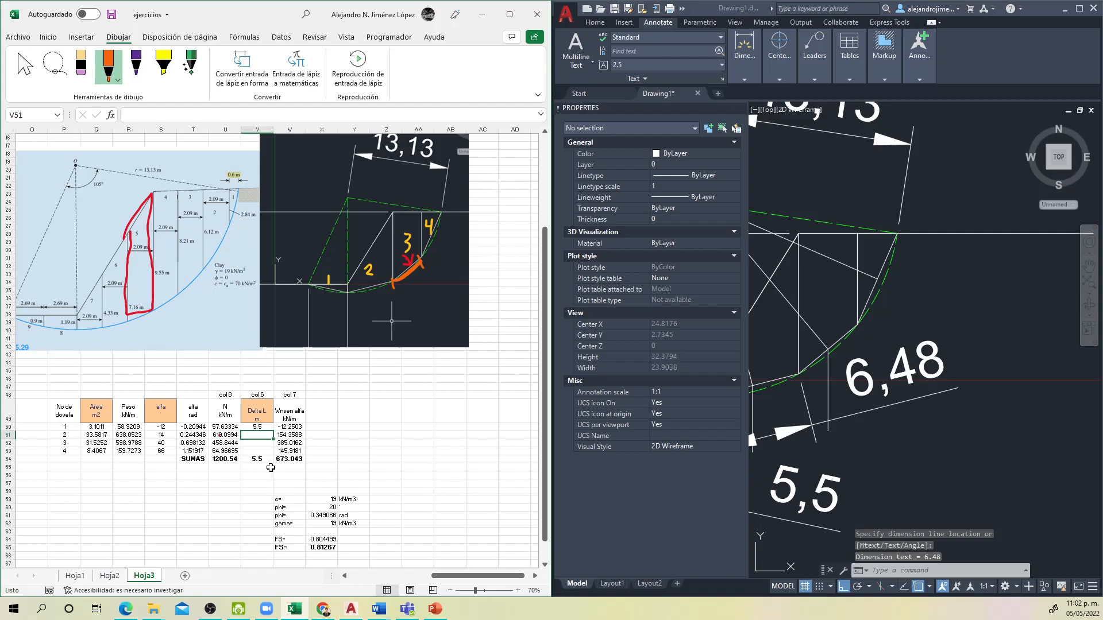
{"action": "type", "text": "6.48"}
{"action": "key", "text": "Return"}
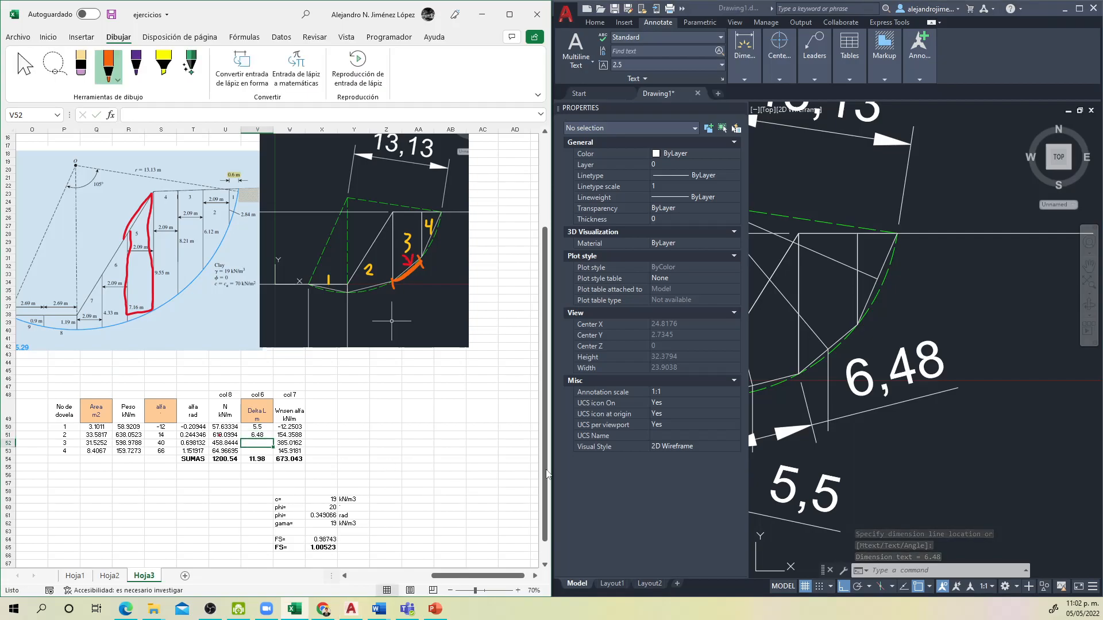
Step: Switch to AutoCAD and add an aligned dimension along slice 3's base, placed outside the slip arc
{"action": "left_click", "coordinate": [959, 426]}
{"action": "left_click_drag", "start_coordinate": [905, 403], "coordinate": [961, 406]}
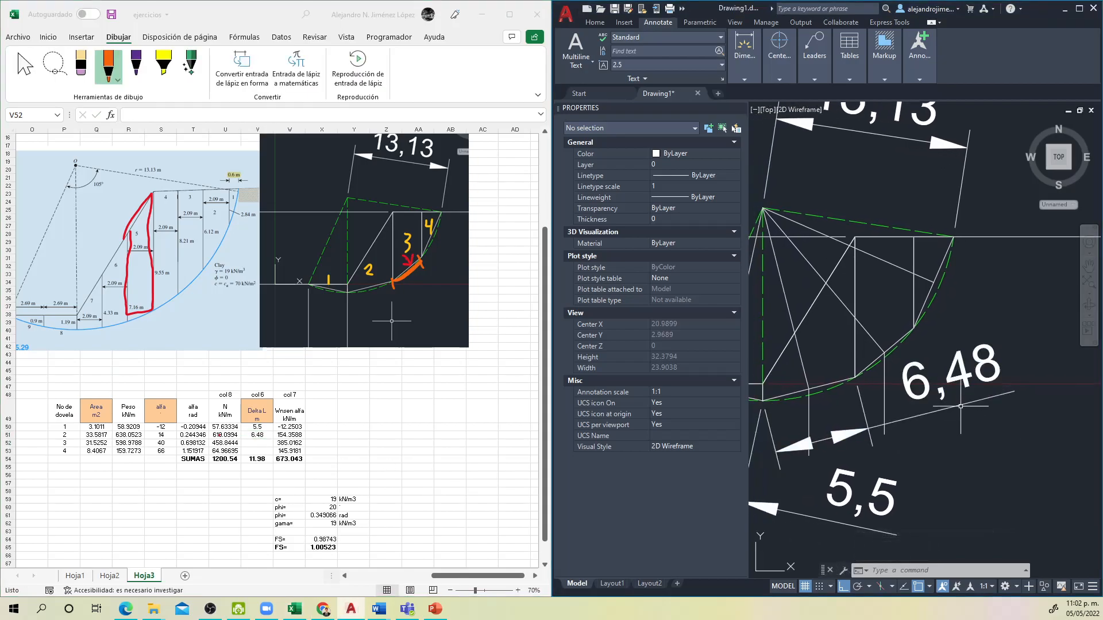
{"action": "key", "text": "Escape"}
{"action": "key", "text": "Return"}
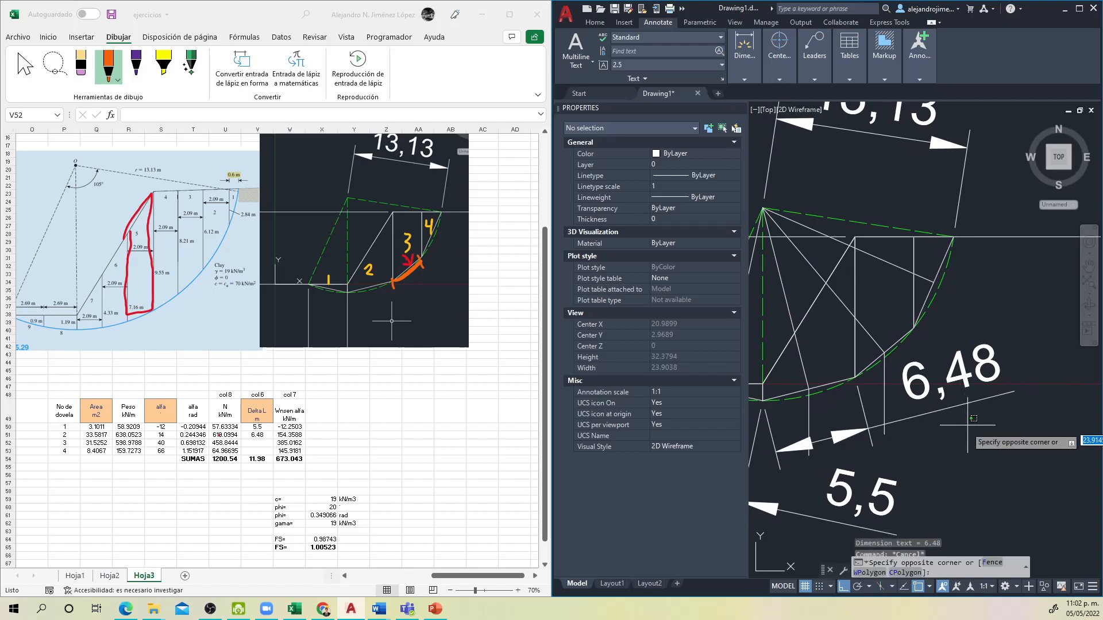
{"action": "scroll", "coordinate": [865, 375], "scroll_direction": "up", "scroll_amount": 5}
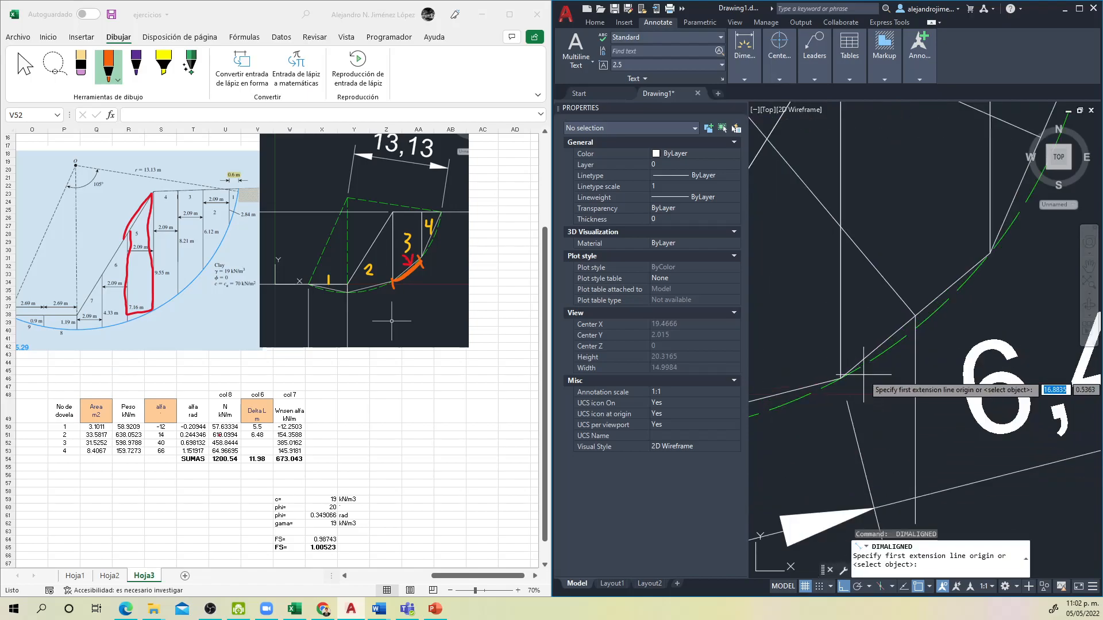
{"action": "left_click", "coordinate": [841, 378]}
{"action": "left_click", "coordinate": [990, 252]}
{"action": "scroll", "coordinate": [990, 252], "scroll_direction": "down", "scroll_amount": 4}
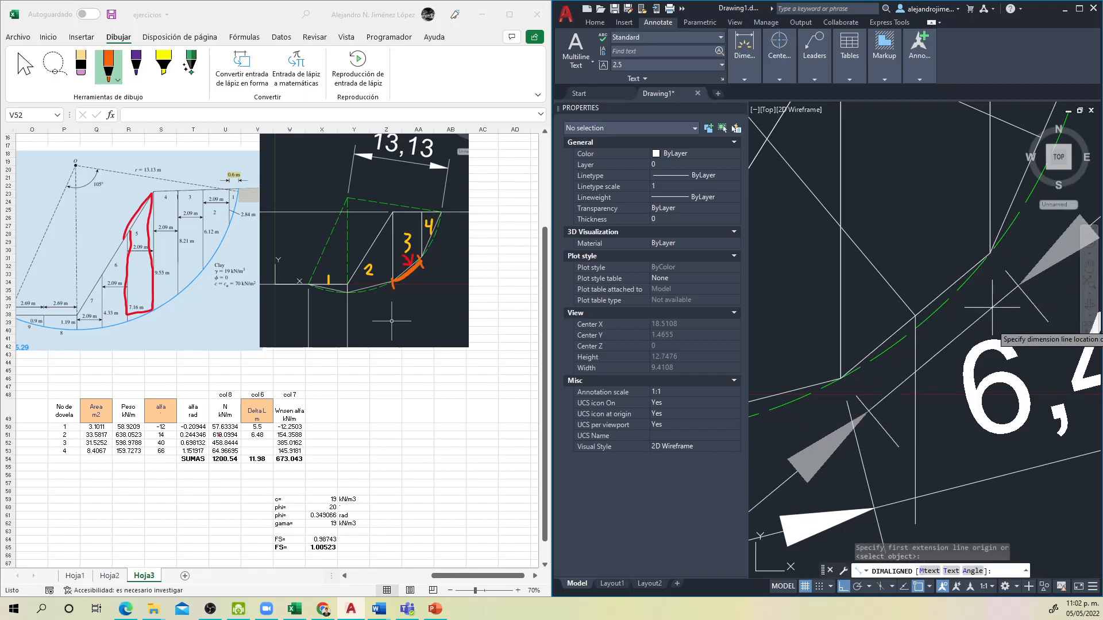
{"action": "left_click", "coordinate": [926, 416]}
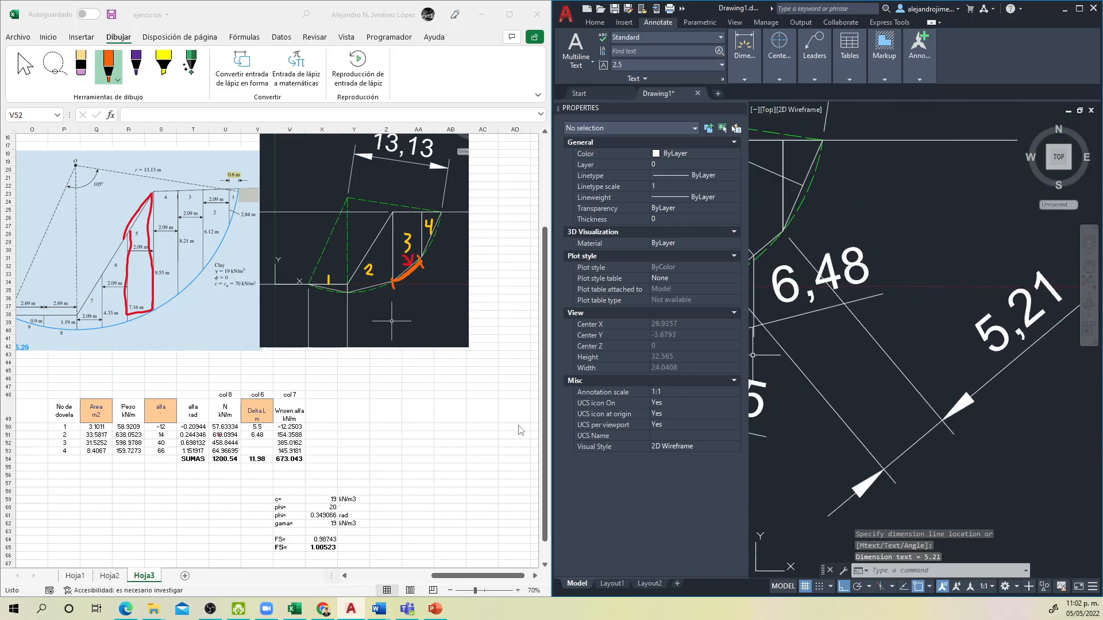
Step: In Excel, enter 5.21 as slice 3's Delta L in cell V52
{"action": "left_click", "coordinate": [380, 451]}
{"action": "type", "text": "5"}
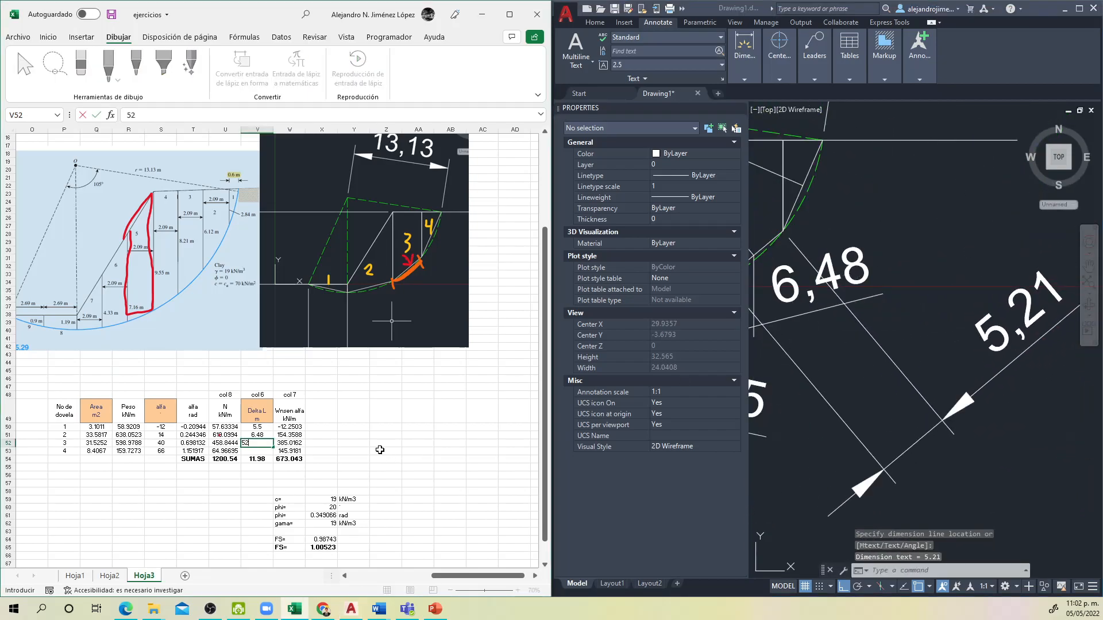
{"action": "type", "text": ".21"}
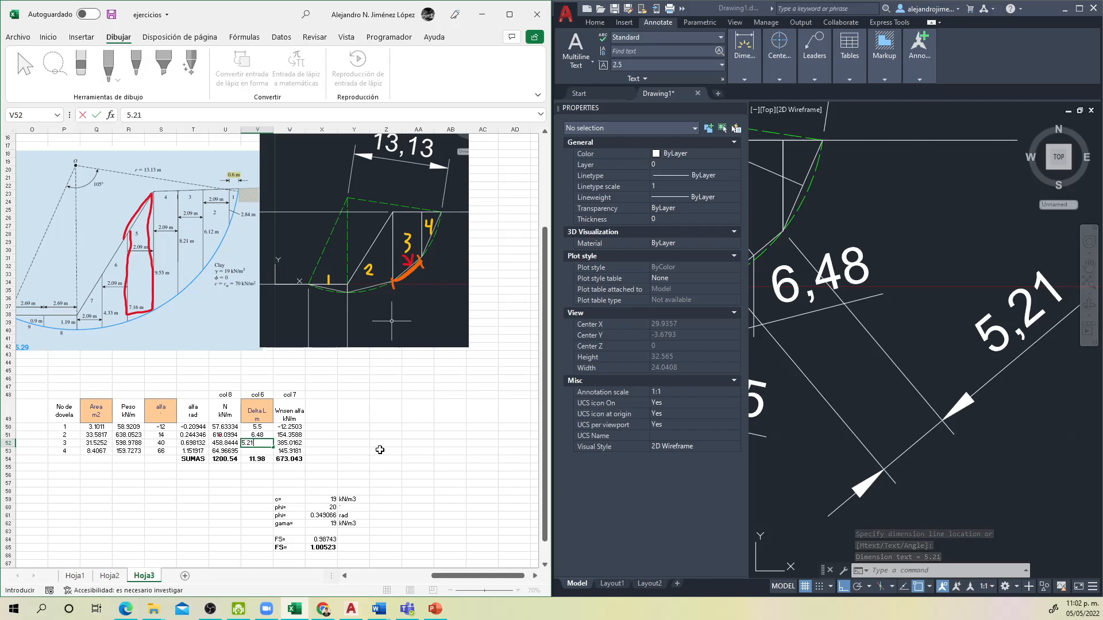
{"action": "key", "text": "Return"}
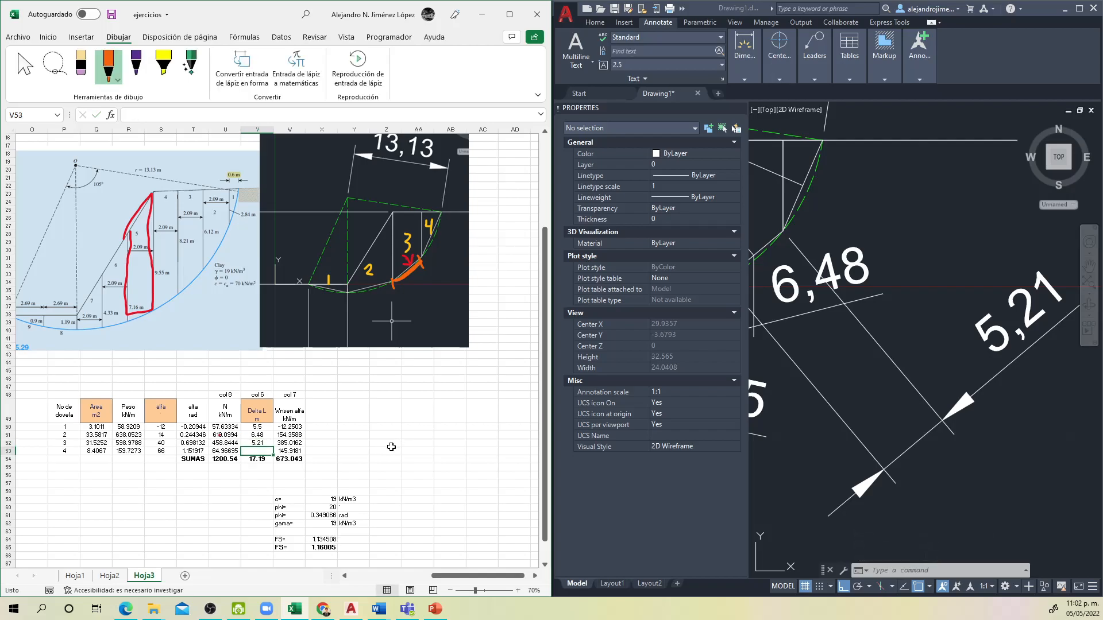
Step: Switch to AutoCAD and add an aligned dimension along slice 4's base, up to the top surface, placed outside the arc
{"action": "left_click", "coordinate": [779, 351]}
{"action": "left_click_drag", "start_coordinate": [927, 204], "coordinate": [974, 257]}
{"action": "key", "text": "space"}
{"action": "scroll", "coordinate": [827, 277], "scroll_direction": "up", "scroll_amount": 2}
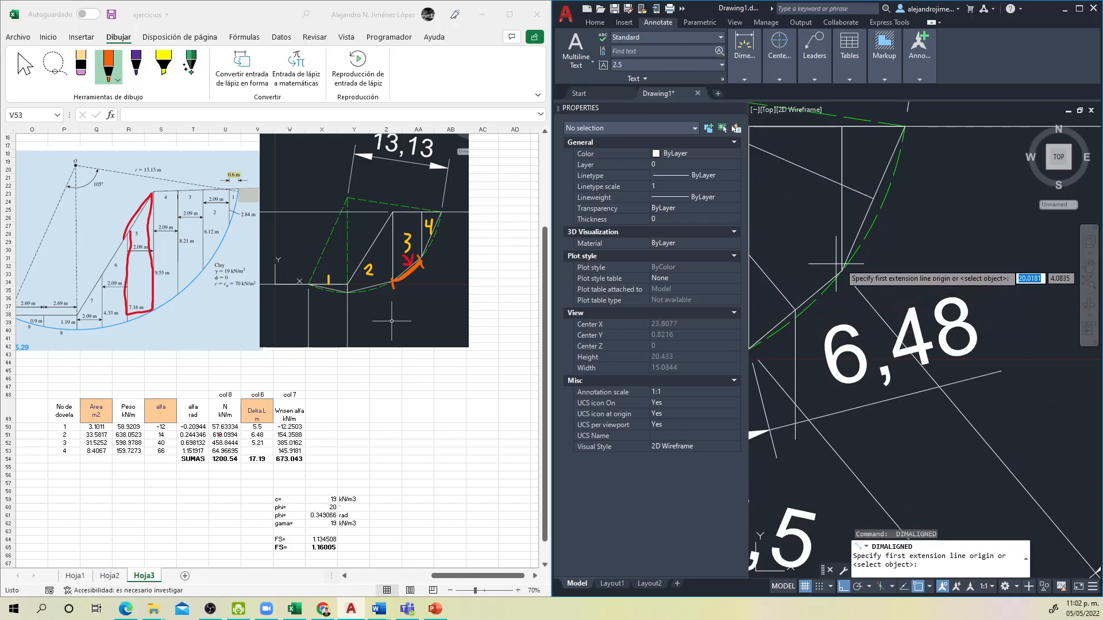
{"action": "left_click", "coordinate": [842, 270]}
{"action": "left_click", "coordinate": [905, 127]}
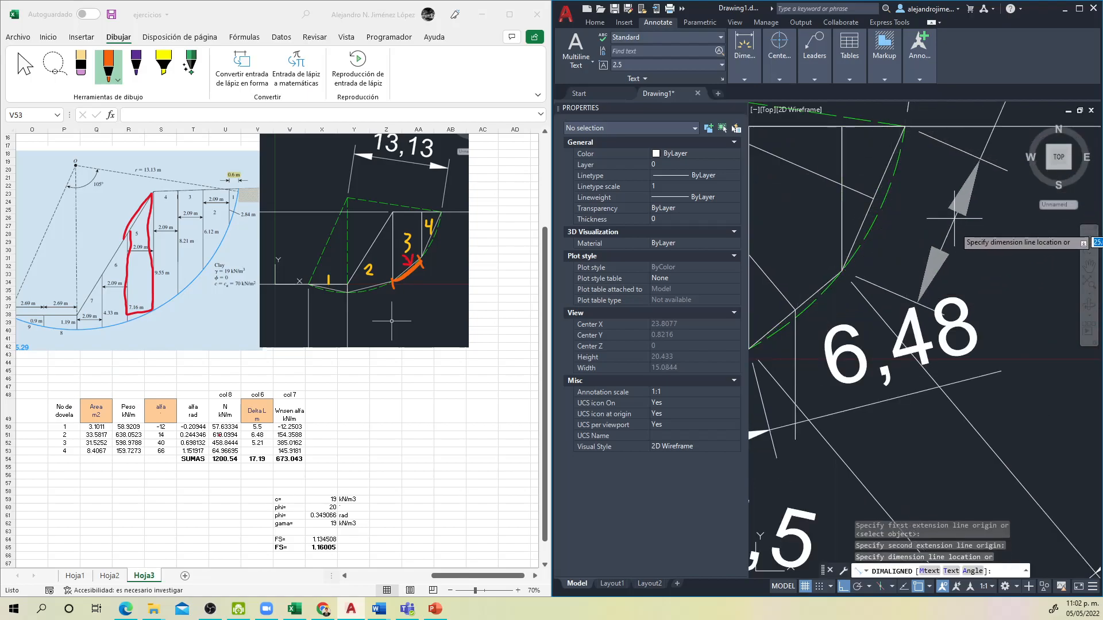
{"action": "scroll", "coordinate": [955, 217], "scroll_direction": "down", "scroll_amount": 5}
{"action": "left_click", "coordinate": [959, 219]}
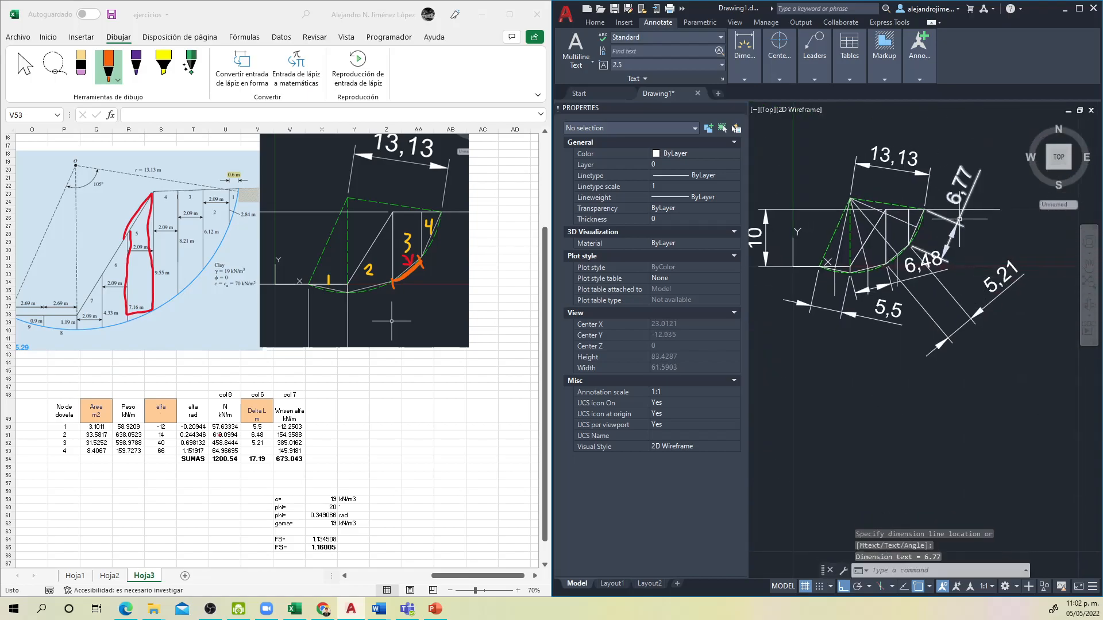
Step: In Excel, enter 6.77 as slice 4's Delta L in cell V53
{"action": "left_click", "coordinate": [370, 424]}
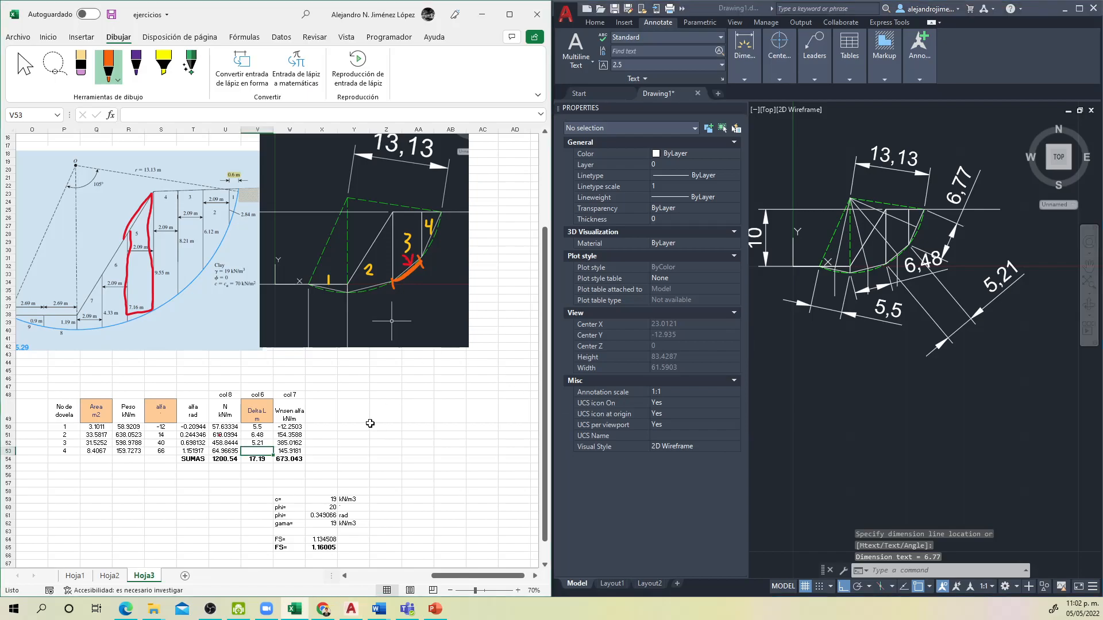
{"action": "type", "text": "6.77"}
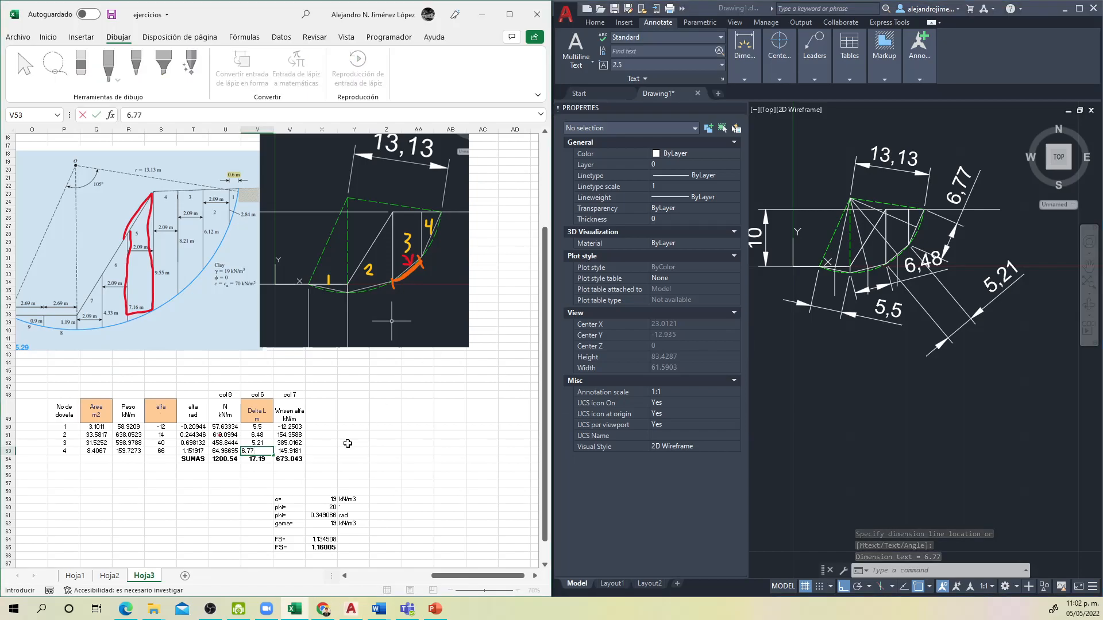
{"action": "key", "text": "Return"}
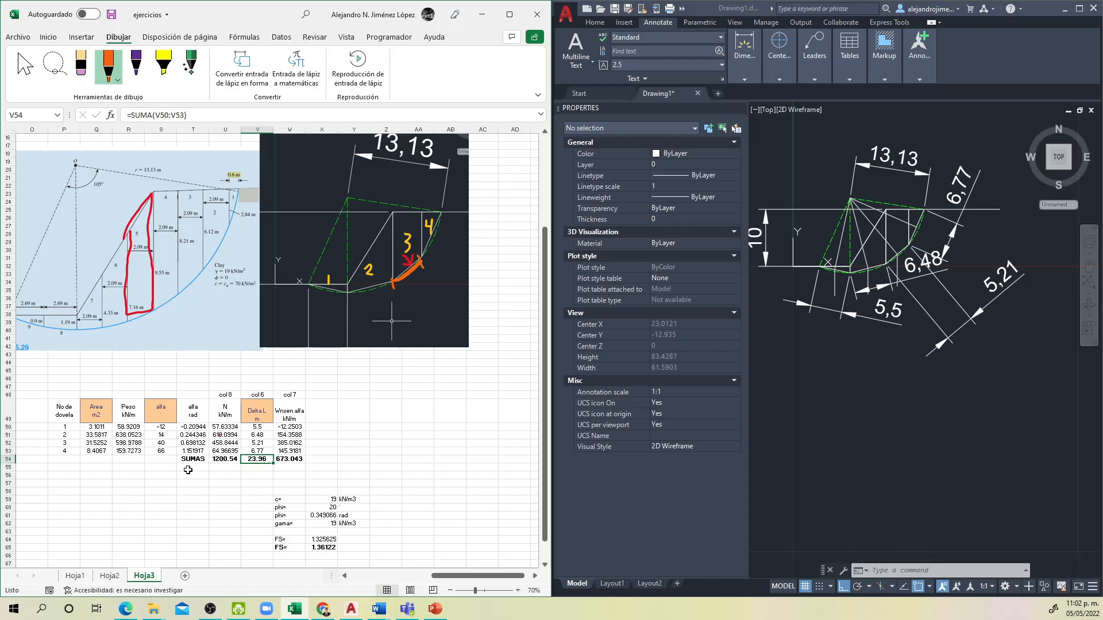
Step: Inspect the formulas for slice 2's N in U51 and slice 1's Wn sen alfa in W50
{"action": "left_click", "coordinate": [224, 435]}
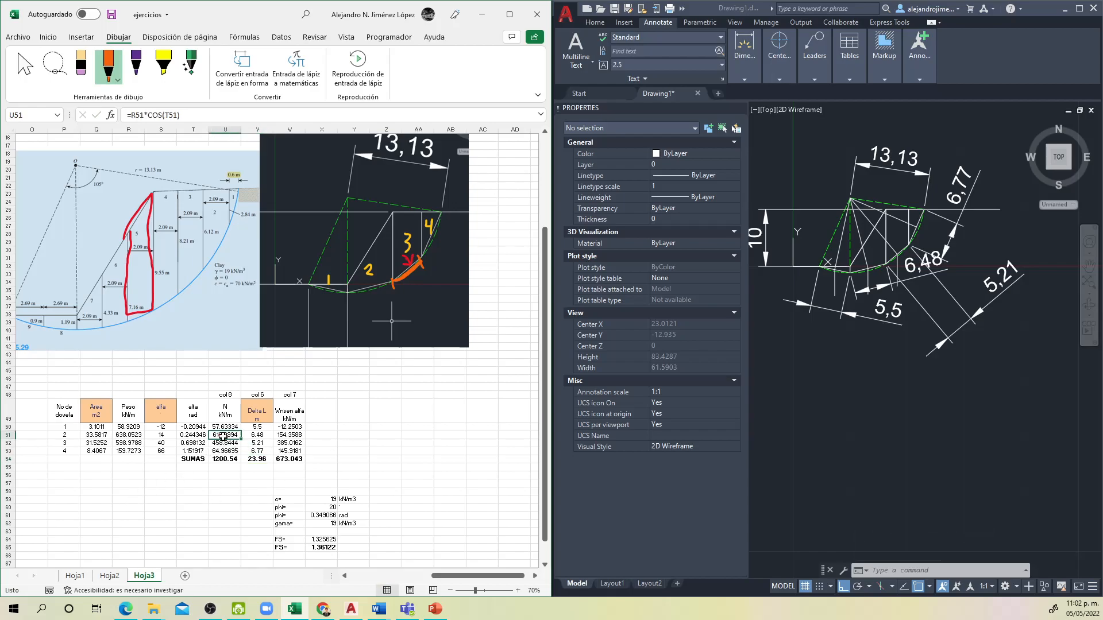
{"action": "left_click", "coordinate": [289, 427]}
{"action": "double_click", "coordinate": [284, 426]}
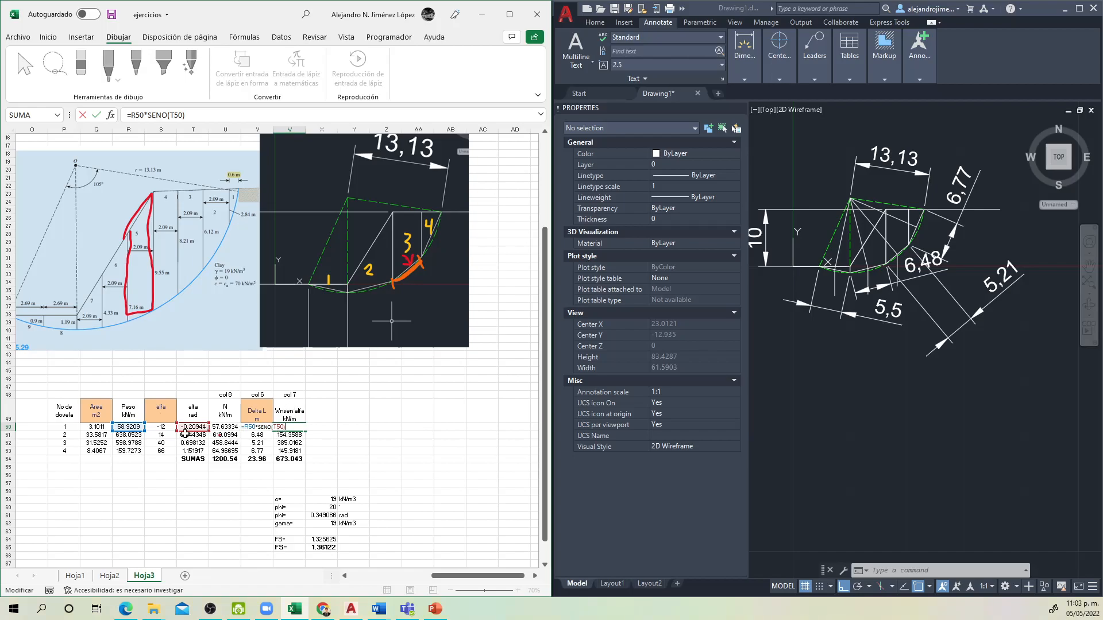
{"action": "key", "text": "Escape"}
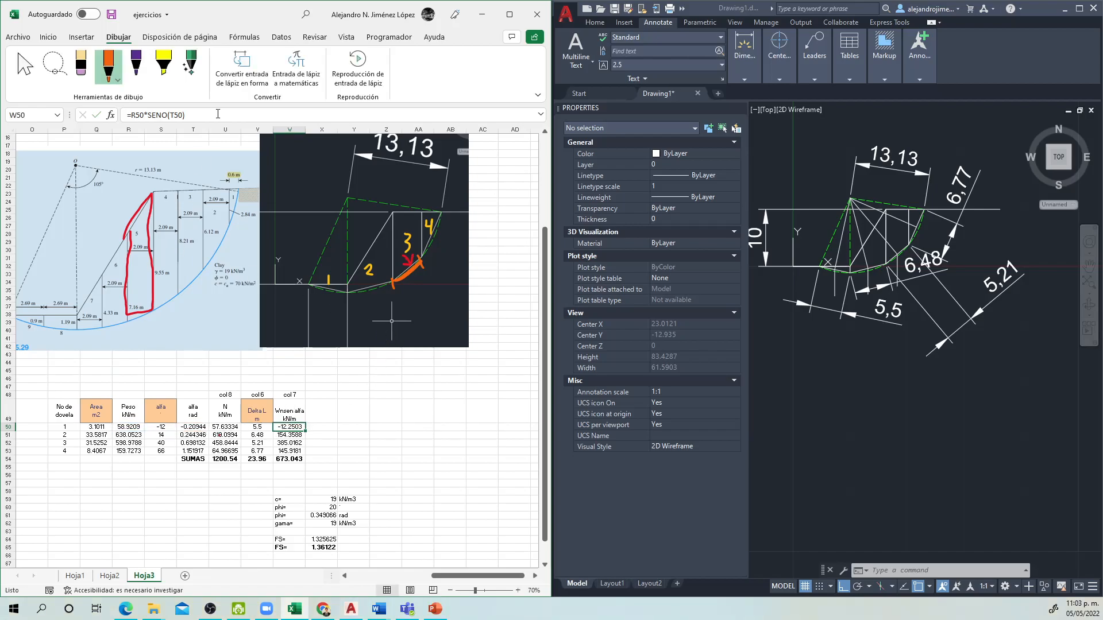
Step: With a pink pen, draw direction arrows beneath the bases of slices 1, 2 and 3 on the pasted AutoCAD image
{"action": "left_click", "coordinate": [114, 84]}
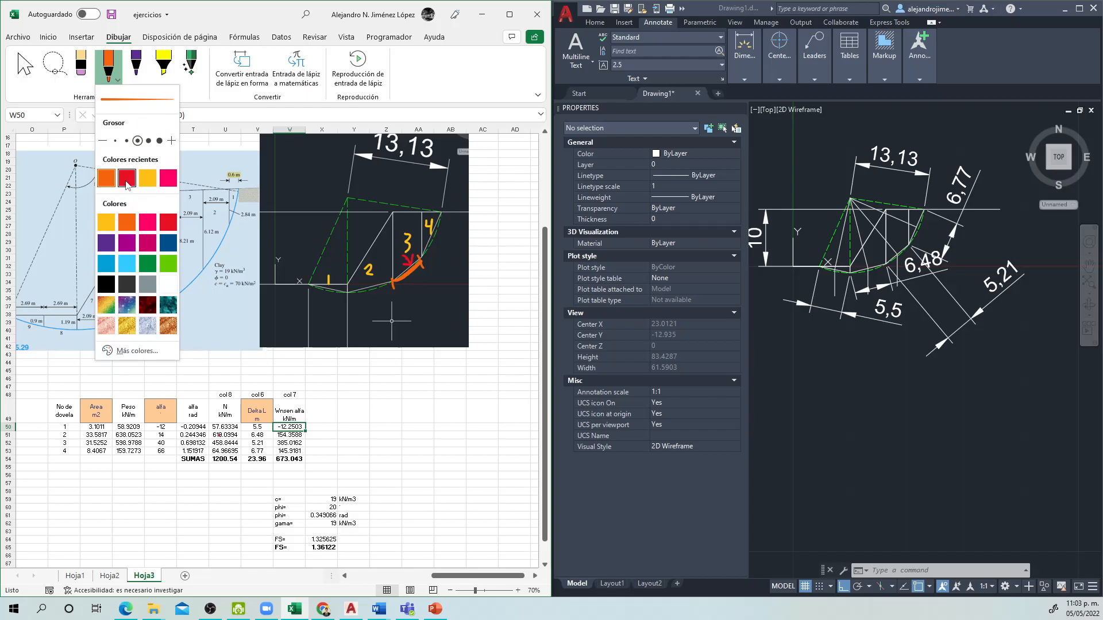
{"action": "left_click", "coordinate": [127, 178]}
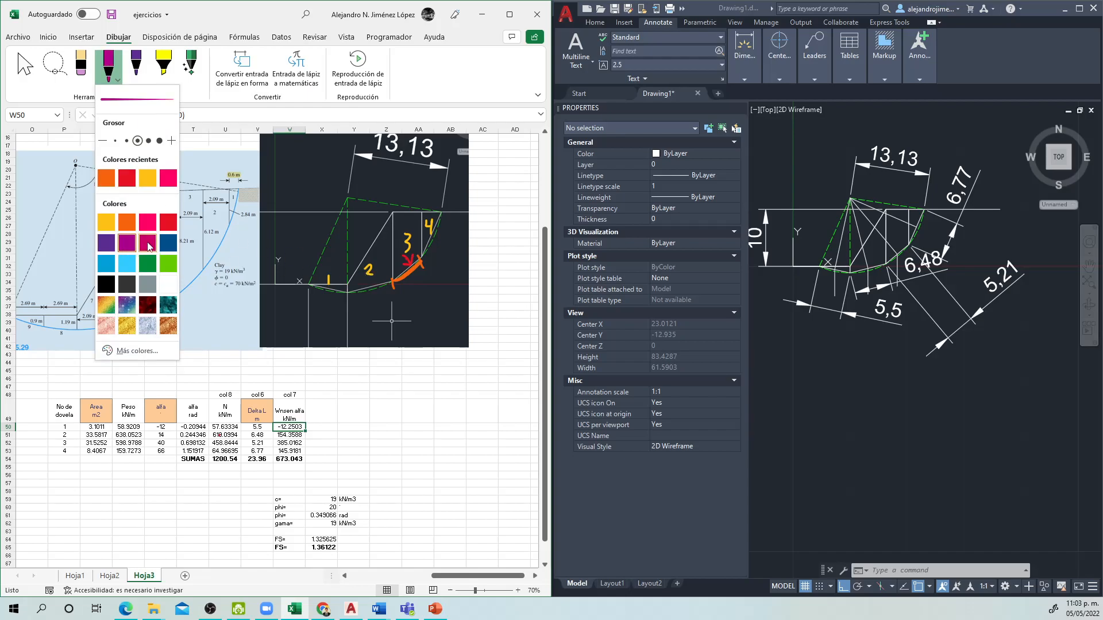
{"action": "left_click", "coordinate": [147, 222]}
{"action": "mouse_move", "coordinate": [421, 272]}
{"action": "left_mouse_down"}
{"action": "mouse_move", "coordinate": [406, 286]}
{"action": "mouse_move", "coordinate": [413, 278]}
{"action": "left_mouse_up"}
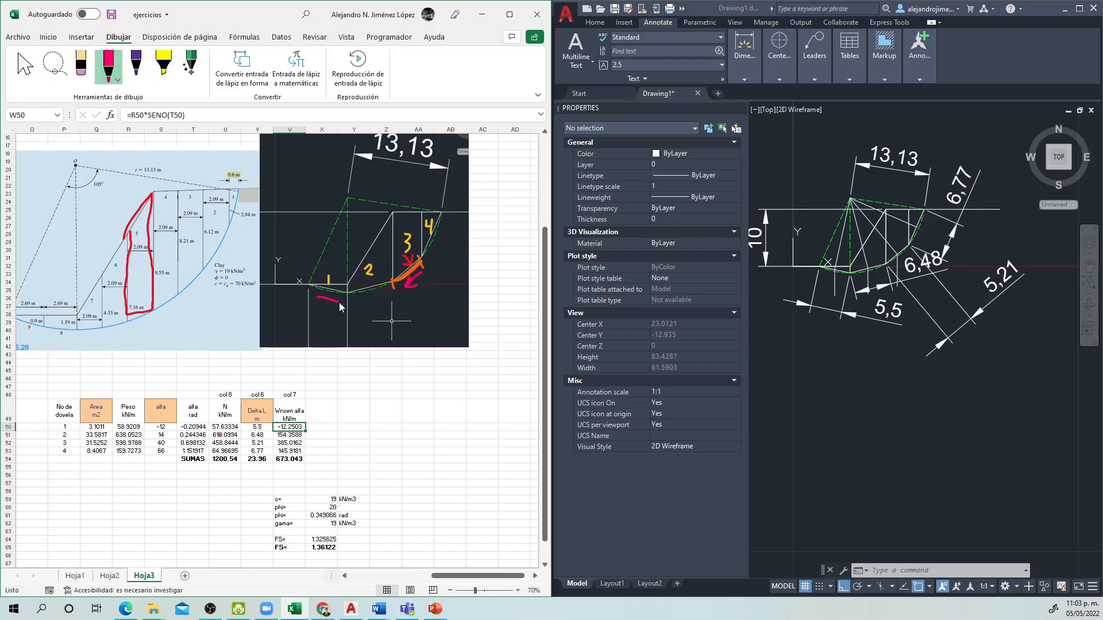
{"action": "left_click_drag", "start_coordinate": [339, 301], "coordinate": [333, 305]}
{"action": "key", "text": "Escape"}
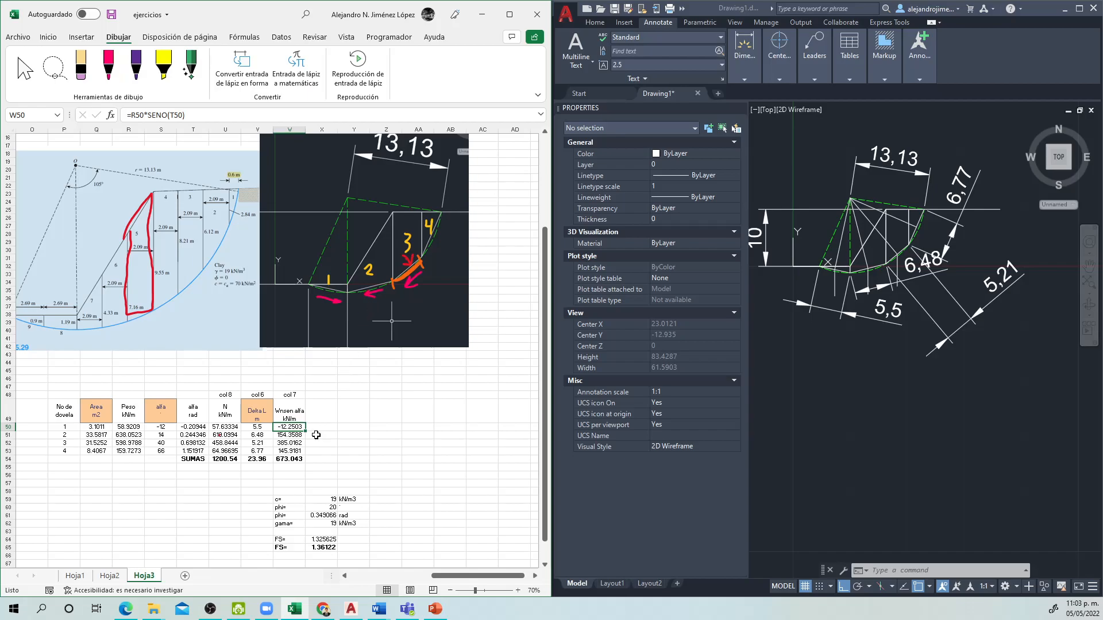
Step: Review slice 2's Wn sen alfa formula and the SUMAS formulas for N, Delta L and Wn sen alfa in the second table
{"action": "left_click", "coordinate": [288, 442]}
{"action": "double_click", "coordinate": [286, 434]}
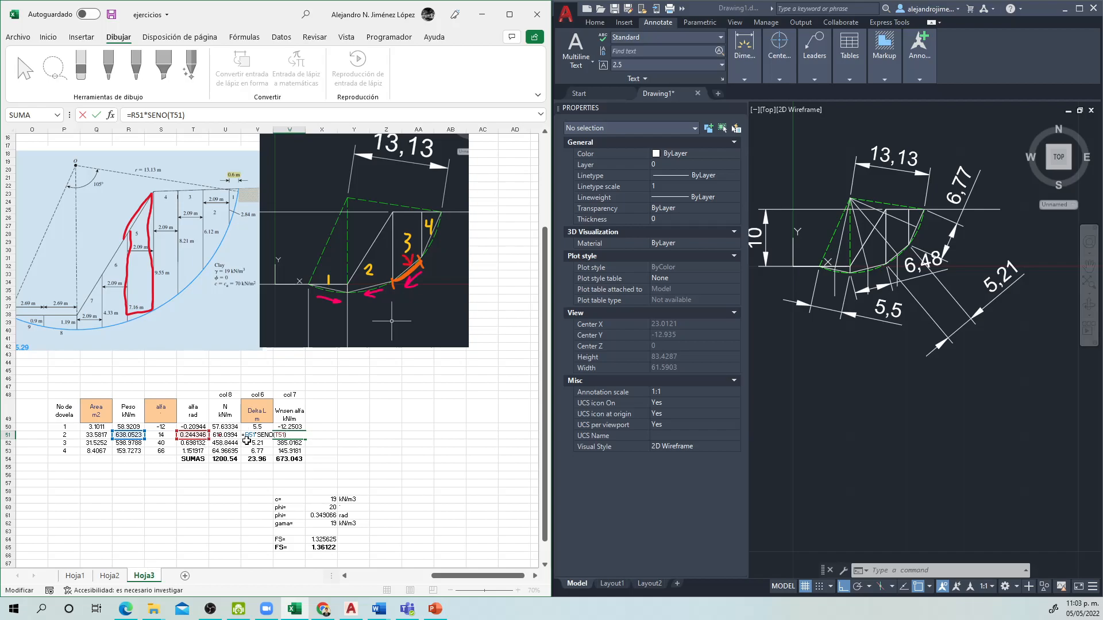
{"action": "key", "text": "Escape"}
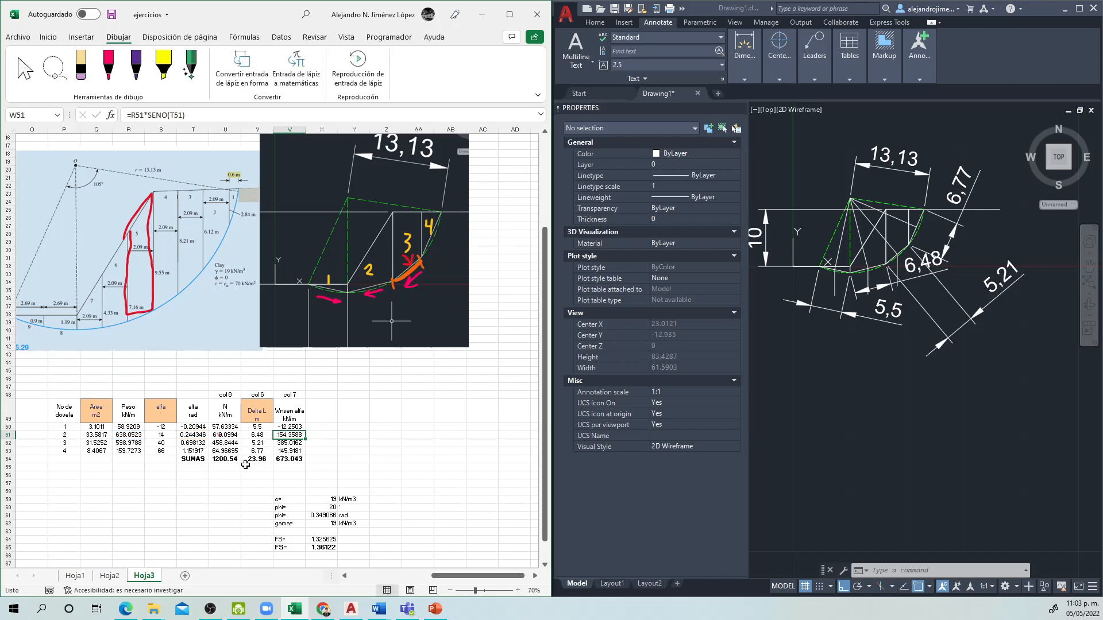
{"action": "double_click", "coordinate": [224, 460]}
{"action": "key", "text": "Escape"}
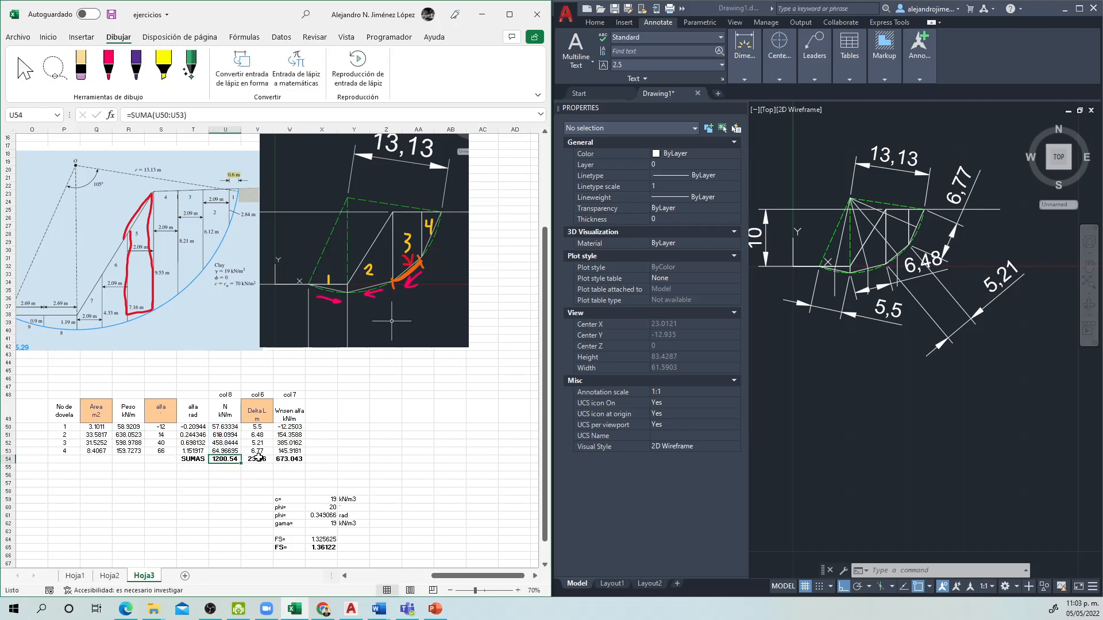
{"action": "left_click", "coordinate": [258, 459]}
{"action": "double_click", "coordinate": [257, 459]}
{"action": "key", "text": "Escape"}
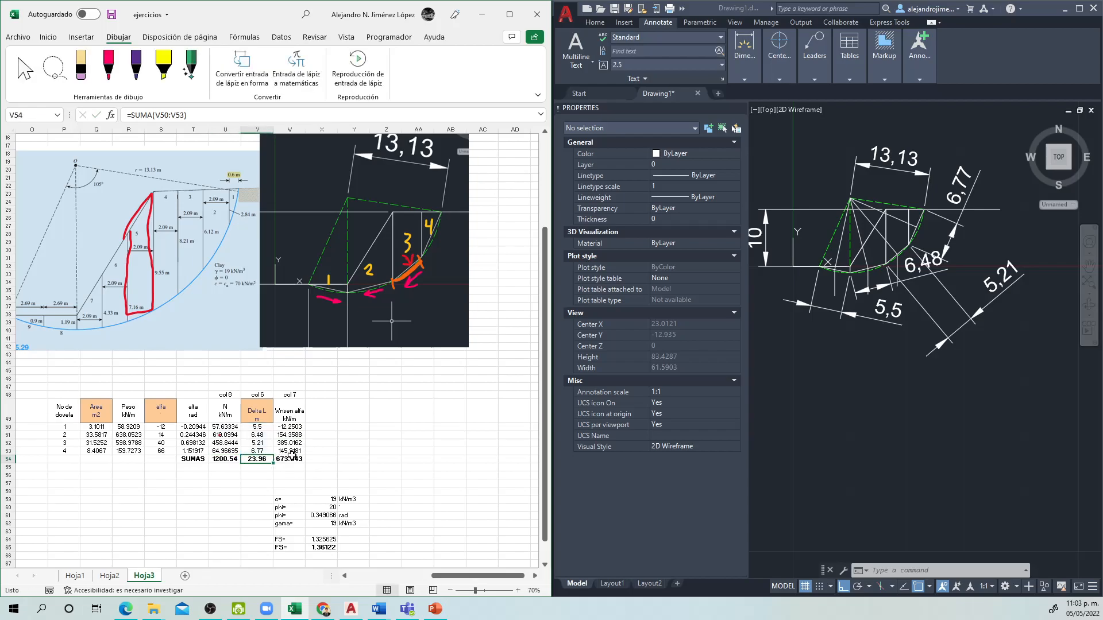
{"action": "left_click", "coordinate": [291, 459]}
{"action": "double_click", "coordinate": [295, 460]}
{"action": "key", "text": "Escape"}
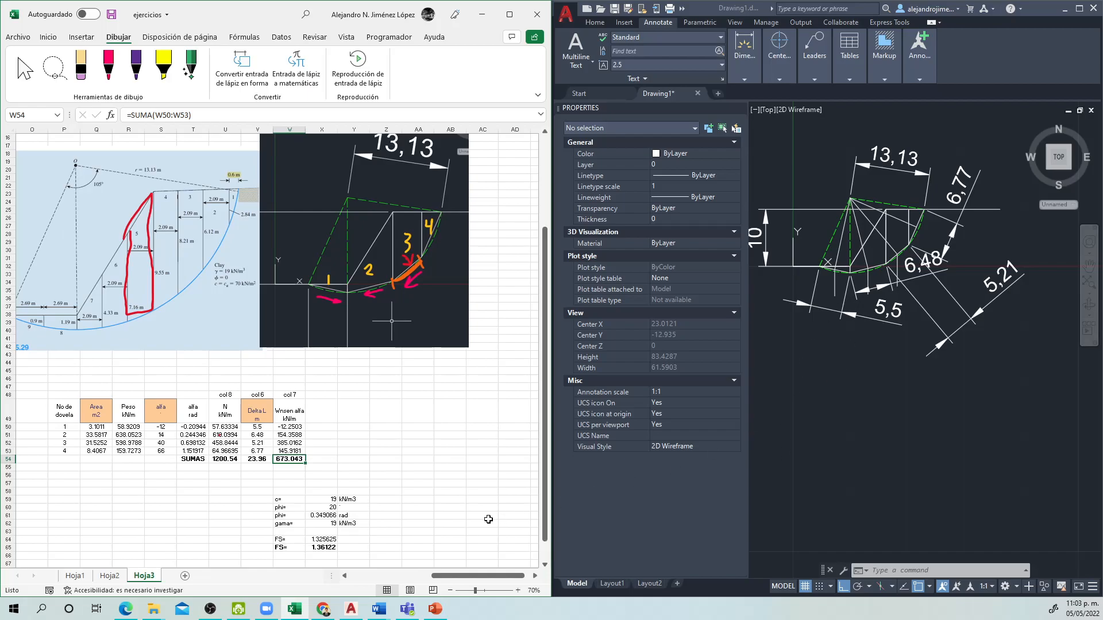
Step: Move the safety factor formula picture from below the first table to below the second, beside the c, phi and gama values
{"action": "left_click", "coordinate": [450, 515]}
{"action": "scroll", "coordinate": [451, 505], "scroll_direction": "down", "scroll_amount": 1}
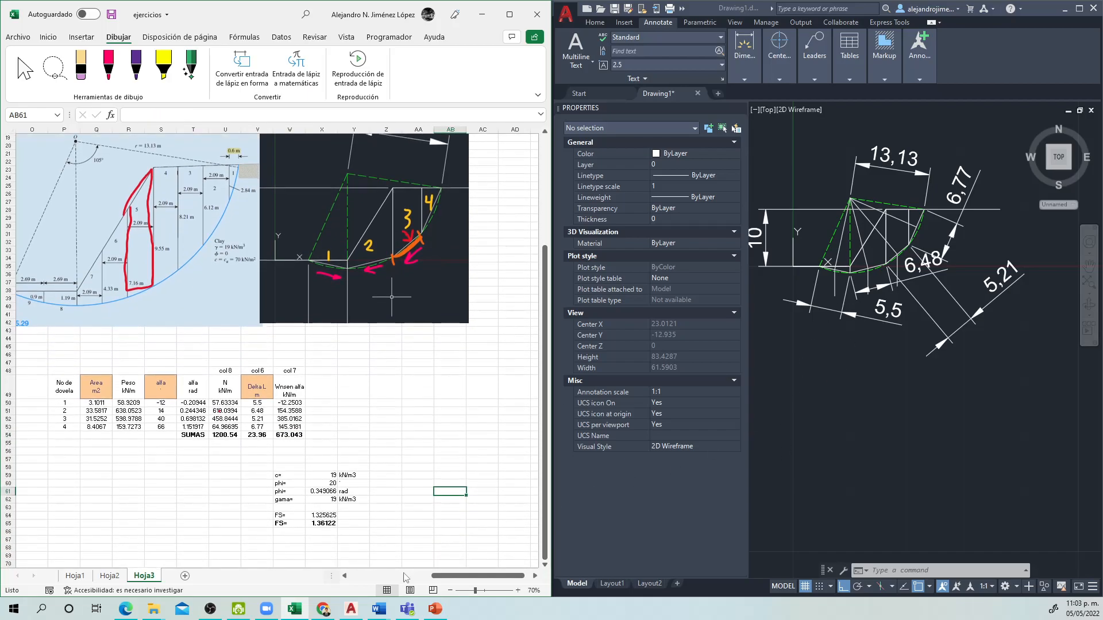
{"action": "left_click_drag", "start_coordinate": [457, 577], "coordinate": [375, 576]}
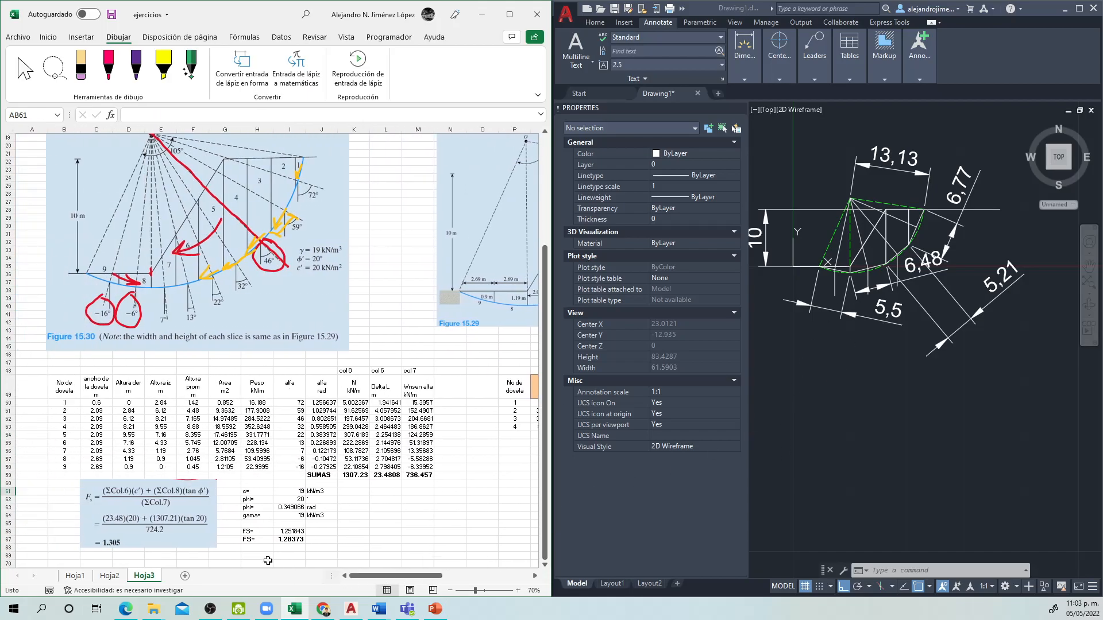
{"action": "left_click", "coordinate": [172, 531]}
{"action": "left_click_drag", "start_coordinate": [197, 544], "coordinate": [482, 534]}
{"action": "left_click_drag", "start_coordinate": [410, 576], "coordinate": [479, 576]}
{"action": "left_click_drag", "start_coordinate": [133, 519], "coordinate": [275, 512]}
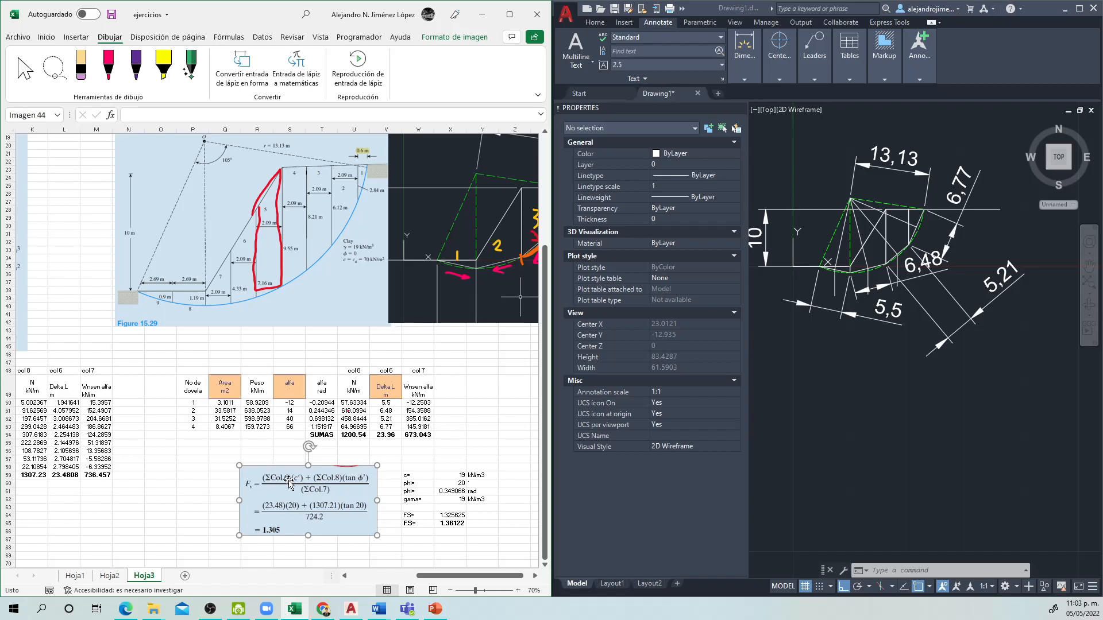
Step: Compare the SUMAS cells U54, V54 and W54 with the column 8, 6 and 7 terms of the formula picture
{"action": "left_click", "coordinate": [351, 436]}
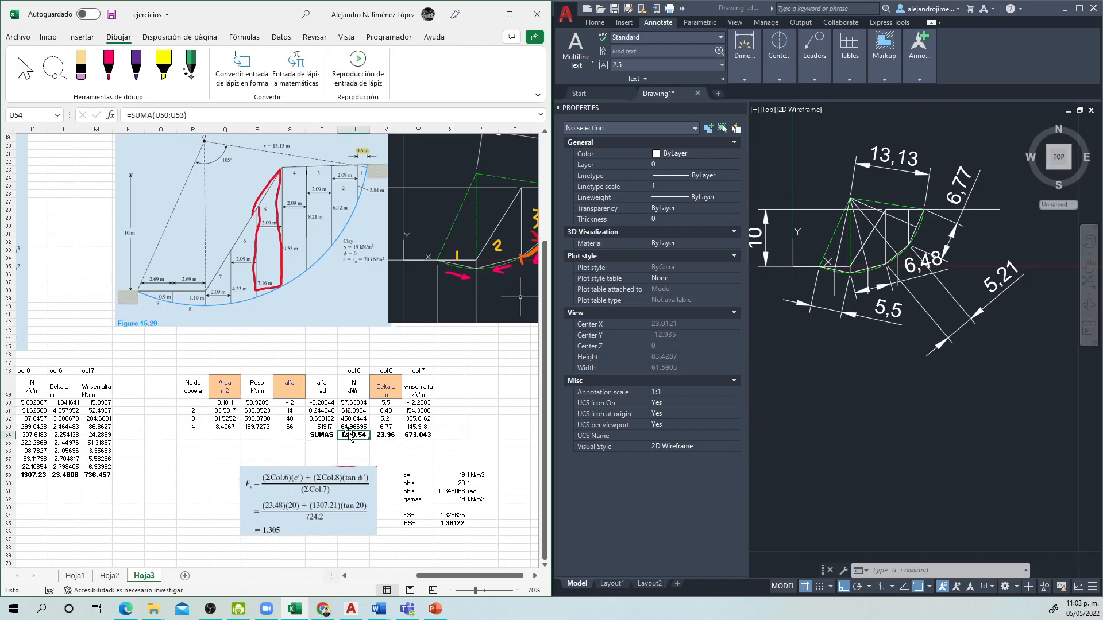
{"action": "double_click", "coordinate": [382, 435]}
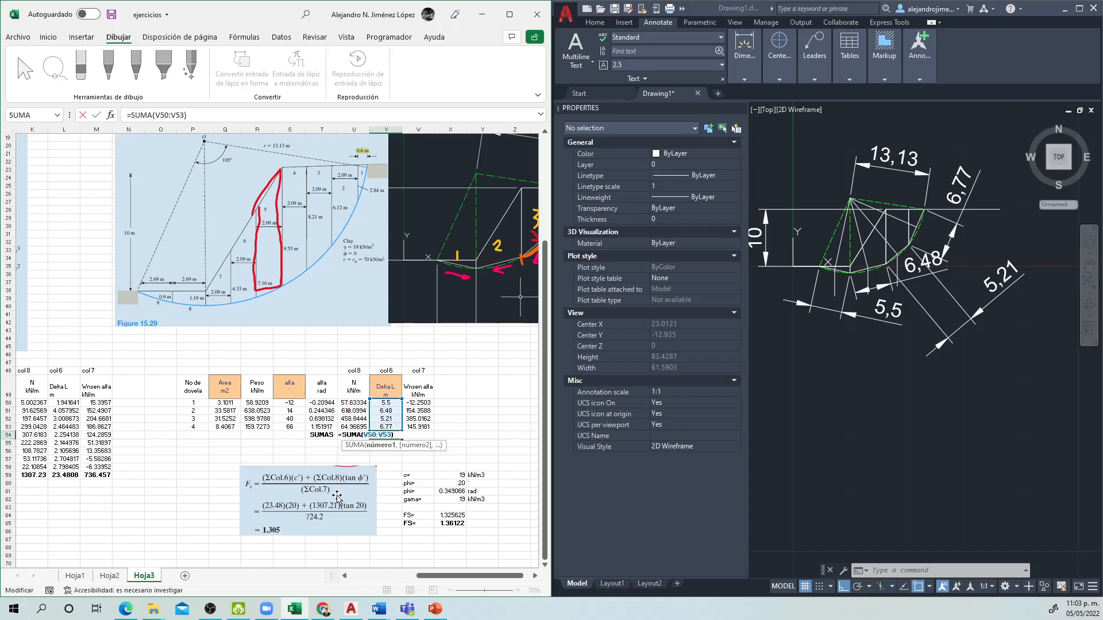
{"action": "key", "text": "Escape"}
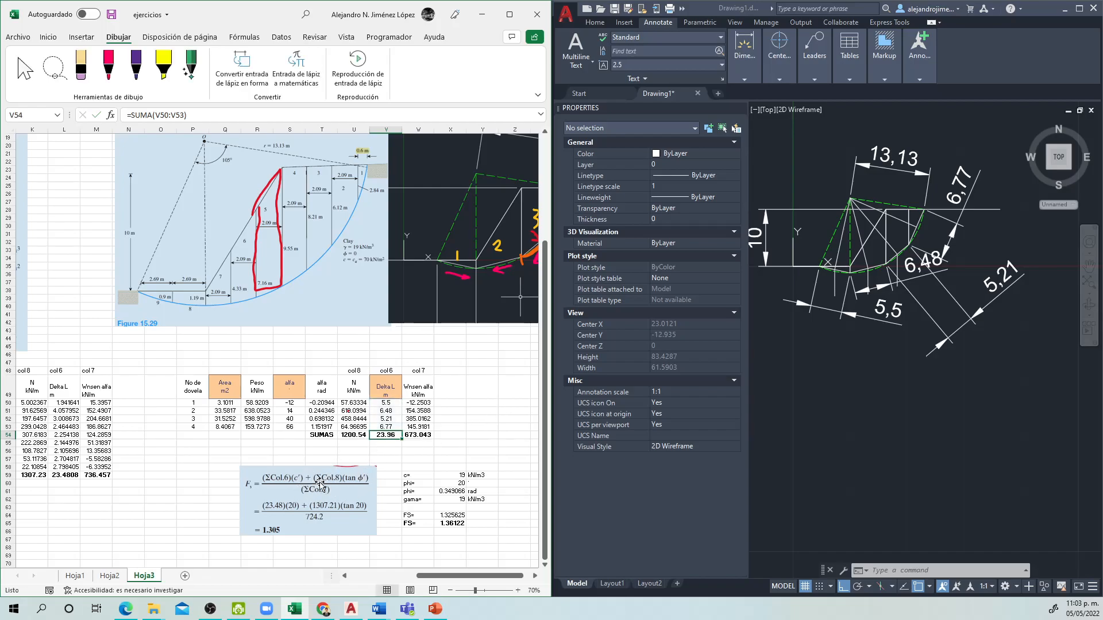
{"action": "left_click", "coordinate": [362, 430]}
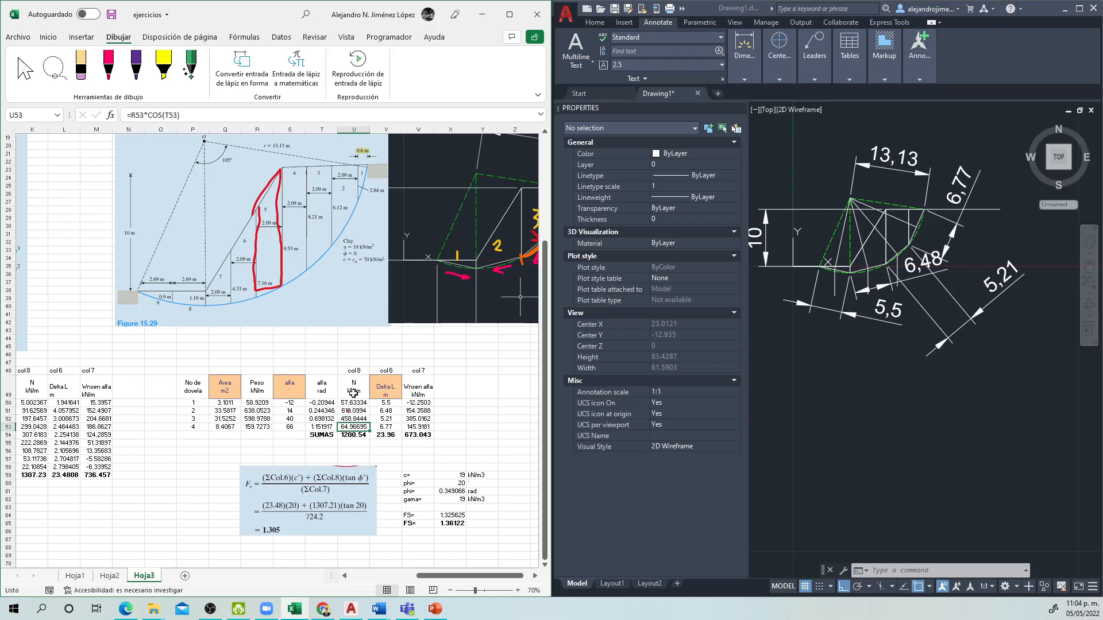
{"action": "left_click", "coordinate": [353, 435]}
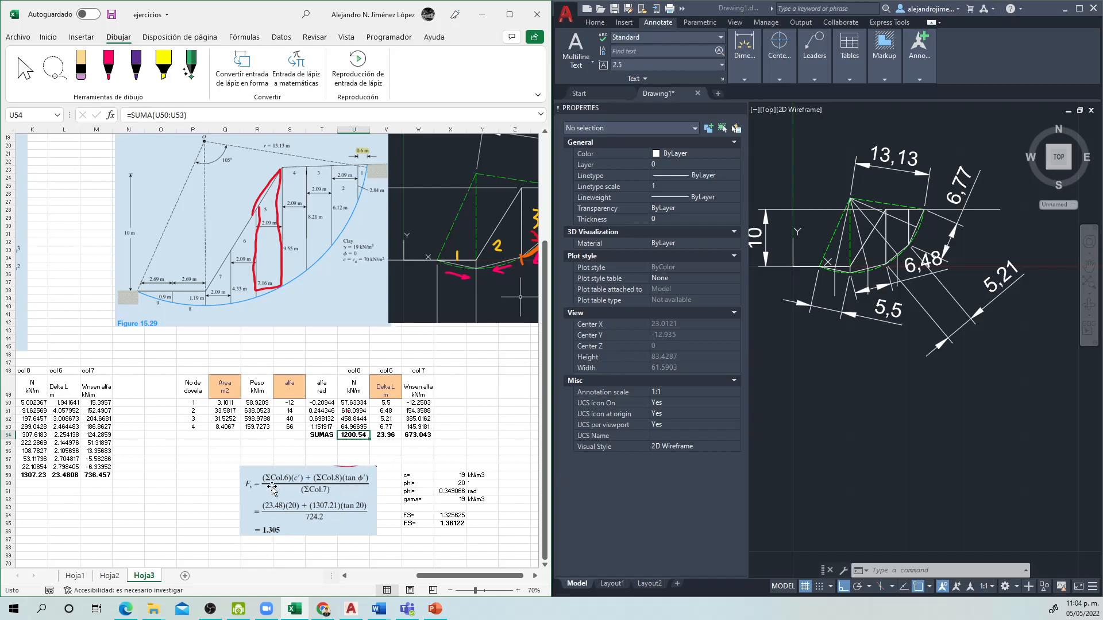
{"action": "left_click", "coordinate": [315, 495]}
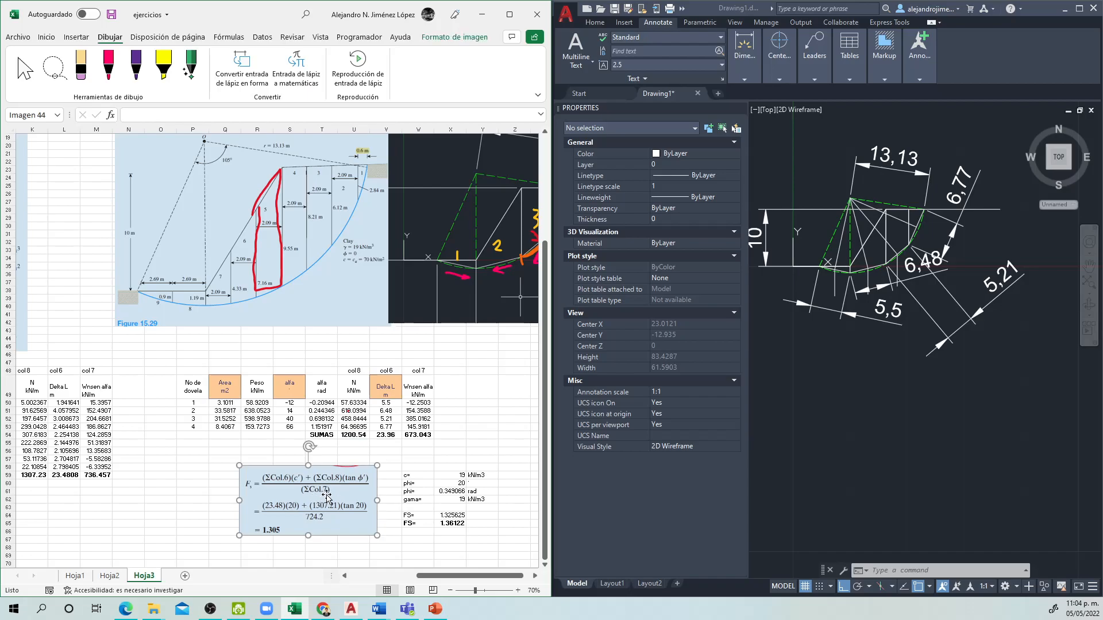
{"action": "left_click", "coordinate": [414, 435]}
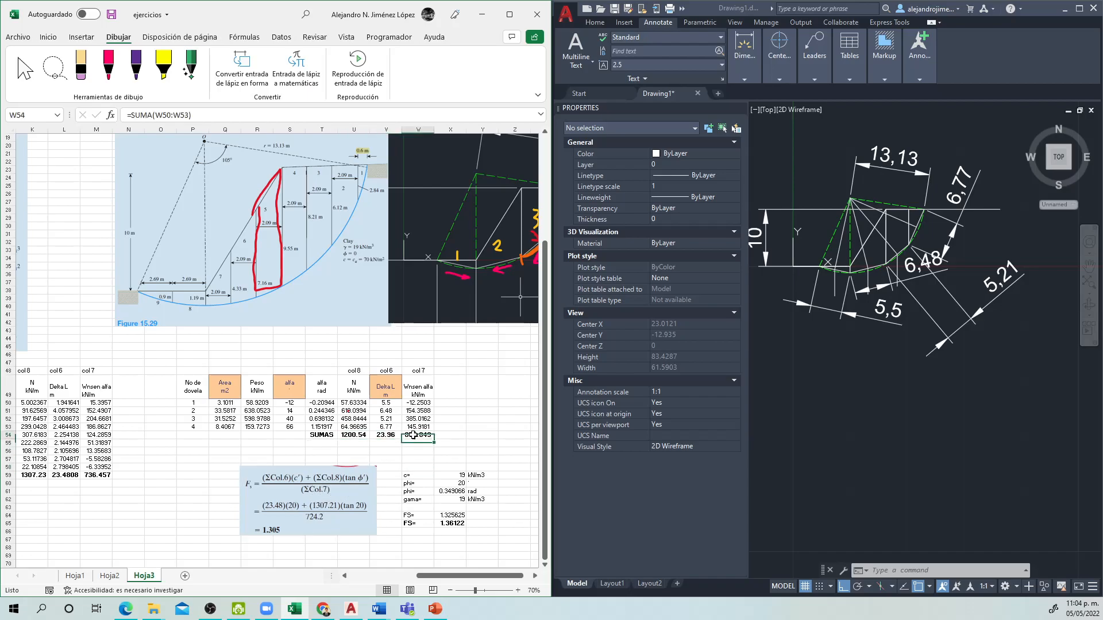
{"action": "double_click", "coordinate": [414, 435]}
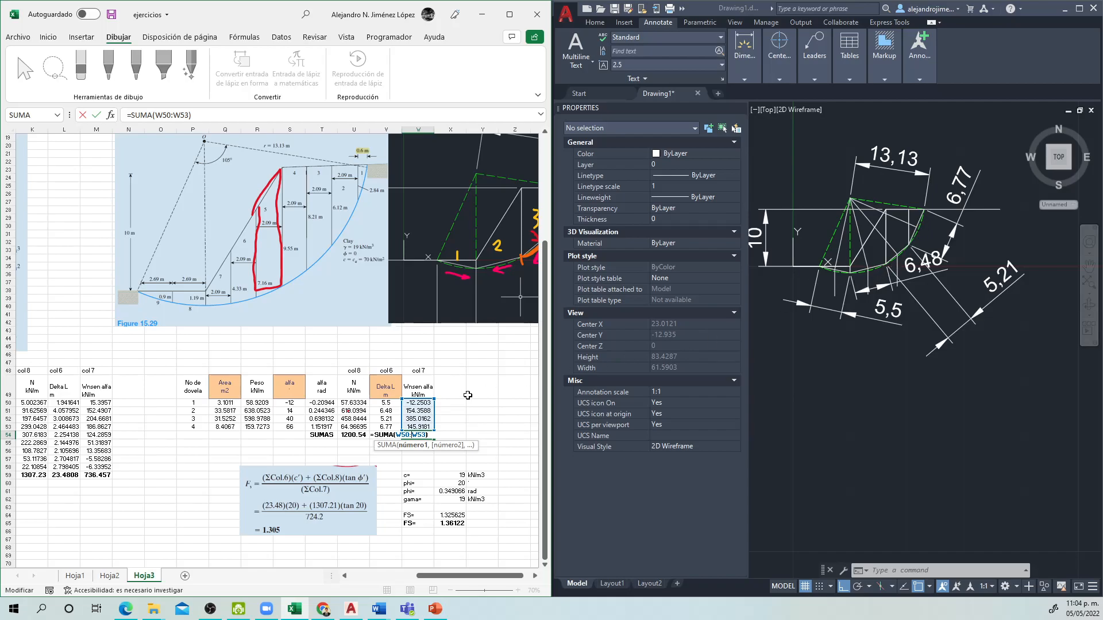
{"action": "key", "text": "Escape"}
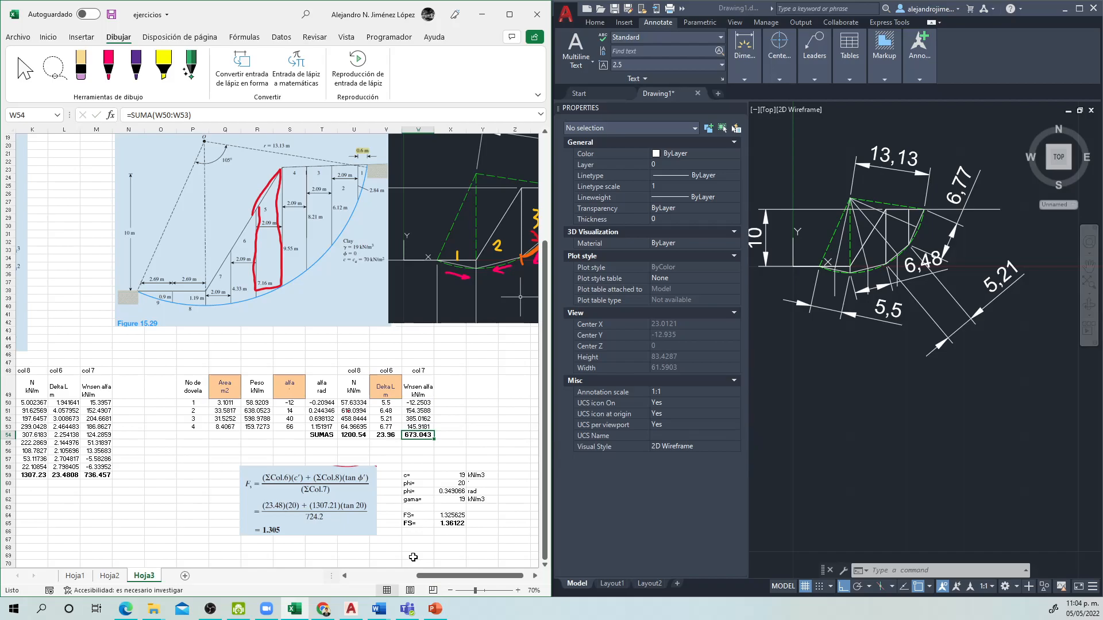
Step: Compare the two safety factor formulas in X64 and X65, checking which cohesion and phi inputs each uses
{"action": "left_click", "coordinate": [415, 556]}
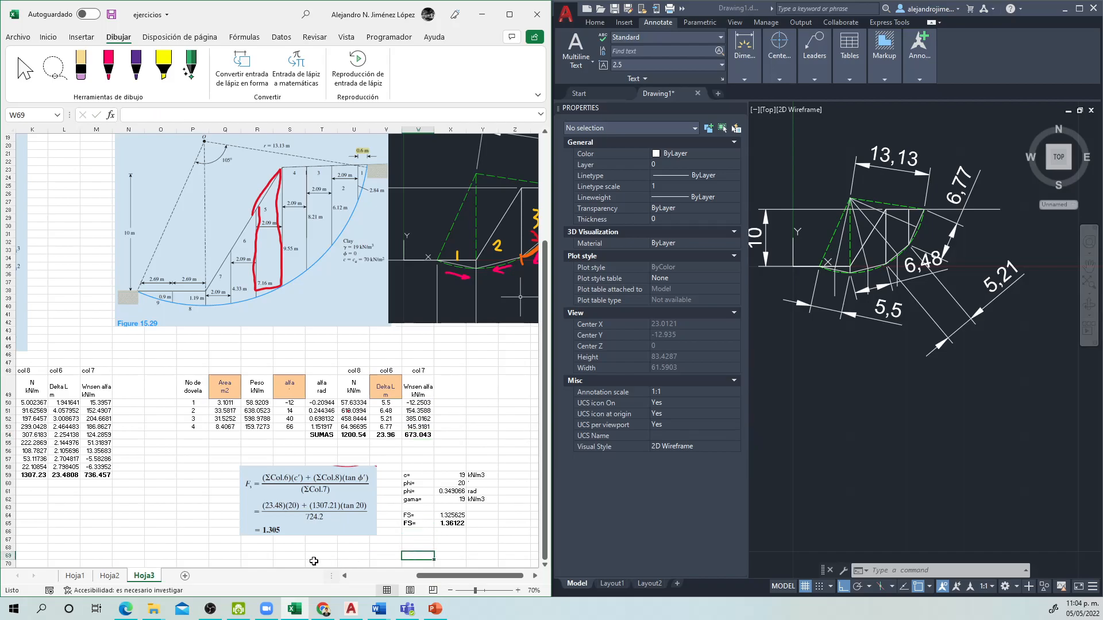
{"action": "left_click", "coordinate": [460, 523]}
{"action": "double_click", "coordinate": [446, 524]}
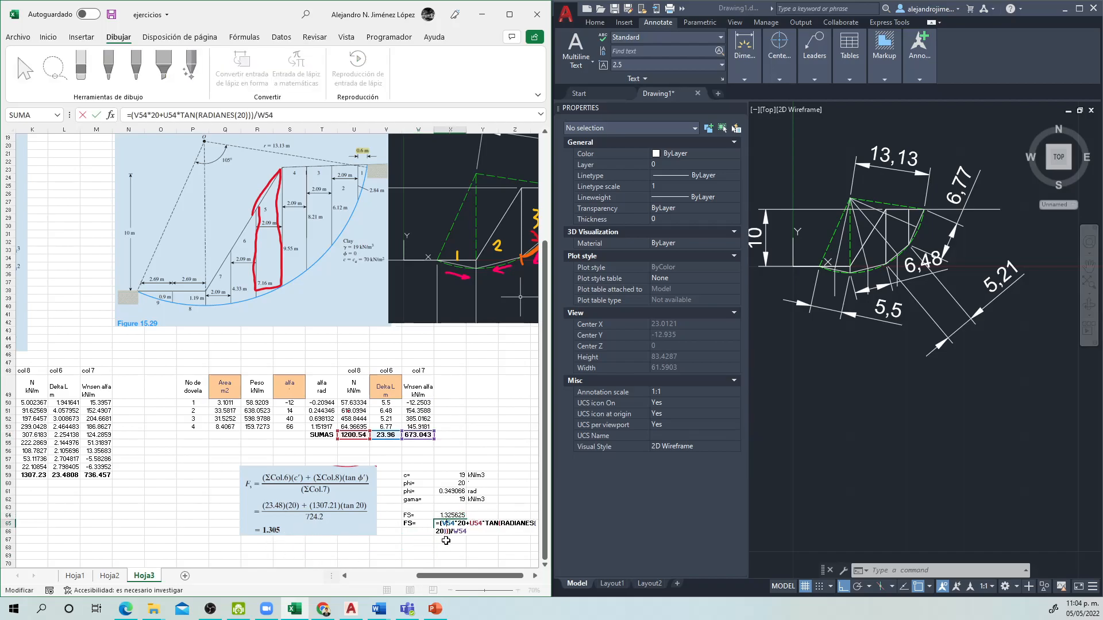
{"action": "key", "text": "Escape"}
{"action": "left_click", "coordinate": [462, 516]}
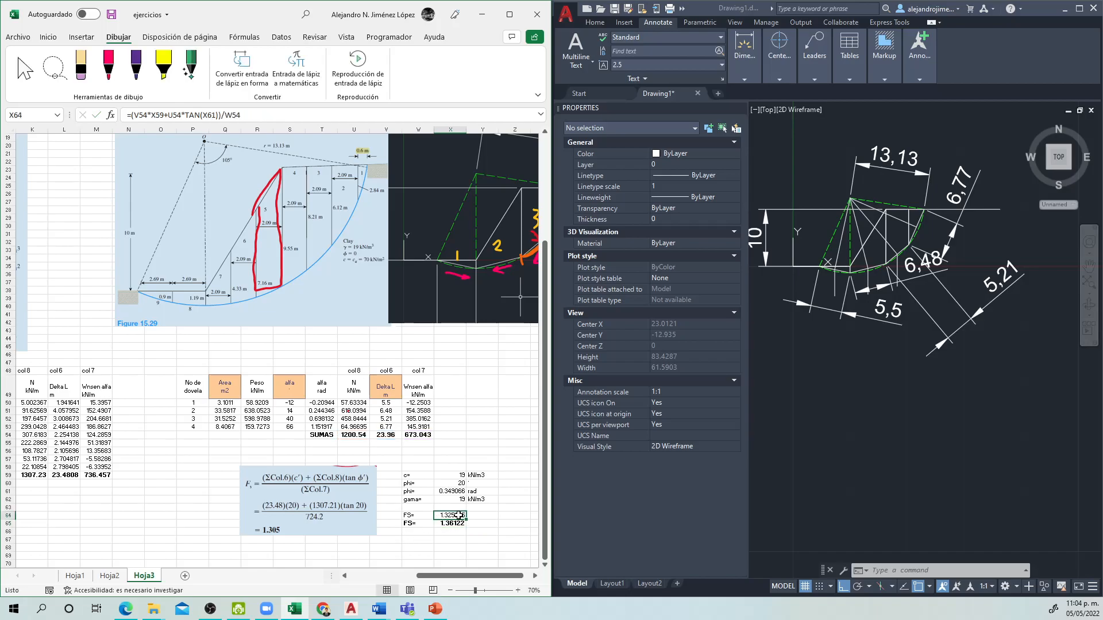
{"action": "double_click", "coordinate": [452, 516]}
{"action": "key", "text": "Escape"}
{"action": "double_click", "coordinate": [446, 516]}
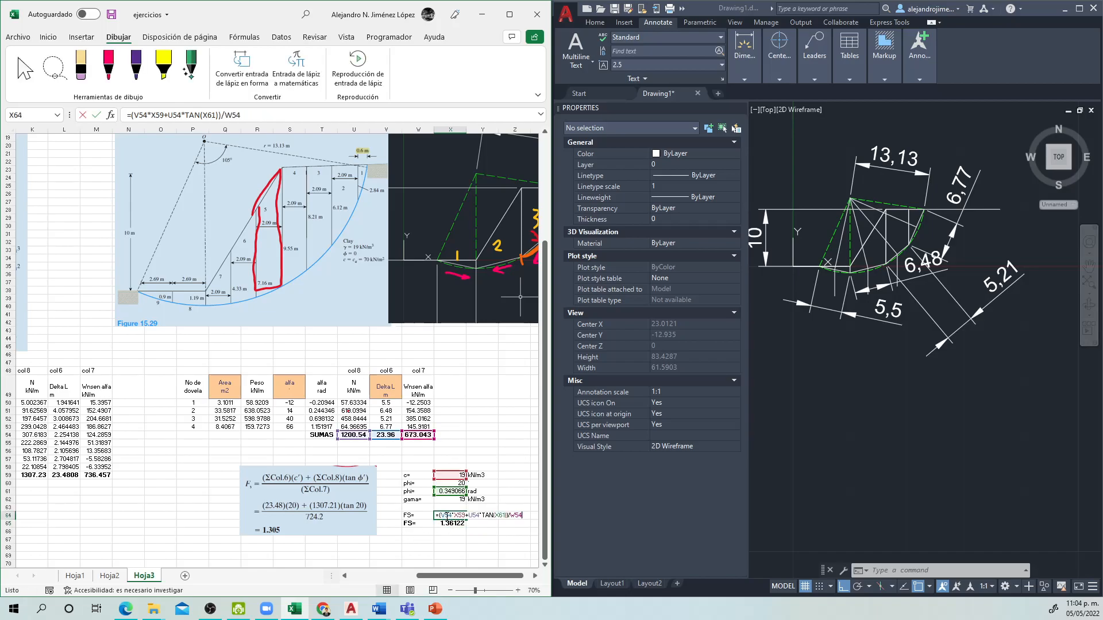
{"action": "key", "text": "Escape"}
{"action": "double_click", "coordinate": [444, 524]}
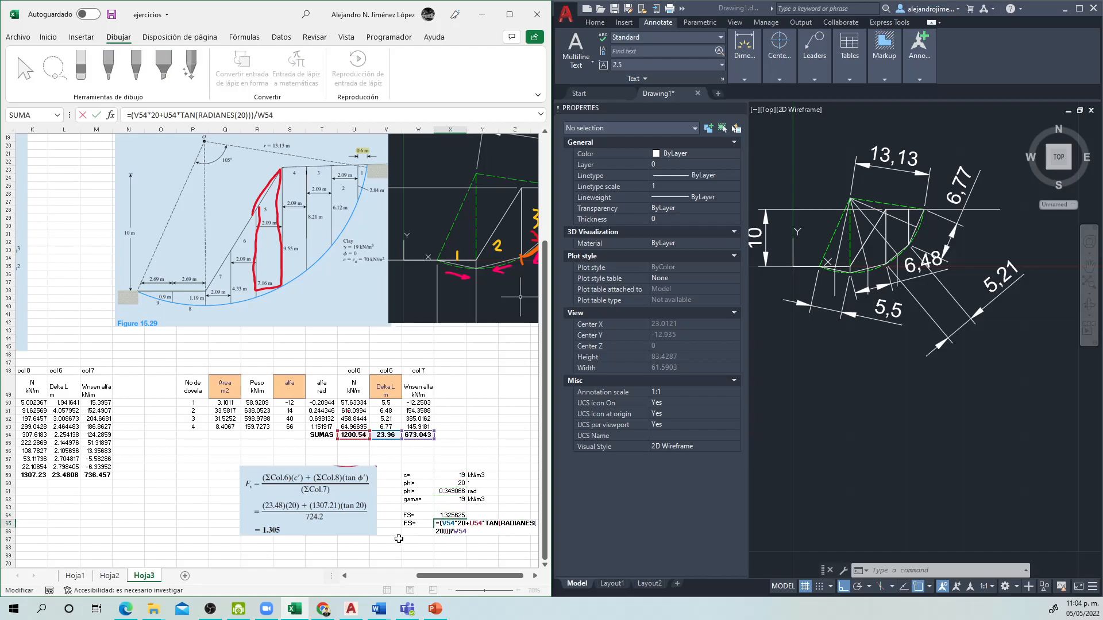
{"action": "key", "text": "Escape"}
{"action": "double_click", "coordinate": [446, 516]}
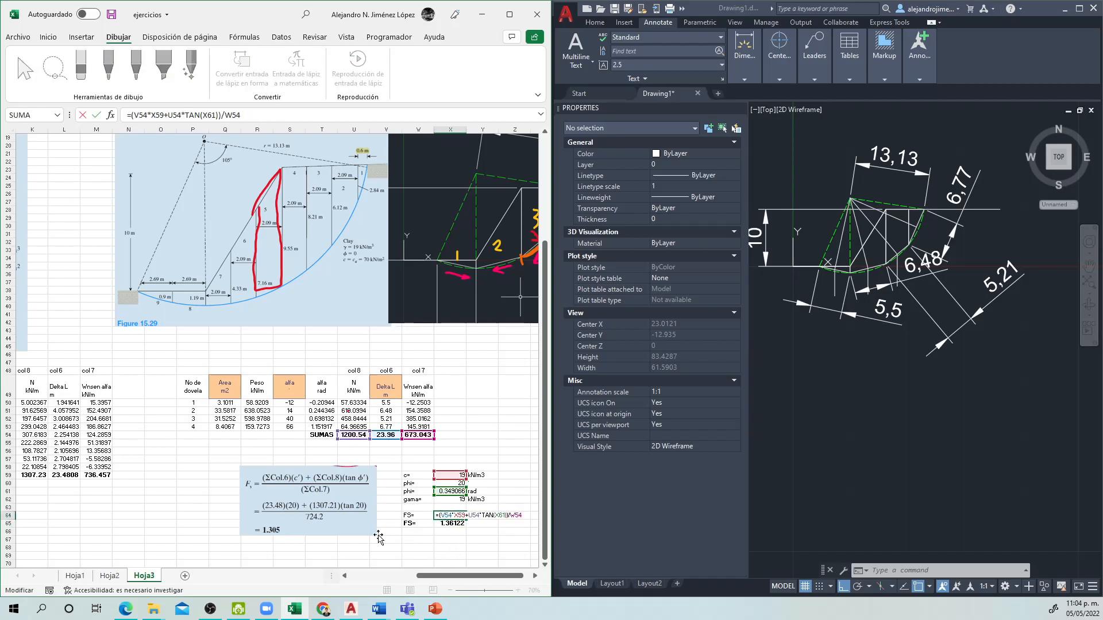
{"action": "key", "text": "Escape"}
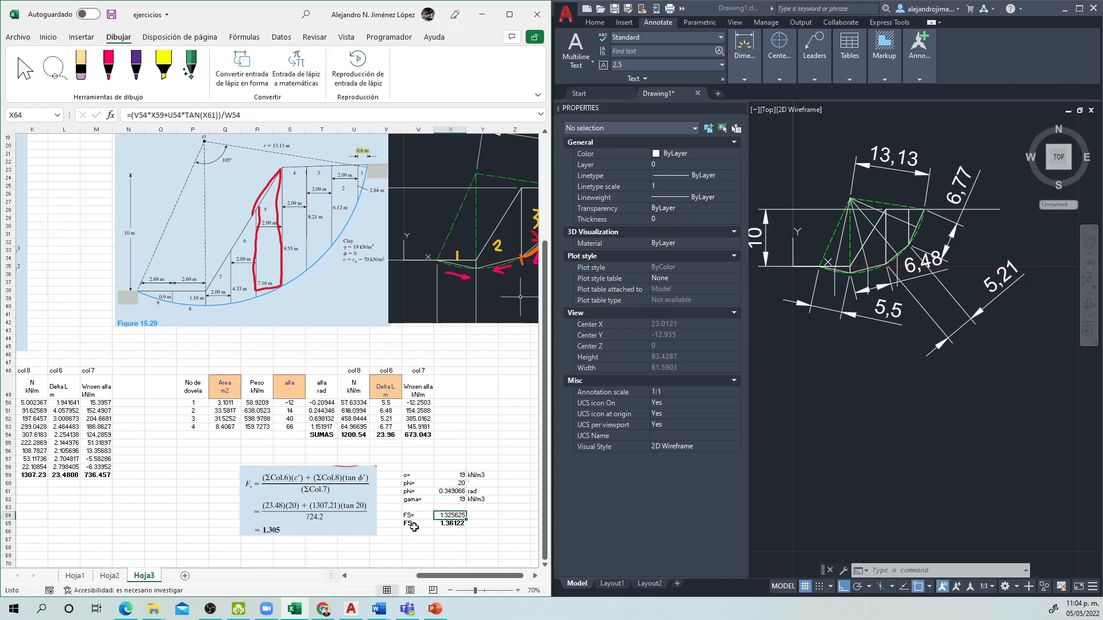
{"action": "left_click", "coordinate": [447, 522]}
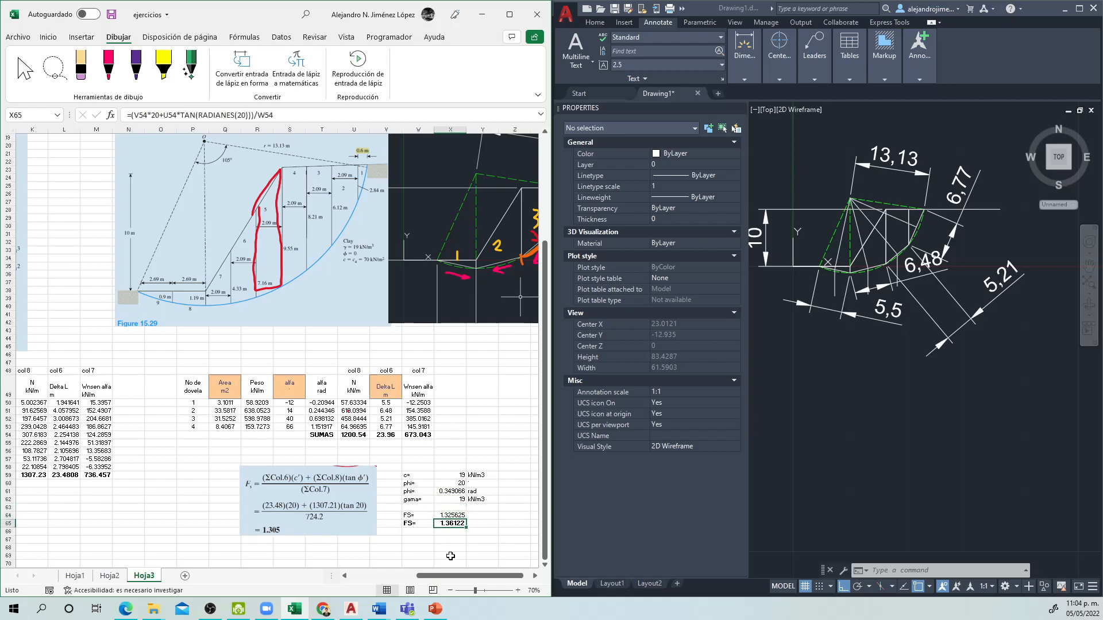
Step: Compare the first table's safety factor formula in I67 with the second table's safety factor formula in X65
{"action": "left_click_drag", "start_coordinate": [454, 575], "coordinate": [388, 575]}
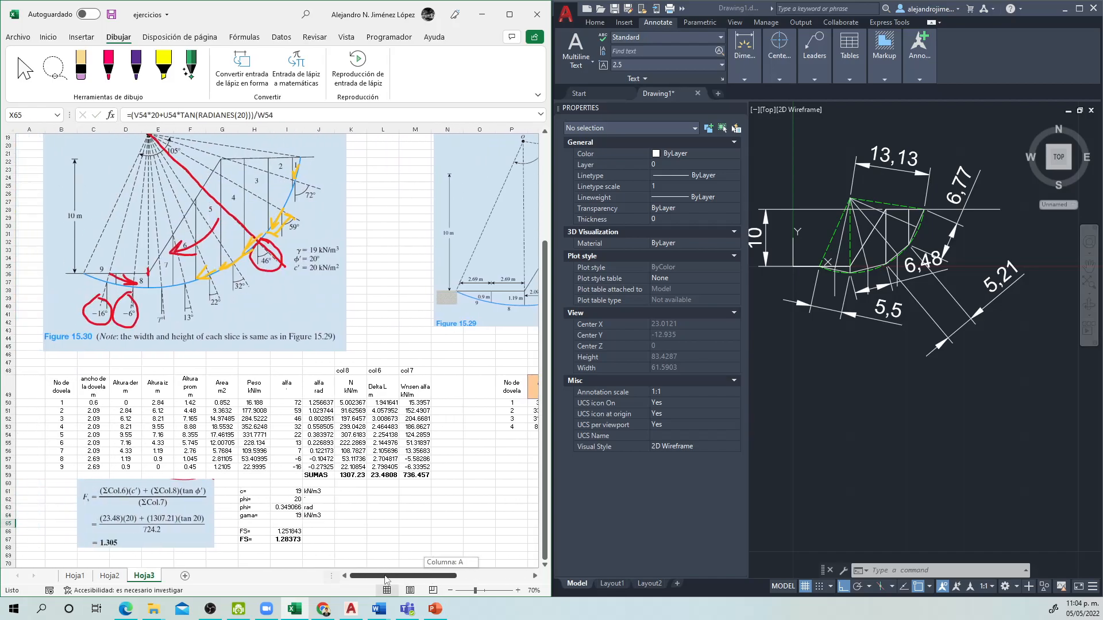
{"action": "double_click", "coordinate": [288, 543]}
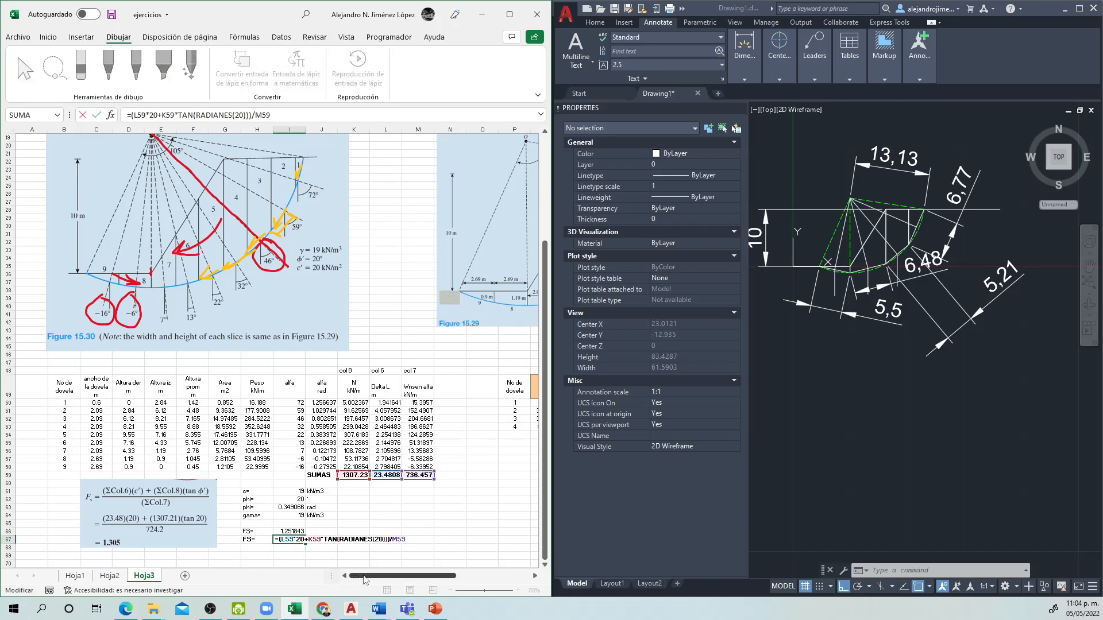
{"action": "key", "text": "Escape"}
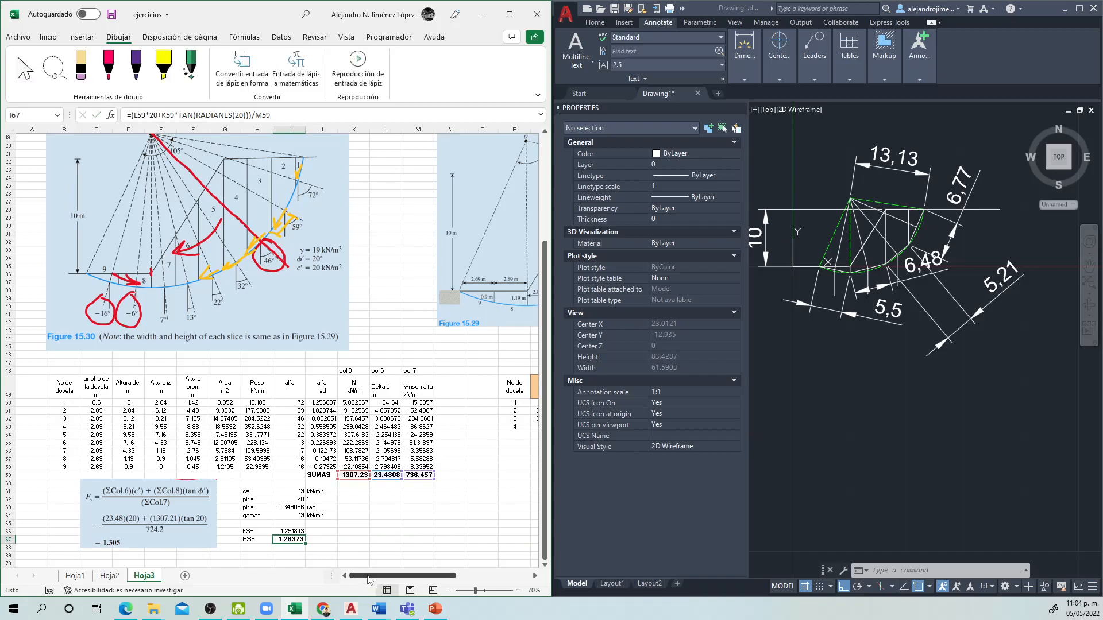
{"action": "left_click_drag", "start_coordinate": [368, 576], "coordinate": [442, 576]}
{"action": "double_click", "coordinate": [431, 528]}
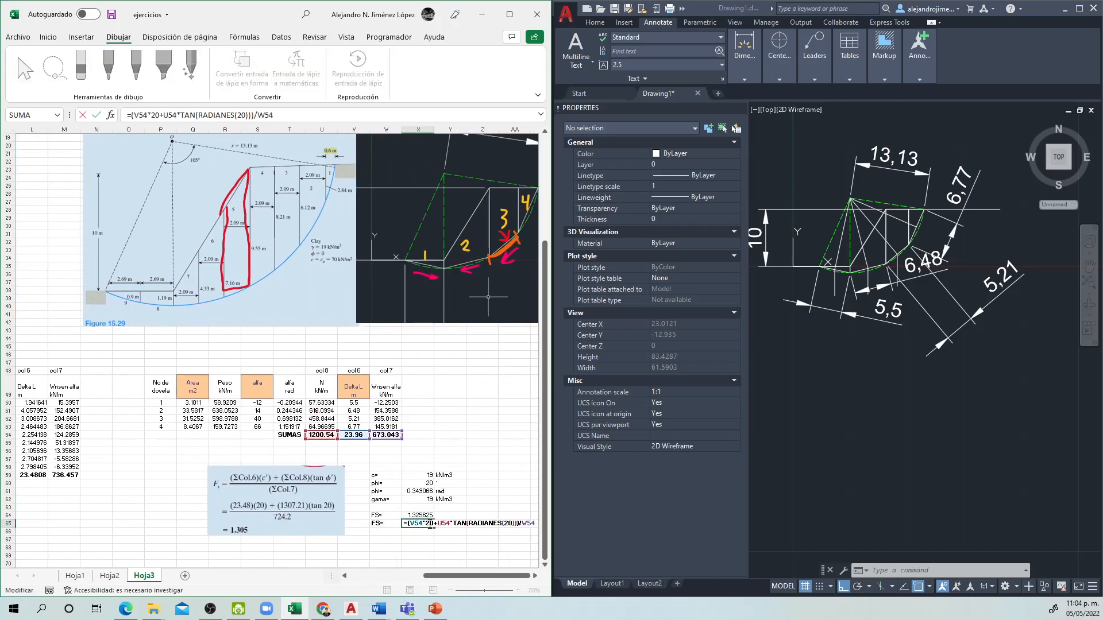
{"action": "double_click", "coordinate": [430, 524]}
{"action": "key", "text": "Escape"}
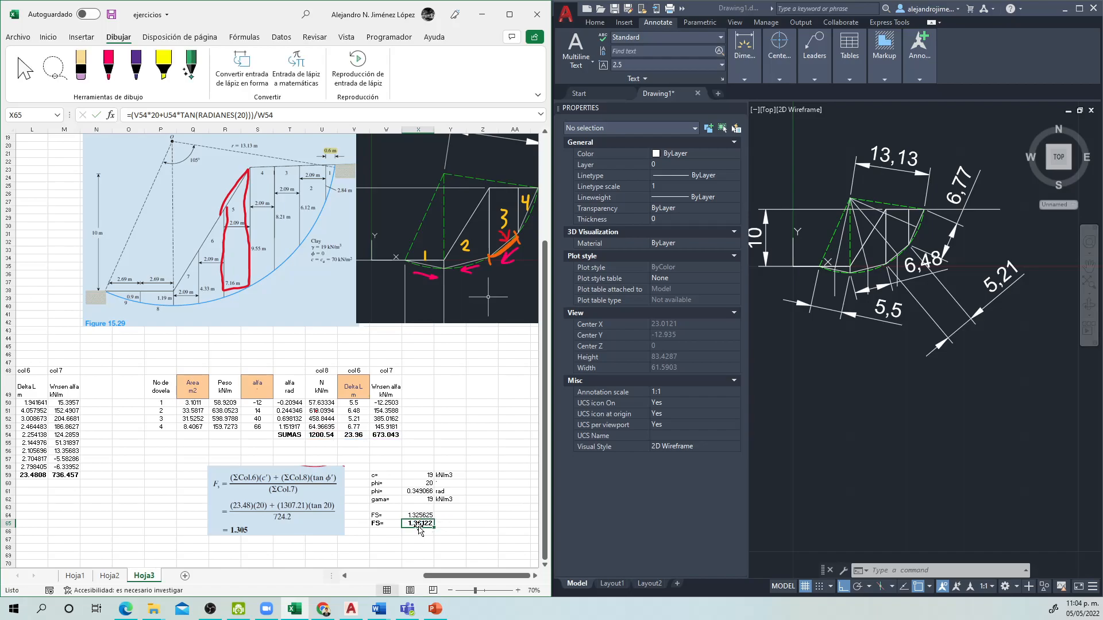
{"action": "left_click_drag", "start_coordinate": [386, 523], "coordinate": [415, 524]}
{"action": "double_click", "coordinate": [418, 525]}
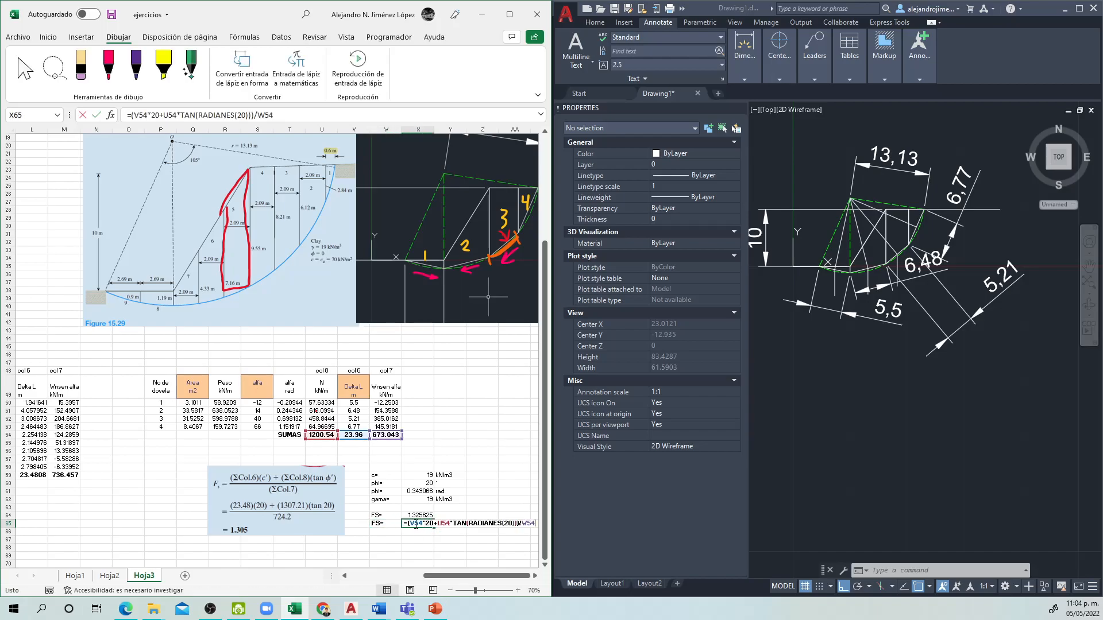
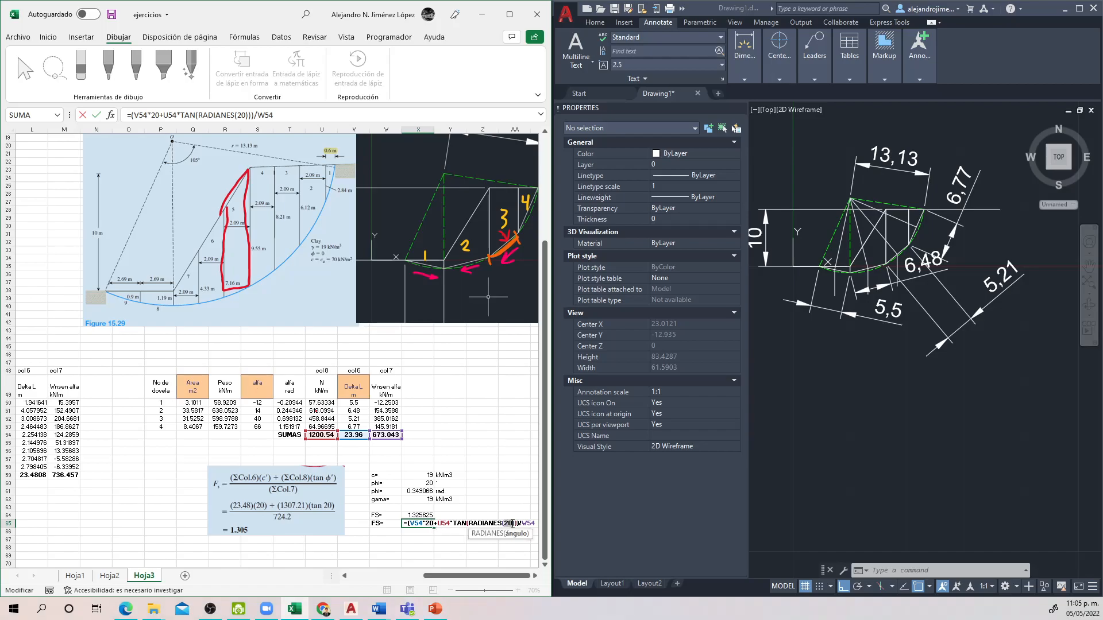
Step: Close the check formula in X65 unchanged and delete the duplicate FS label and formula in W65:X65
{"action": "left_click", "coordinate": [427, 525]}
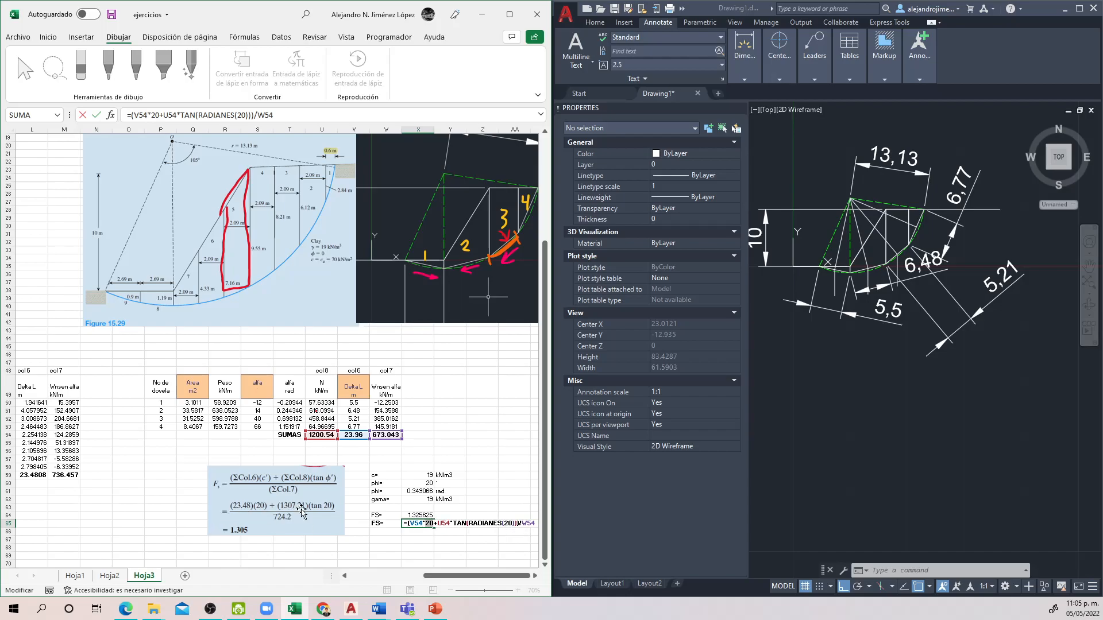
{"action": "key", "text": "ctrl+Return"}
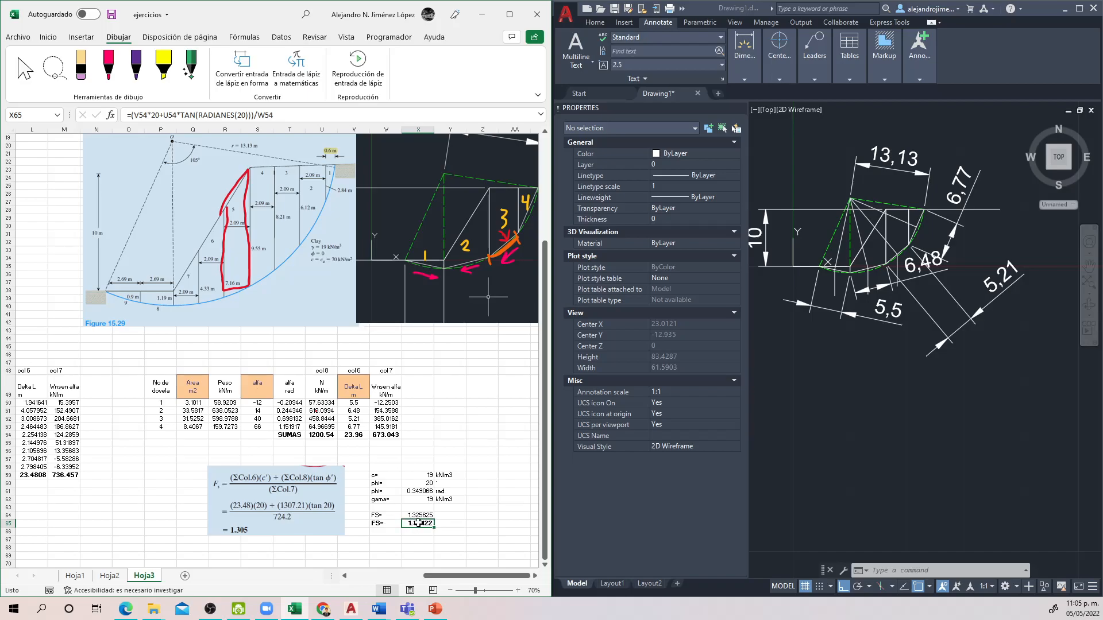
{"action": "left_click_drag", "start_coordinate": [386, 523], "coordinate": [418, 524]}
{"action": "key", "text": "Delete"}
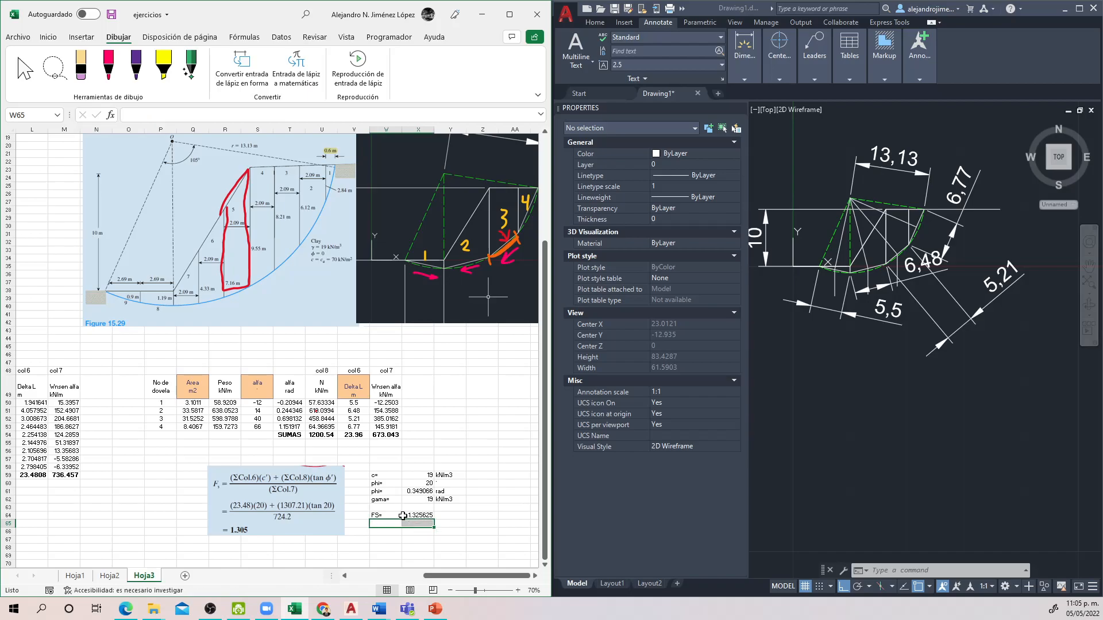
Step: Set the second table's cohesion c in X59 to 0 and correct its unit to kN/m2
{"action": "left_click", "coordinate": [423, 483]}
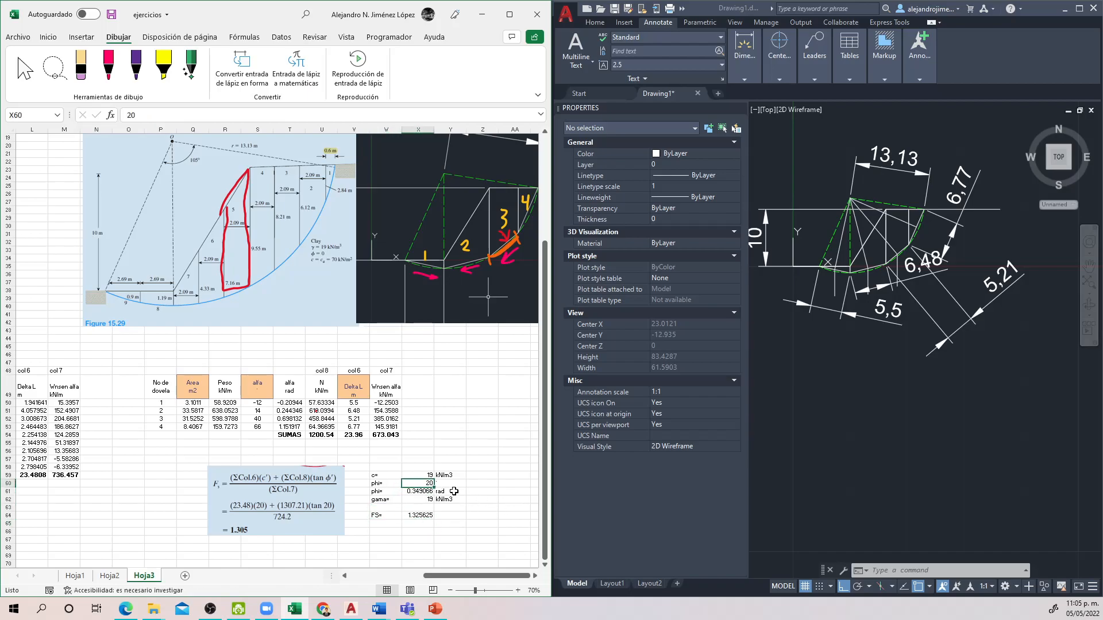
{"action": "key", "text": "Up"}
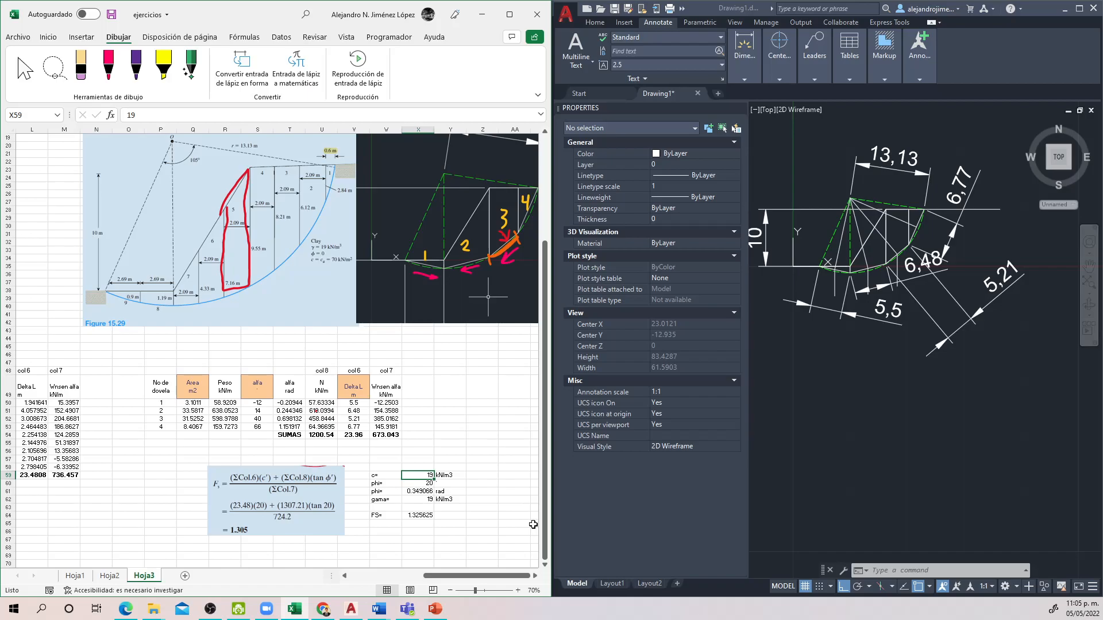
{"action": "type", "text": "0"}
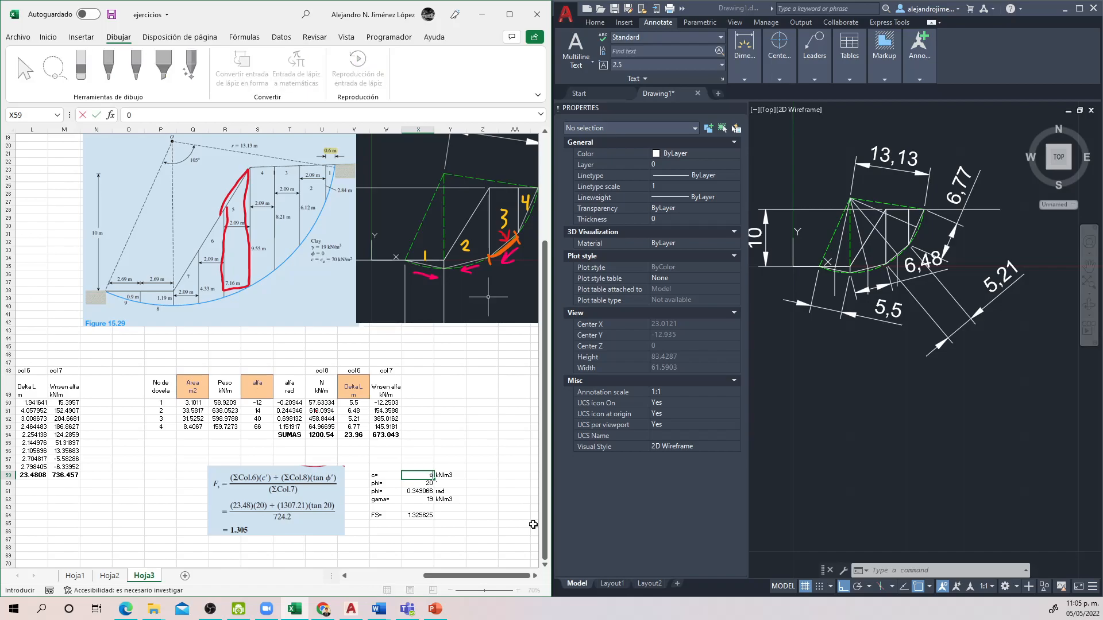
{"action": "key", "text": "Return"}
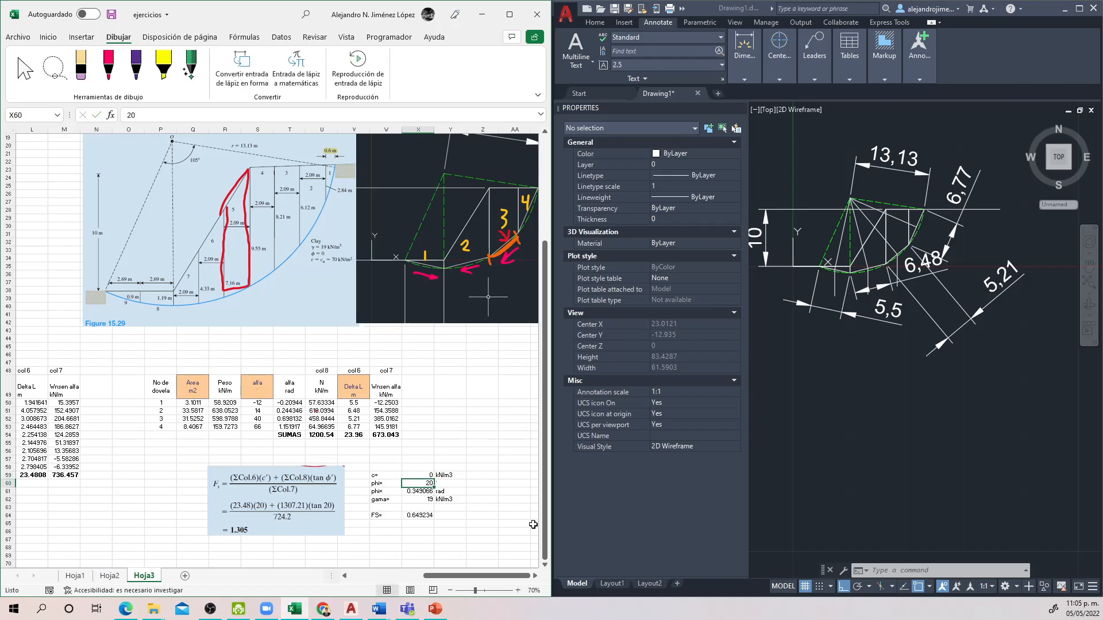
{"action": "key", "text": "Right"}
{"action": "key", "text": "Up"}
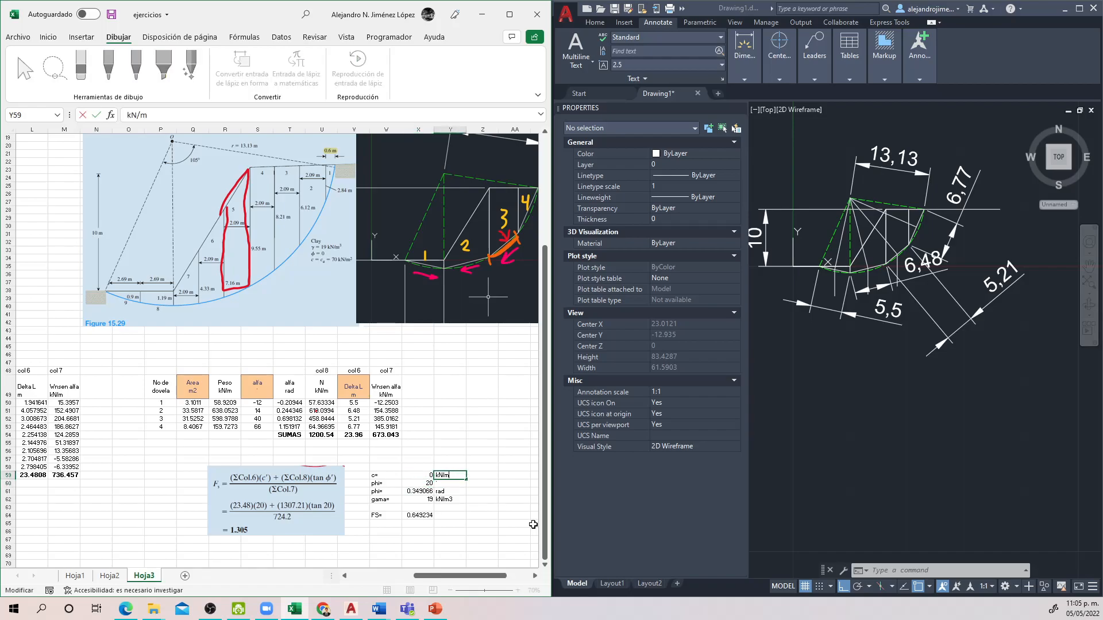
{"action": "type", "text": "2"}
{"action": "key", "text": "Return"}
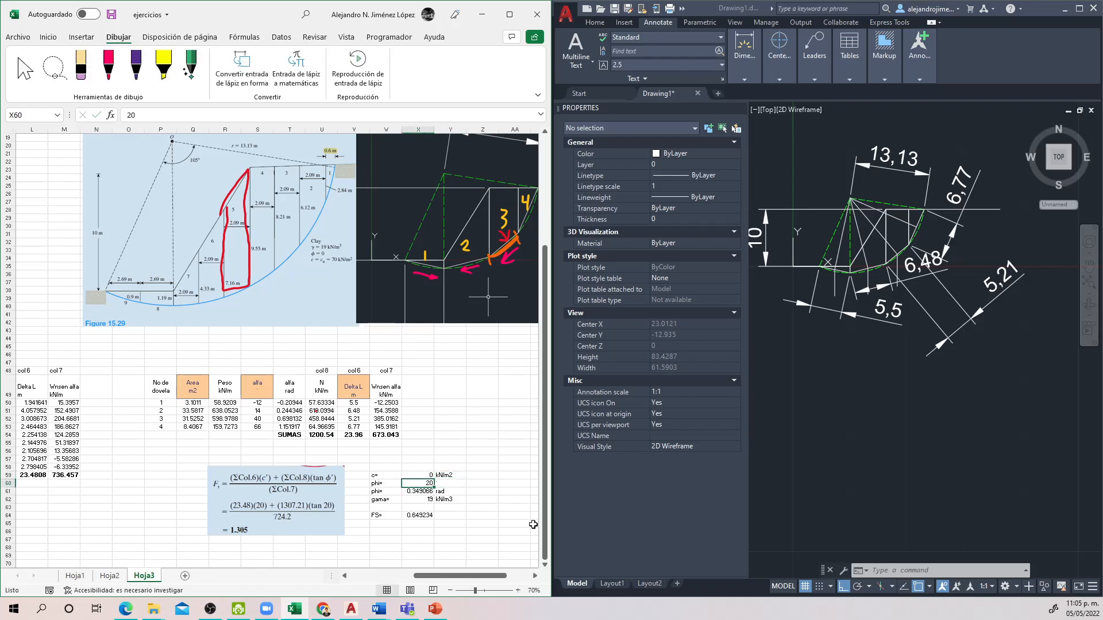
Step: Try a friction angle phi of 30 in X60 and check the safety factor in X64
{"action": "type", "text": "30"}
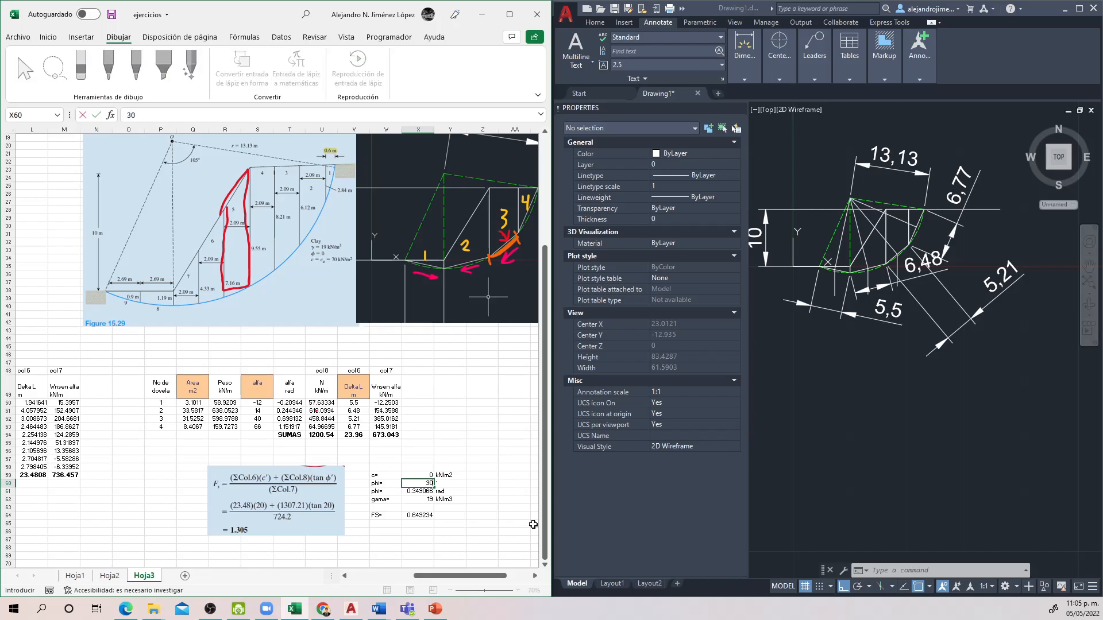
{"action": "key", "text": "Return"}
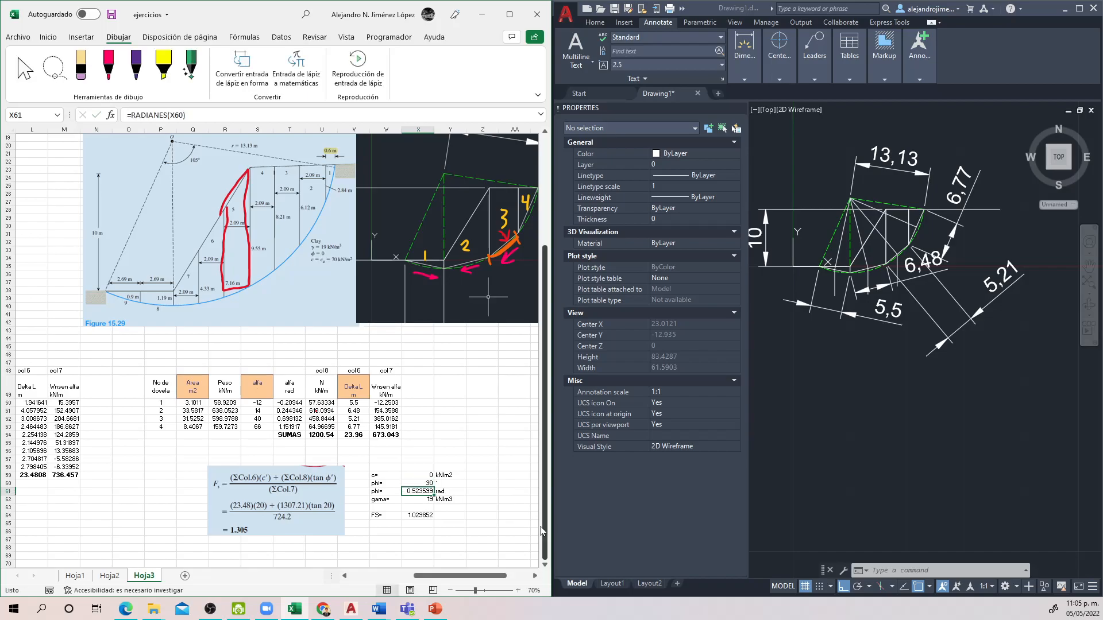
{"action": "left_click", "coordinate": [417, 523]}
{"action": "left_click", "coordinate": [412, 516]}
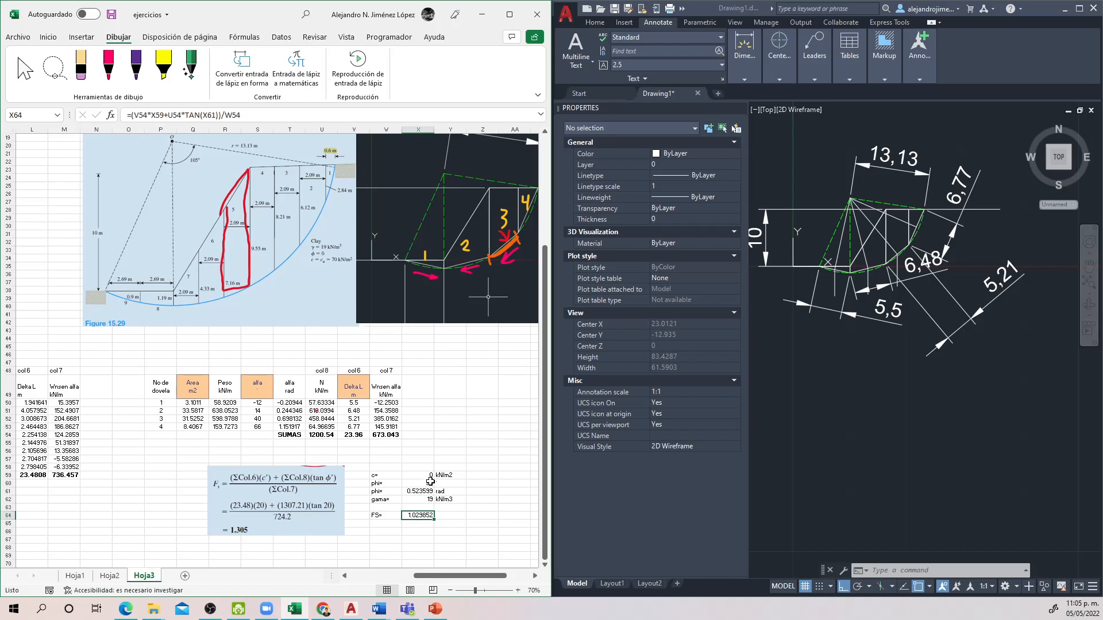
Step: Set the friction angle phi in X60 to 27 and check the safety factor in X64
{"action": "left_click", "coordinate": [418, 483]}
{"action": "type", "text": "27"}
{"action": "key", "text": "Return"}
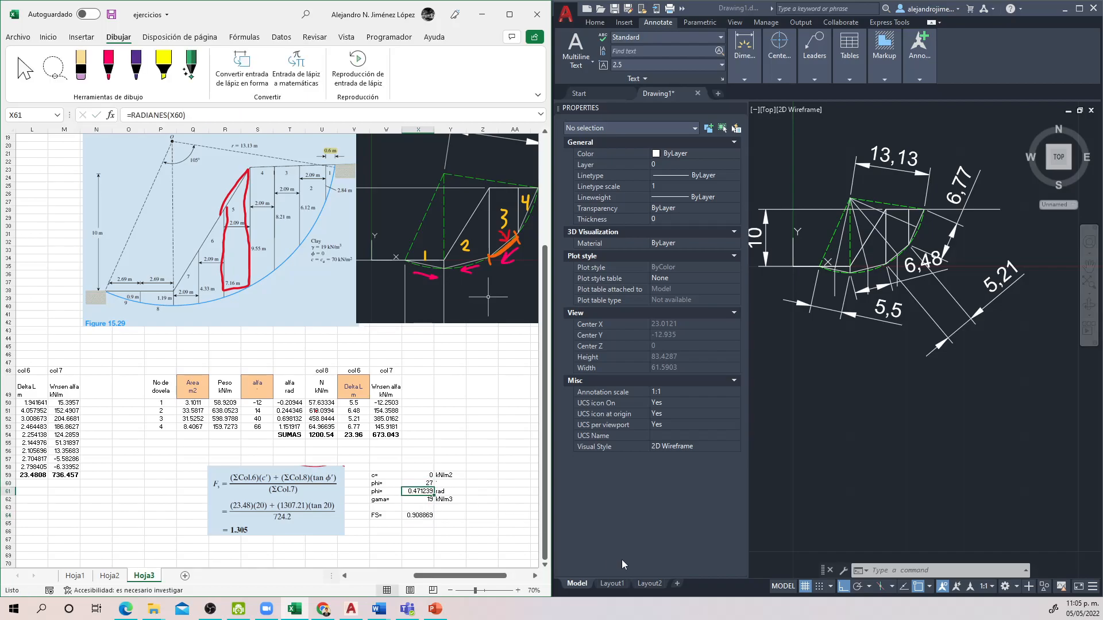
{"action": "left_click", "coordinate": [430, 515]}
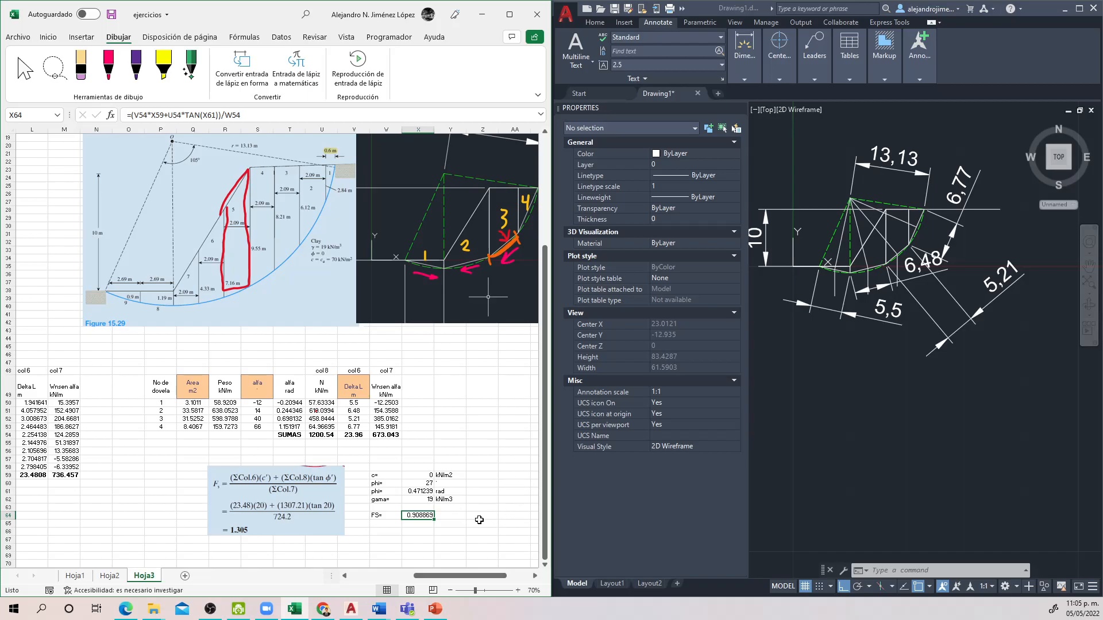
{"action": "left_click", "coordinate": [446, 523]}
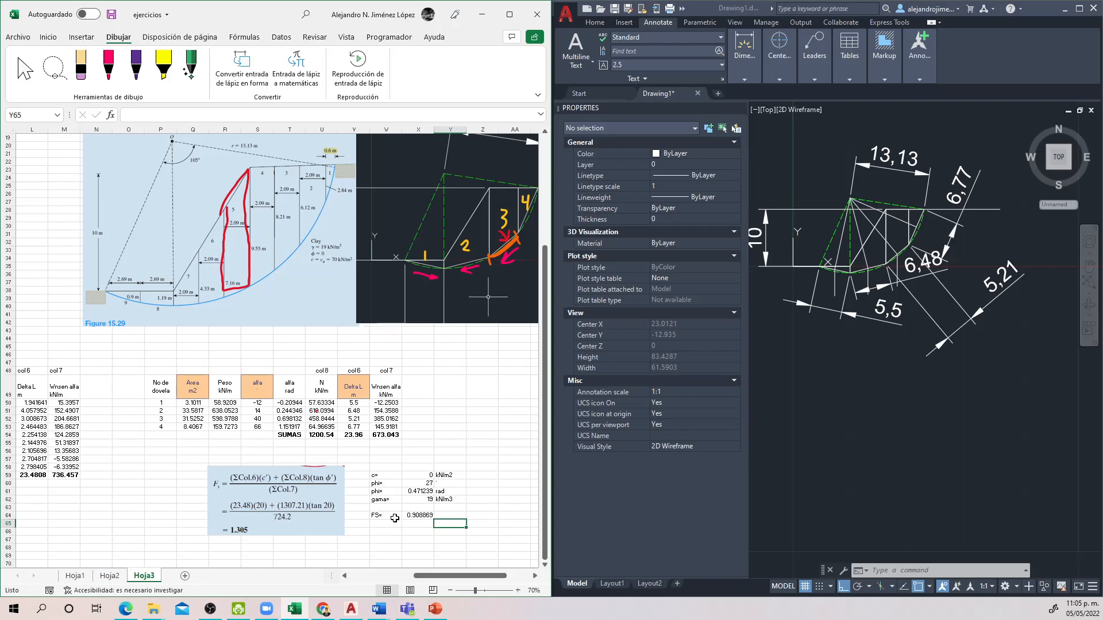
{"action": "left_click", "coordinate": [381, 499]}
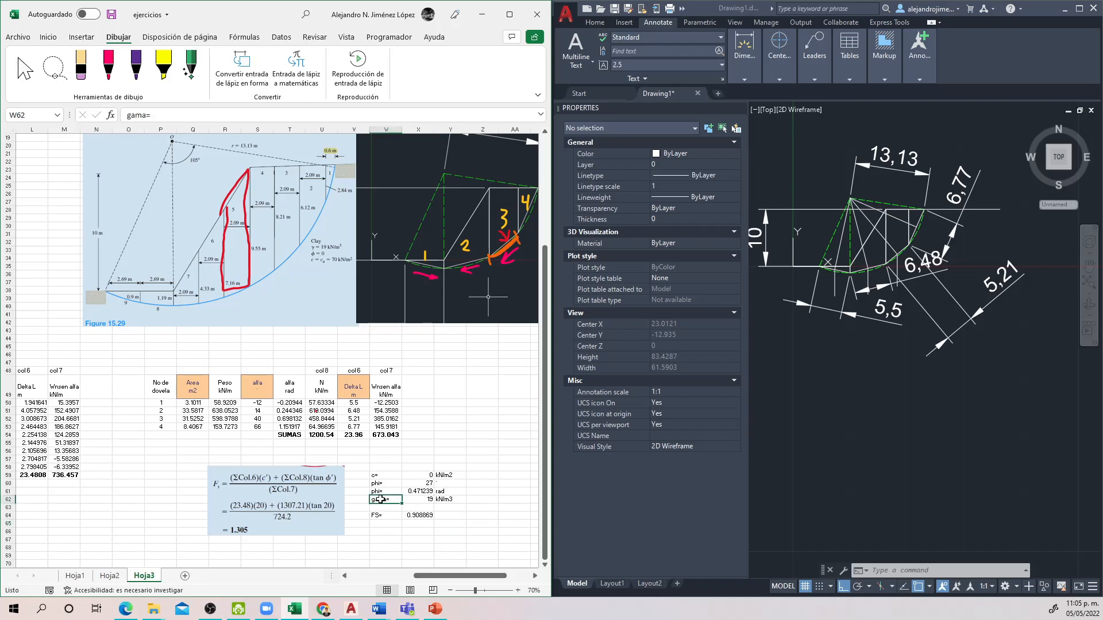
{"action": "left_click", "coordinate": [399, 532]}
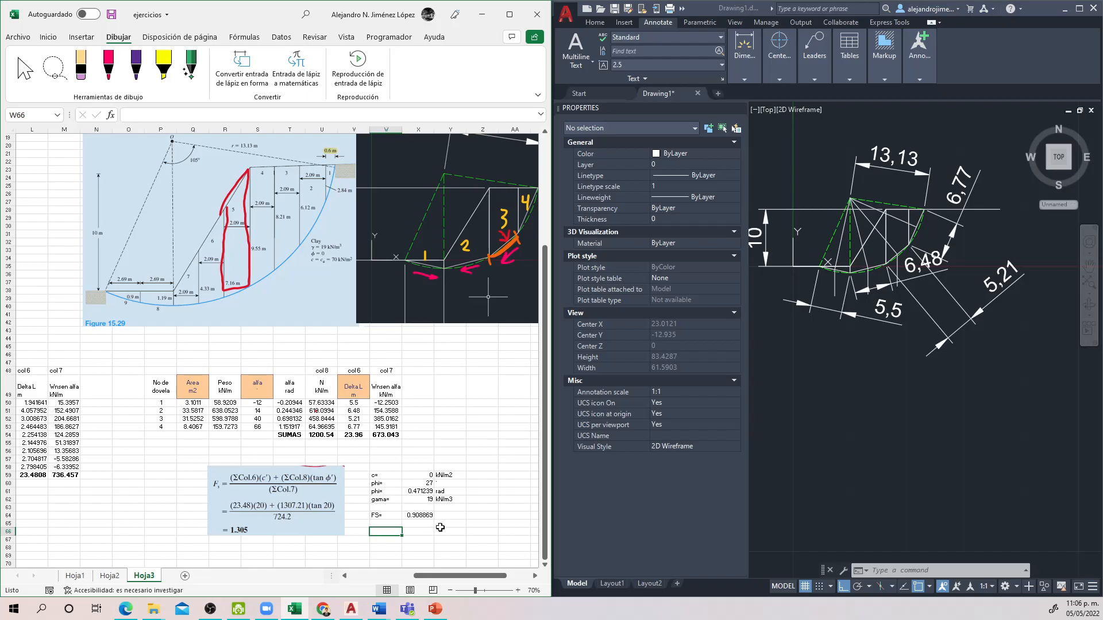